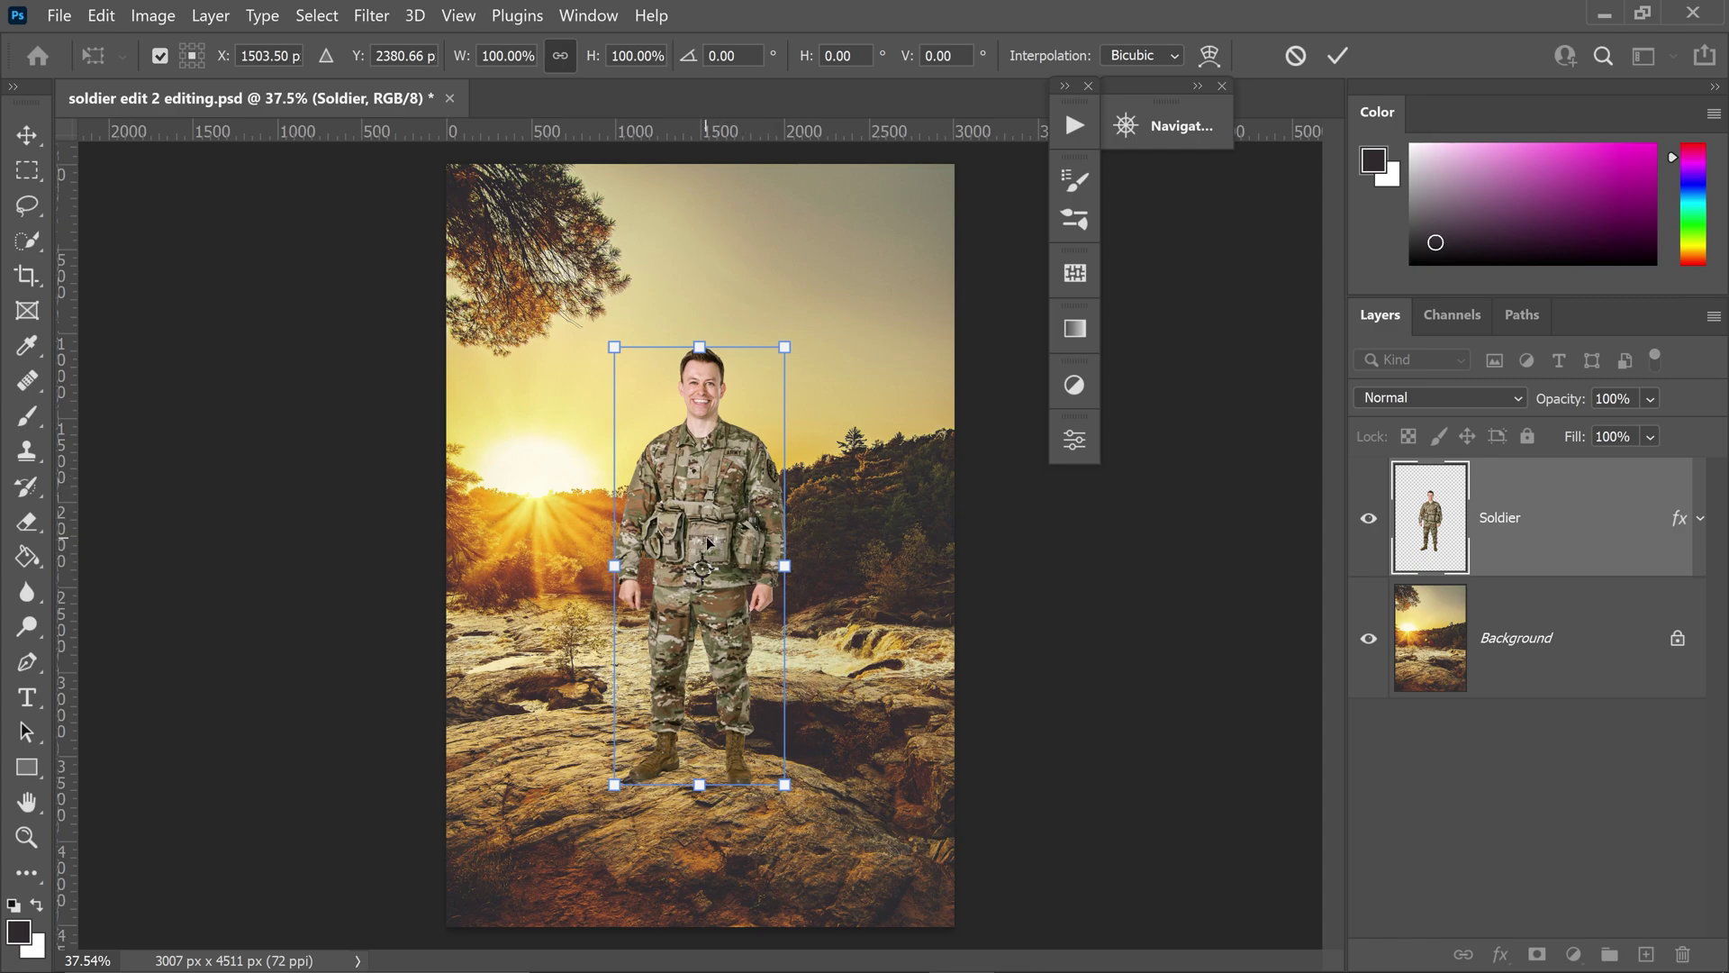
- Commit the soldier's resize and placement, standing centred on the rocks
key(Return)
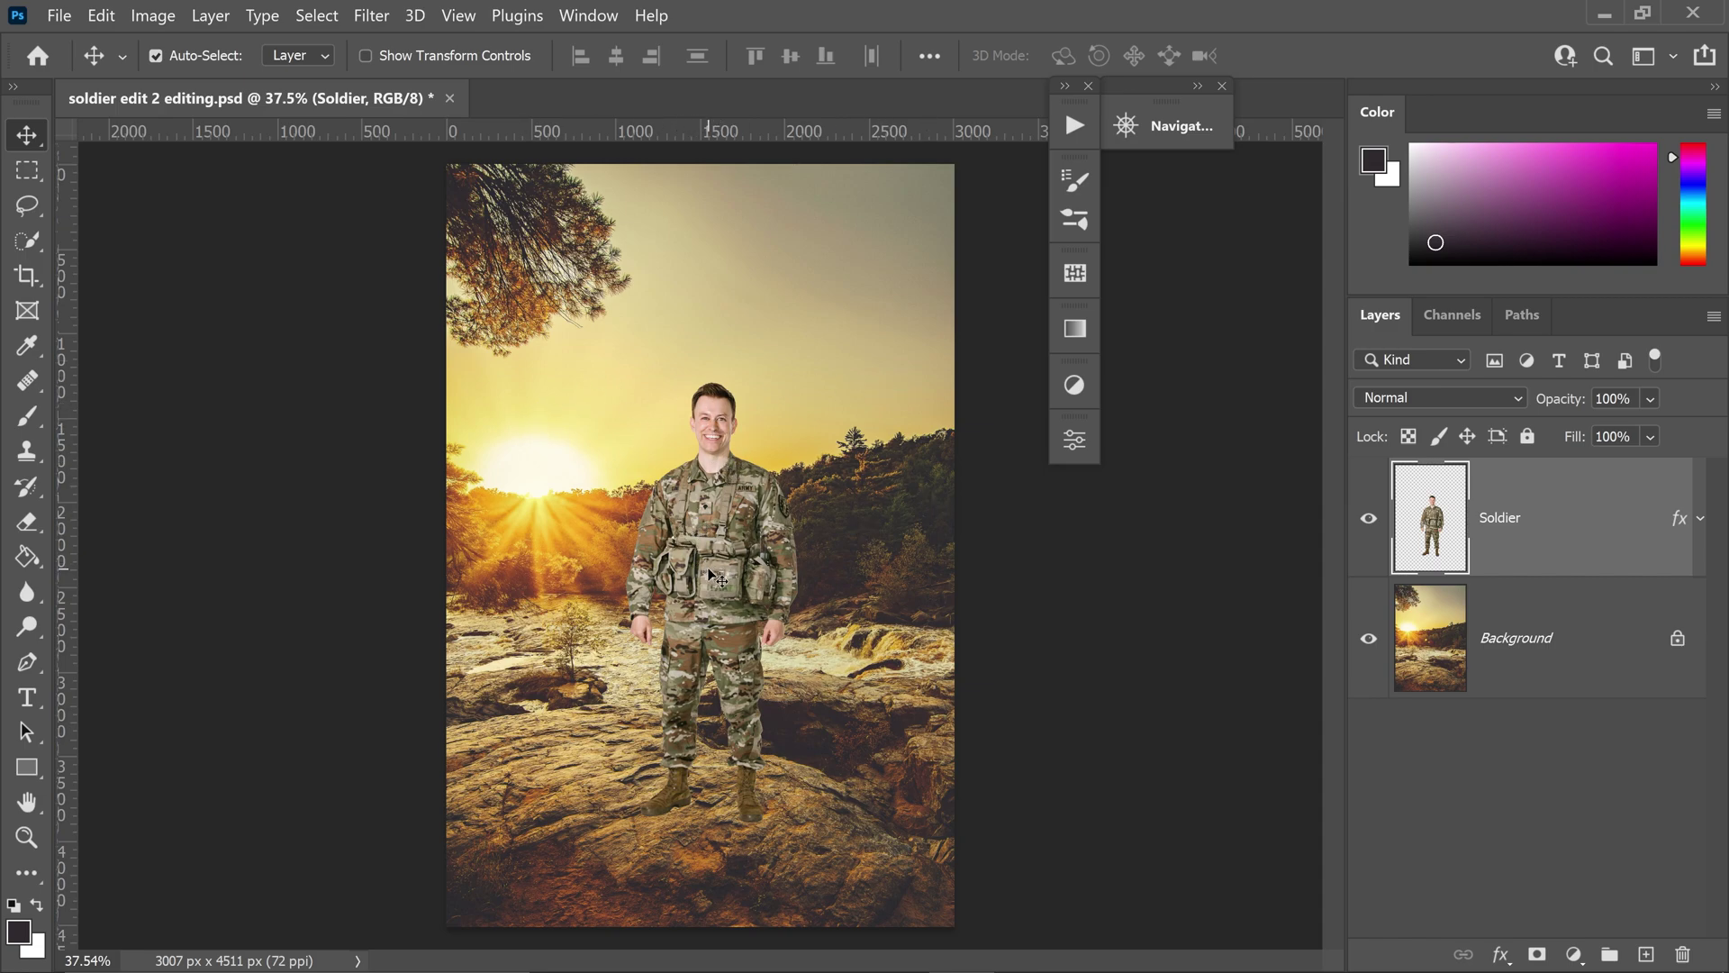
- Load the Soldier layer's outline as a selection and add a Curves 1 layer masked to it
key(ctrl)
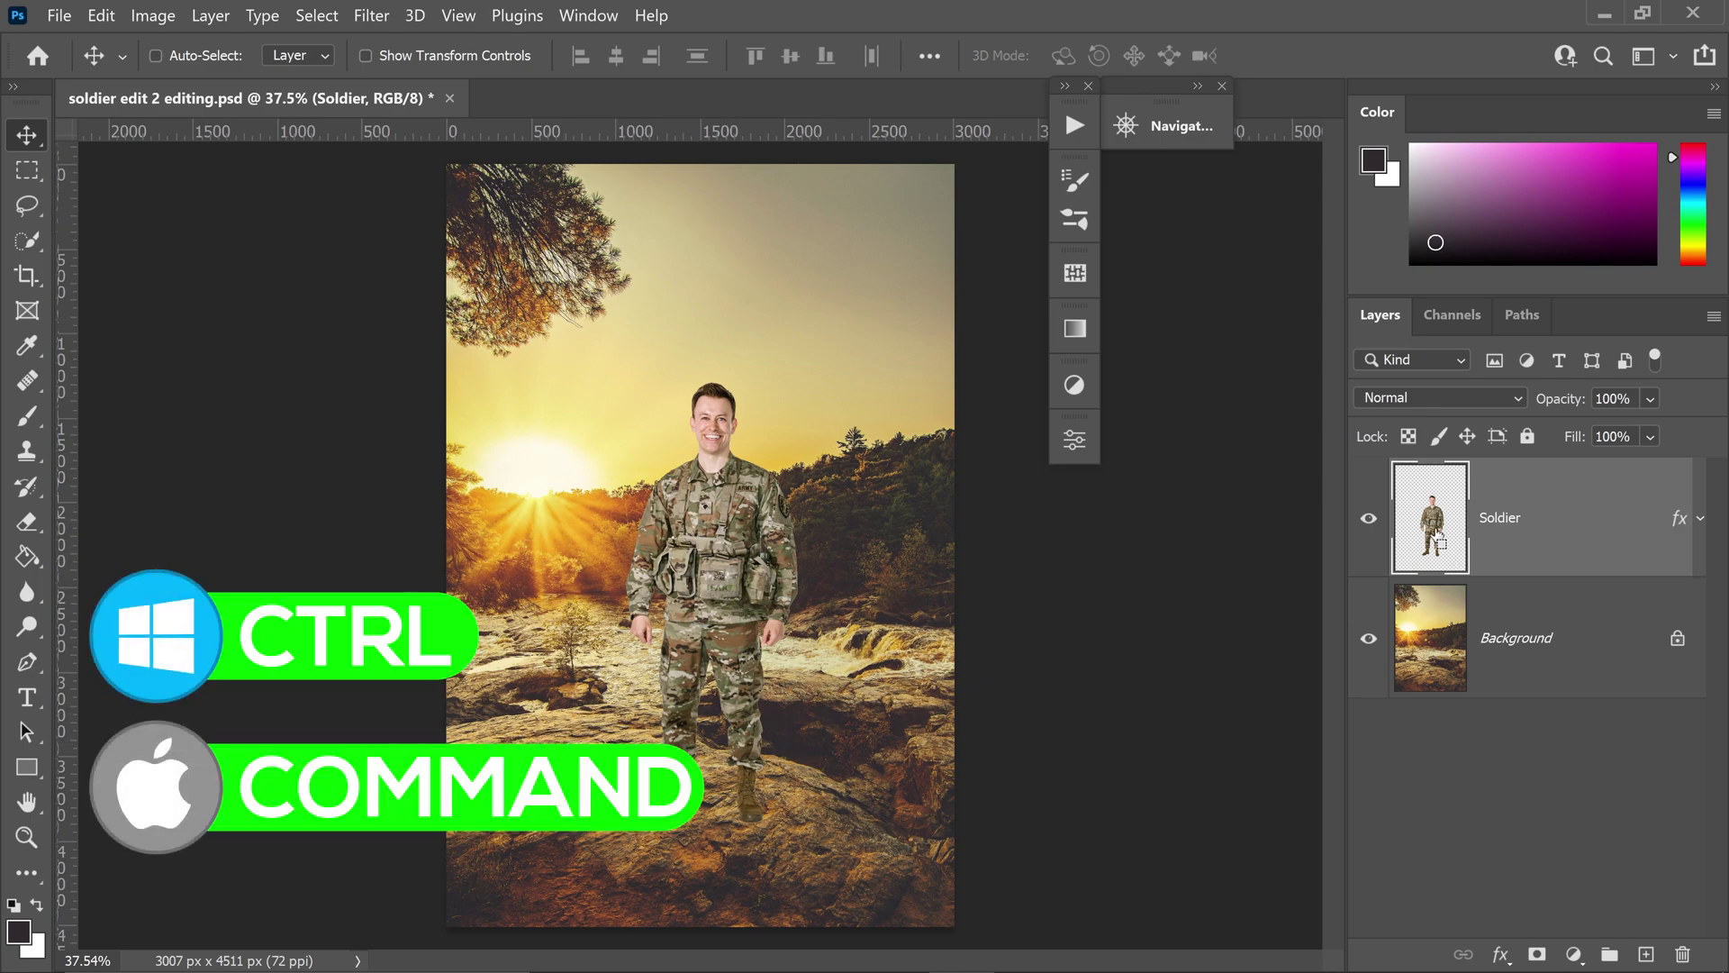
ctrl+click(1438, 541)
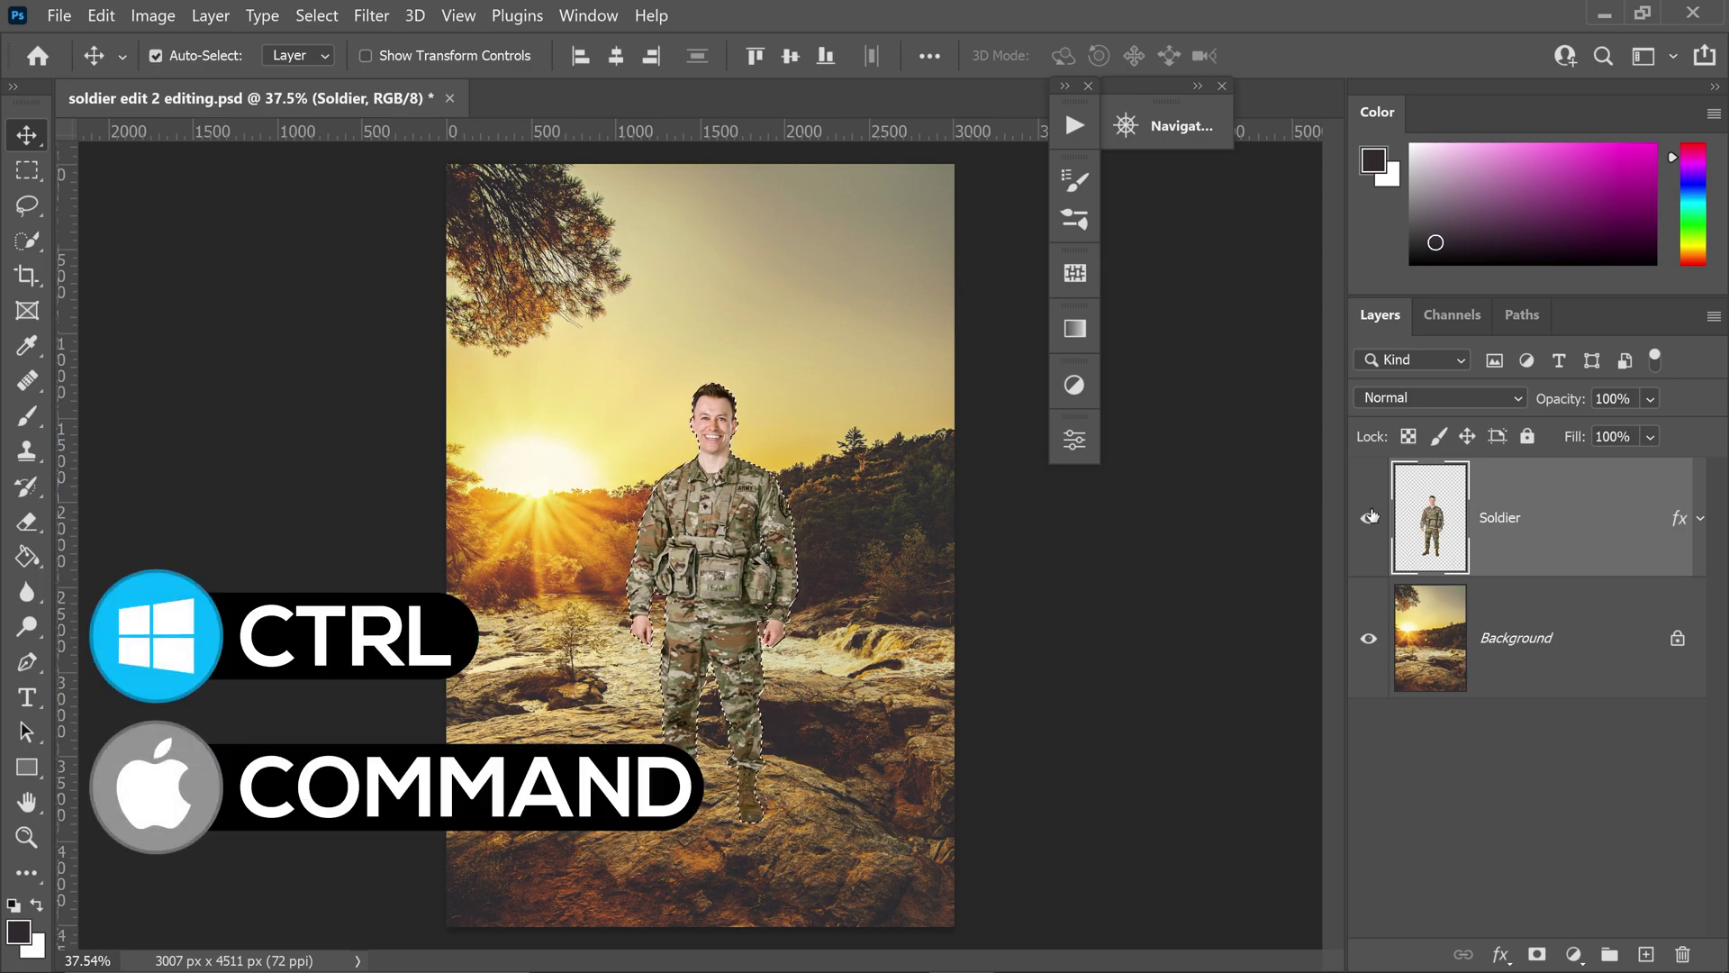
scroll(786, 569, up, 2)
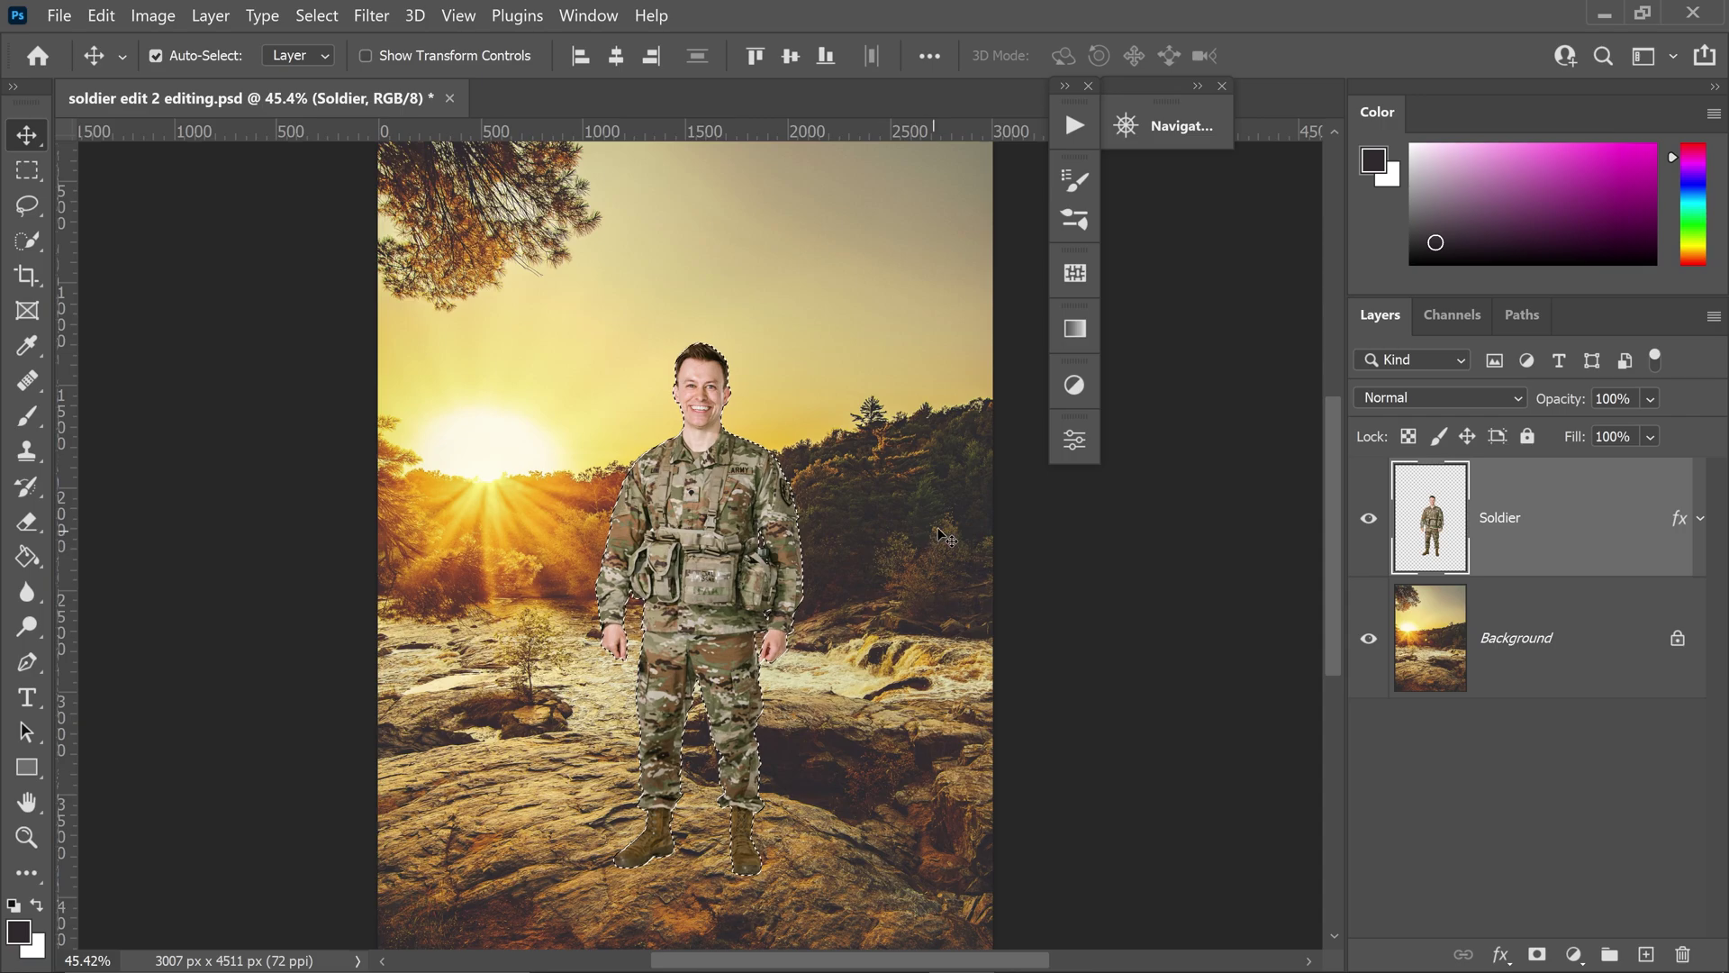
click(1077, 387)
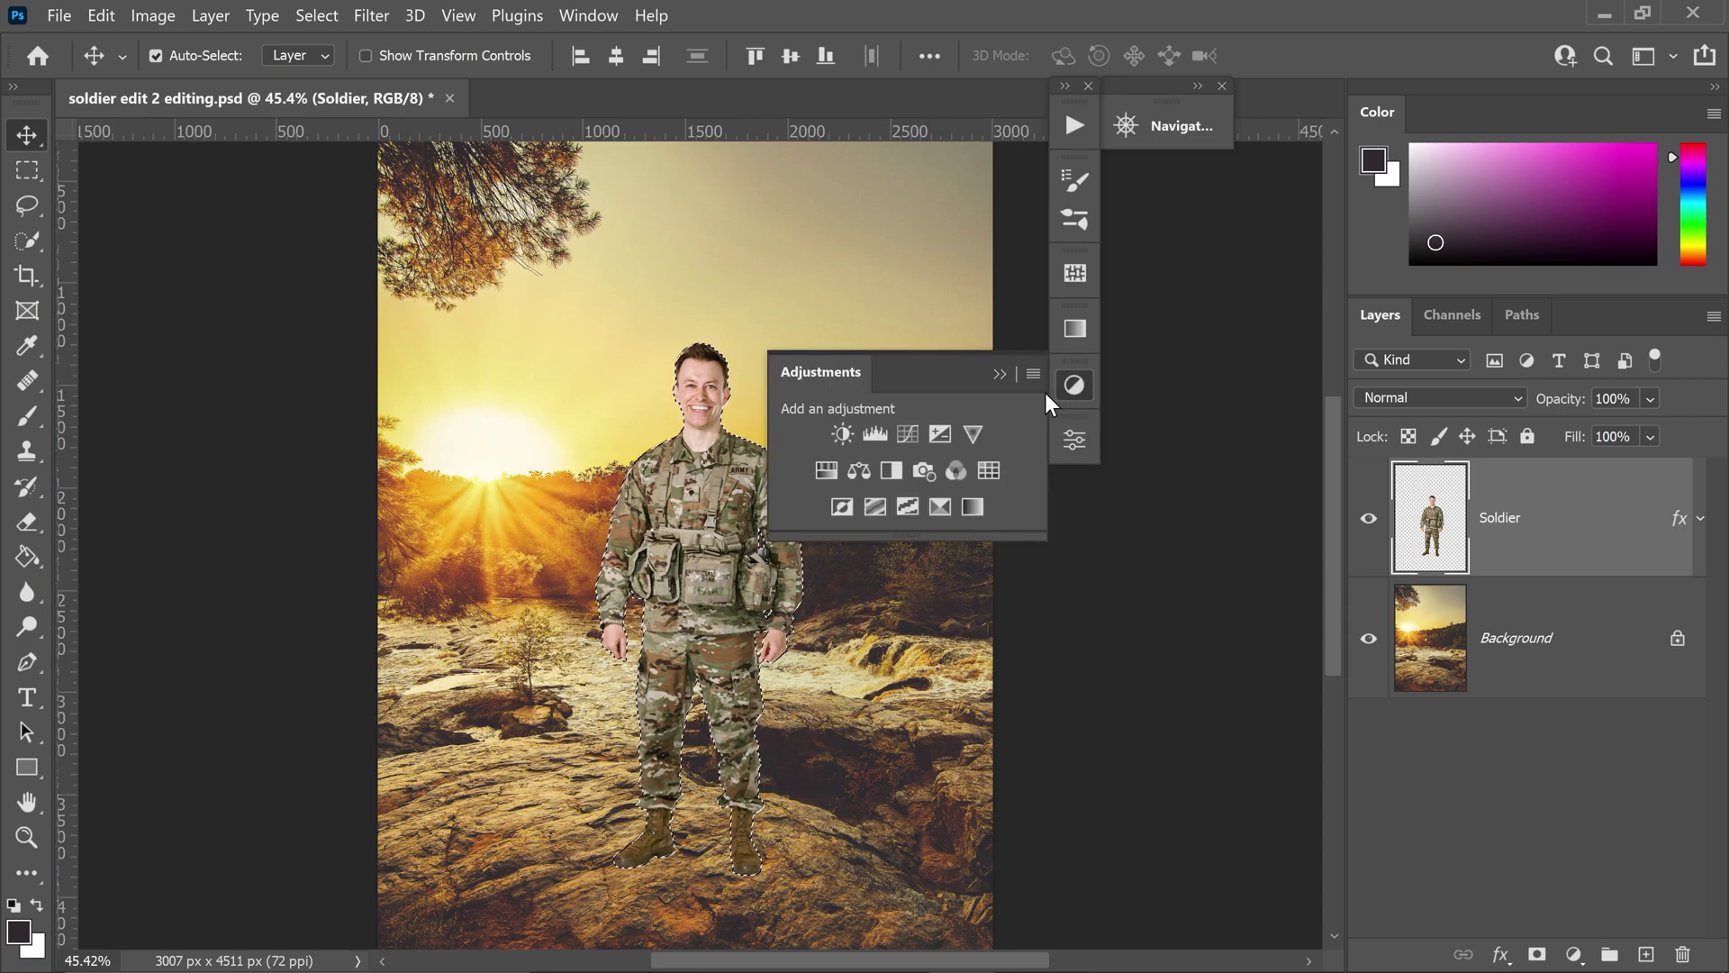
click(909, 433)
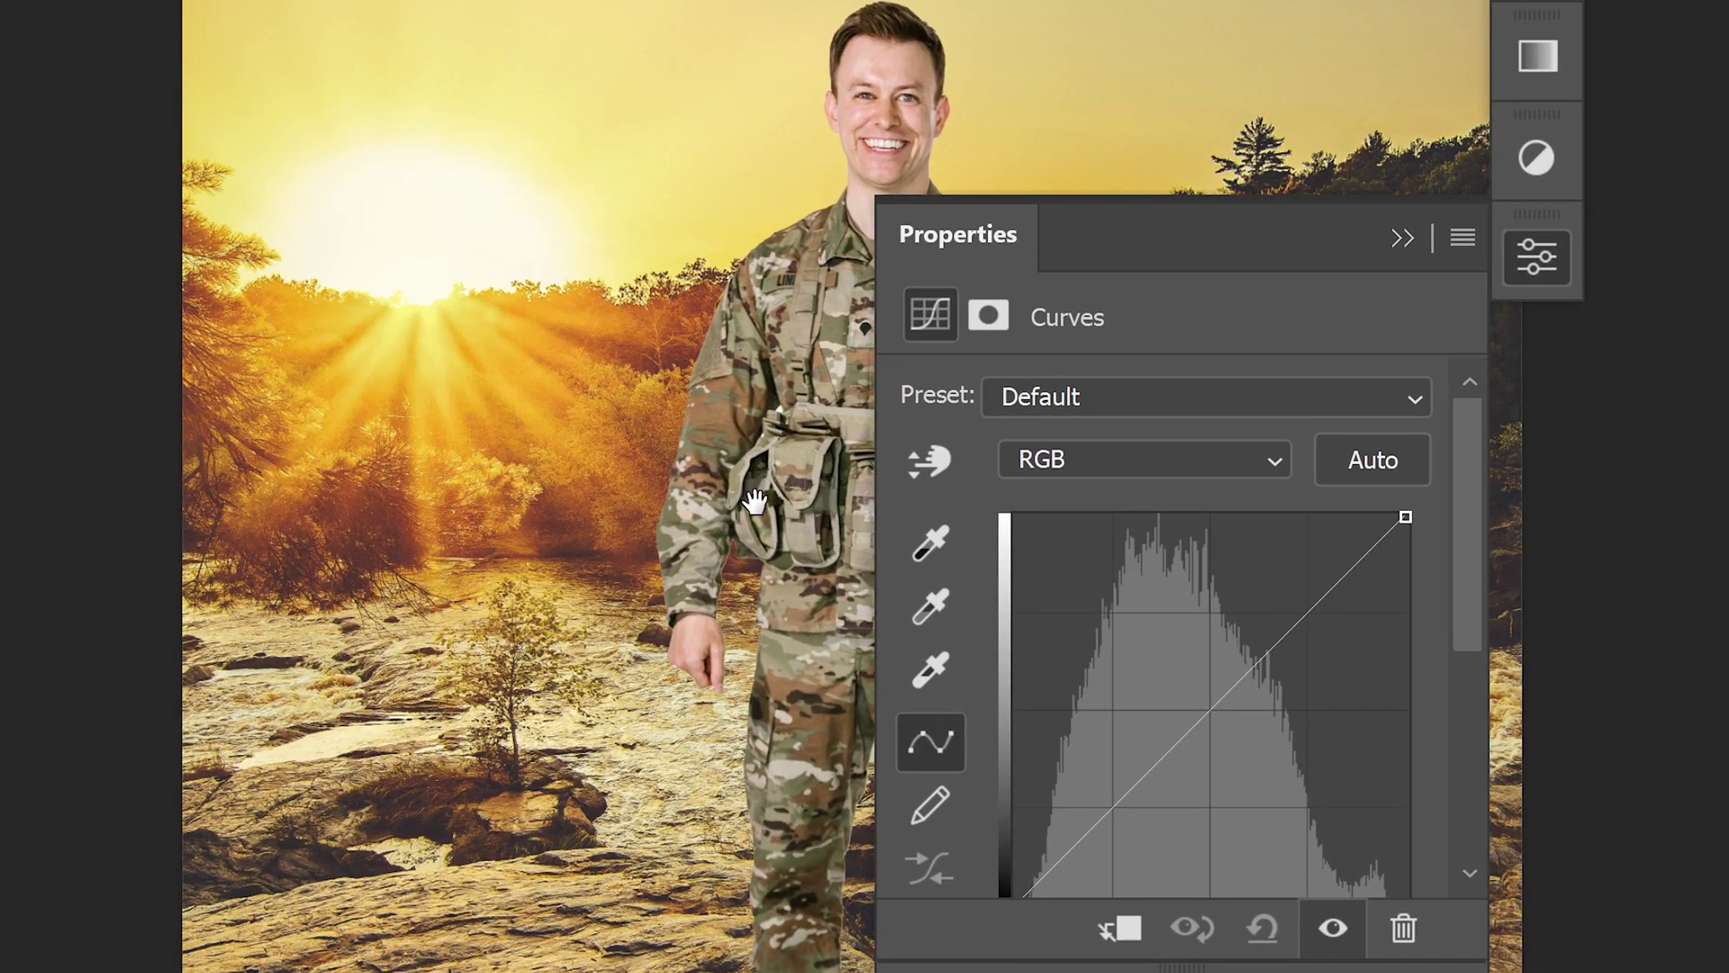
- Cycle the Curves 1 channel through Red, Green and Blue, finishing on Red with Alt+3
drag(755, 500, 500, 534)
scroll(522, 538, up, 2)
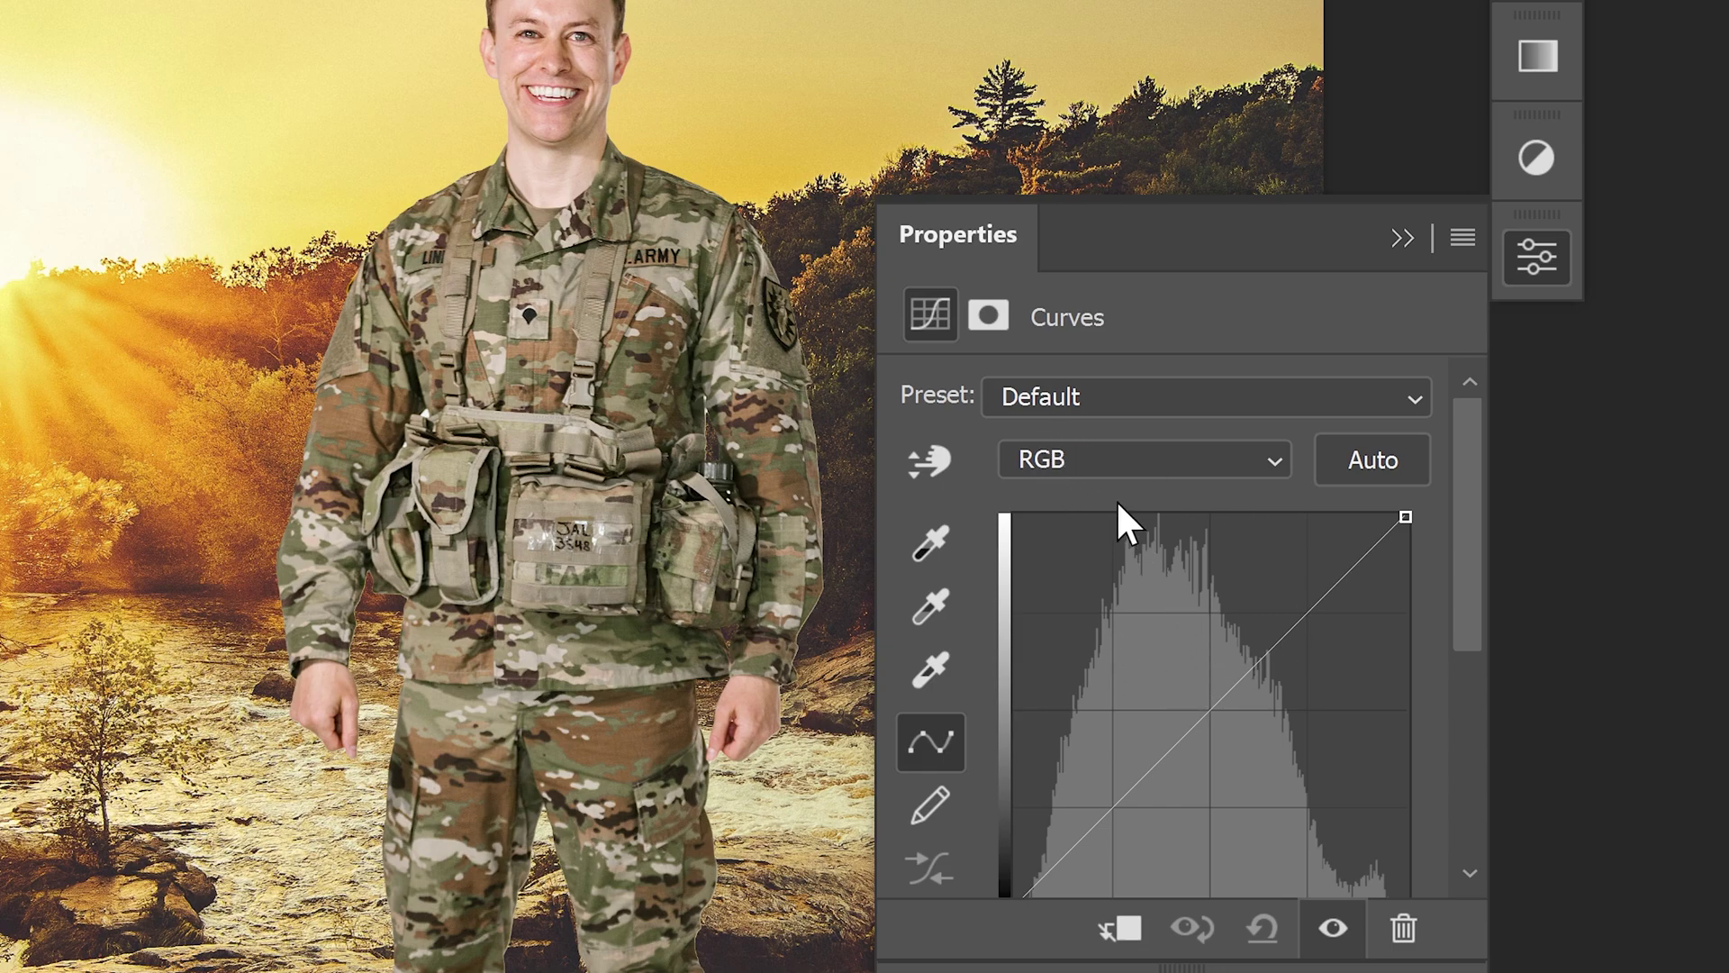
click(1070, 455)
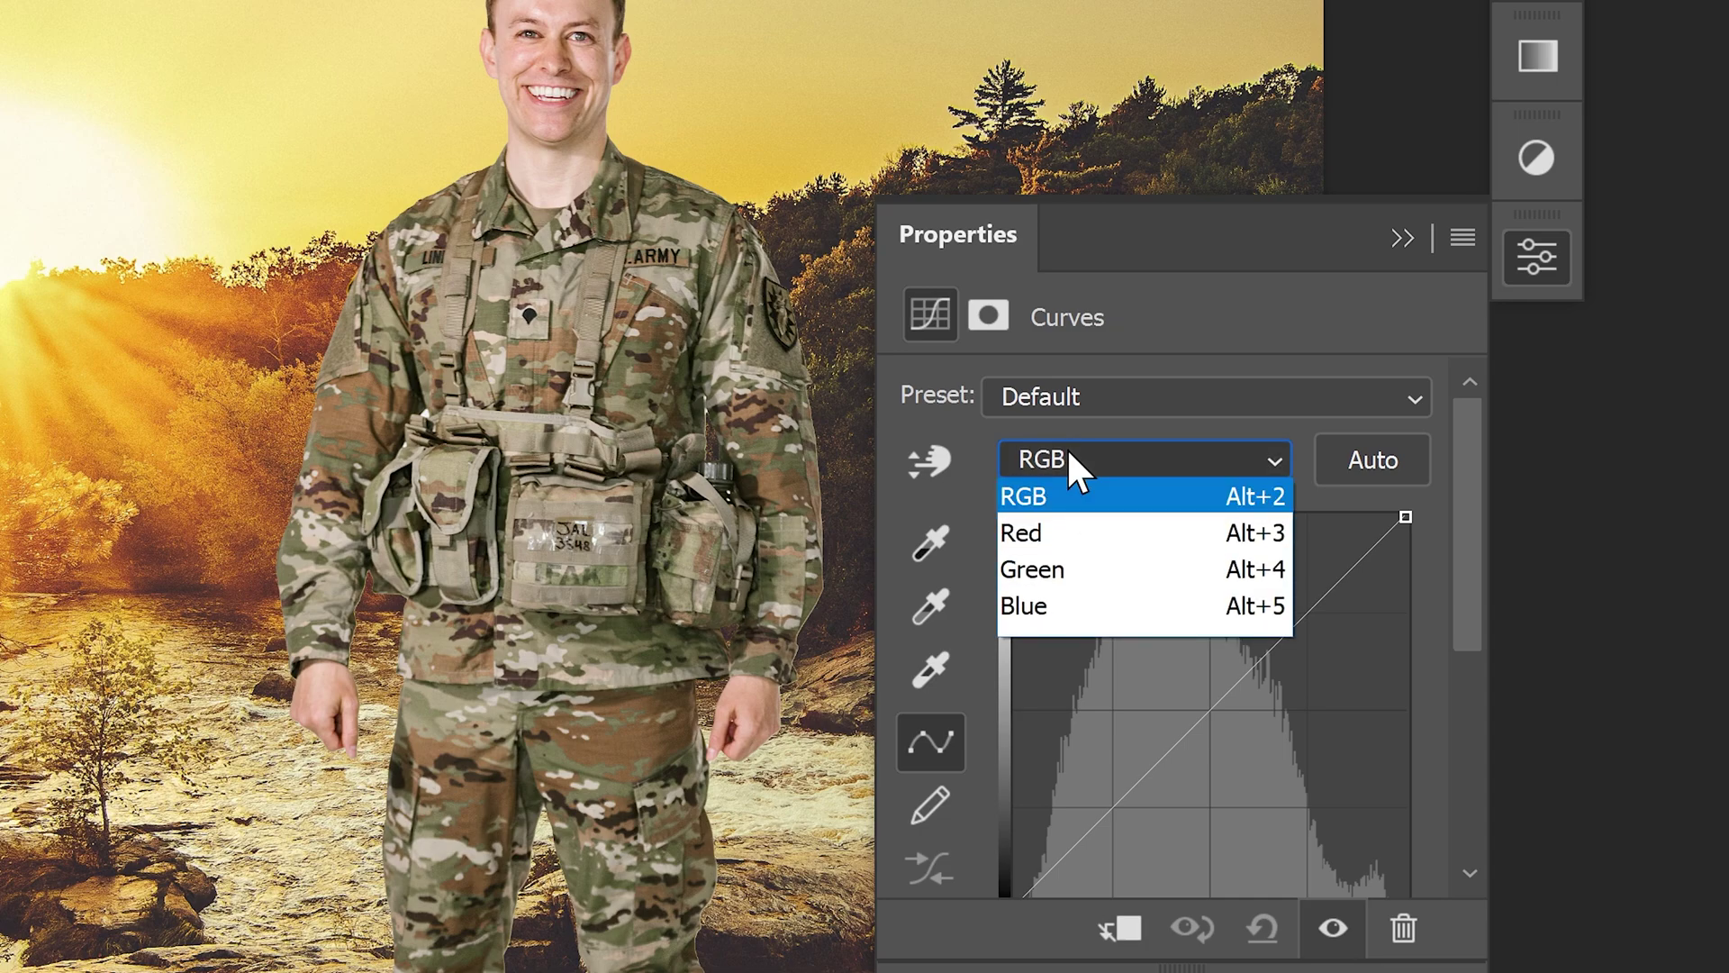
click(1072, 536)
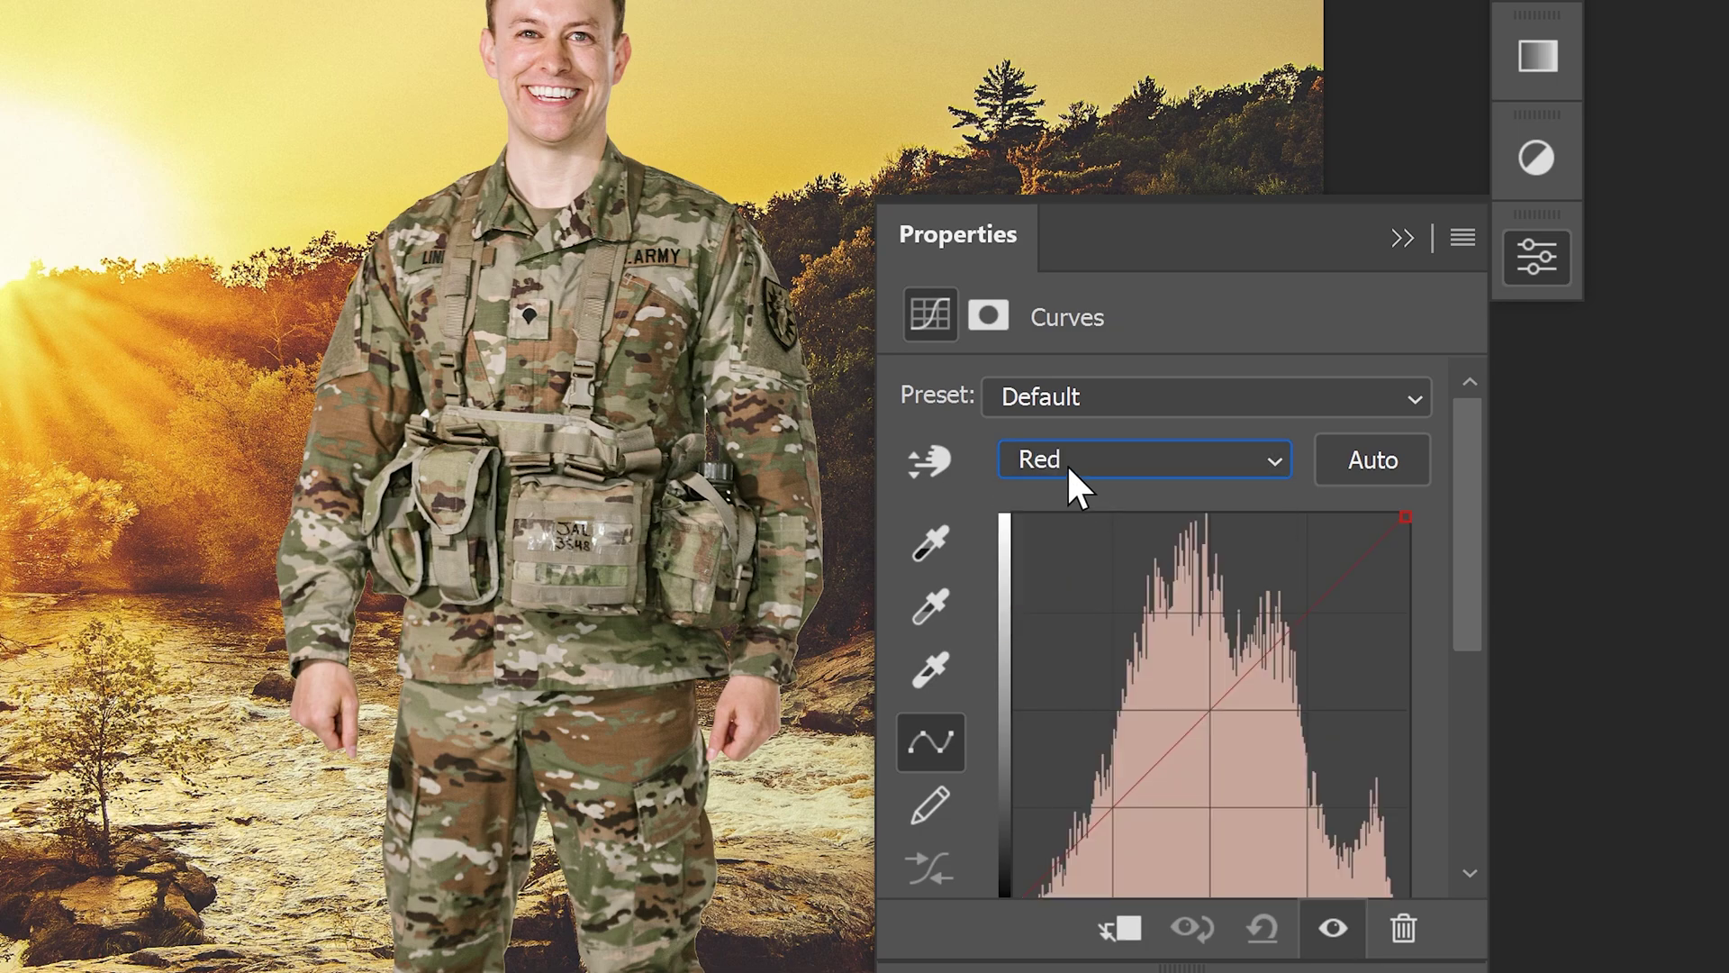
click(1088, 455)
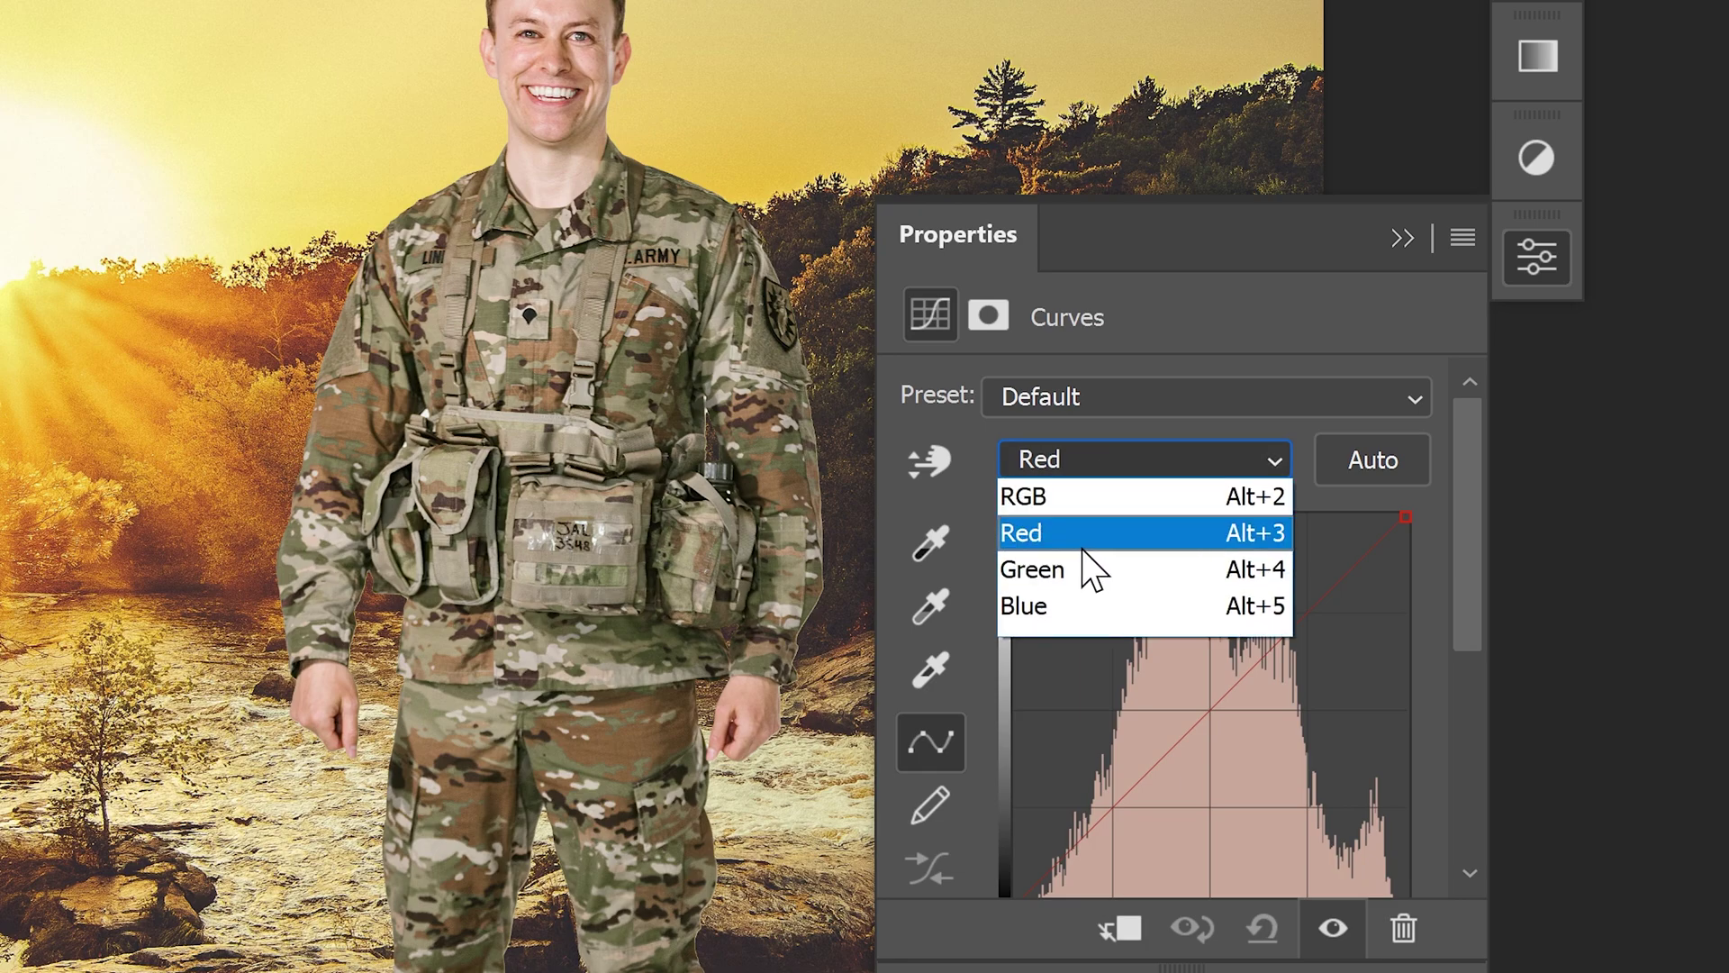
click(1075, 568)
click(1090, 461)
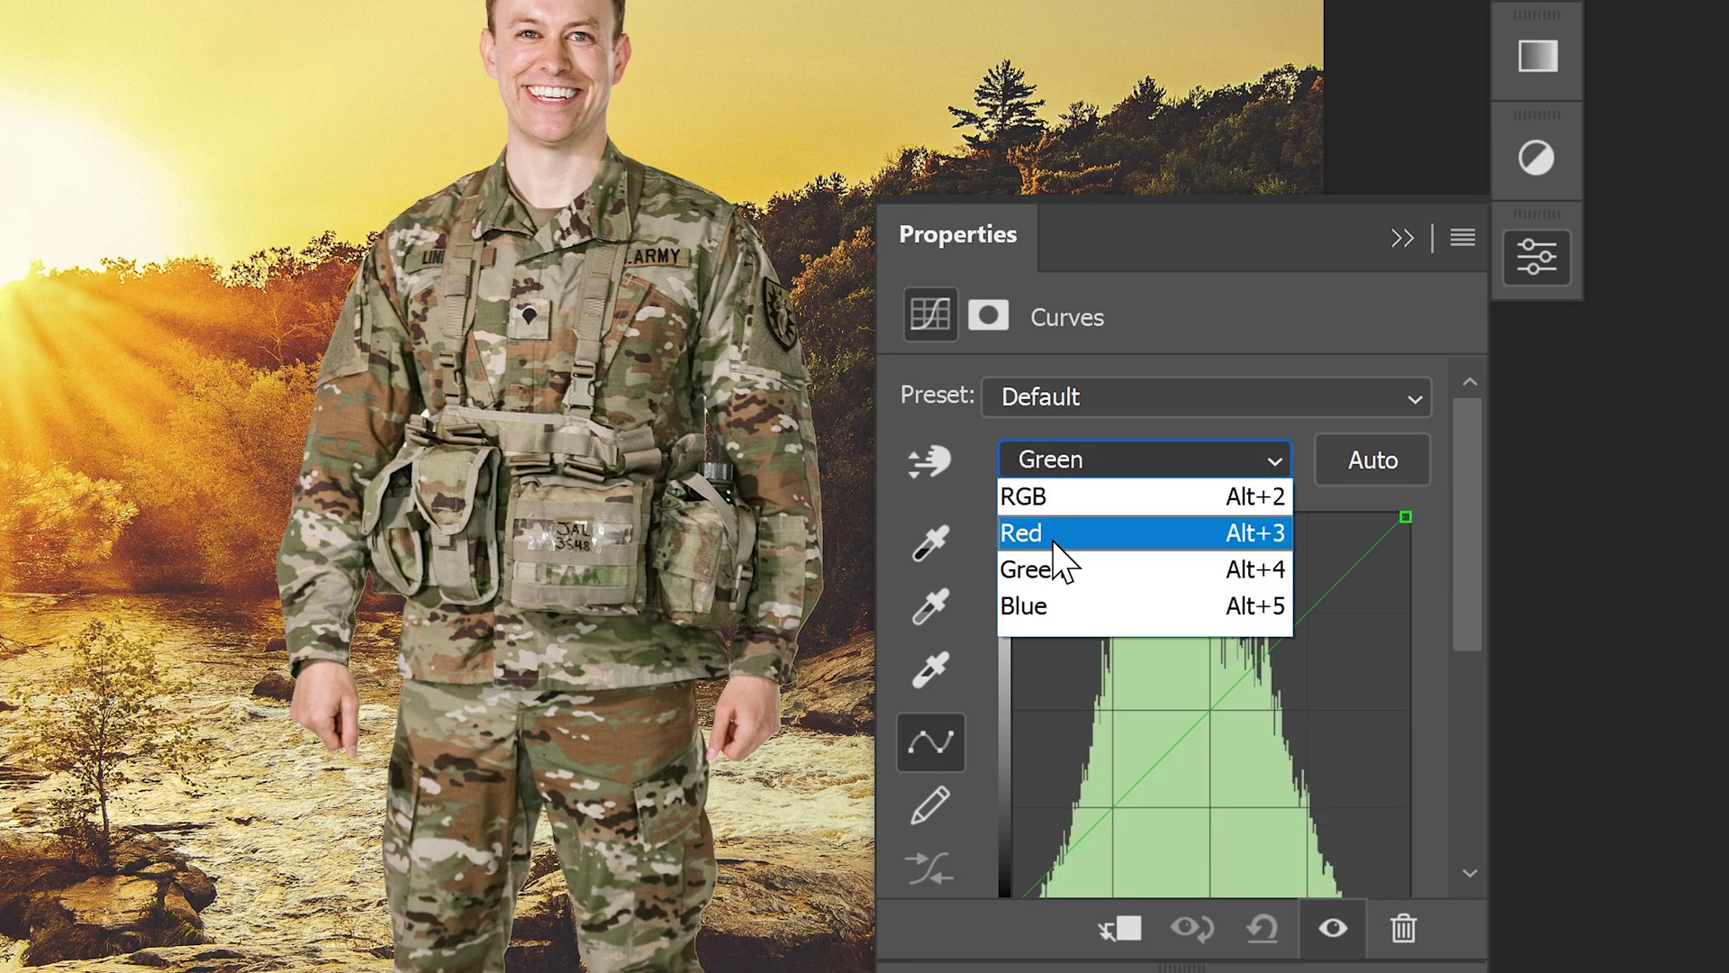
click(1063, 594)
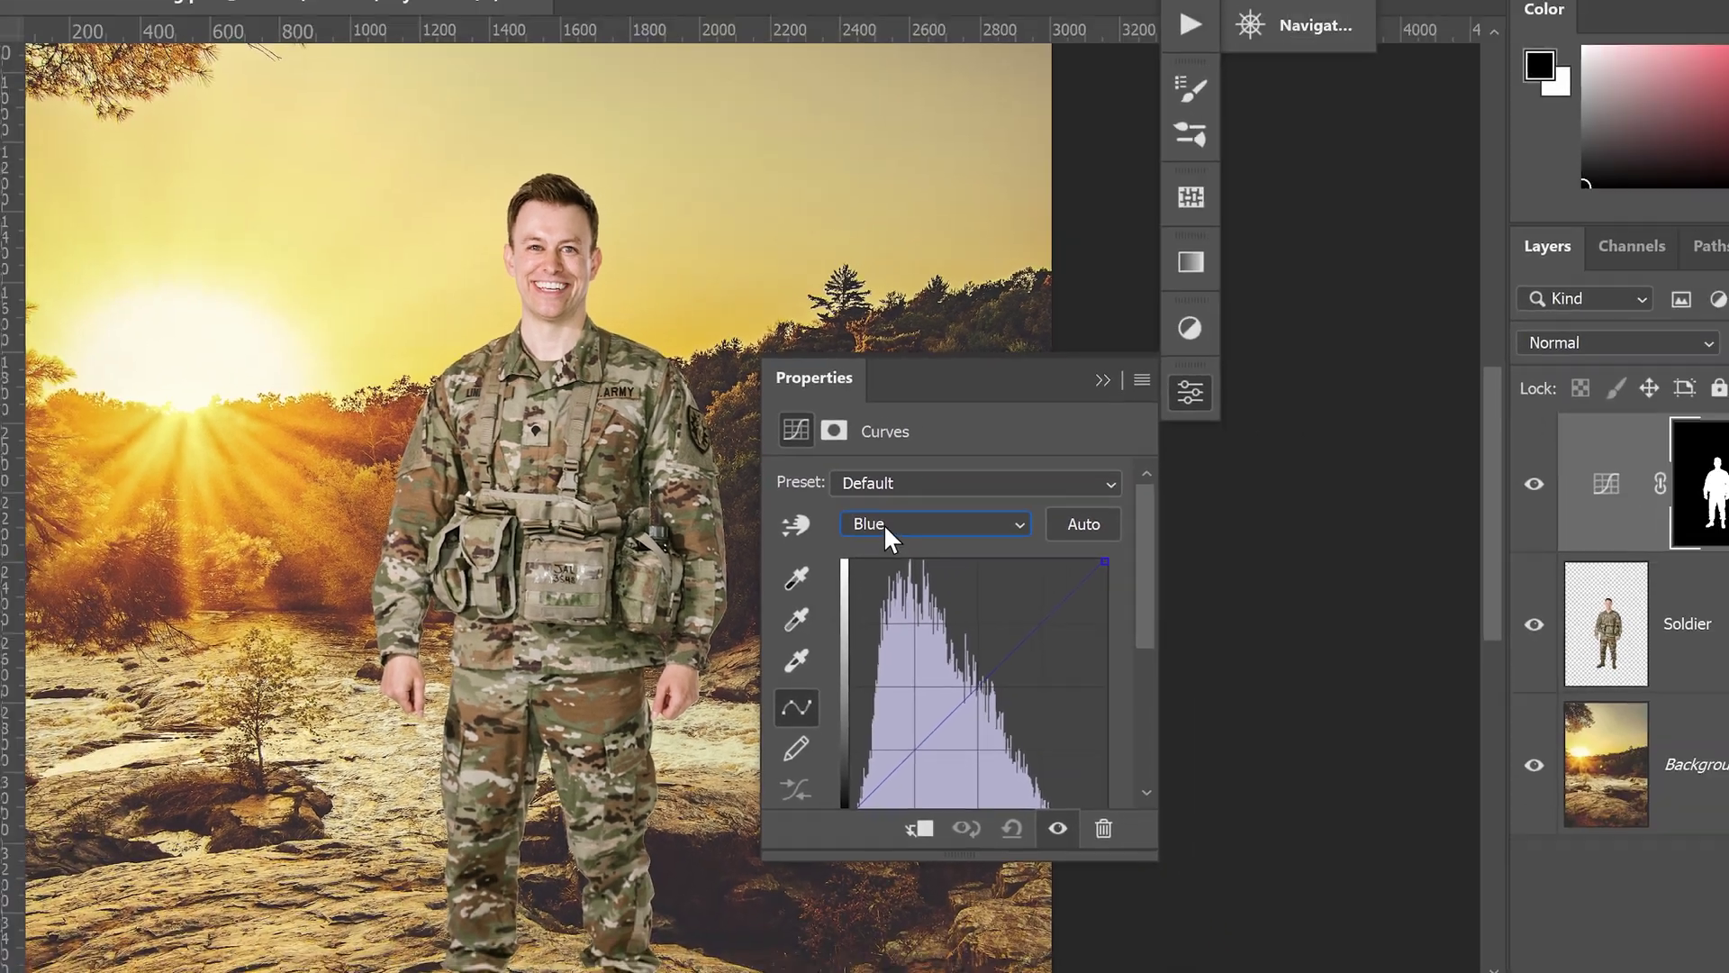
key(alt+3)
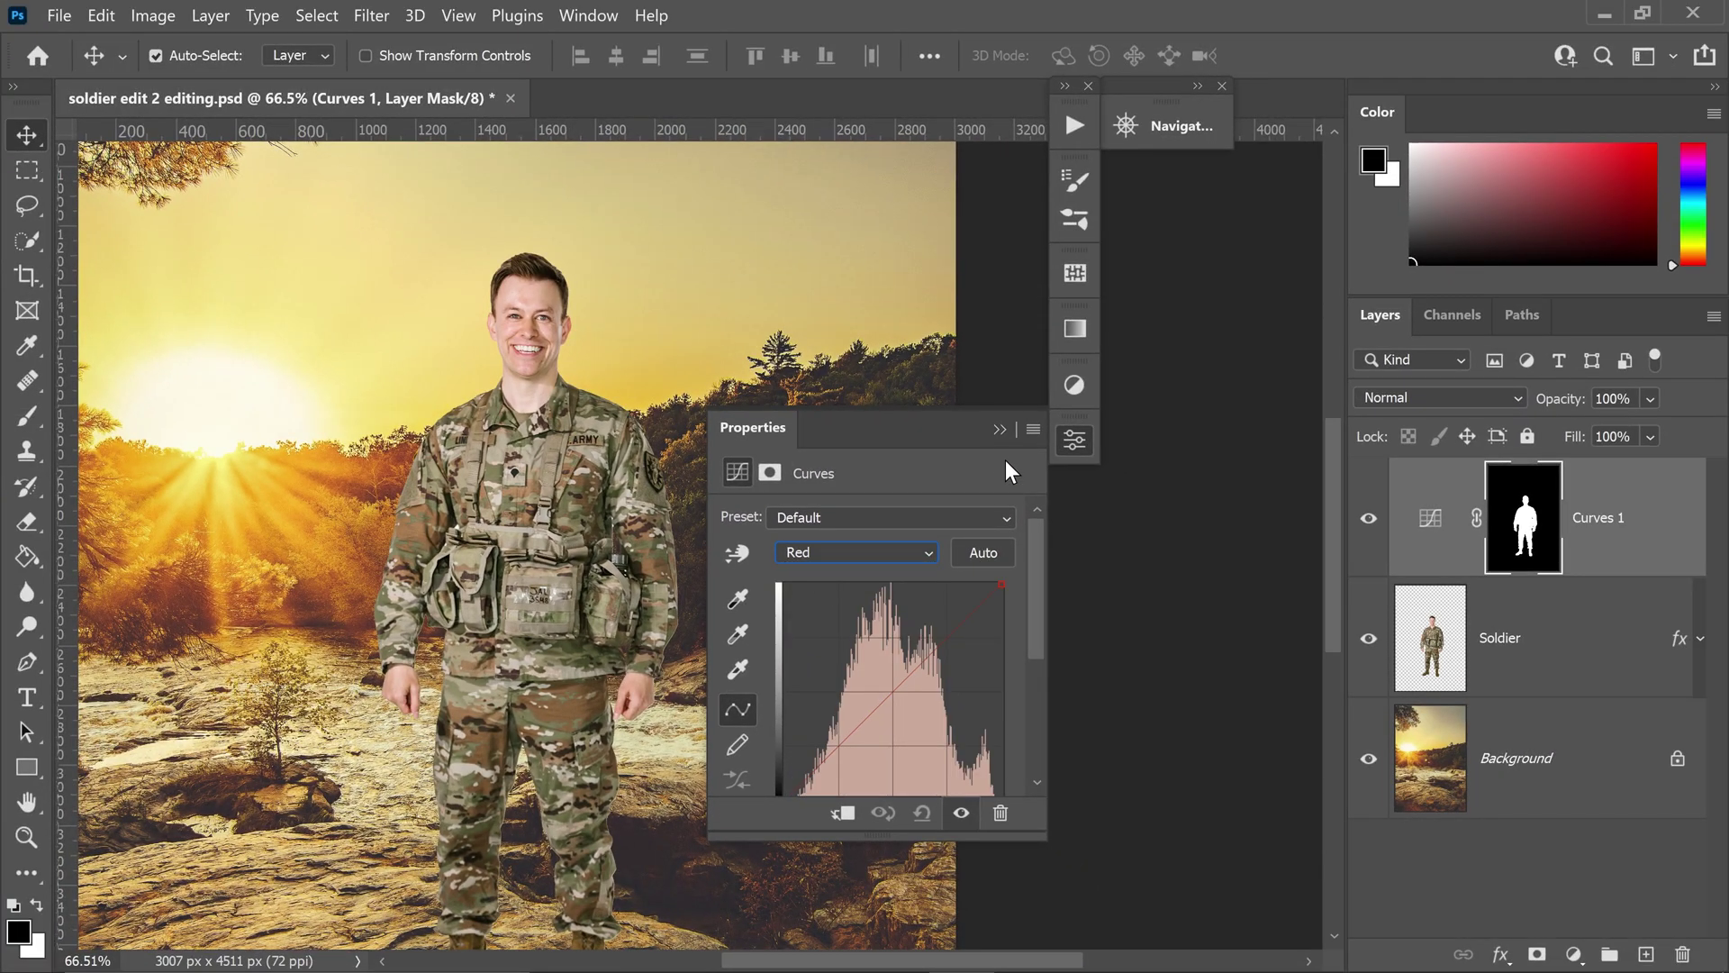
- In Channels, hide Green and Blue and select Red to preview the composite in grayscale
click(1000, 430)
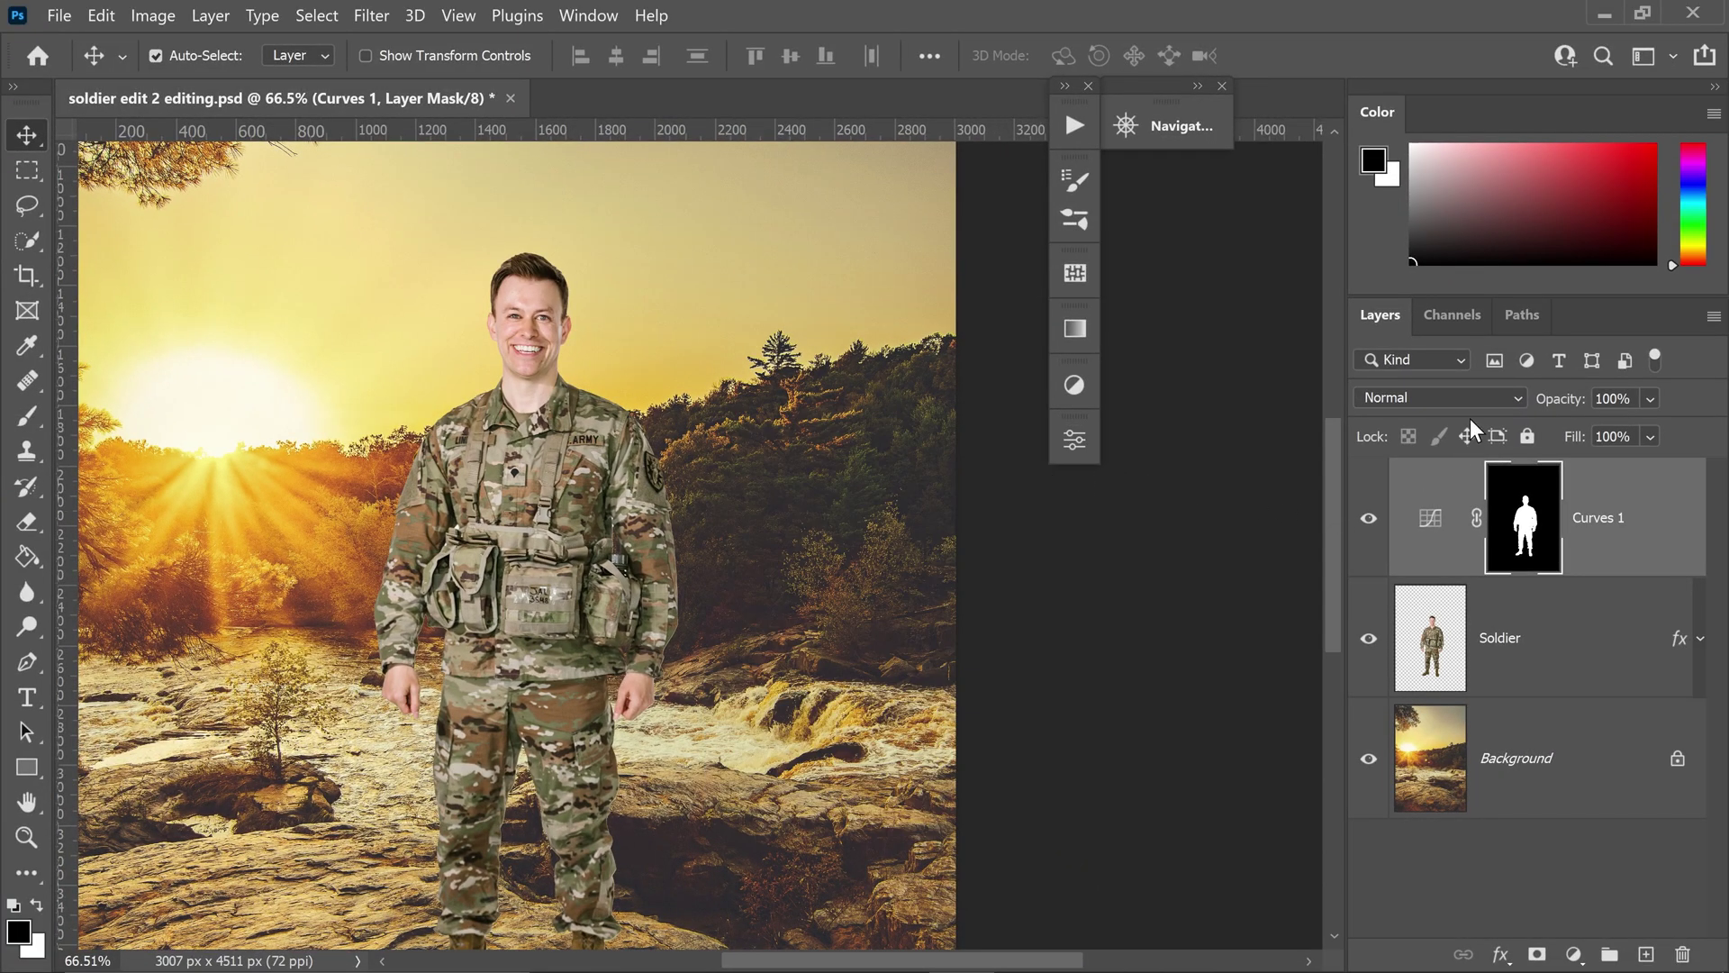
click(1455, 317)
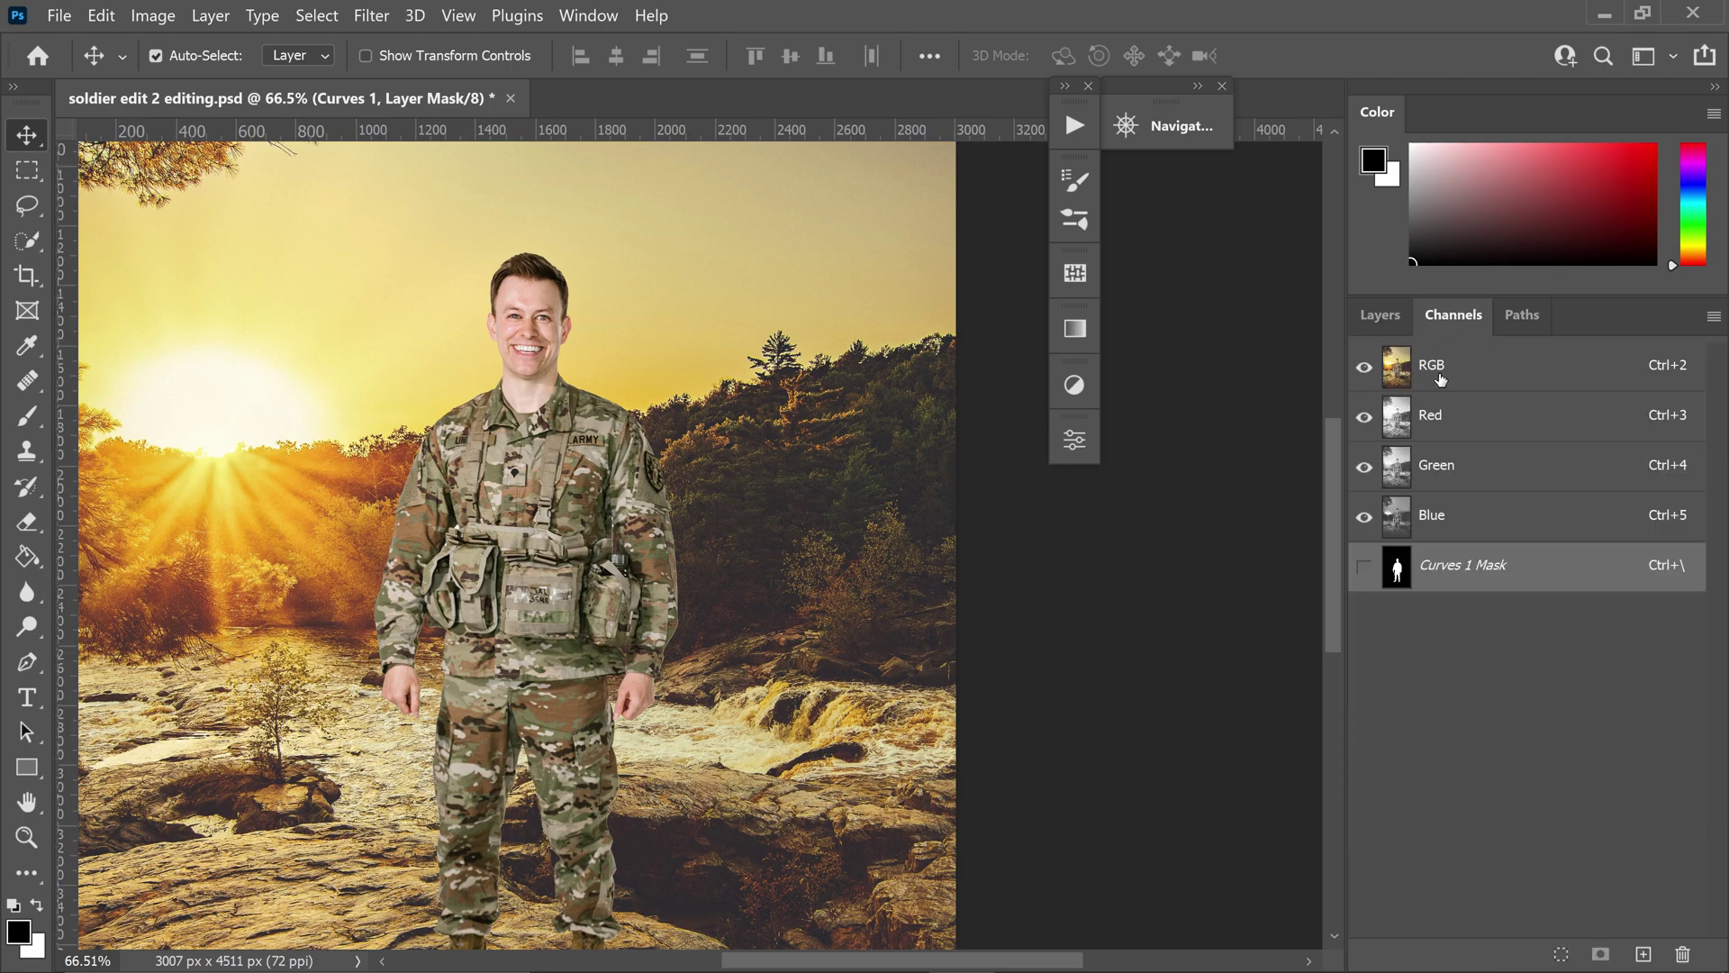
click(1365, 468)
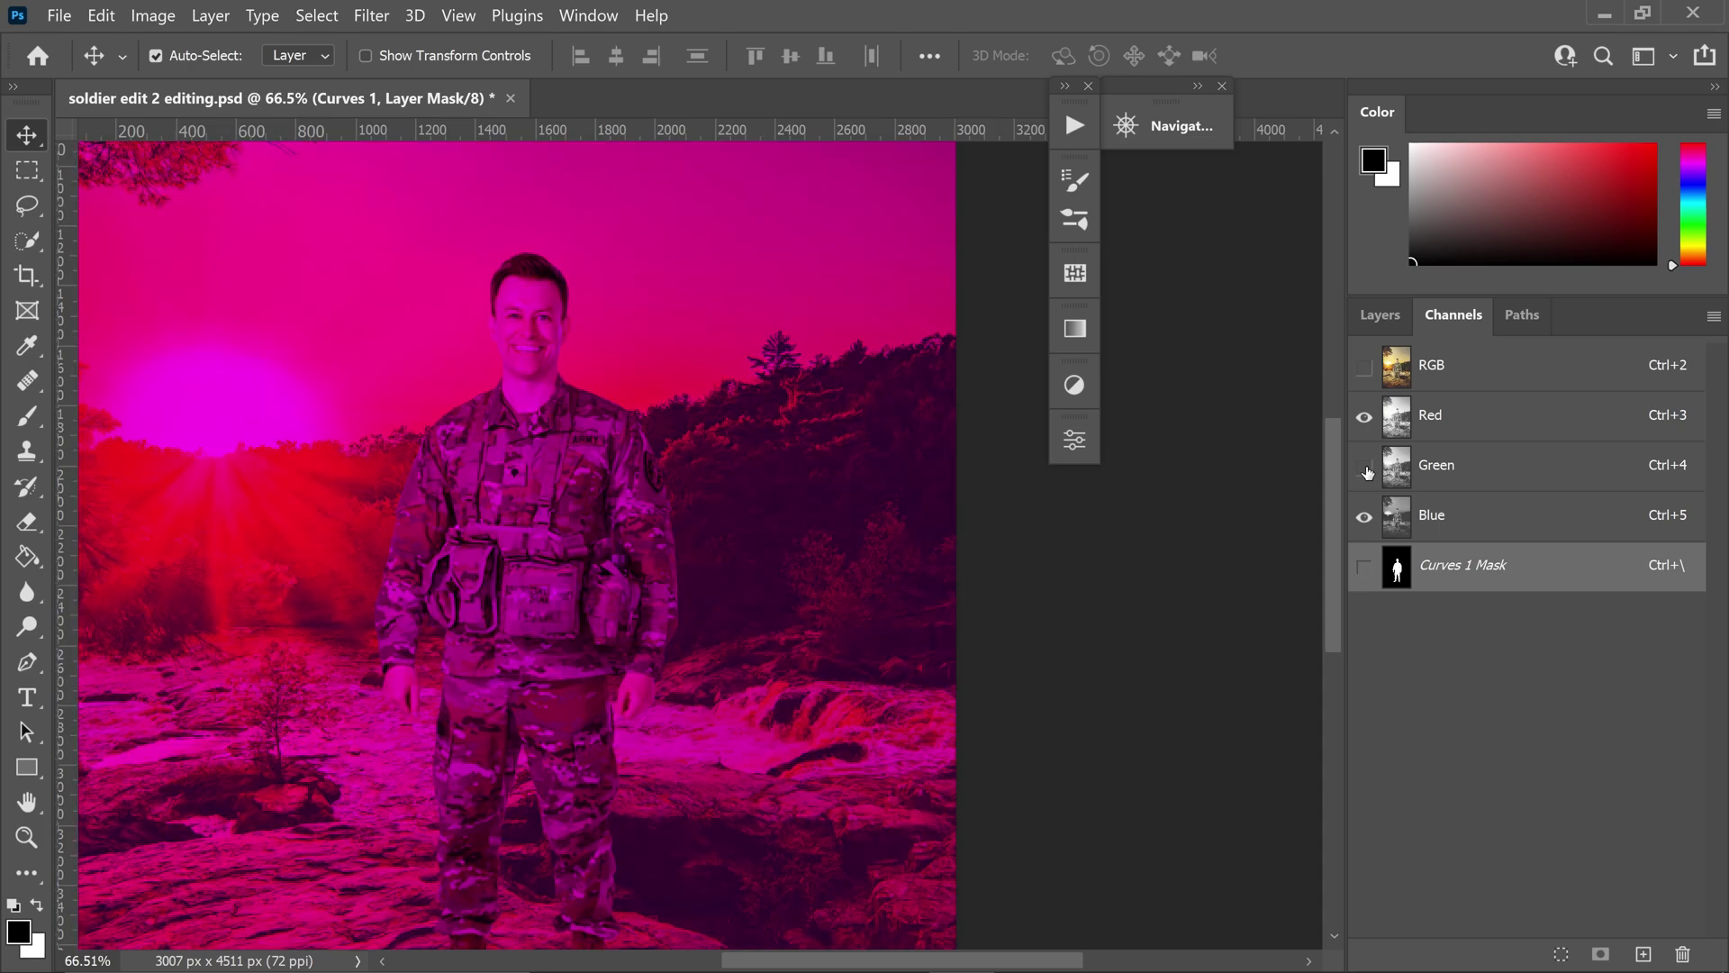
click(1365, 517)
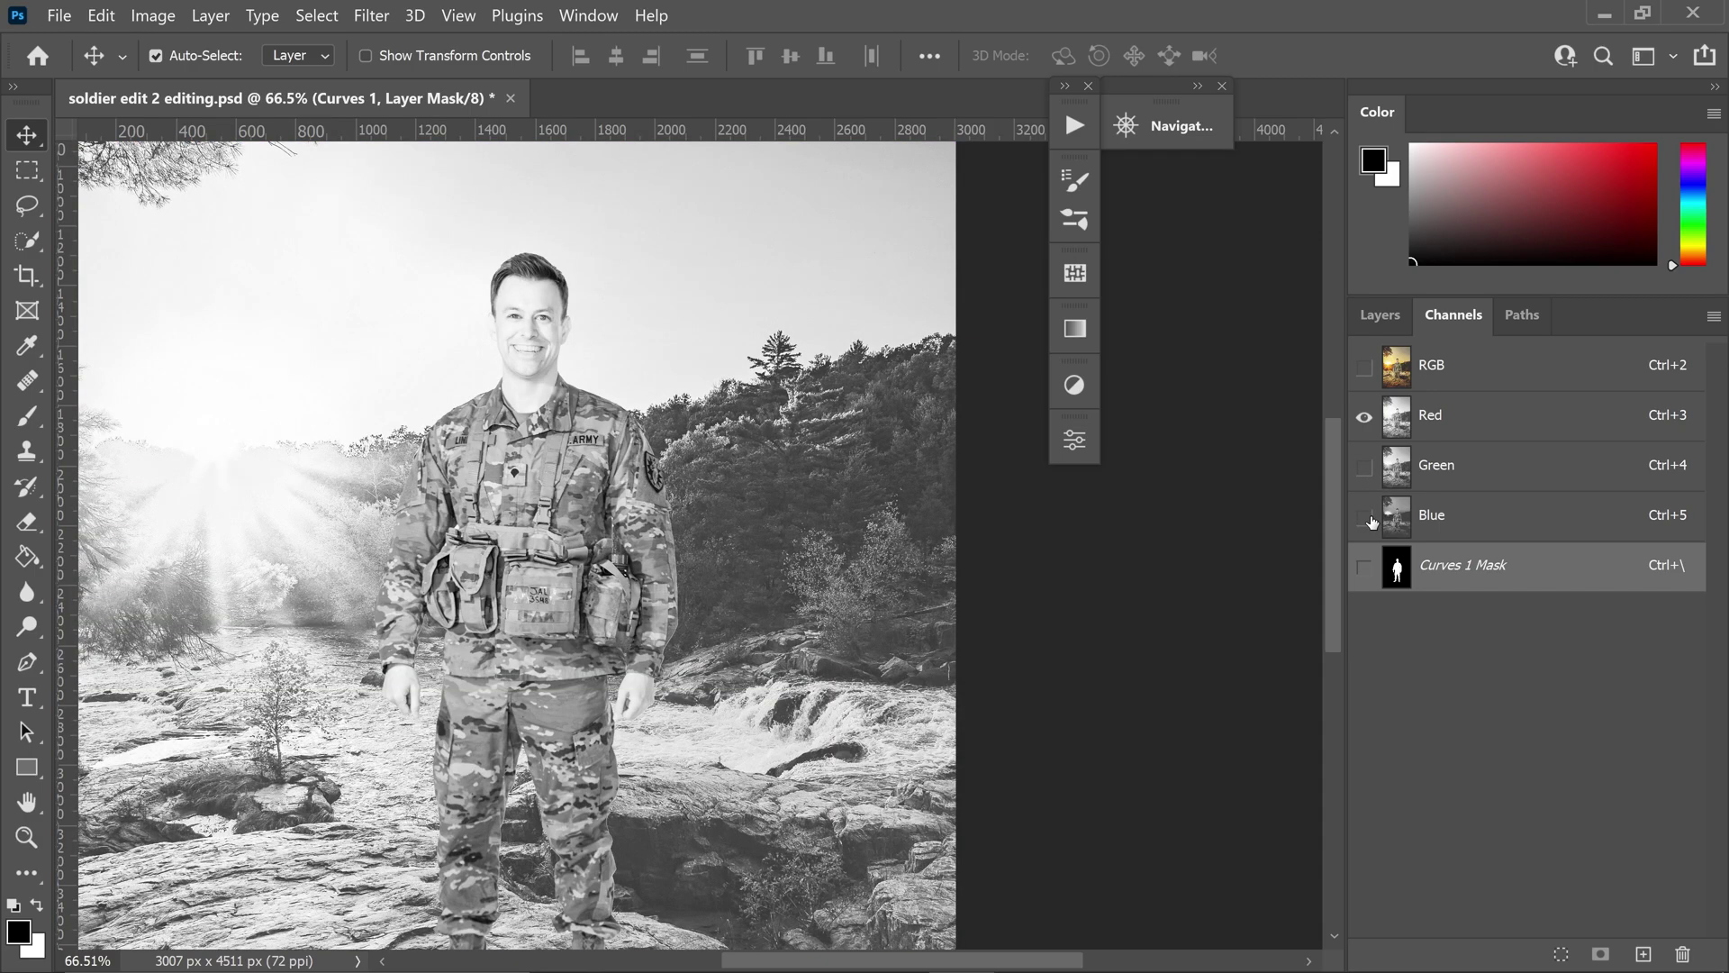
click(1445, 434)
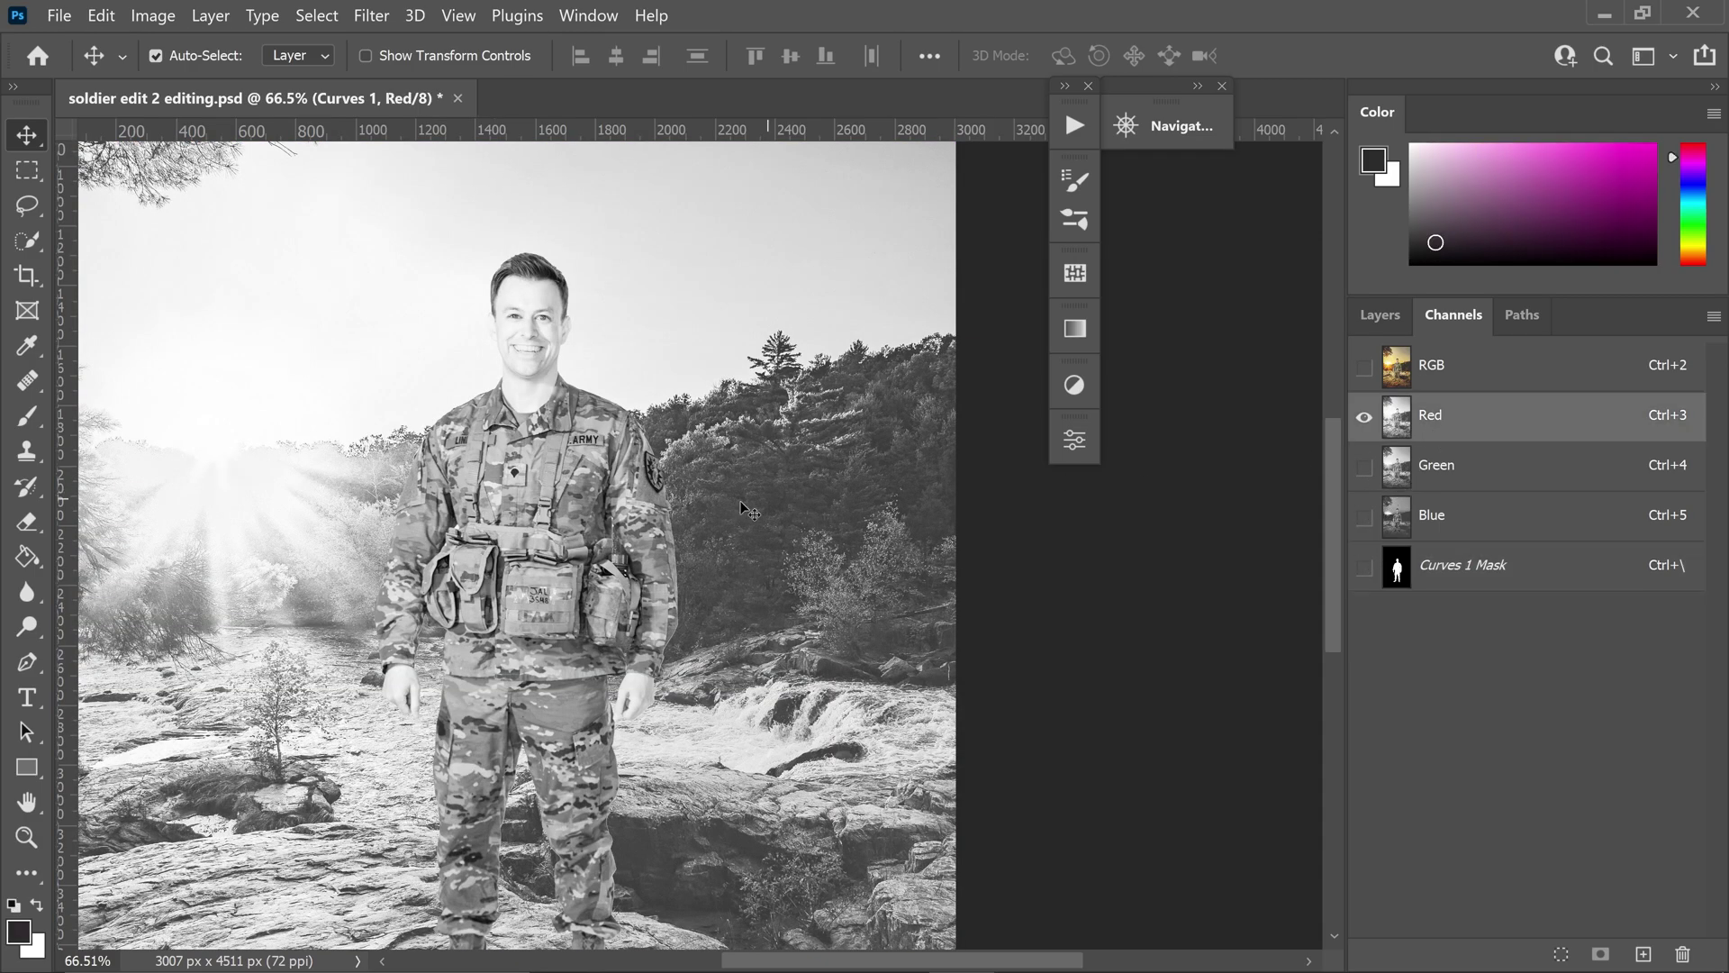
scroll(975, 530, down, 4)
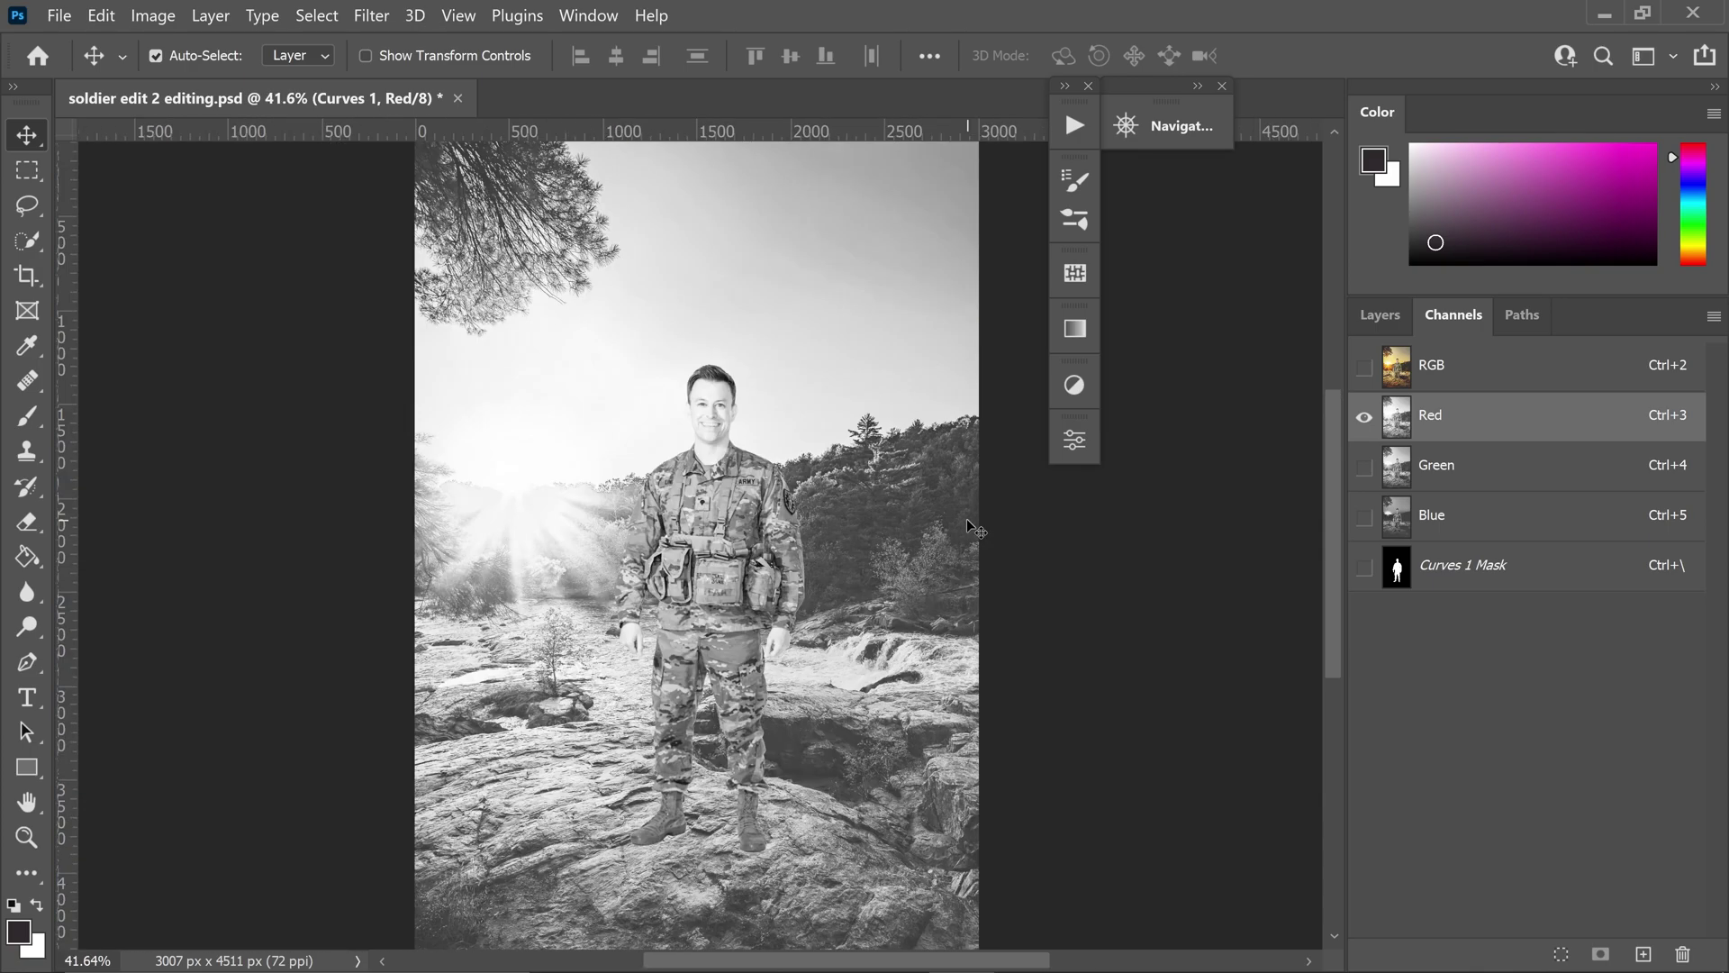
- Reopen Curves 1, choose the Red channel, and raise a midpoint on its curve slightly
click(1385, 321)
double_click(1432, 520)
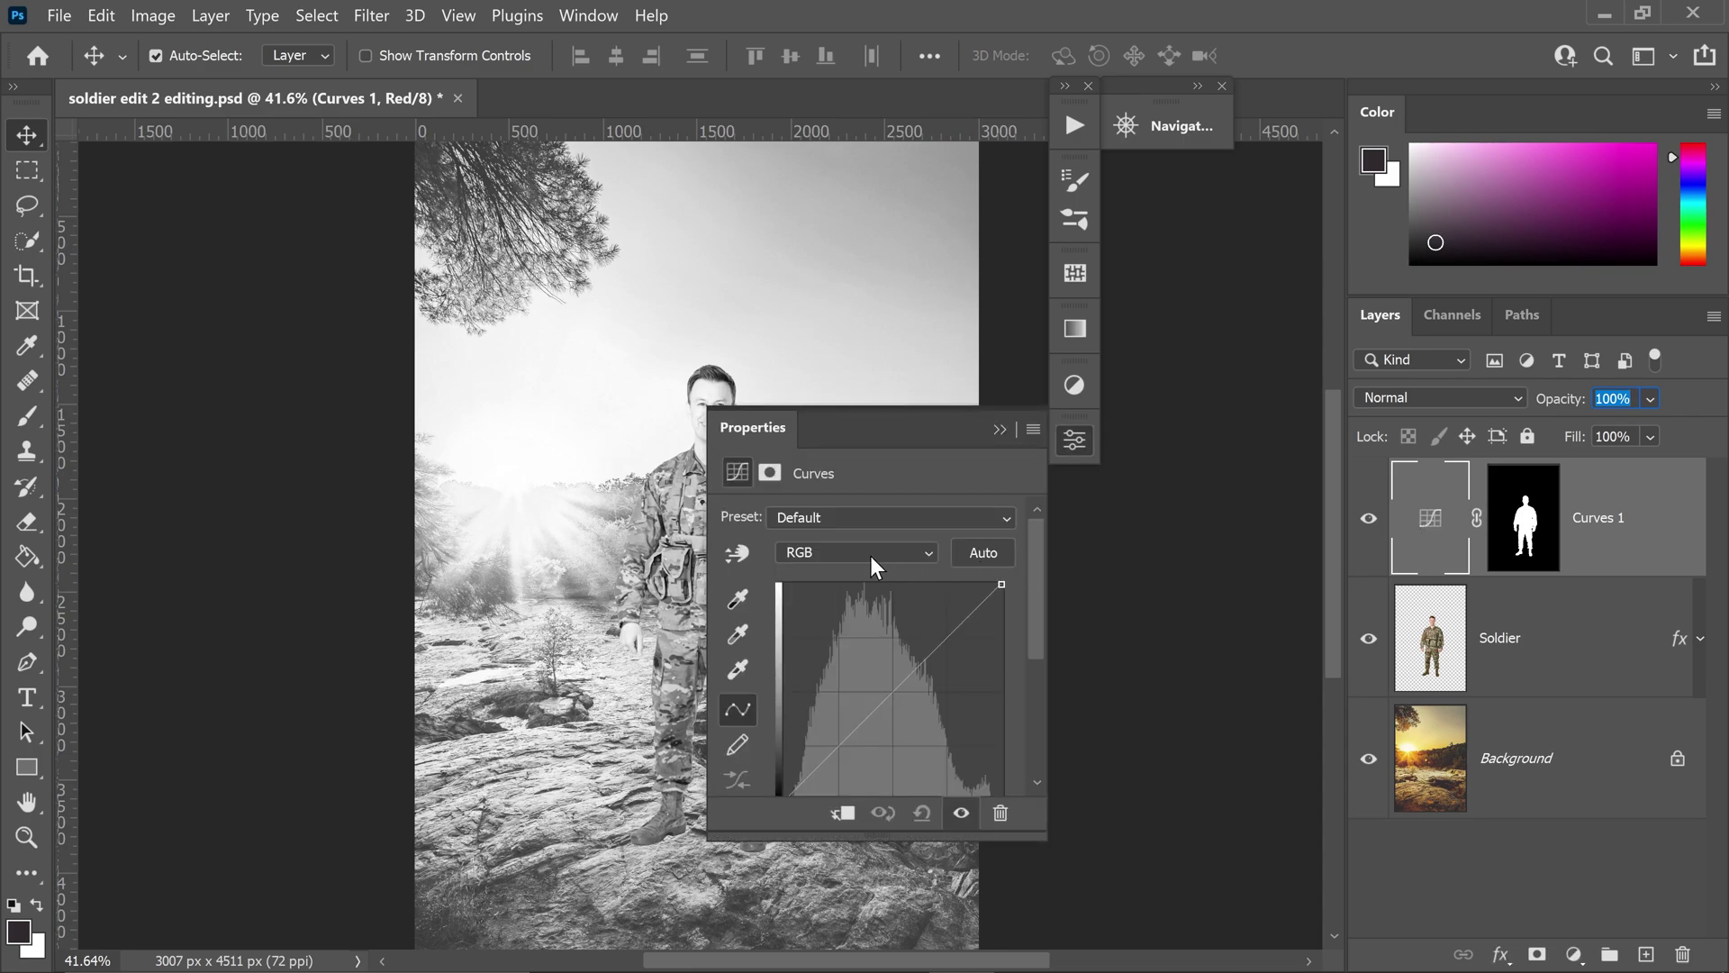
click(868, 555)
click(797, 589)
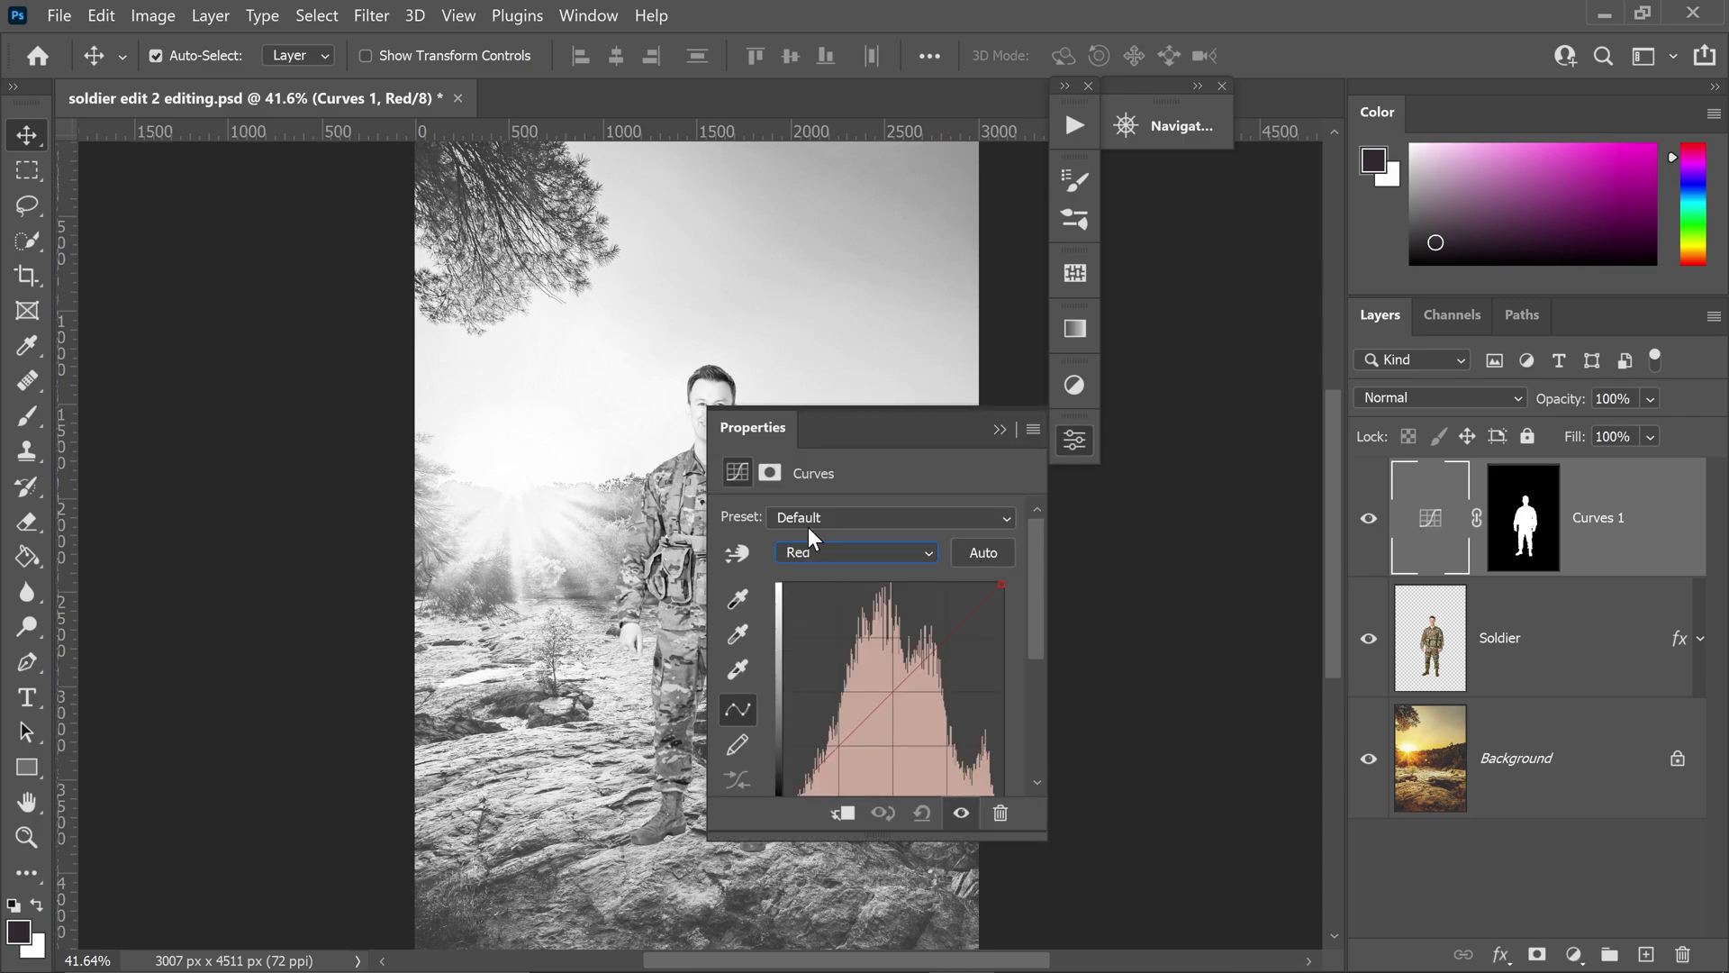
scroll(956, 621, up, 4)
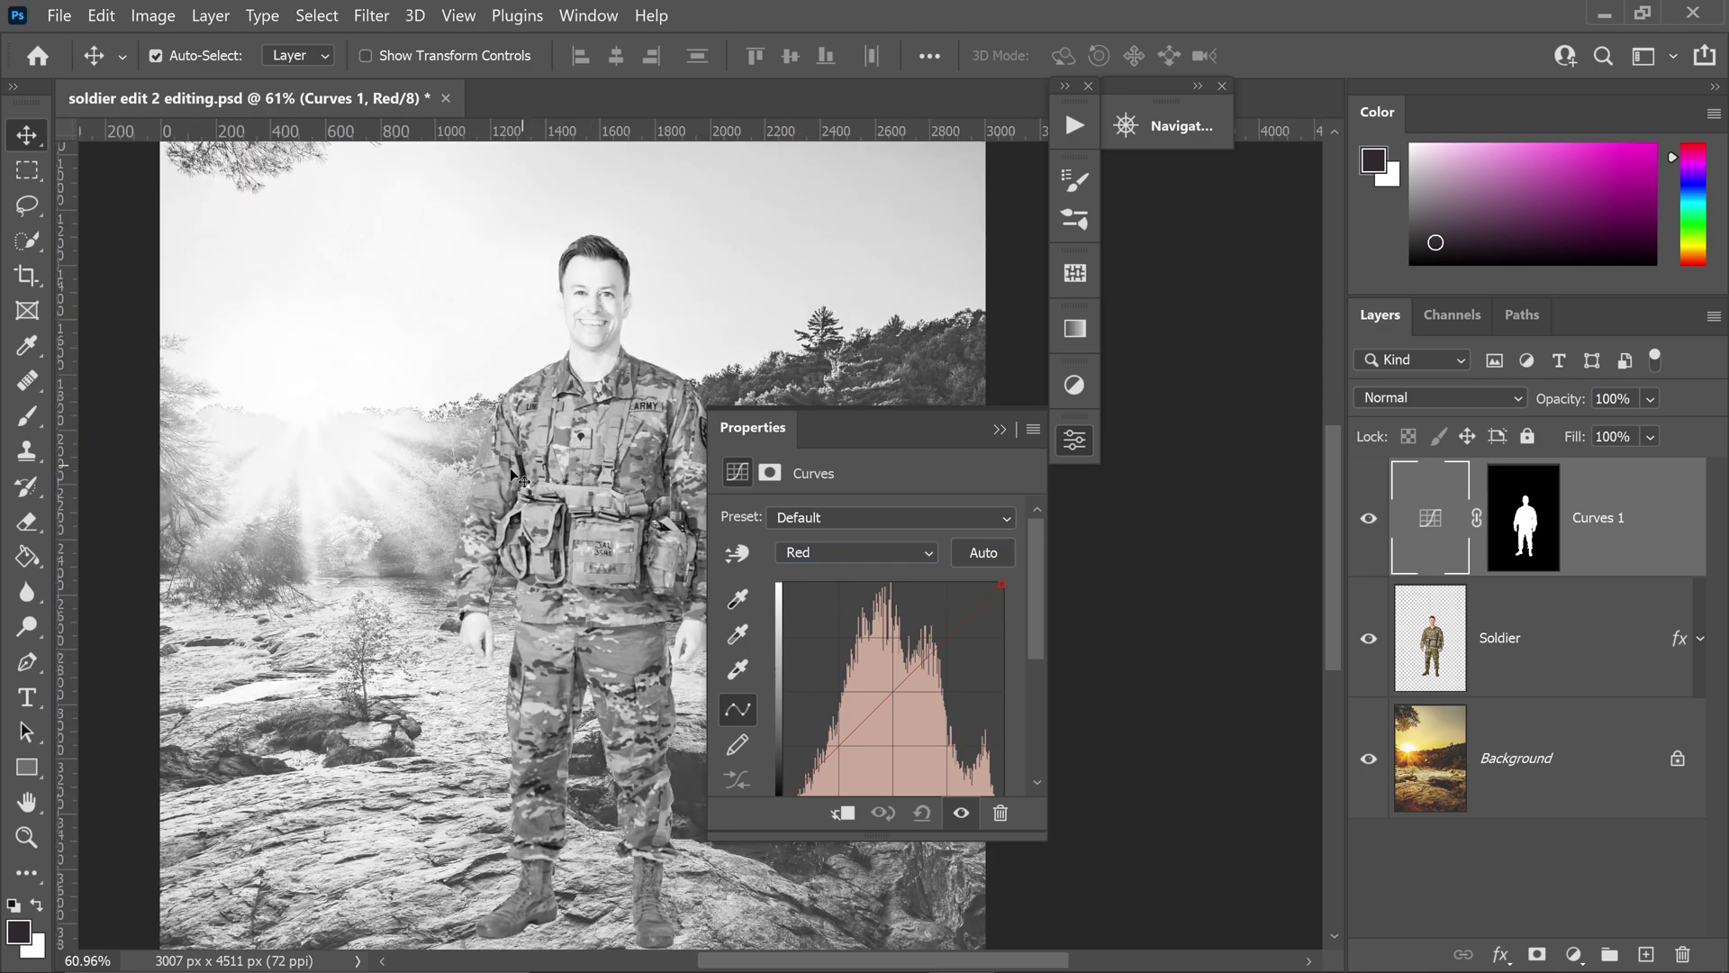
click(893, 687)
mouse_move(893, 688)
mouse_down()
mouse_move(879, 642)
mouse_move(951, 748)
mouse_move(889, 670)
mouse_up()
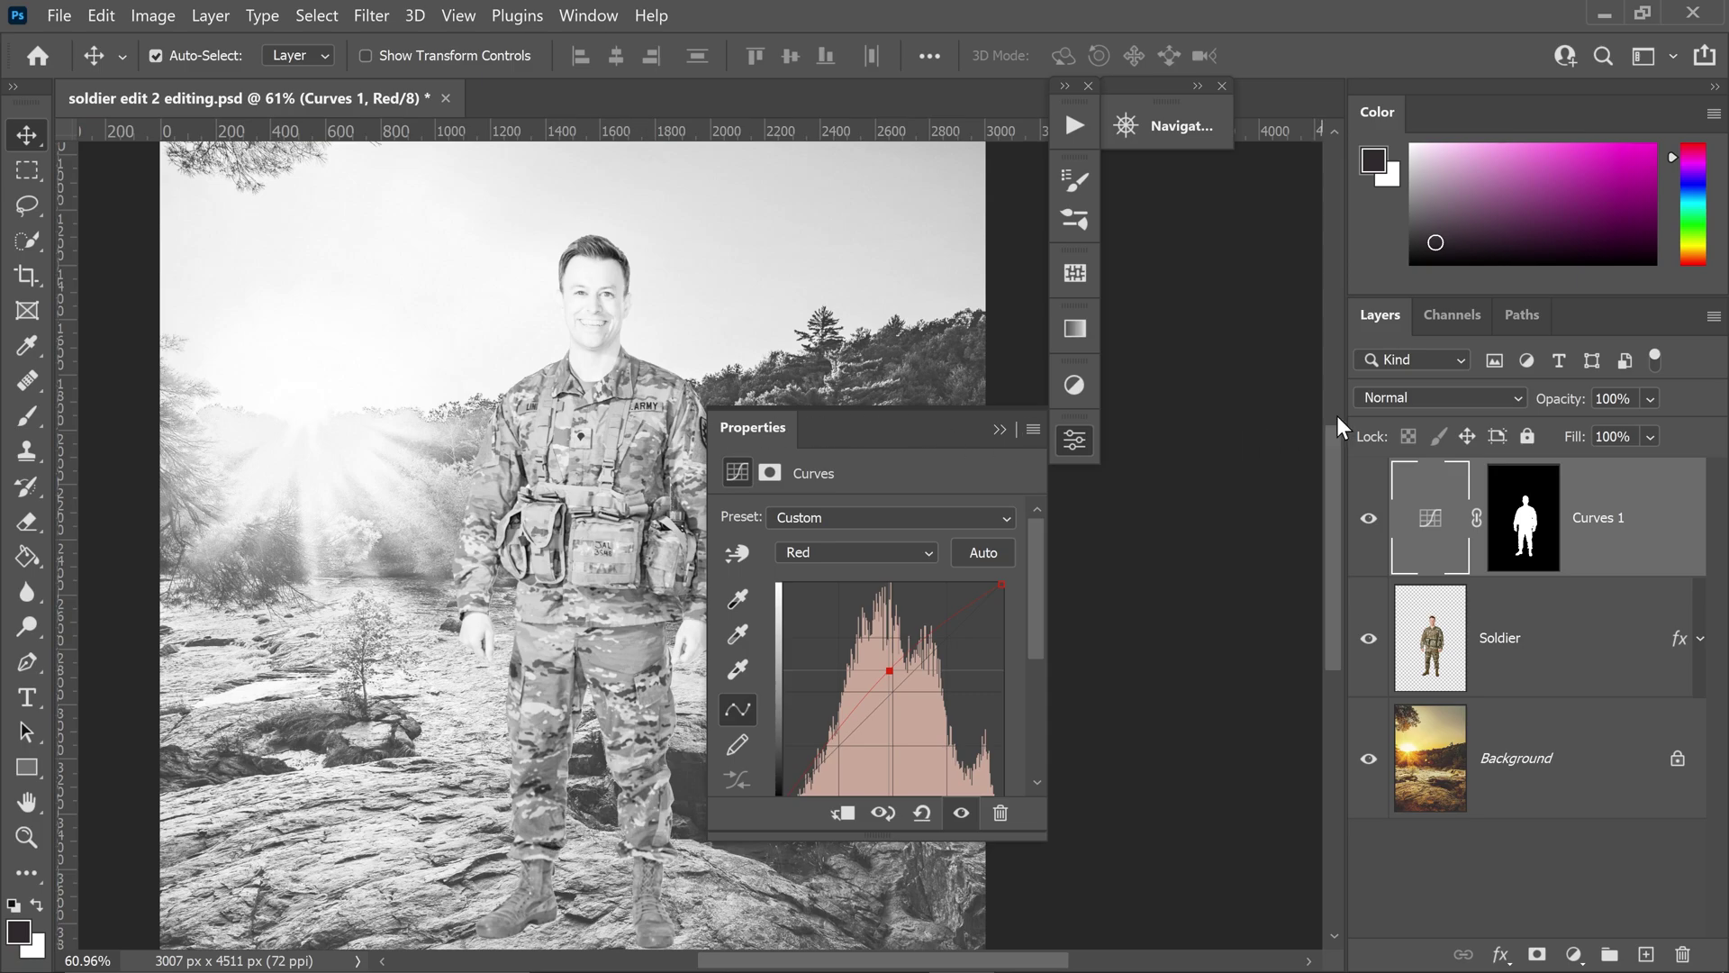
click(1435, 315)
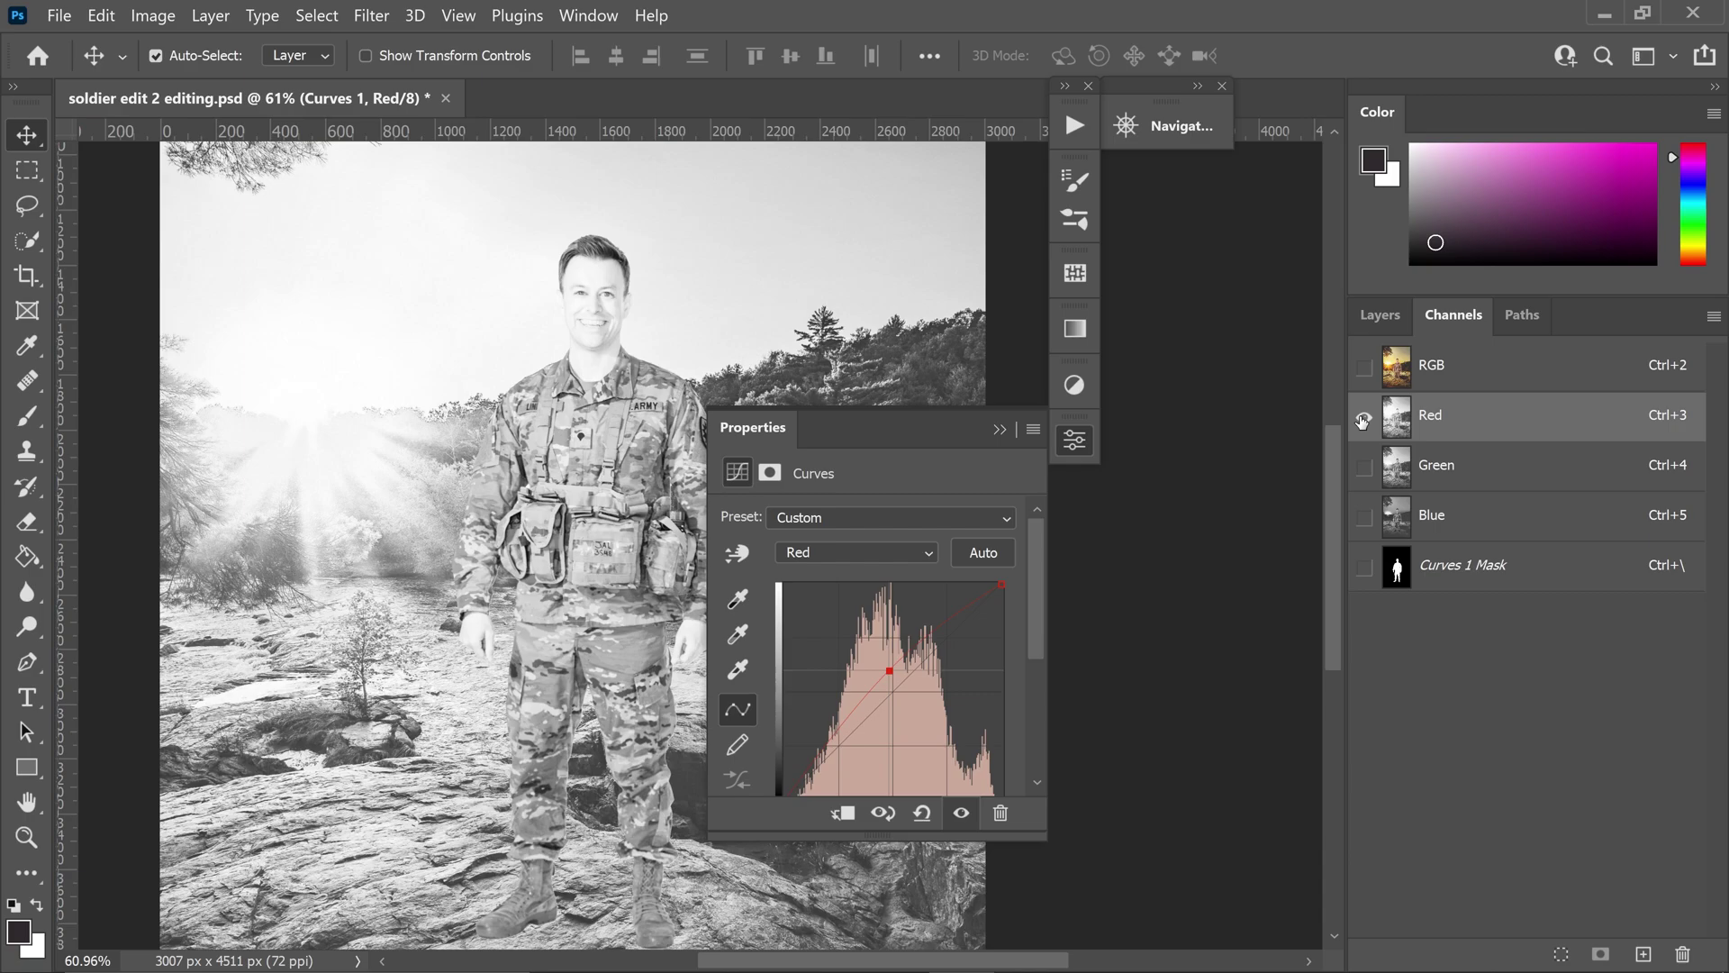
- Preview Green alone, add a midpoint on the Curves 1 Green curve, then show only Blue
click(1364, 466)
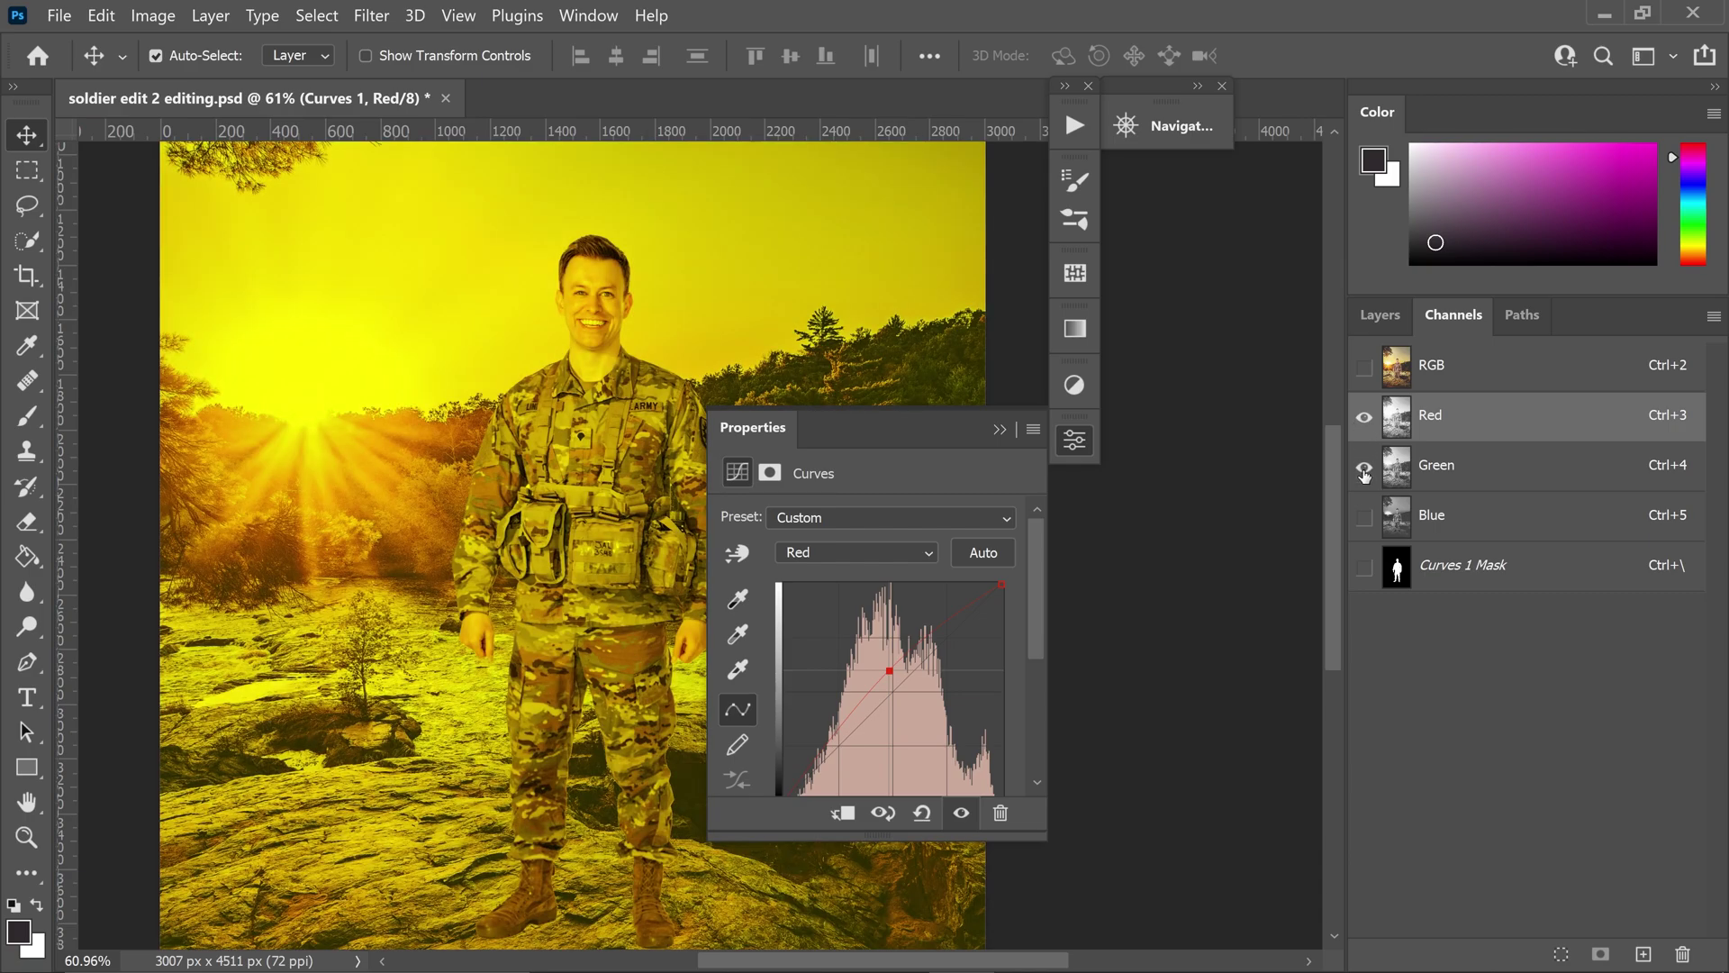
click(1364, 417)
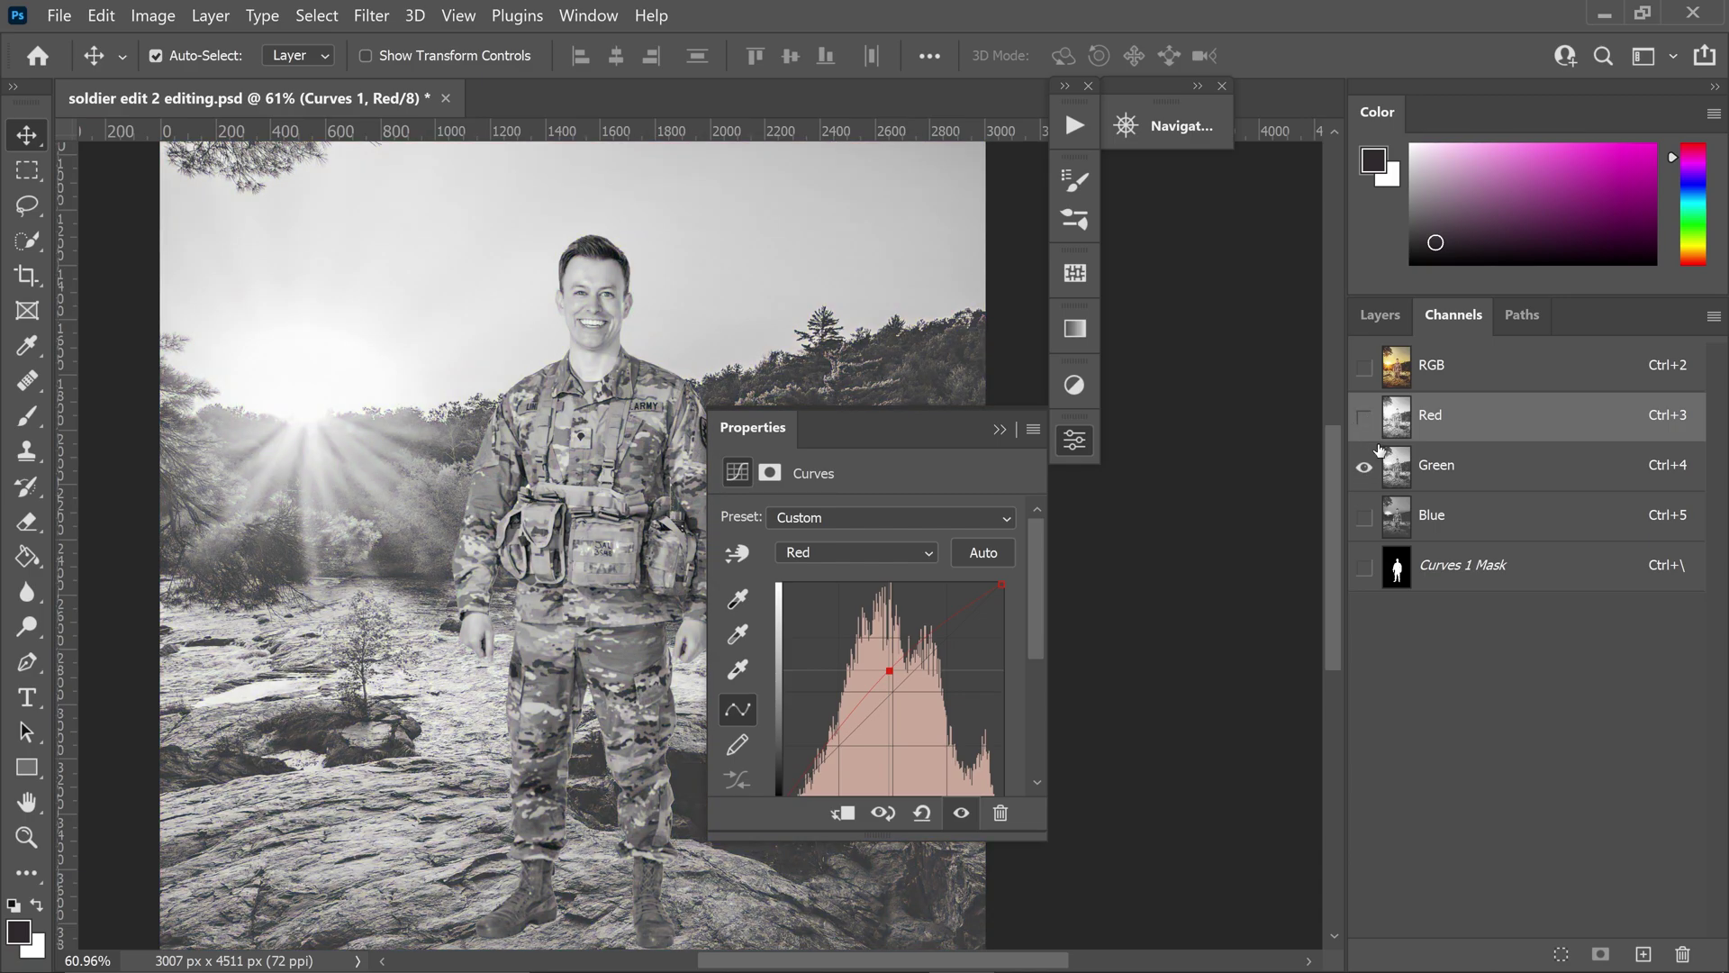
click(849, 553)
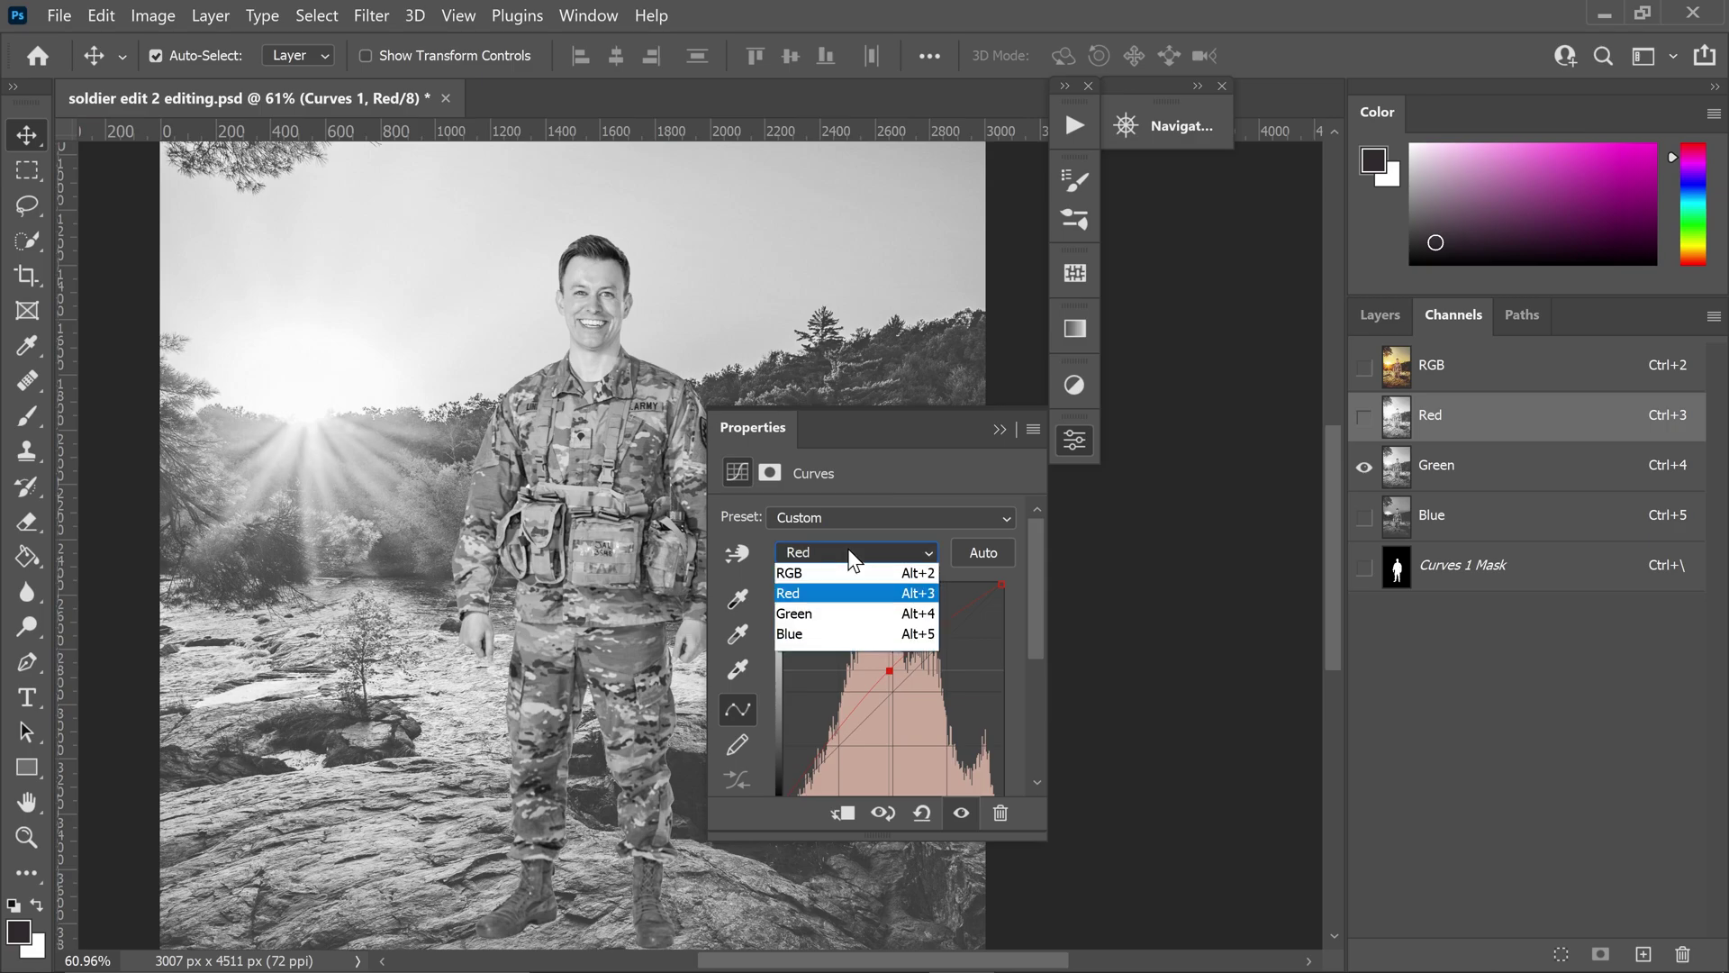
click(821, 613)
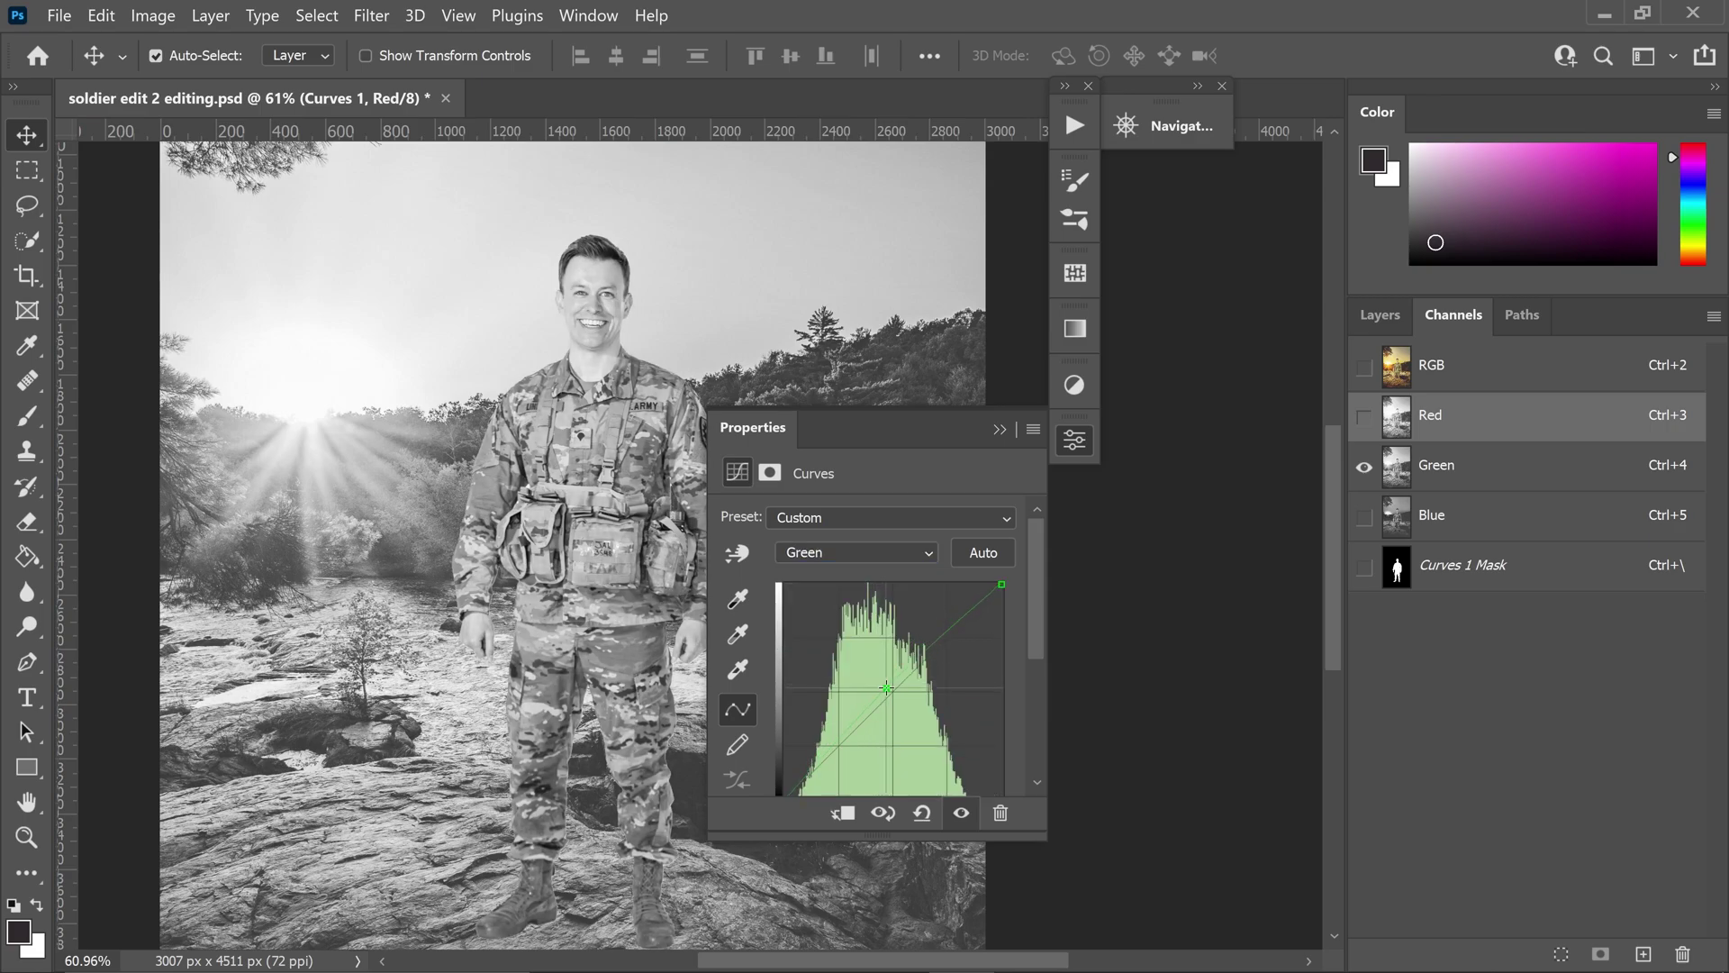
click(887, 687)
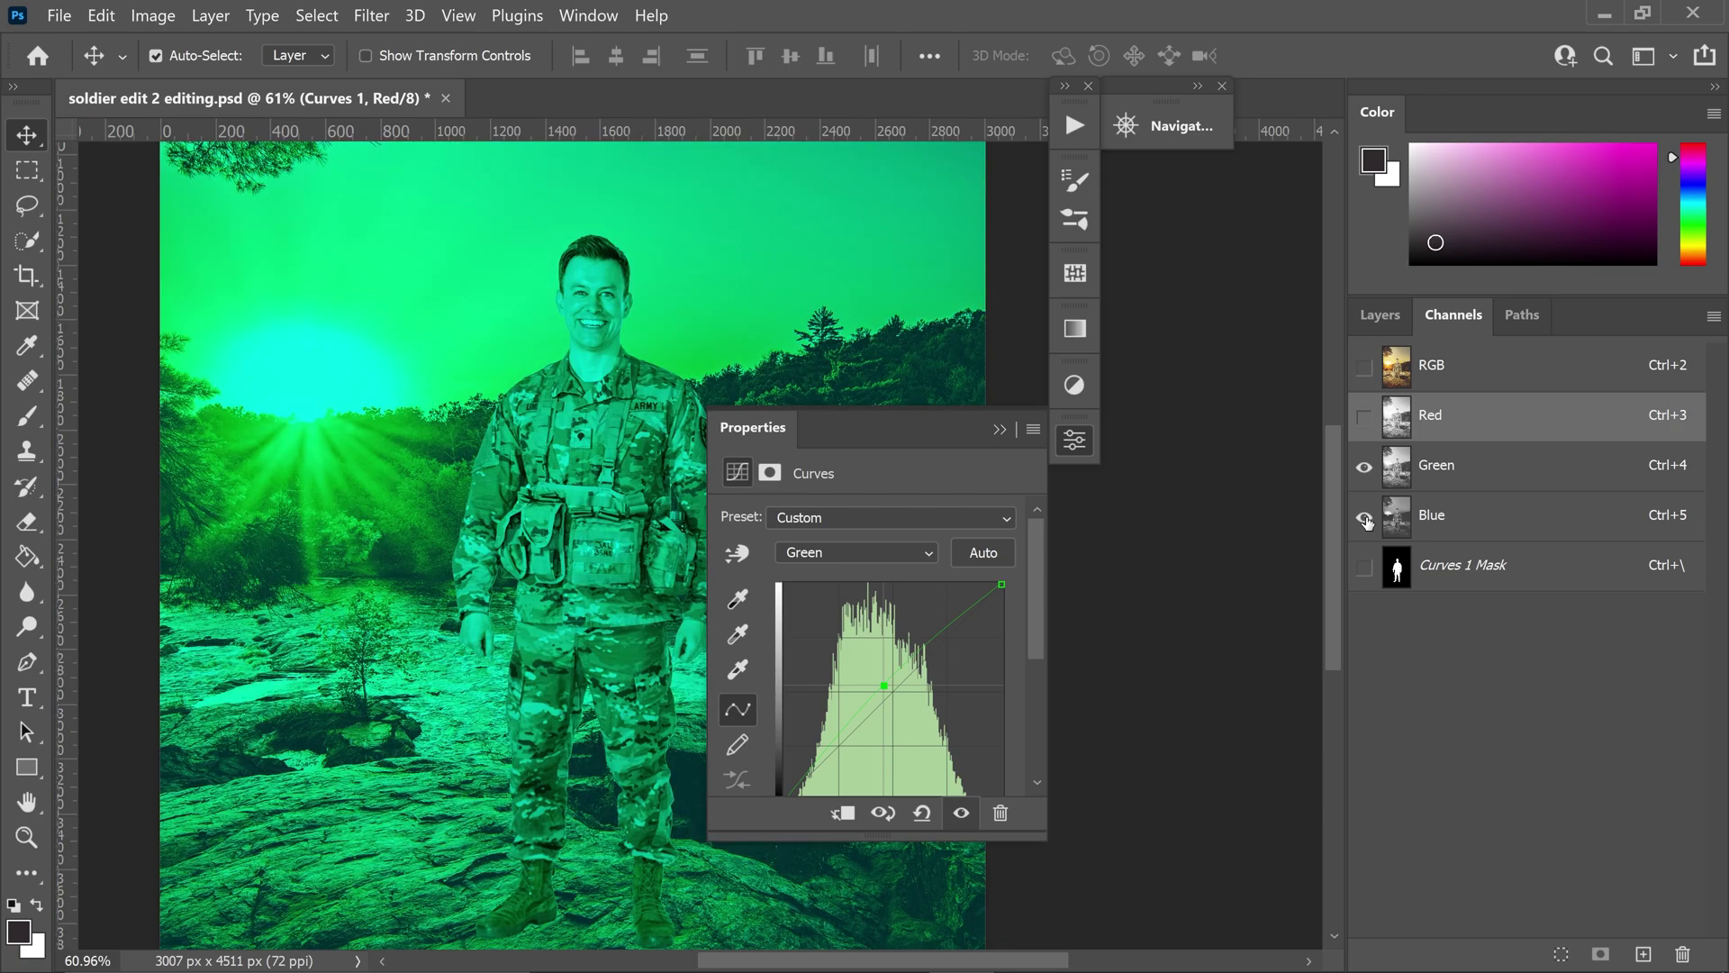
click(1364, 466)
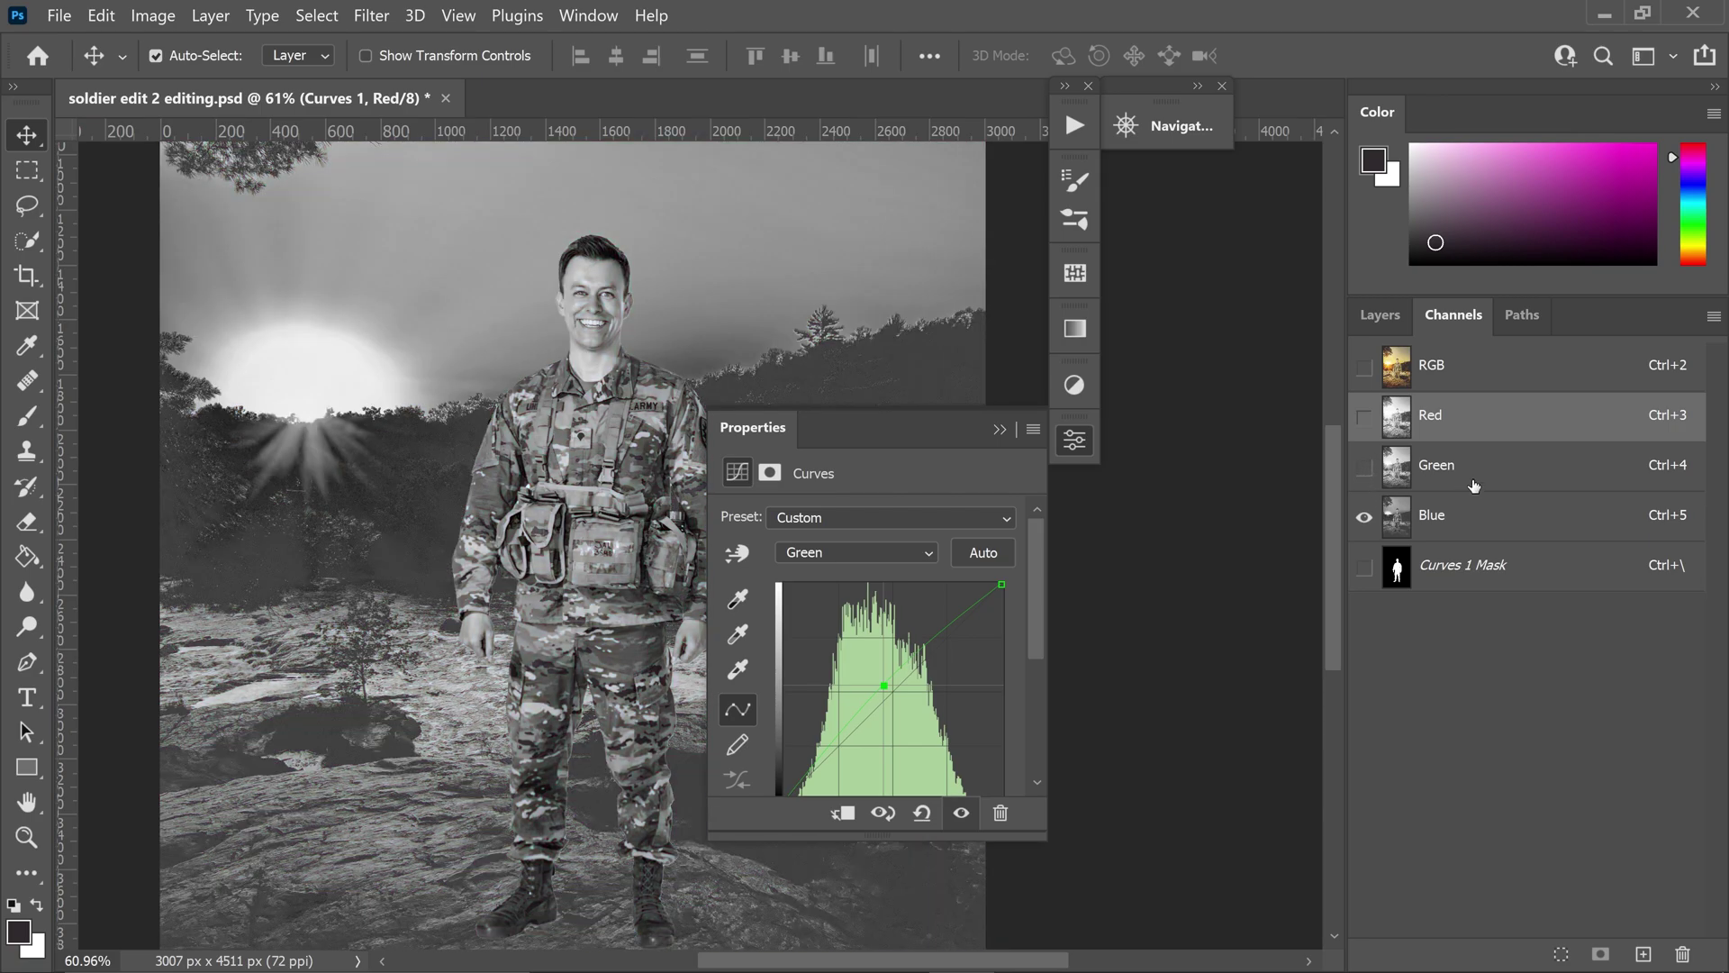
- Switch Curves 1 to Blue, drag a midpoint on its curve, and collapse Properties
click(841, 558)
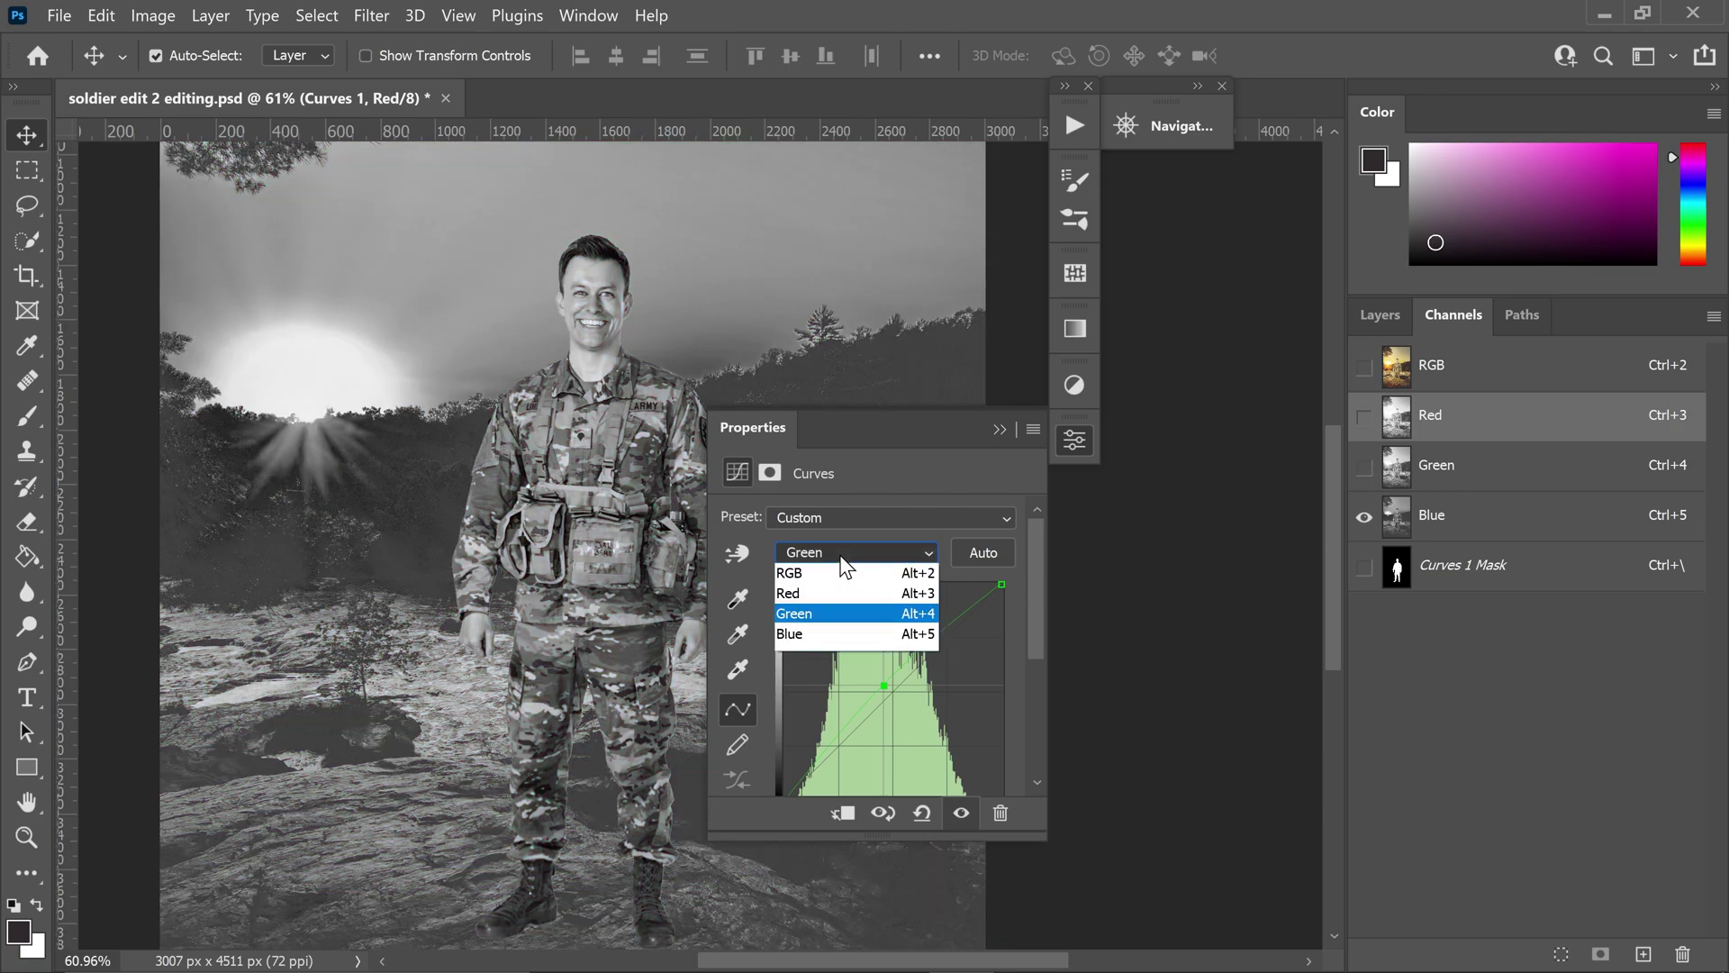
click(809, 629)
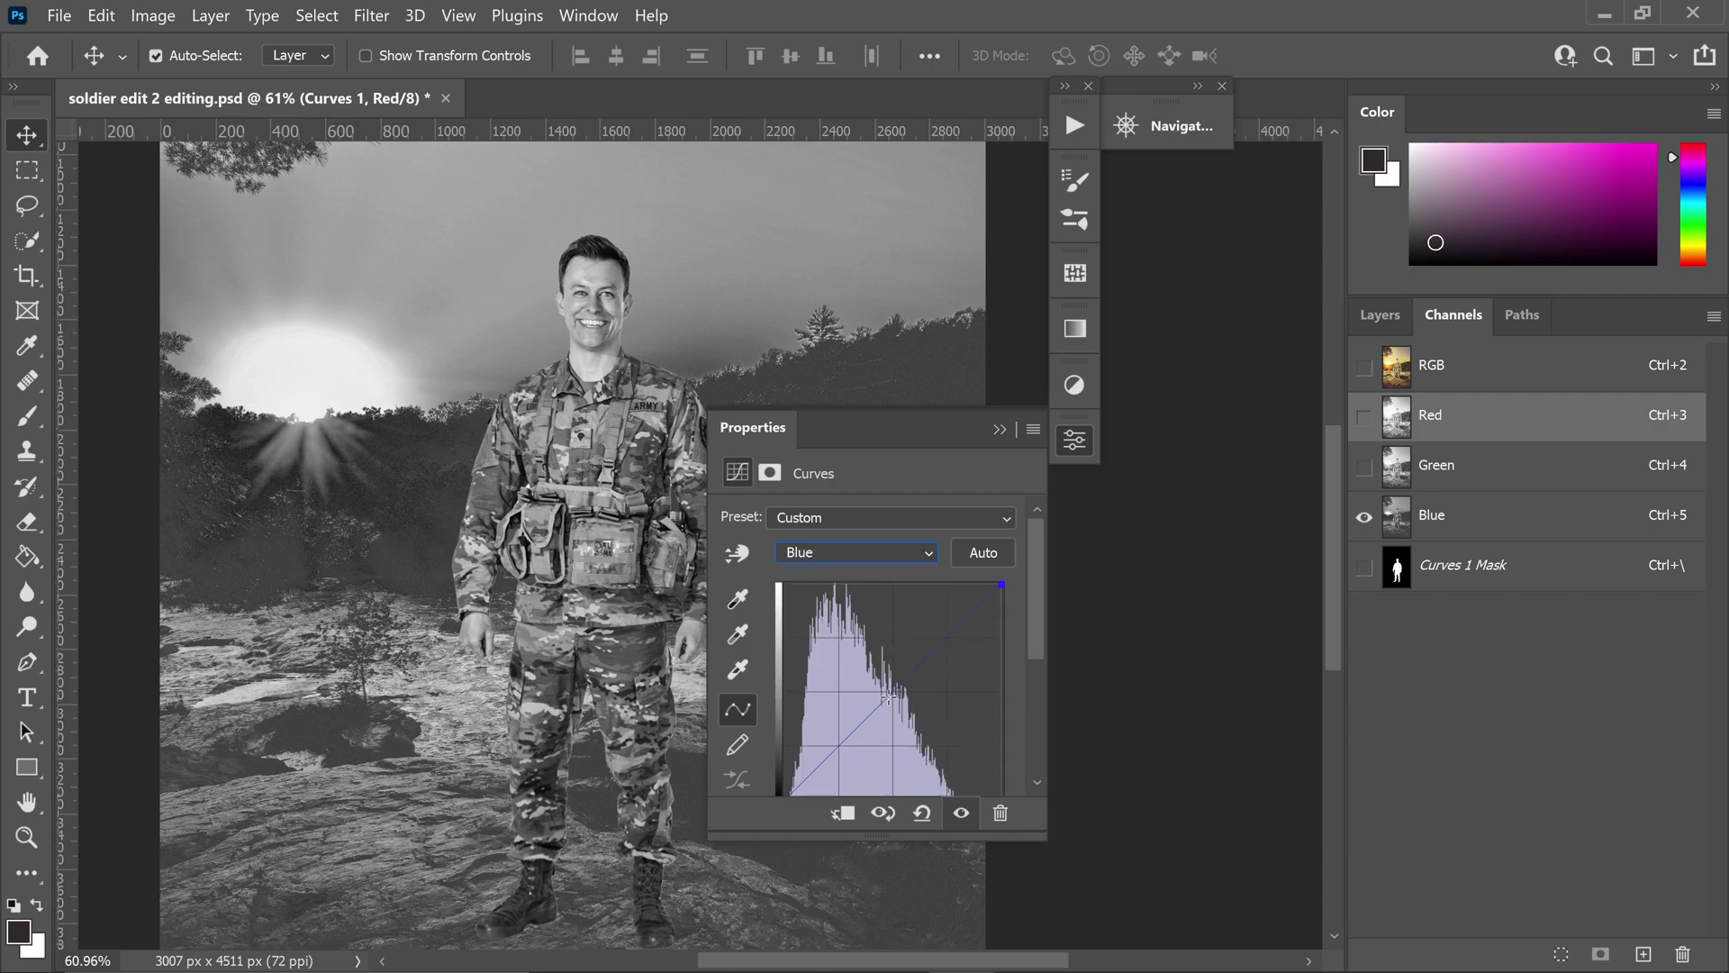
mouse_move(890, 691)
mouse_down()
mouse_move(861, 644)
mouse_move(909, 699)
mouse_up()
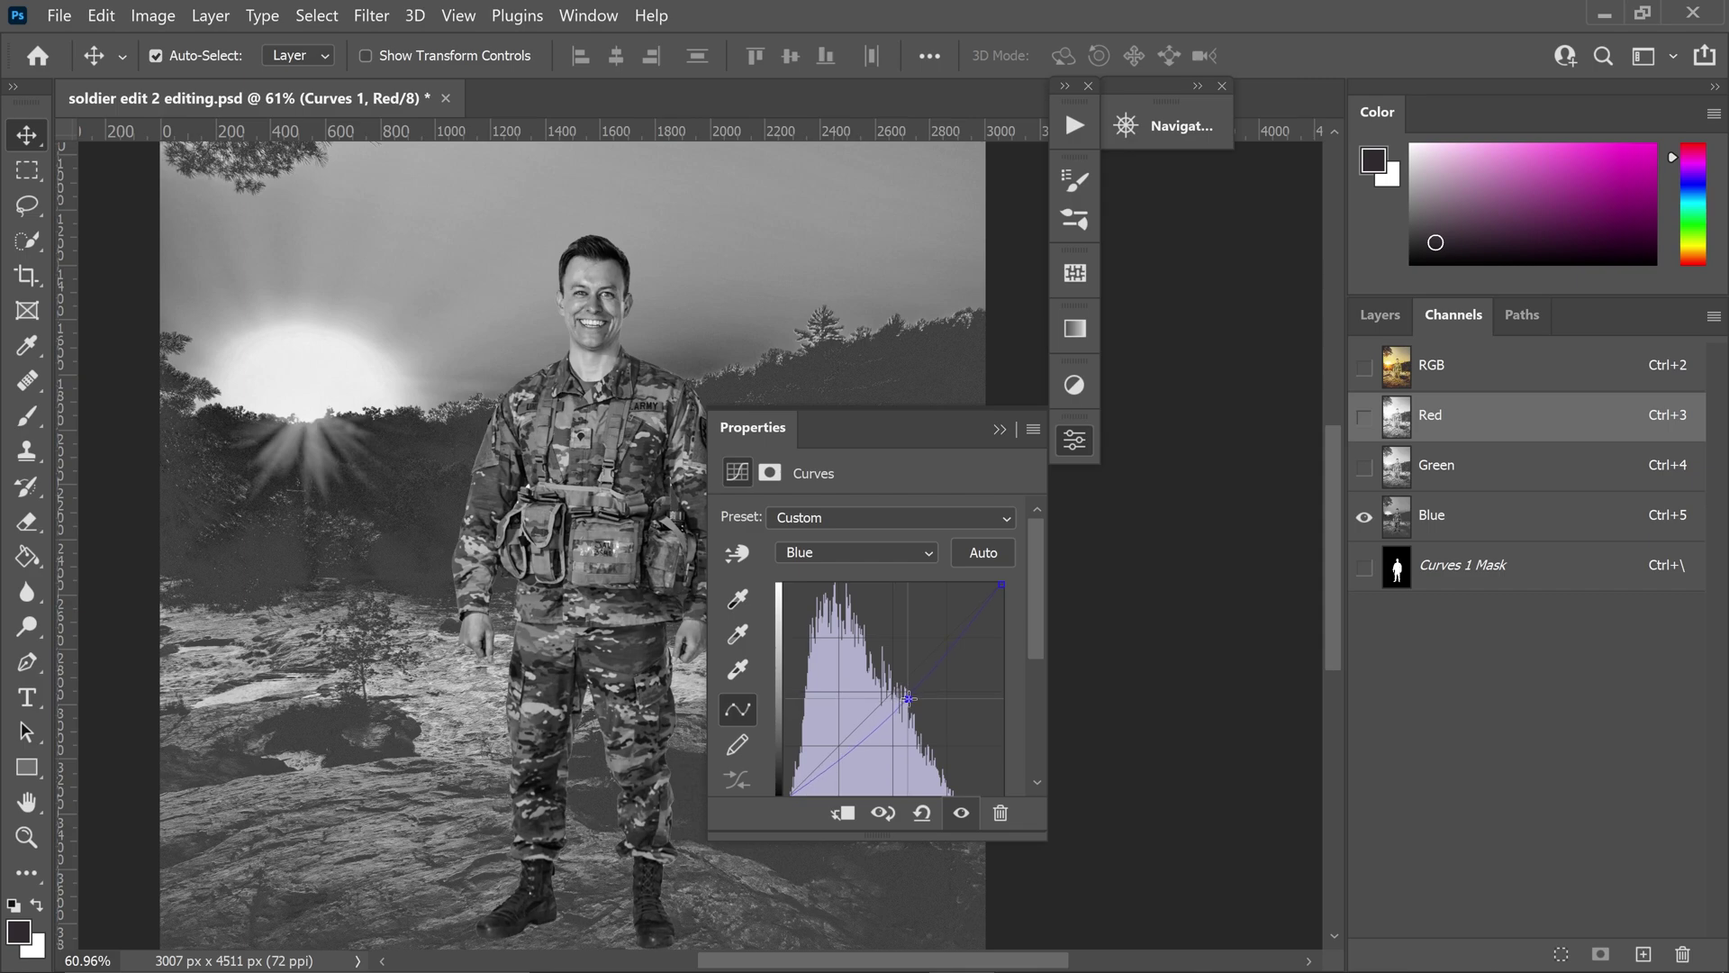
click(998, 429)
scroll(909, 671, down, 1)
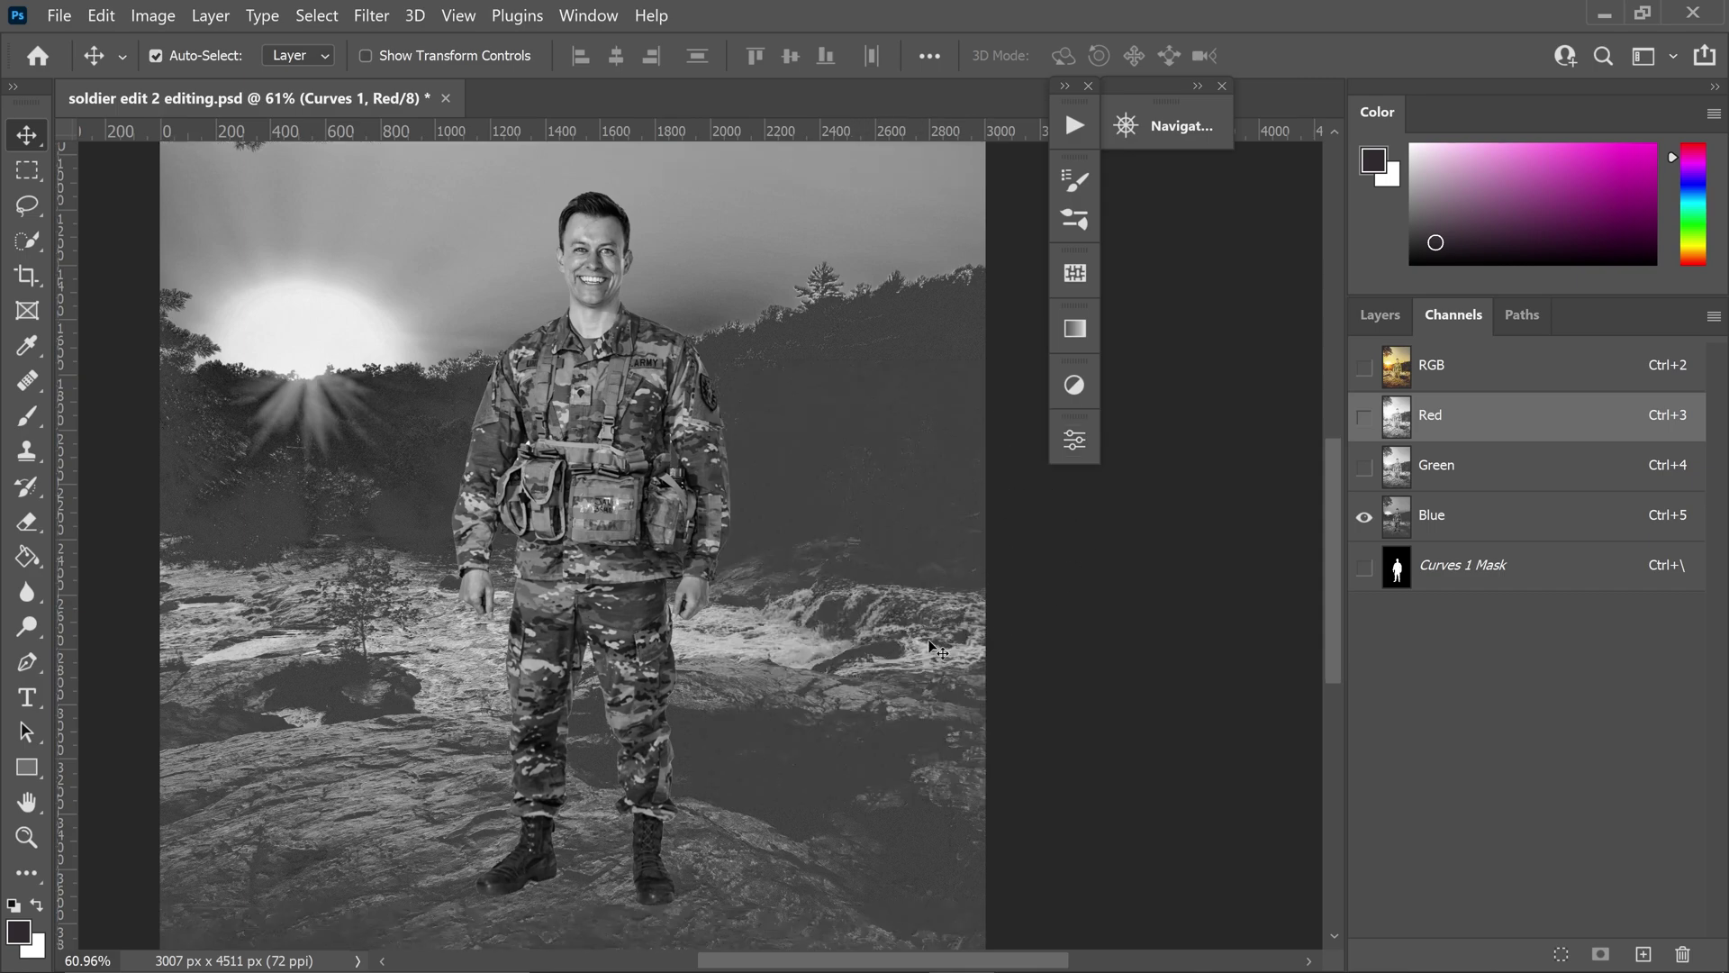
- Restore the full RGB composite and fit the whole image on screen
click(1365, 376)
key(ctrl+0)
click(1387, 318)
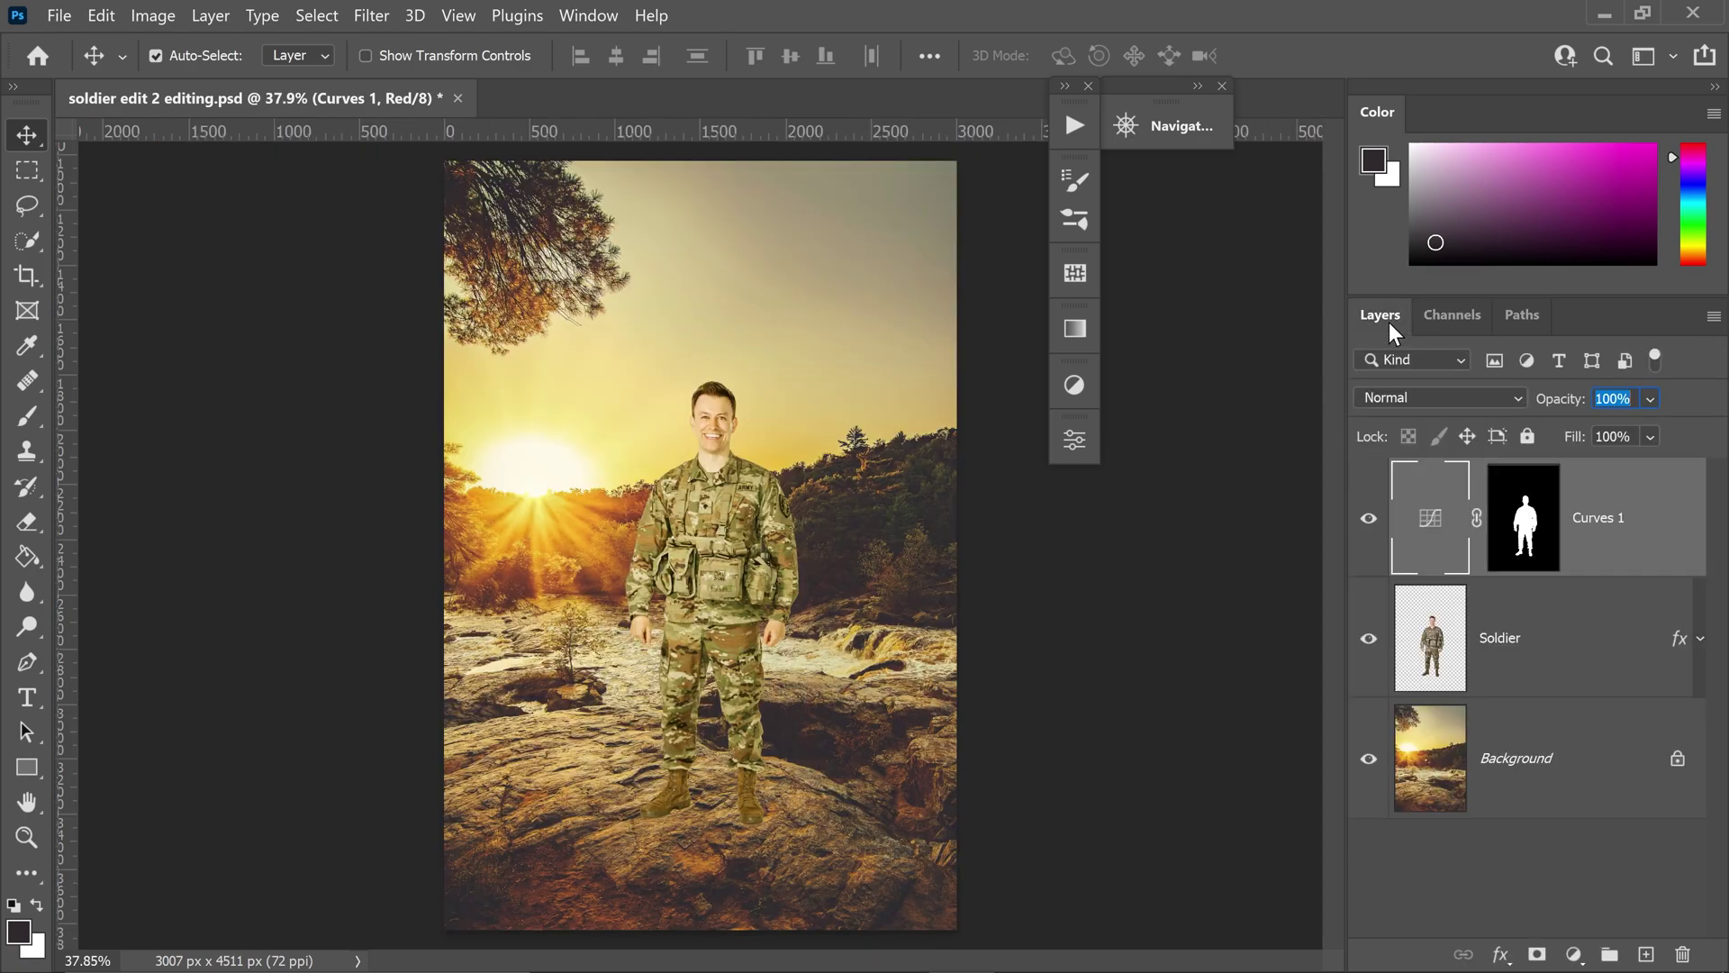
- Toggle Curves 1 off and on twice to compare, then duplicate it as Curves 1 copy
click(1368, 517)
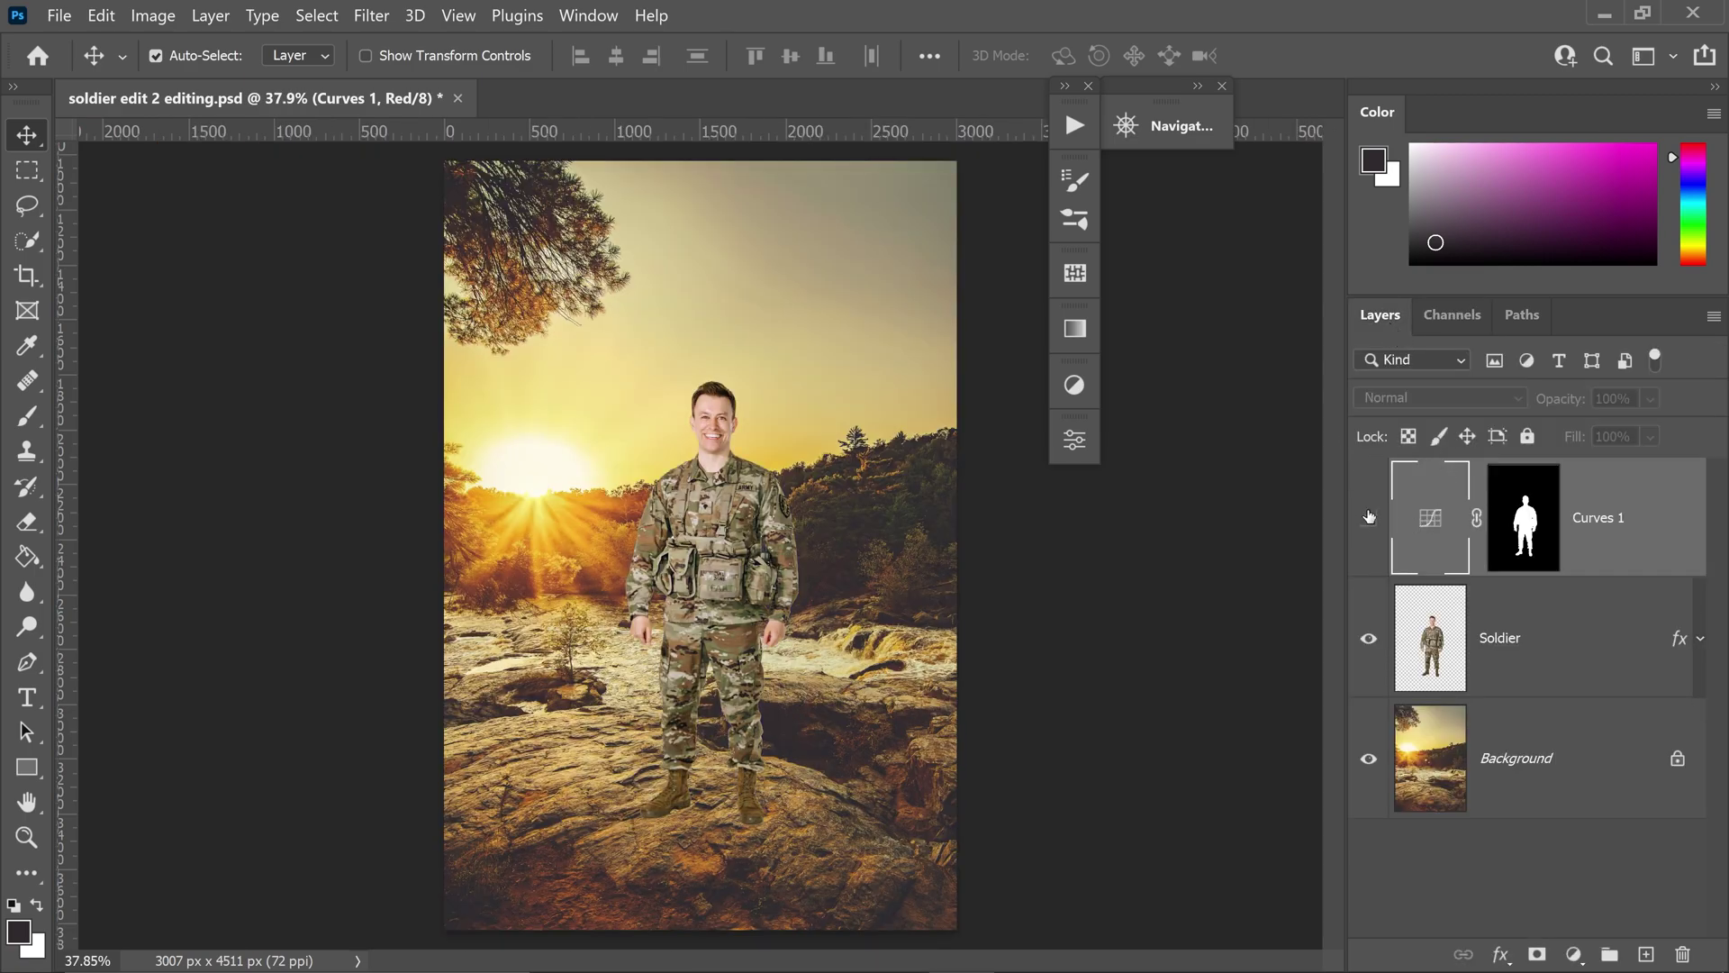
click(1368, 518)
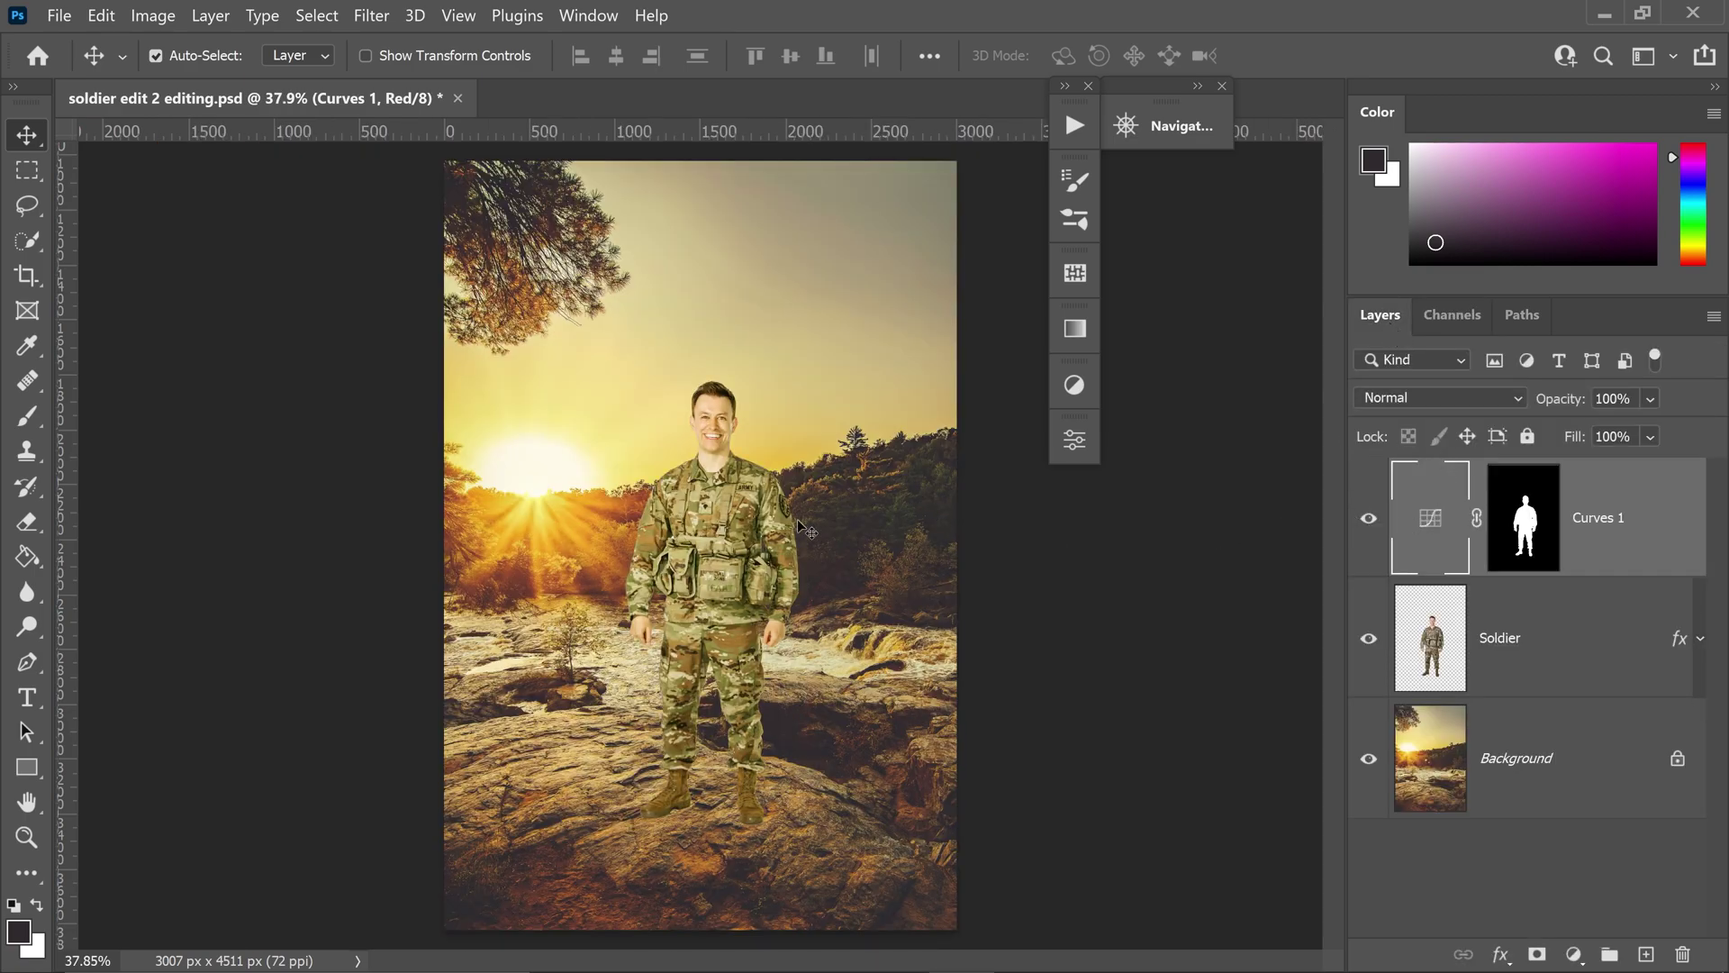
click(1368, 518)
click(1369, 518)
key(ctrl+j)
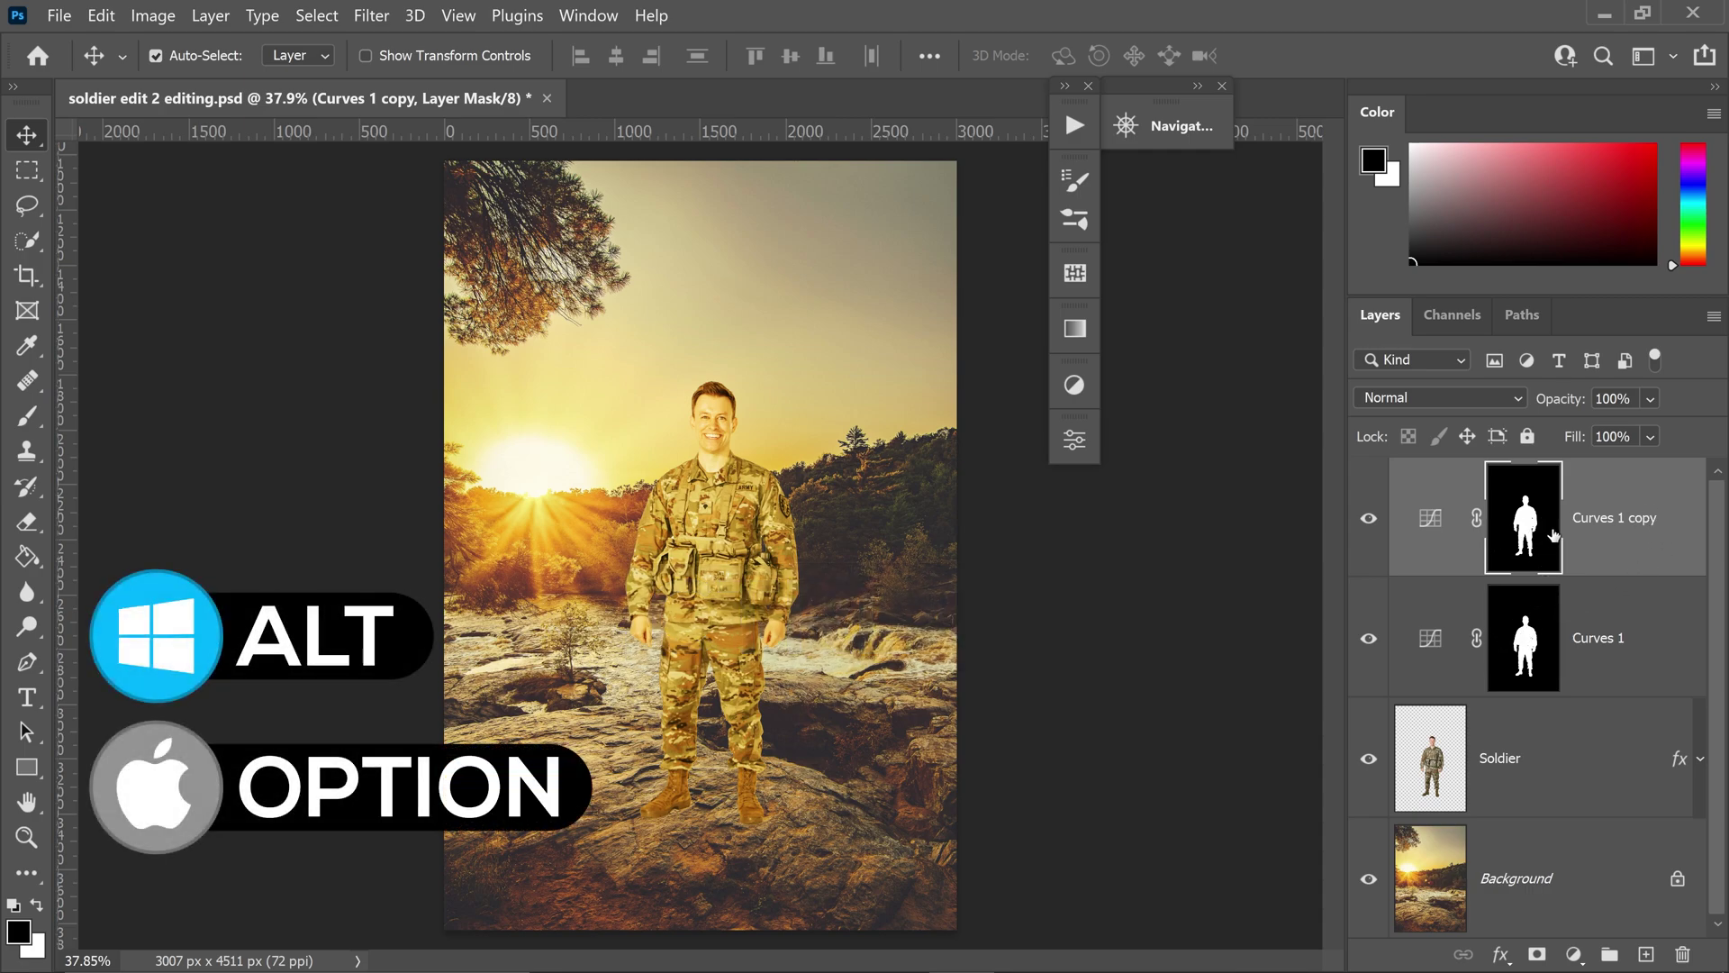
- Display the Curves 1 copy mask on its own and zoom in on the soldier
alt+click(1520, 522)
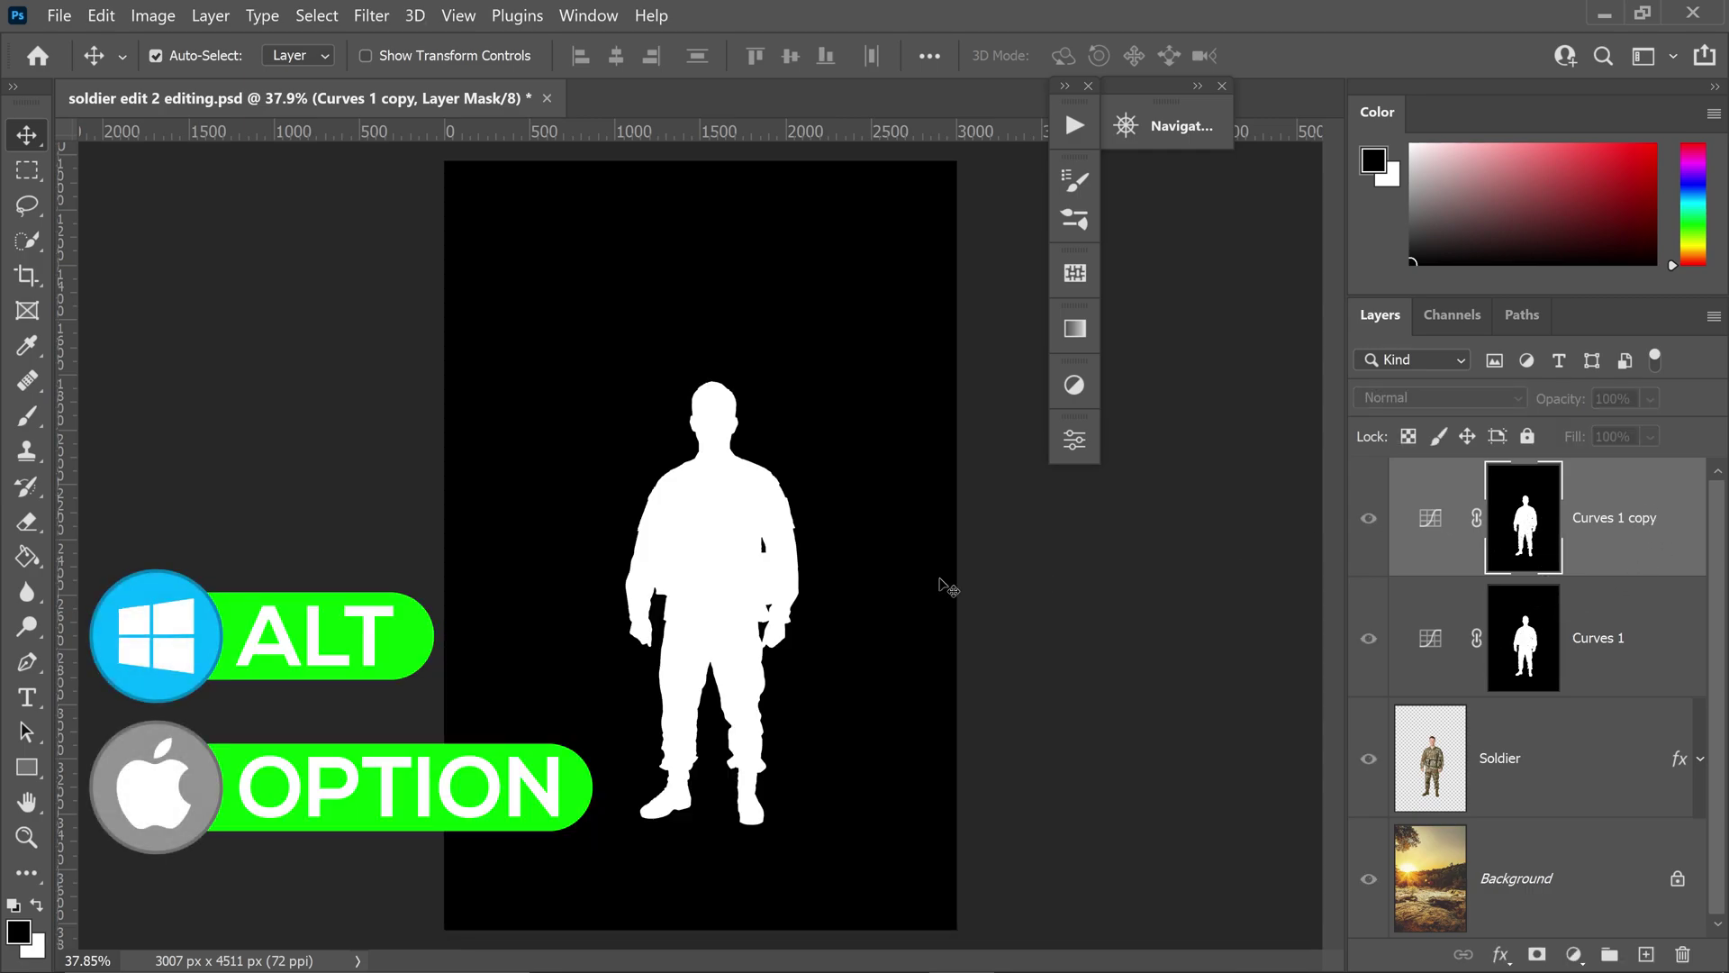
scroll(743, 597, up, 2)
scroll(663, 456, up, 4)
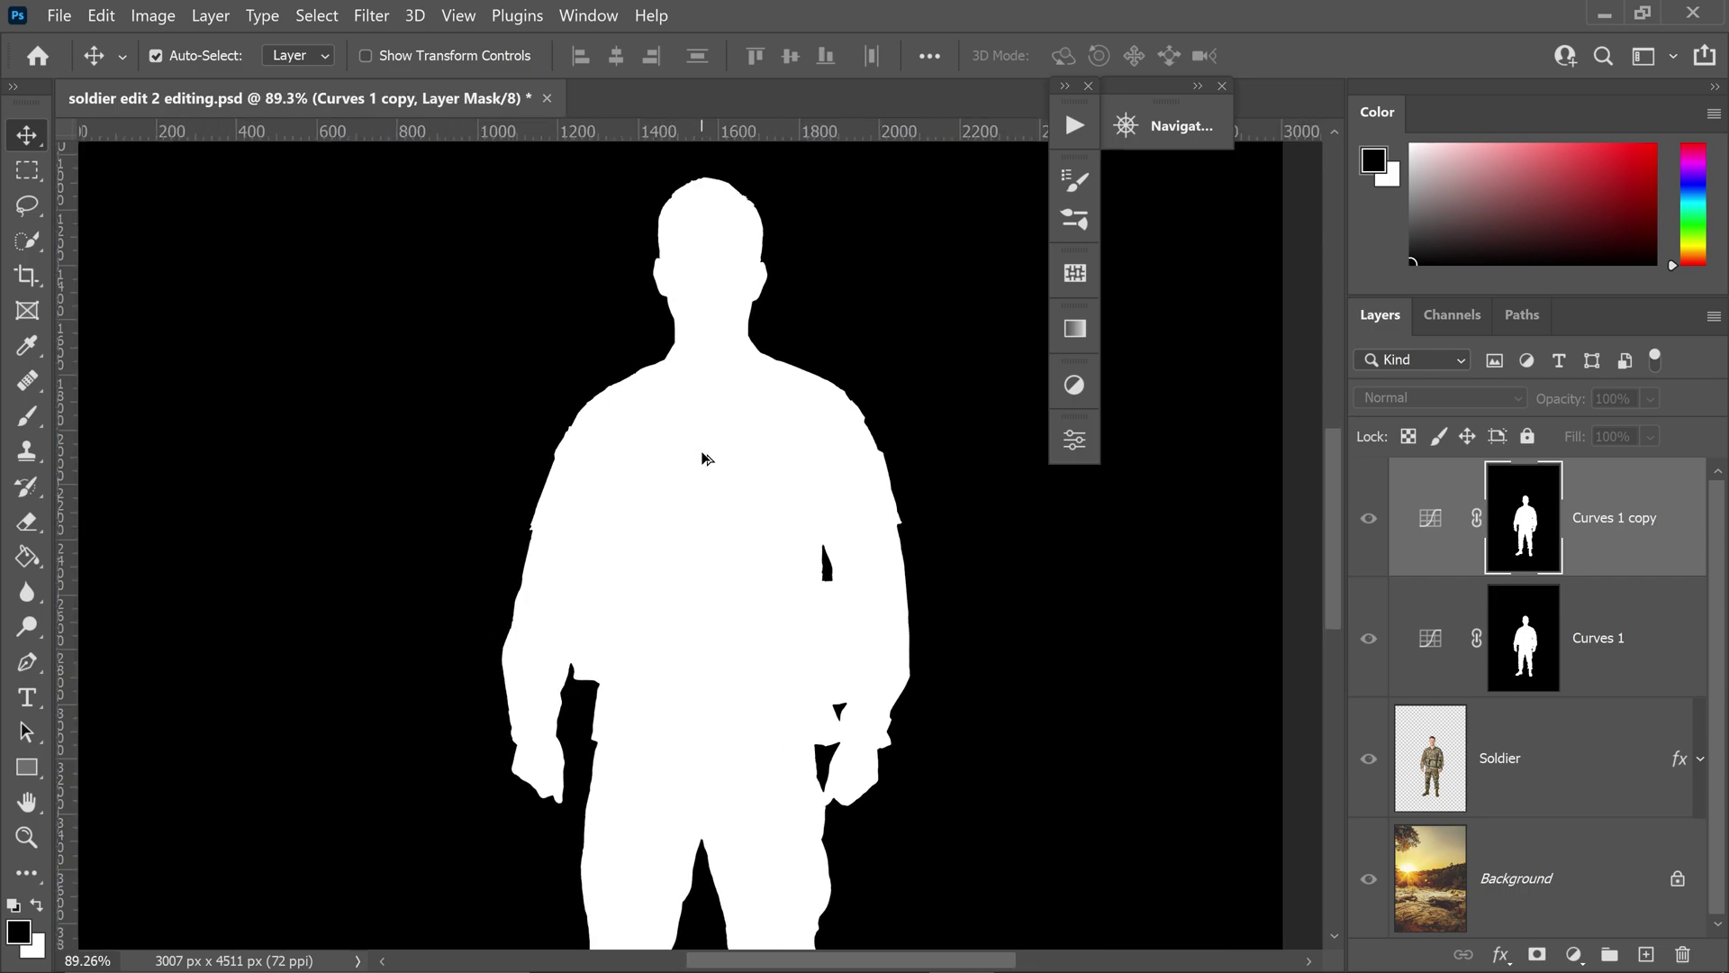
scroll(711, 455, up, 4)
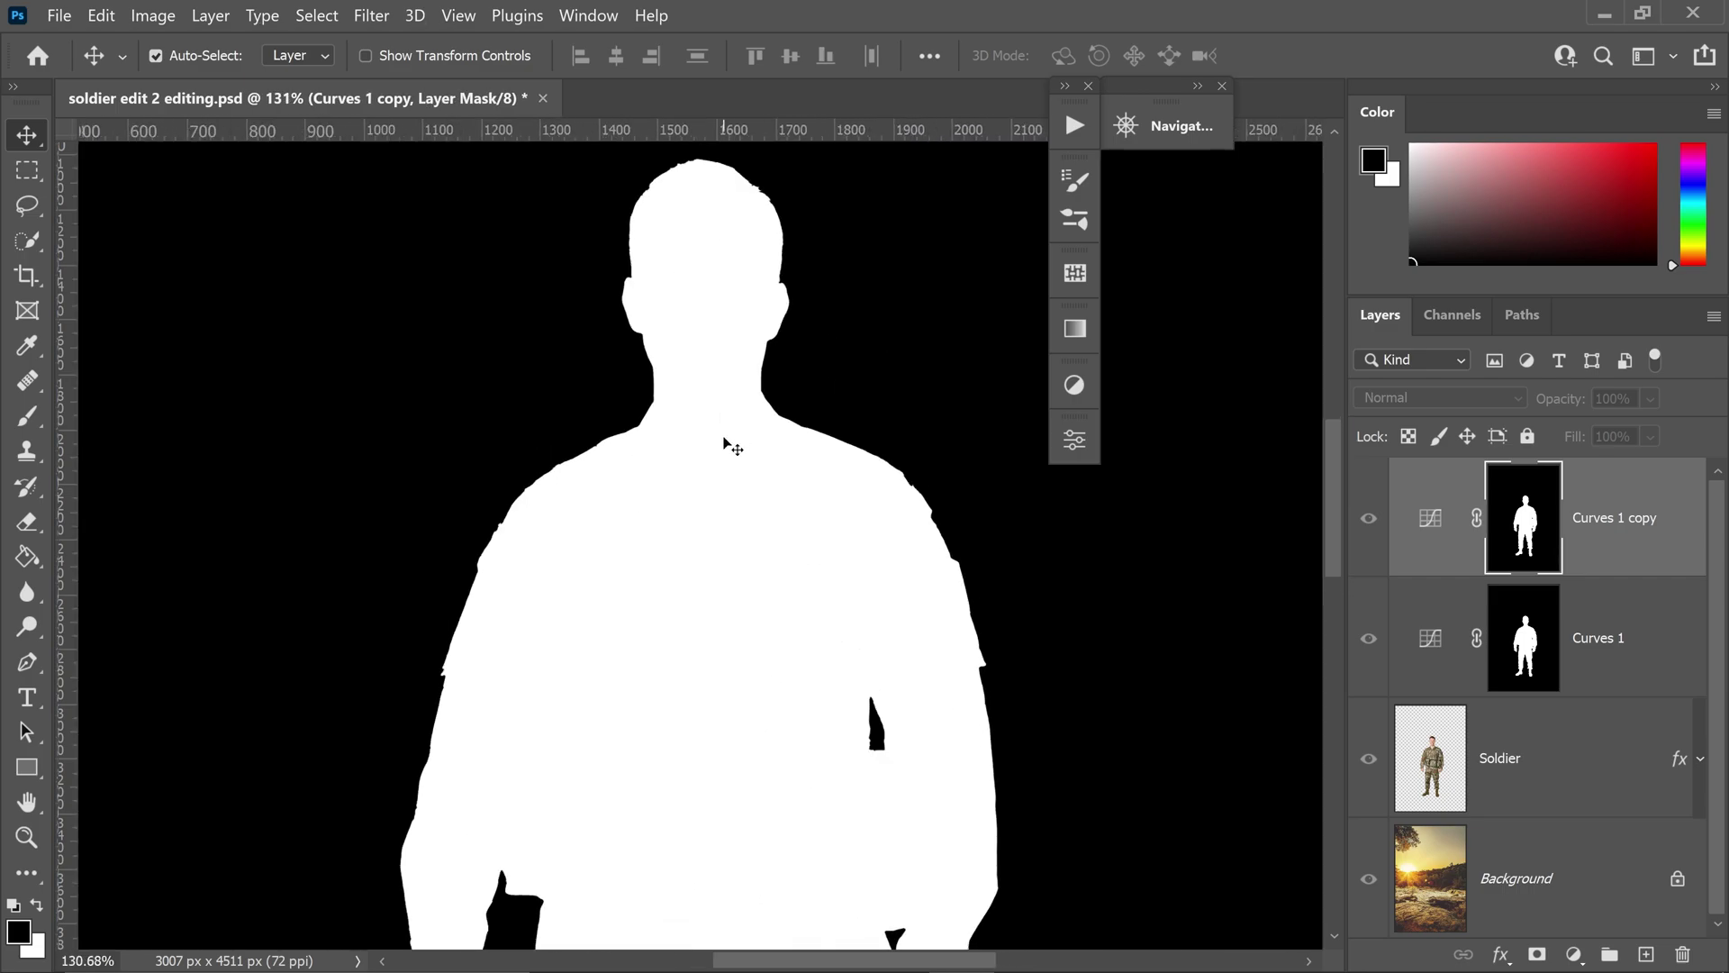
scroll(734, 422, up, 1)
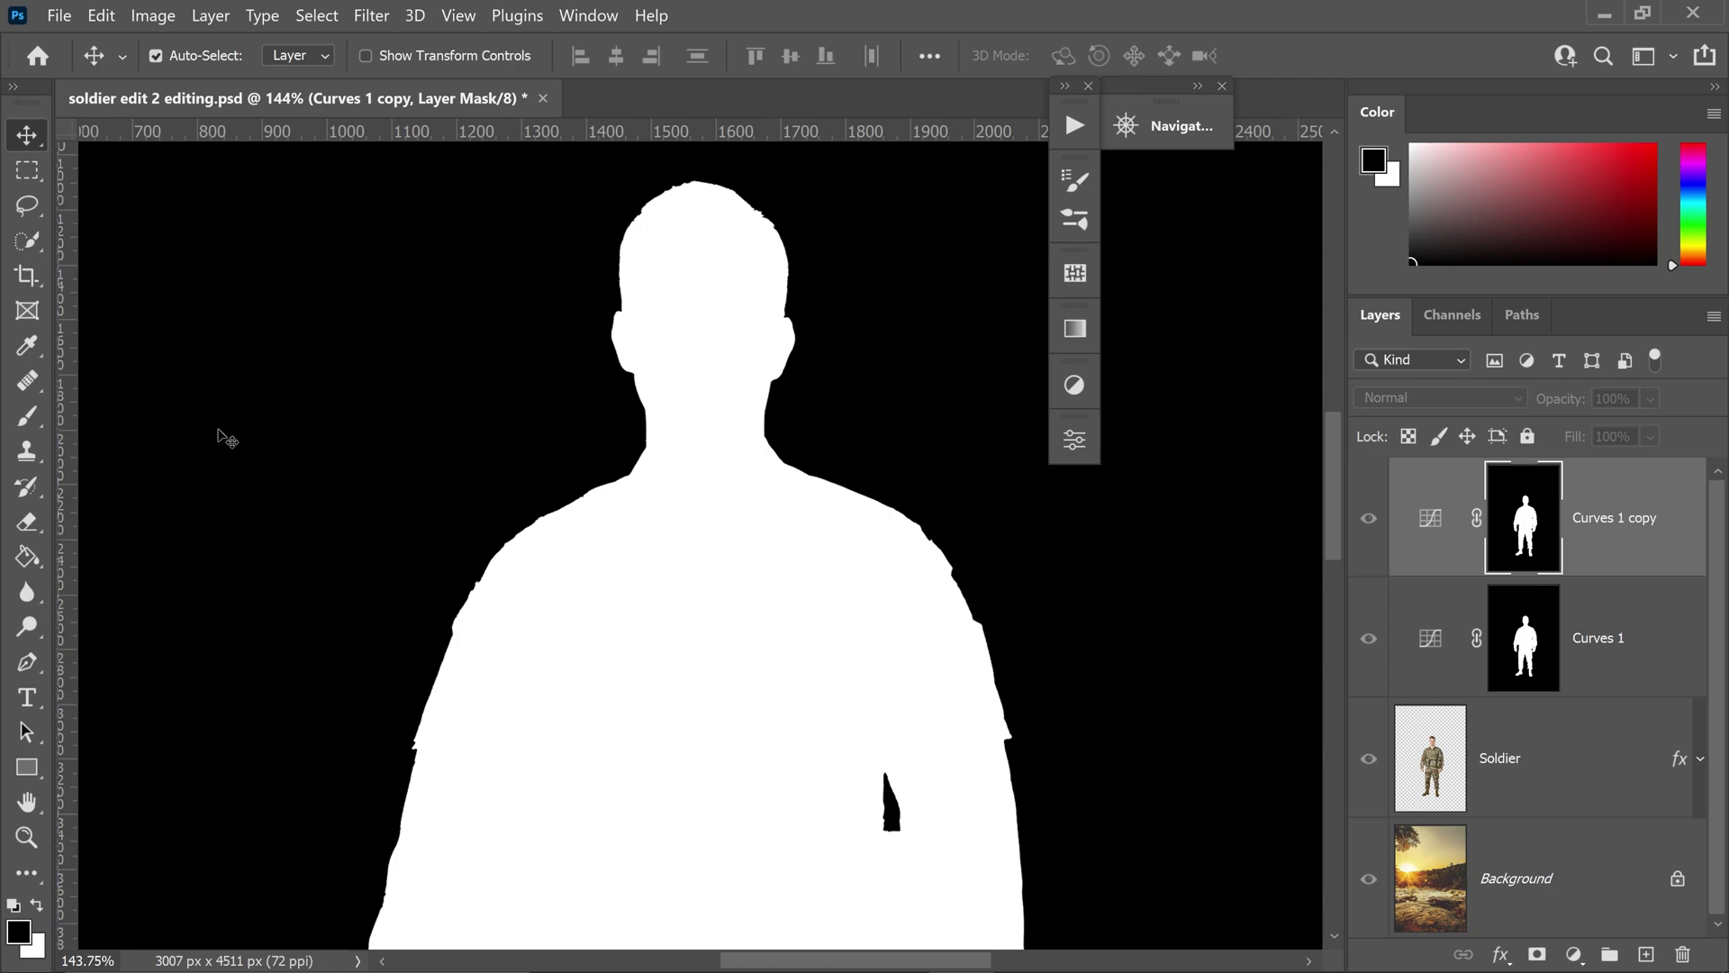
- Paint black over the mask interior with a brush sized down to 70, then exit mask view
click(28, 419)
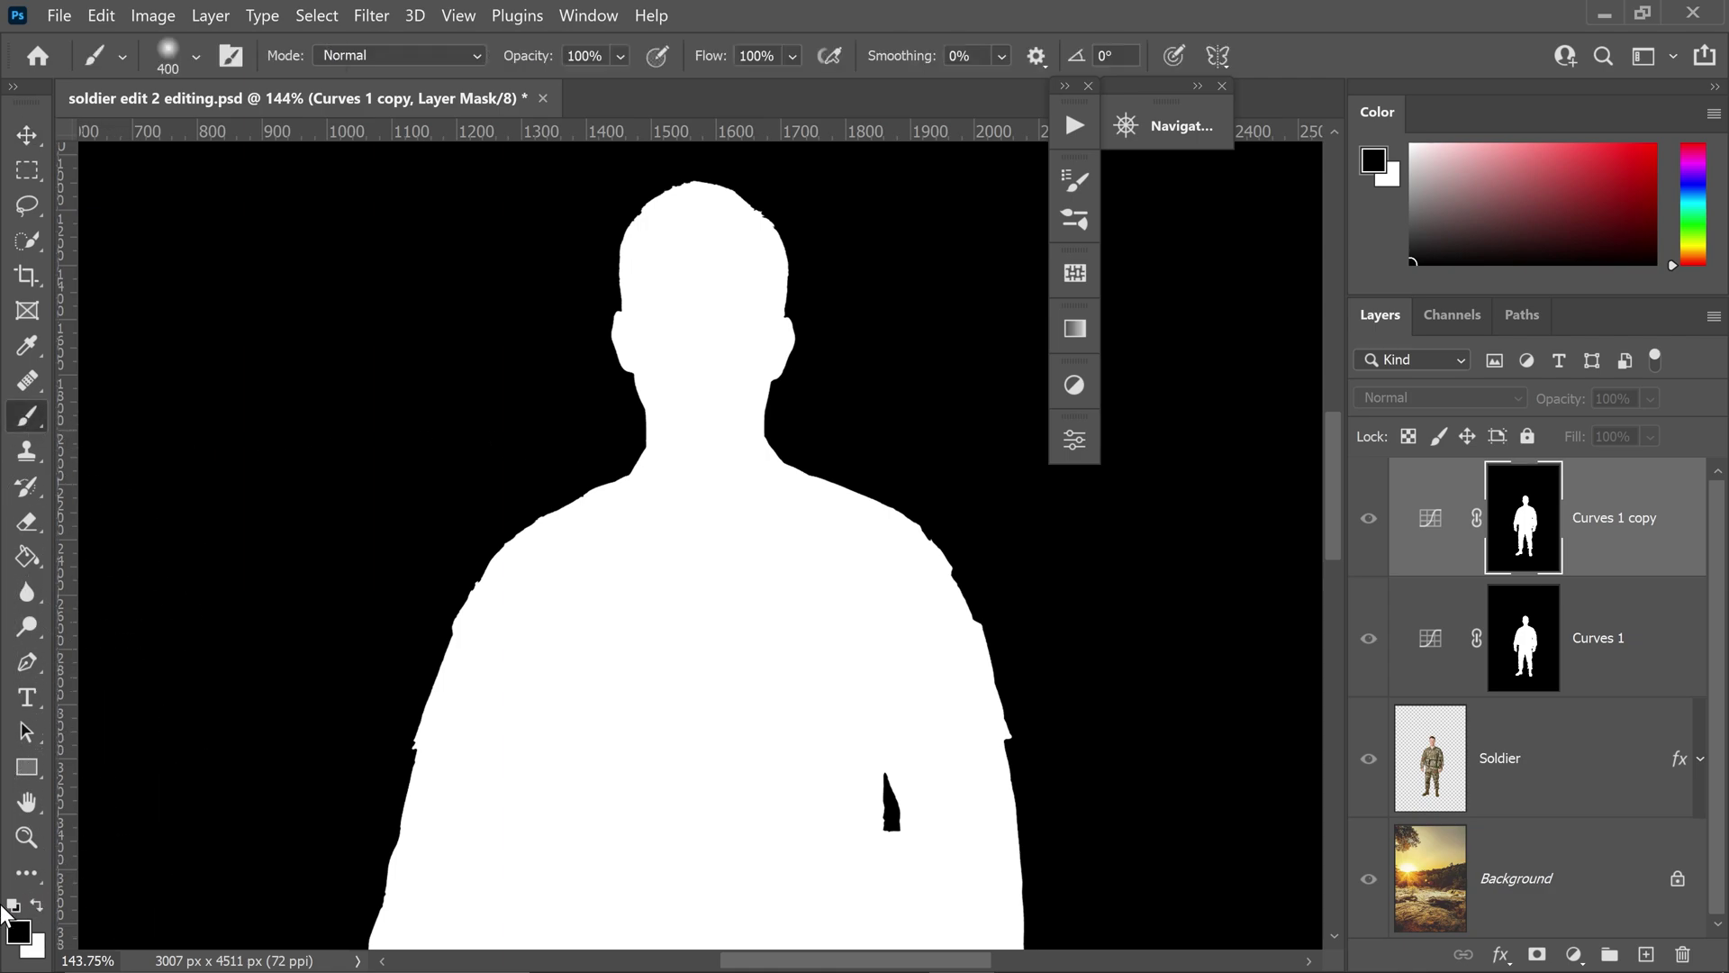
key(bracketleft)
key(bracketleft)
key(bracketleft)
key(bracketleft)
key(bracketleft)
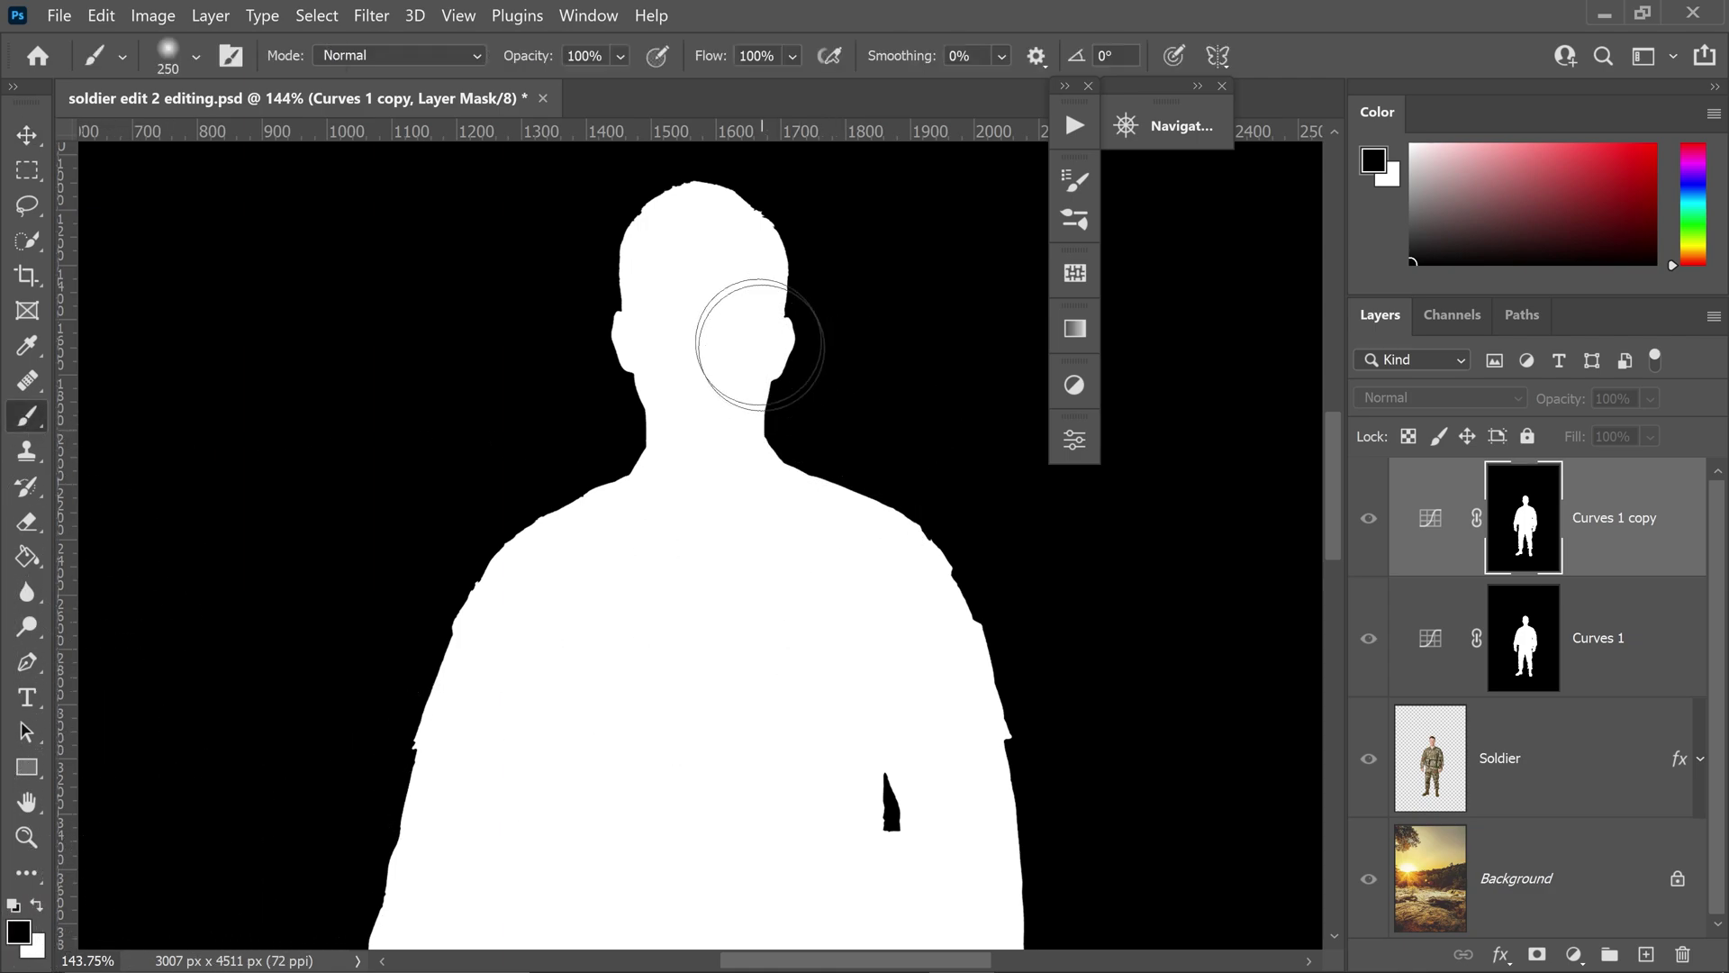
key(bracketleft)
key(bracketleft)
key(bracketleft)
key(bracketleft)
key(bracketleft)
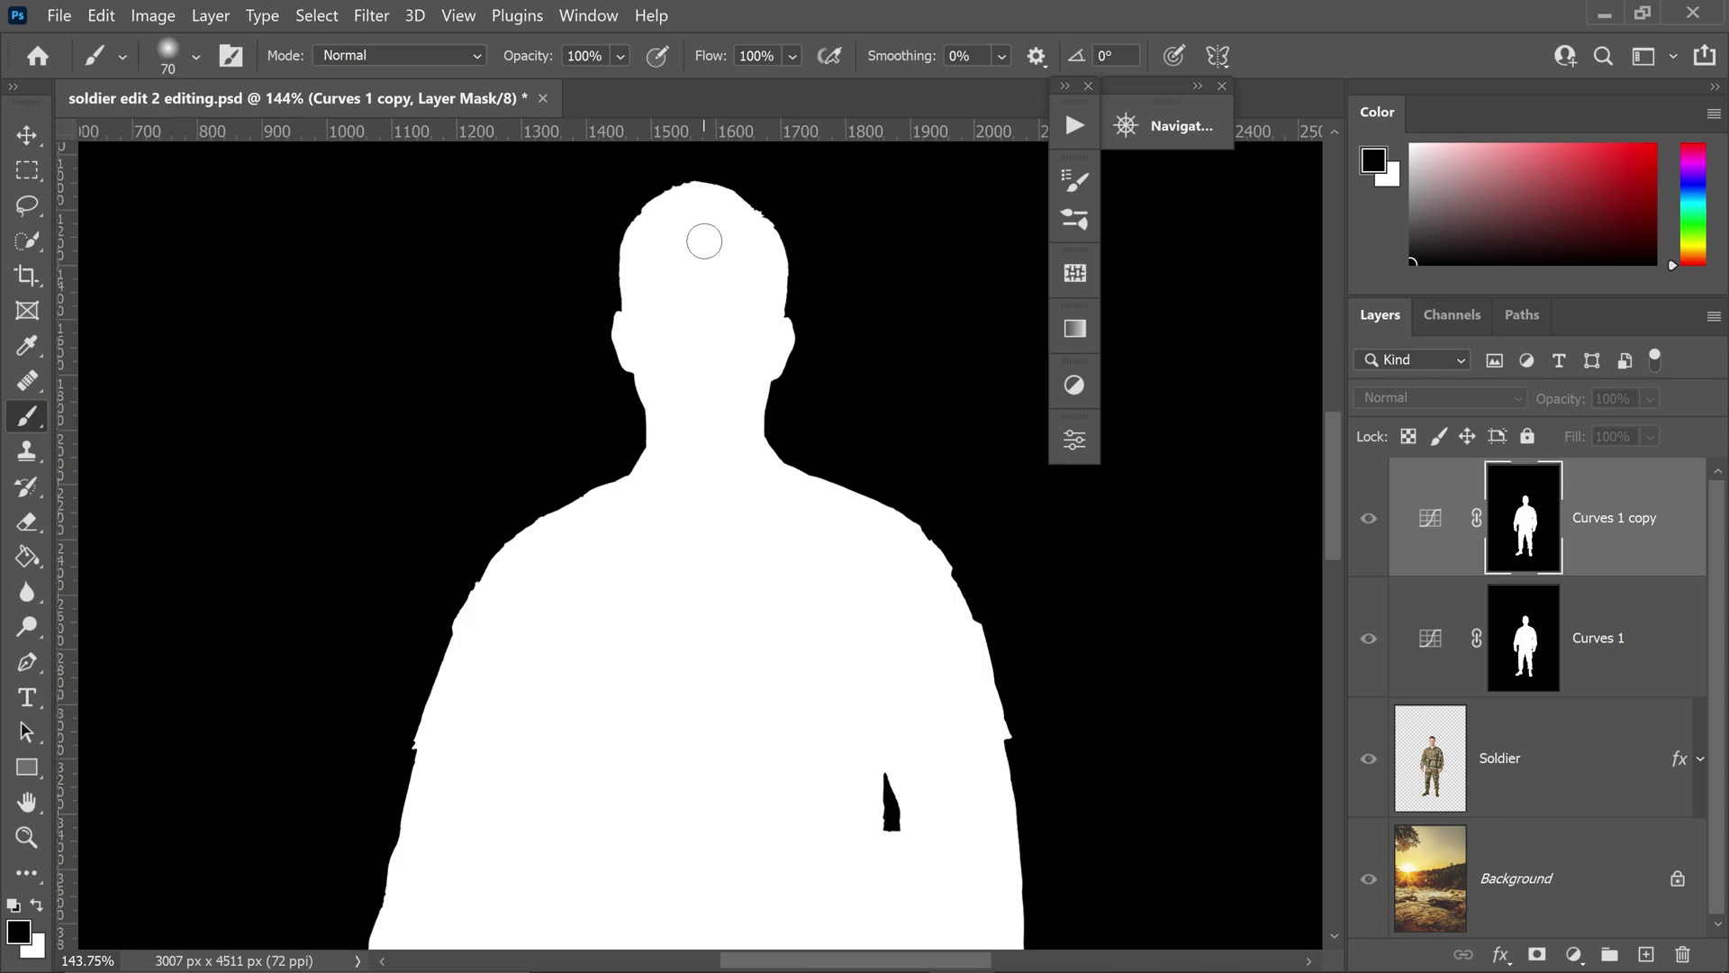
drag(656, 304, 658, 272)
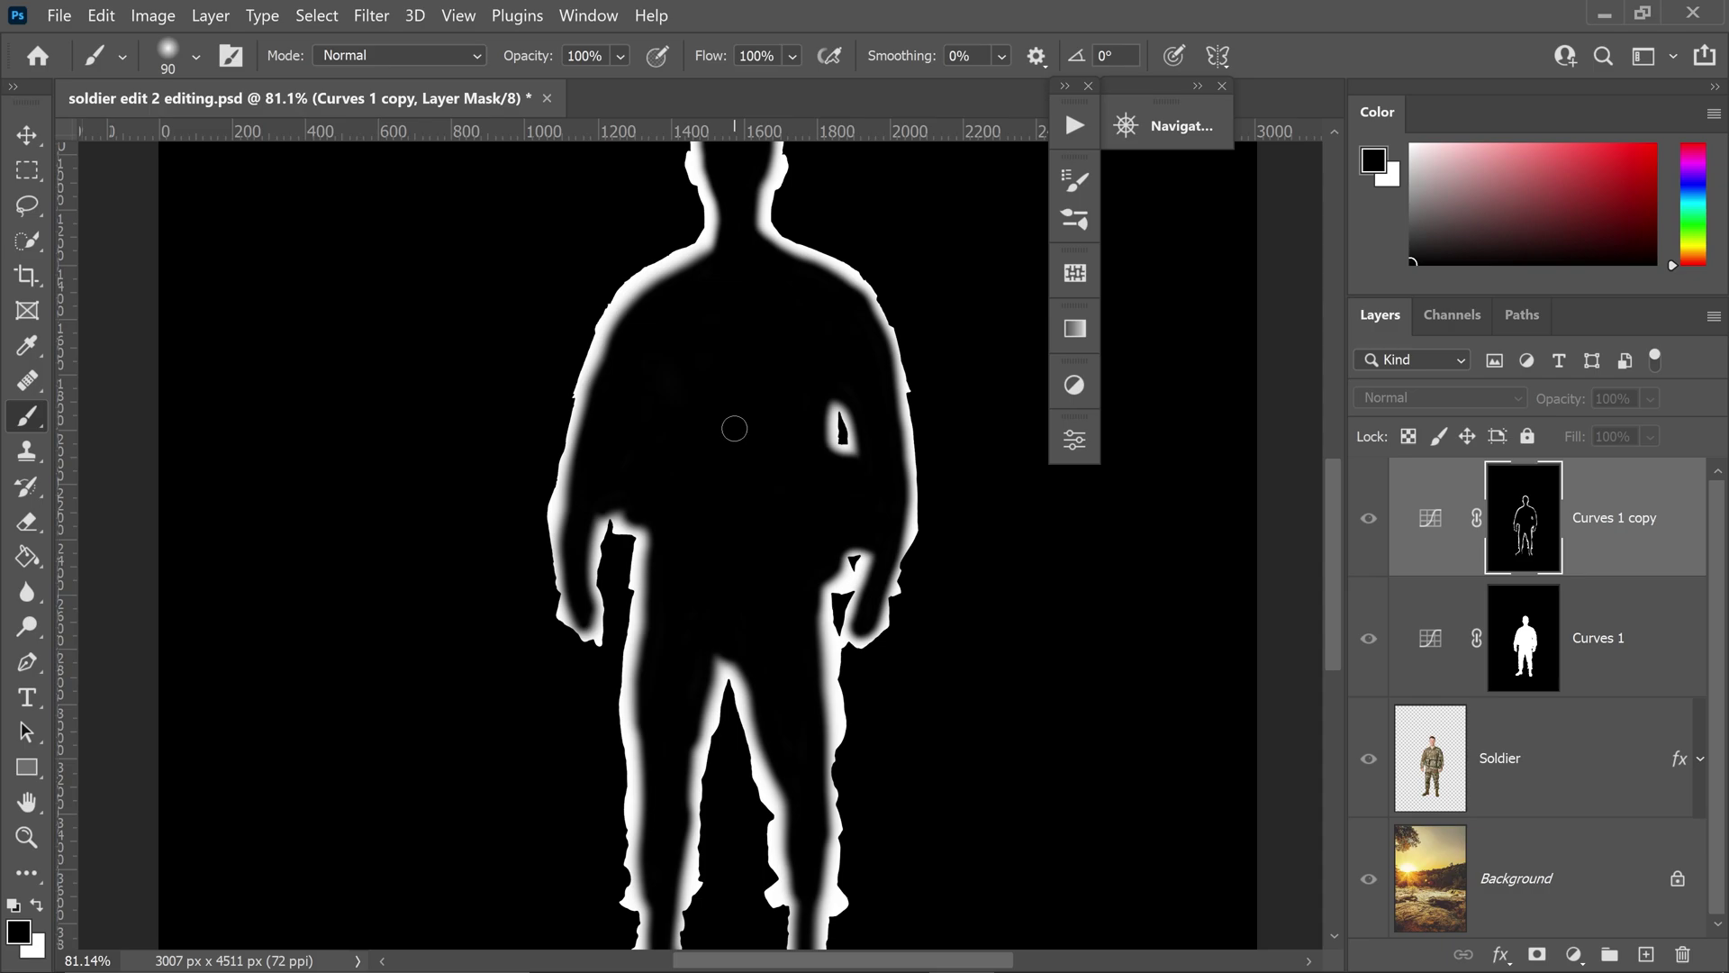
alt+scroll(784, 501, down, 2)
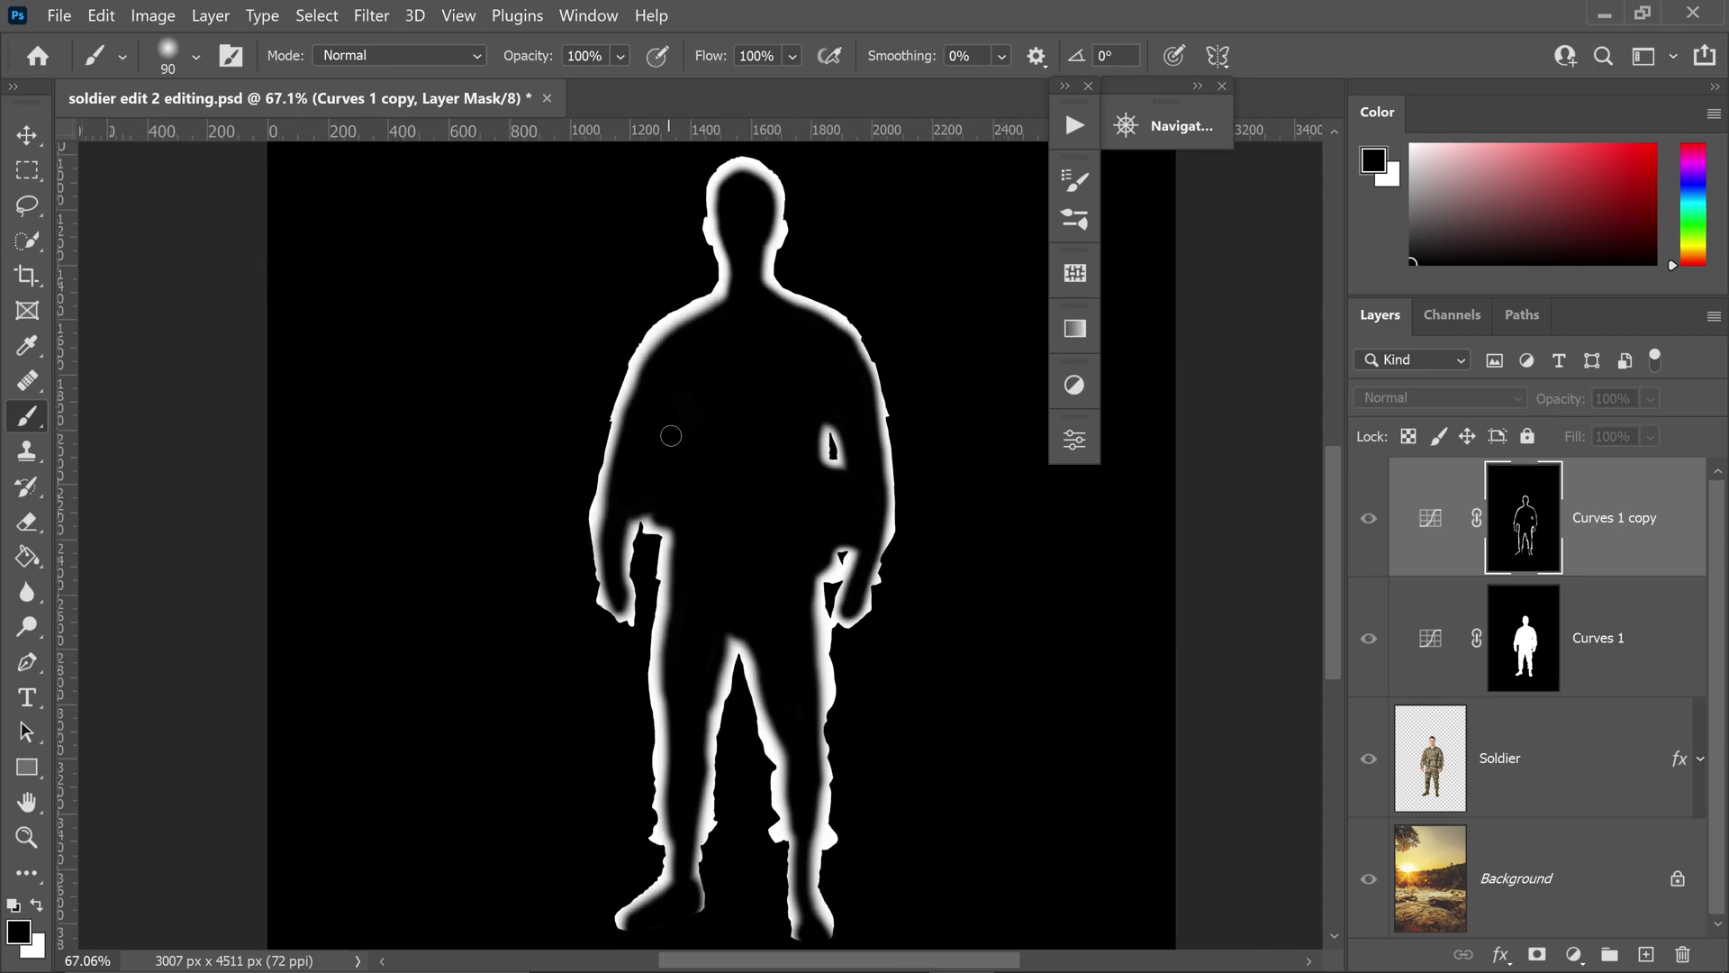
alt+scroll(804, 467, down, 1)
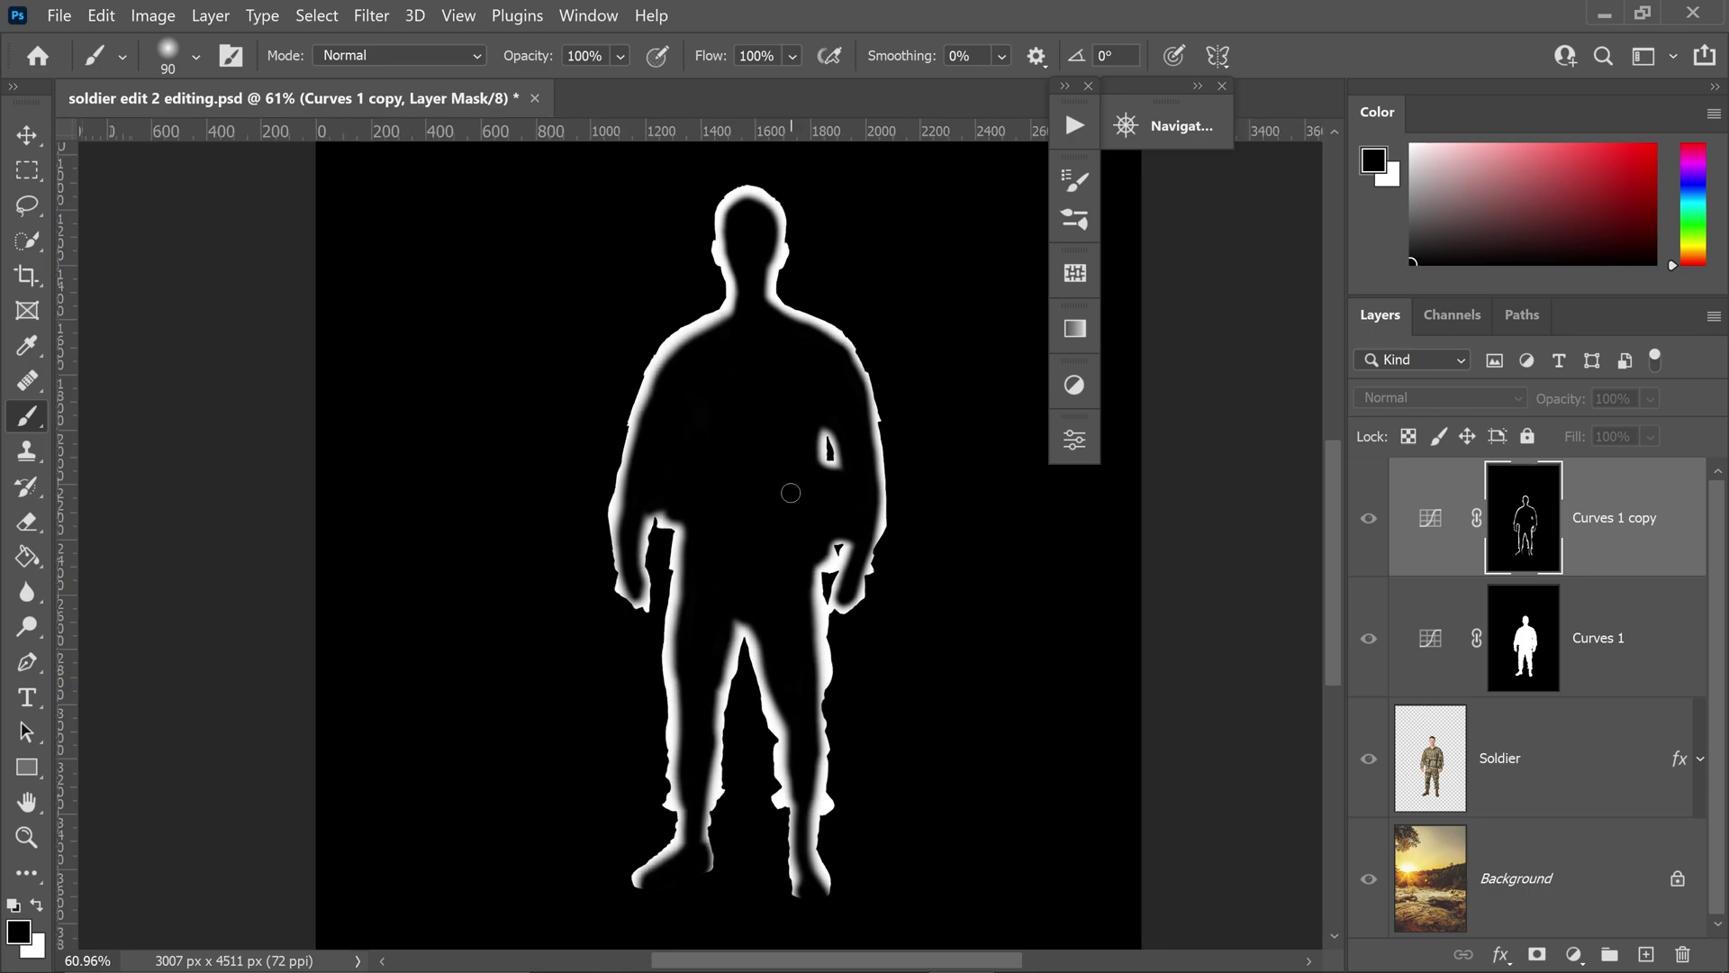
alt+click(1542, 536)
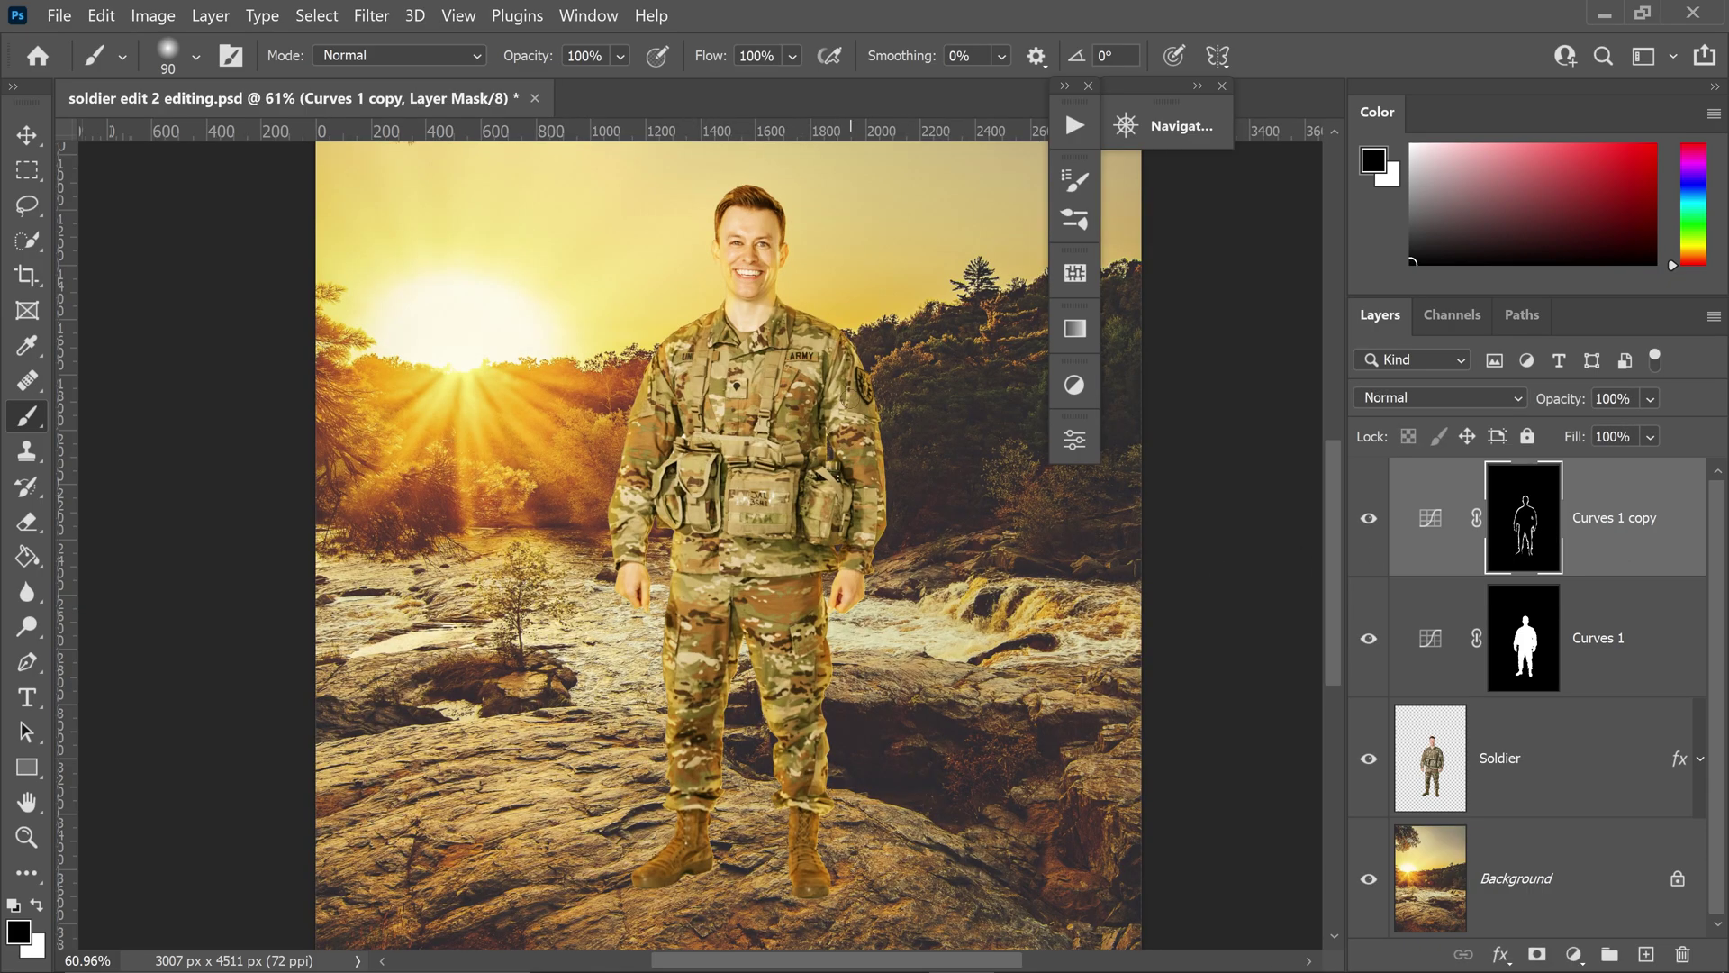
key(v)
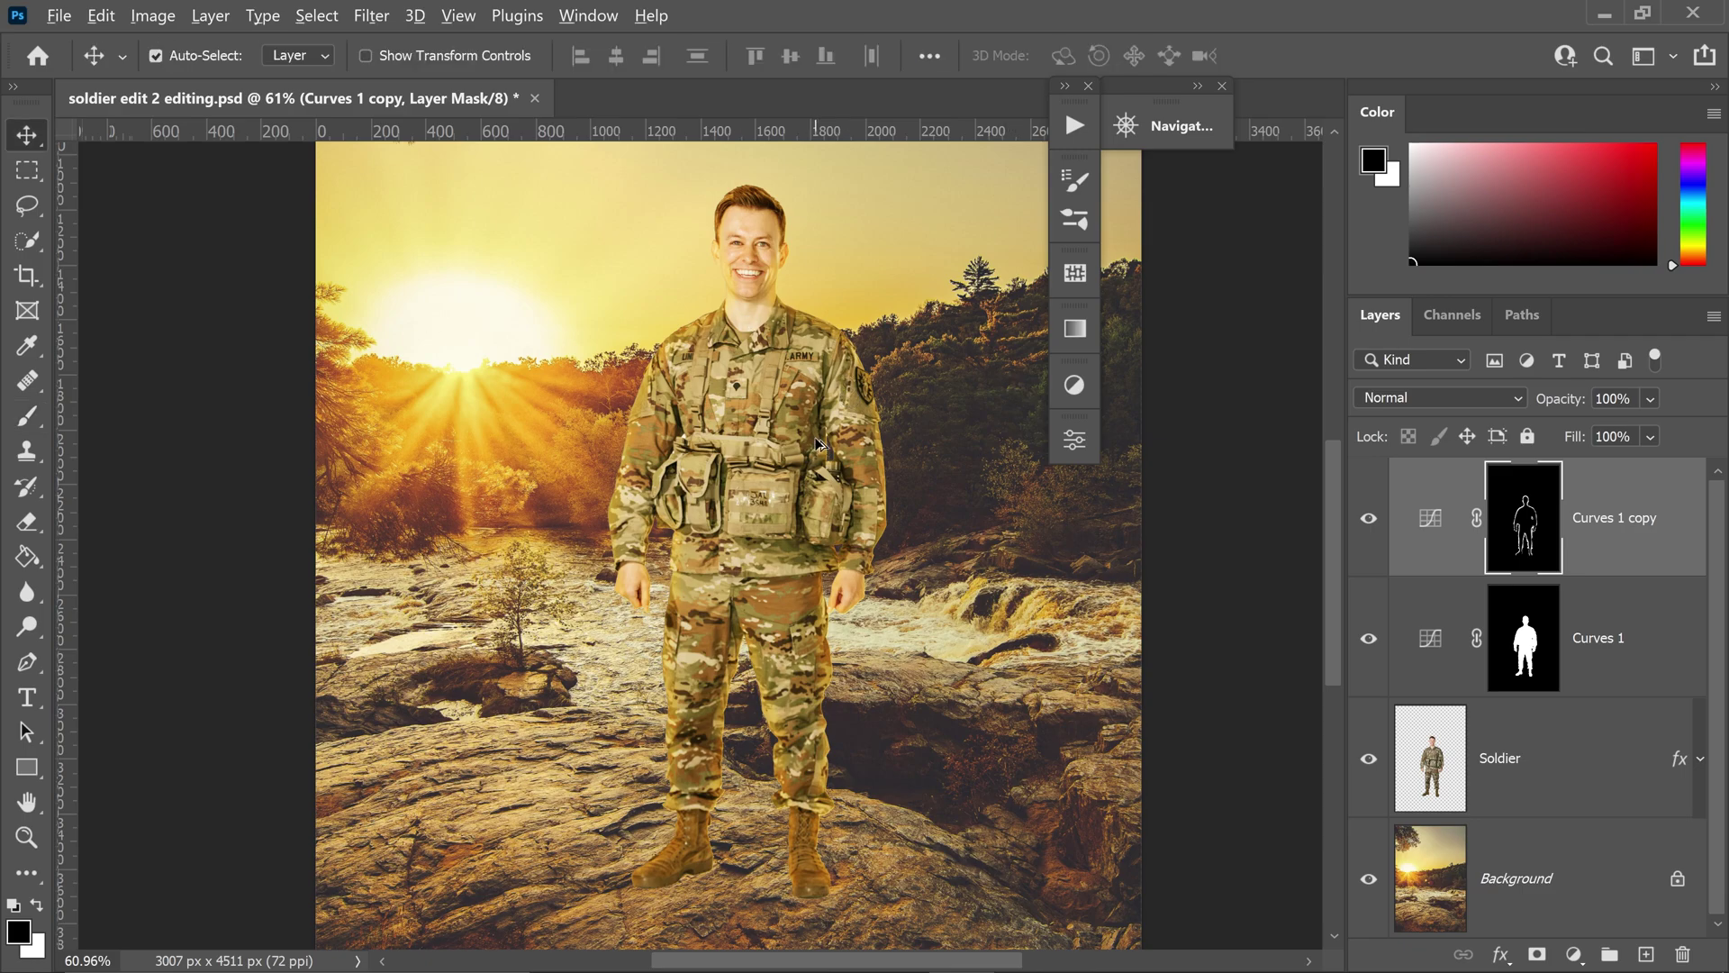
scroll(838, 461, down, 3)
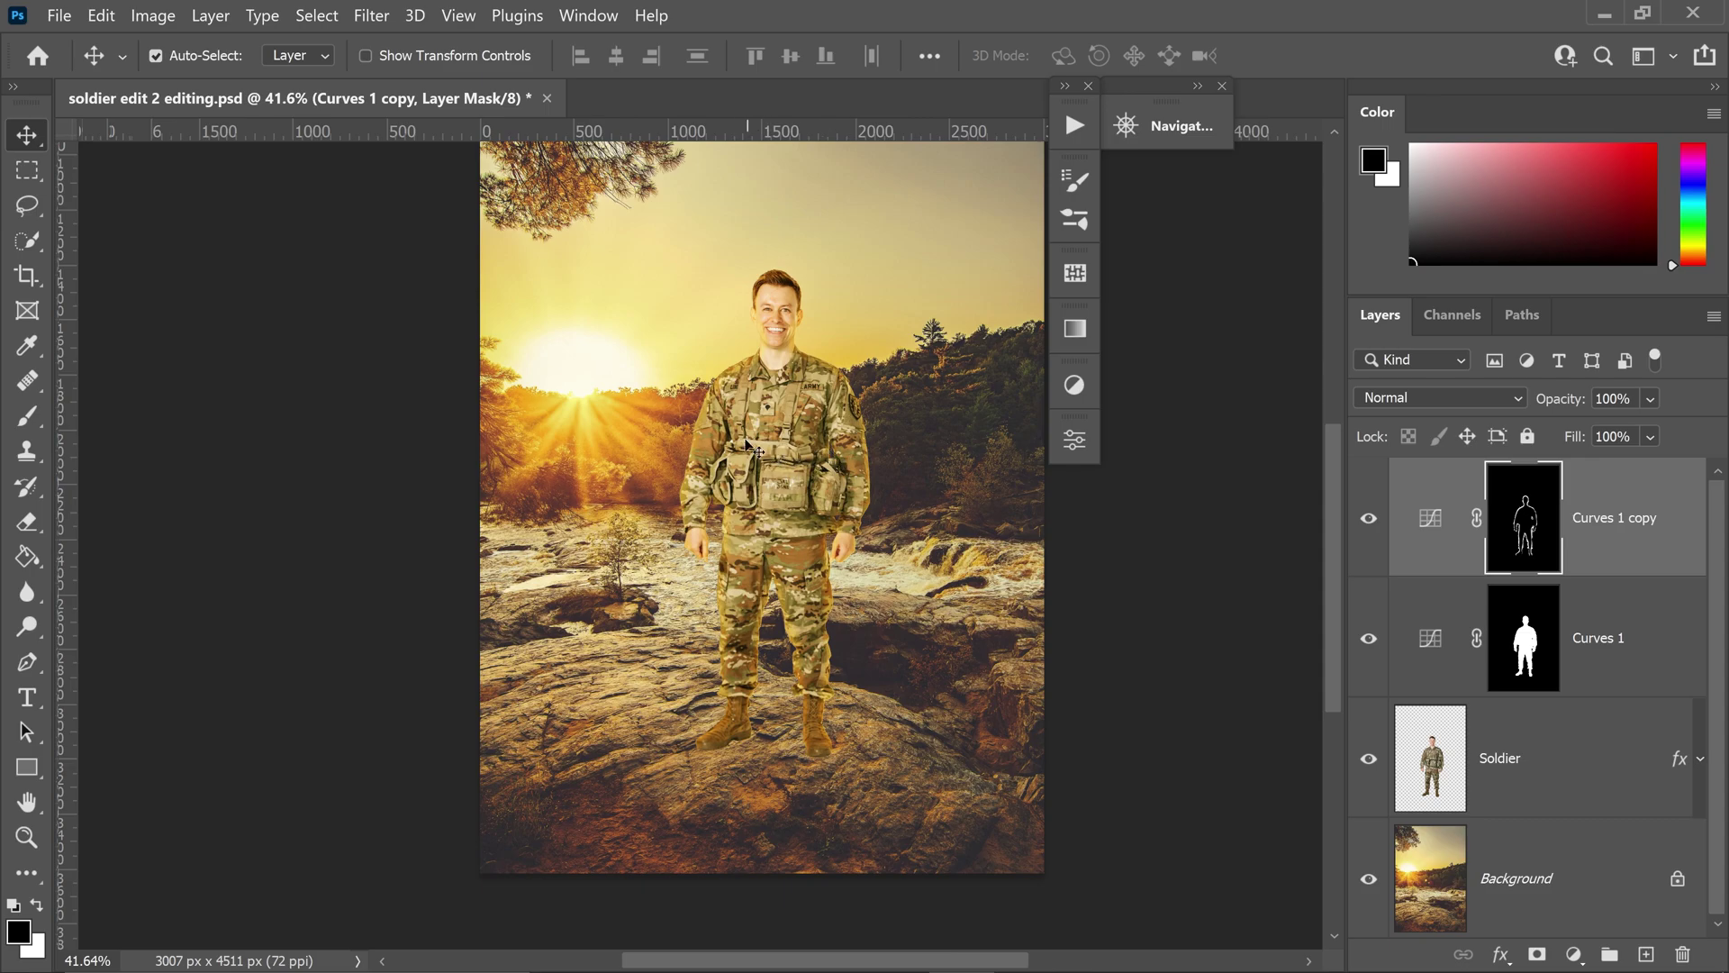
scroll(700, 400, up, 2)
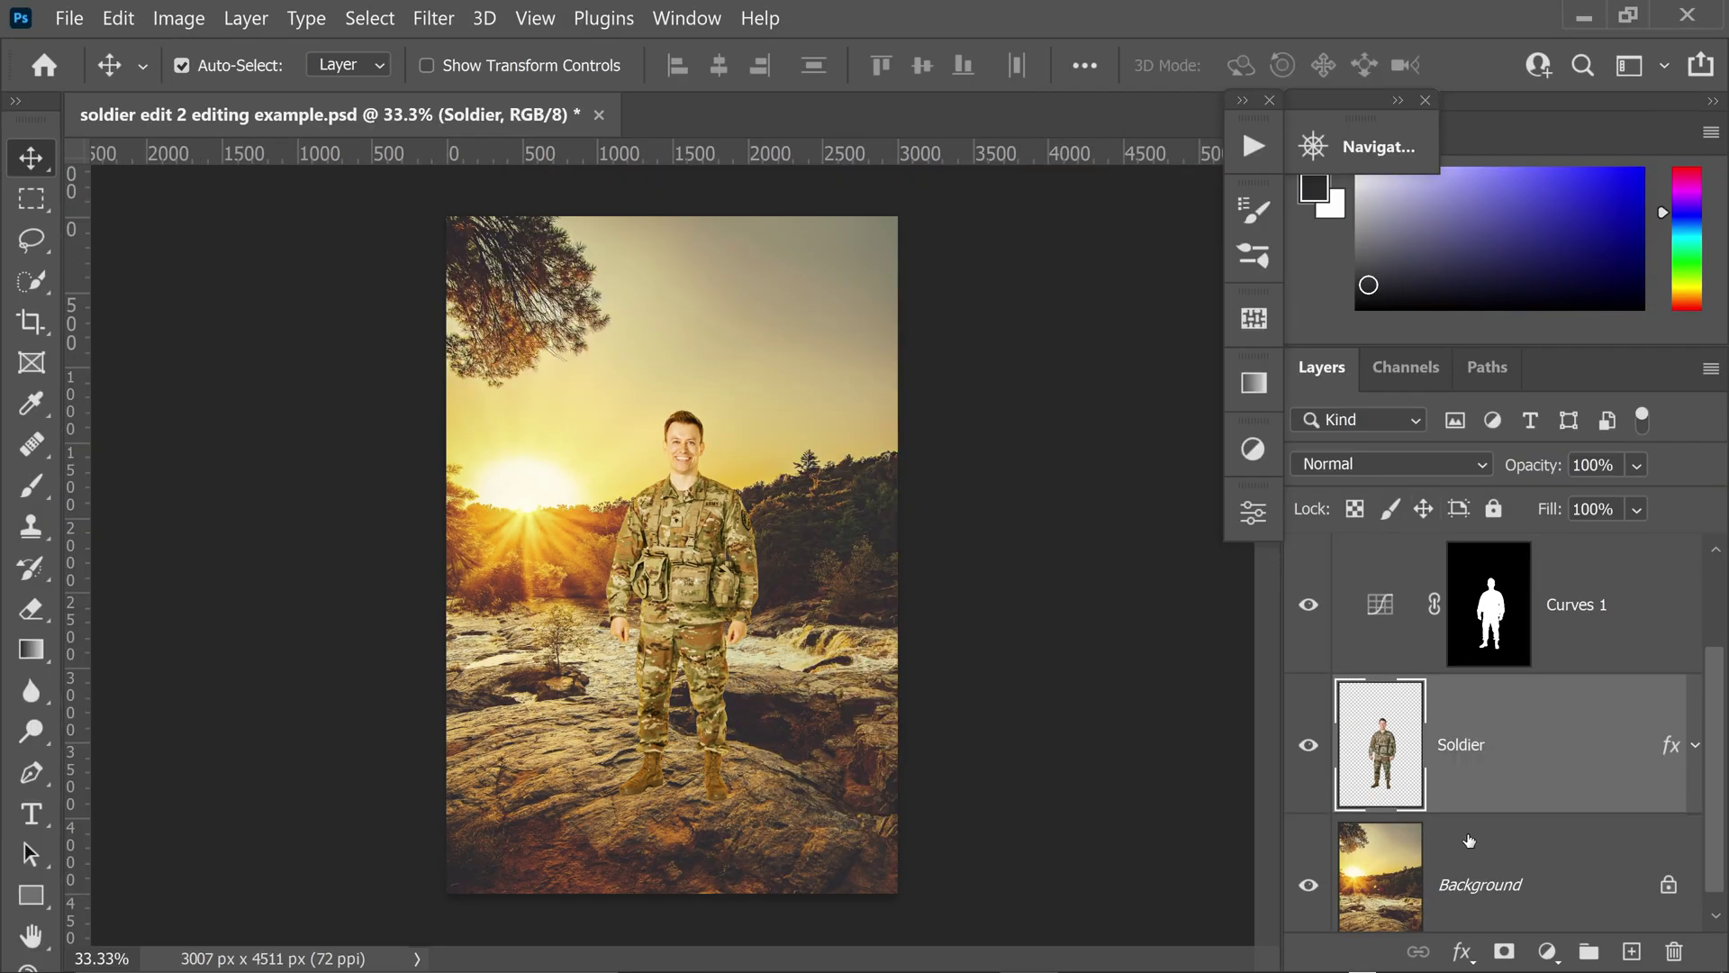
- Load the soldier's outline as a selection and add a Levels adjustment to it
key(ctrl)
ctrl+click(1384, 748)
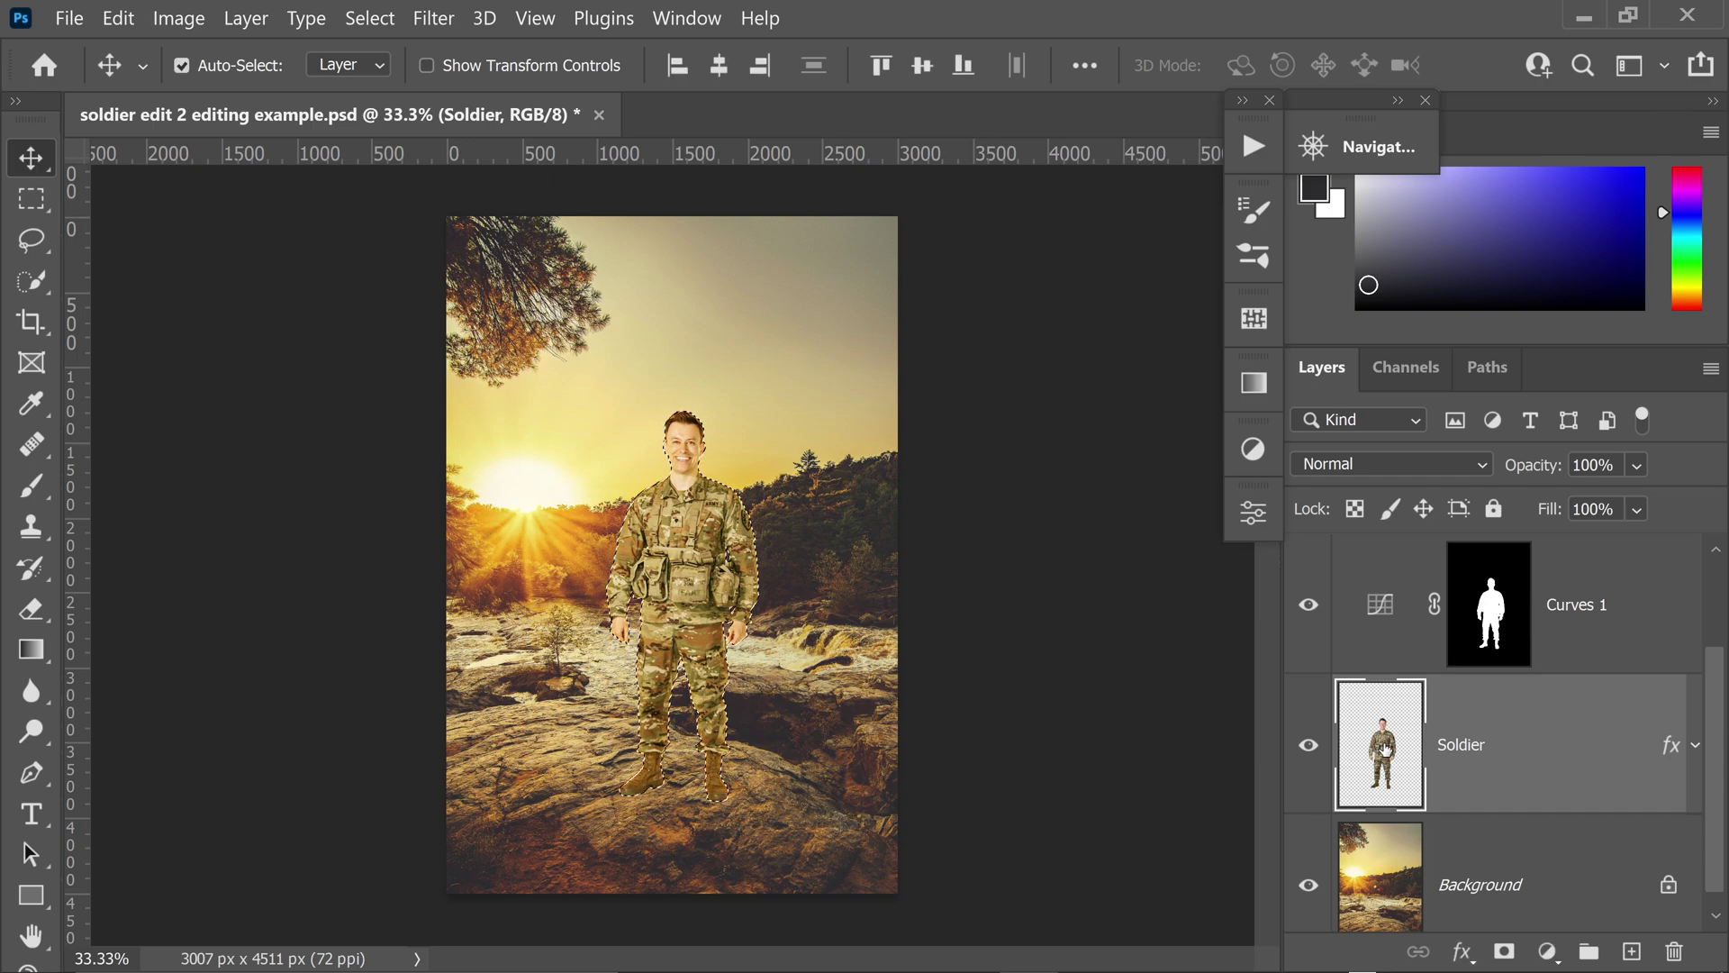
click(1254, 450)
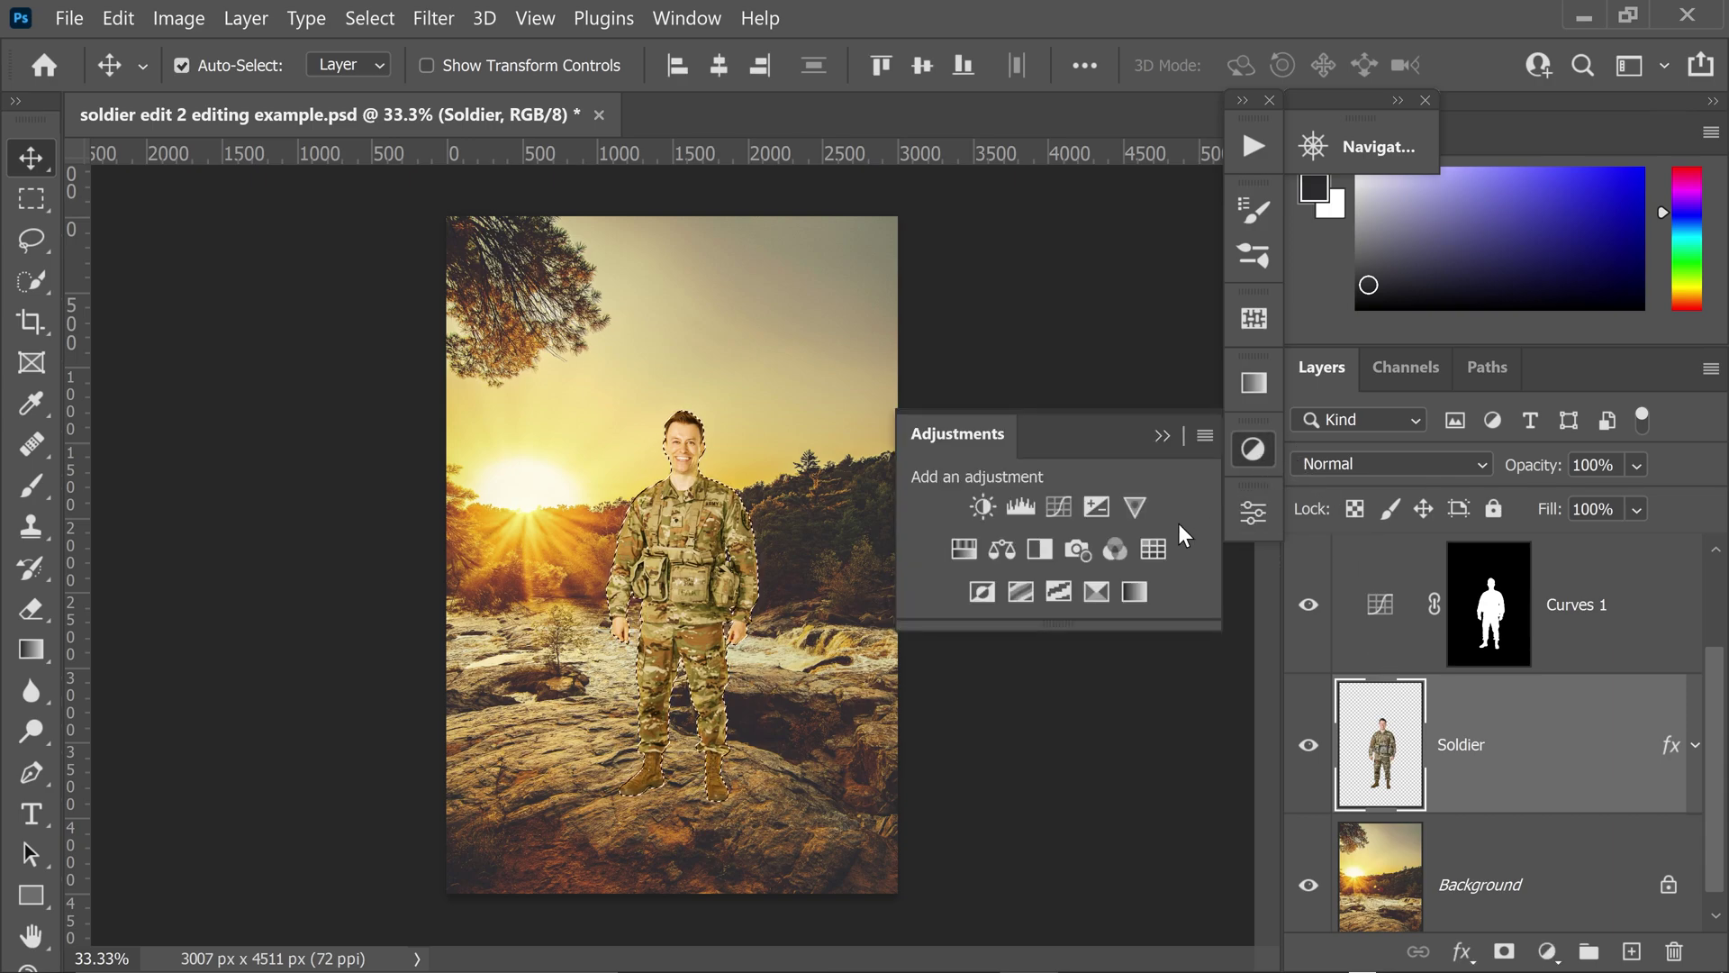
click(1020, 507)
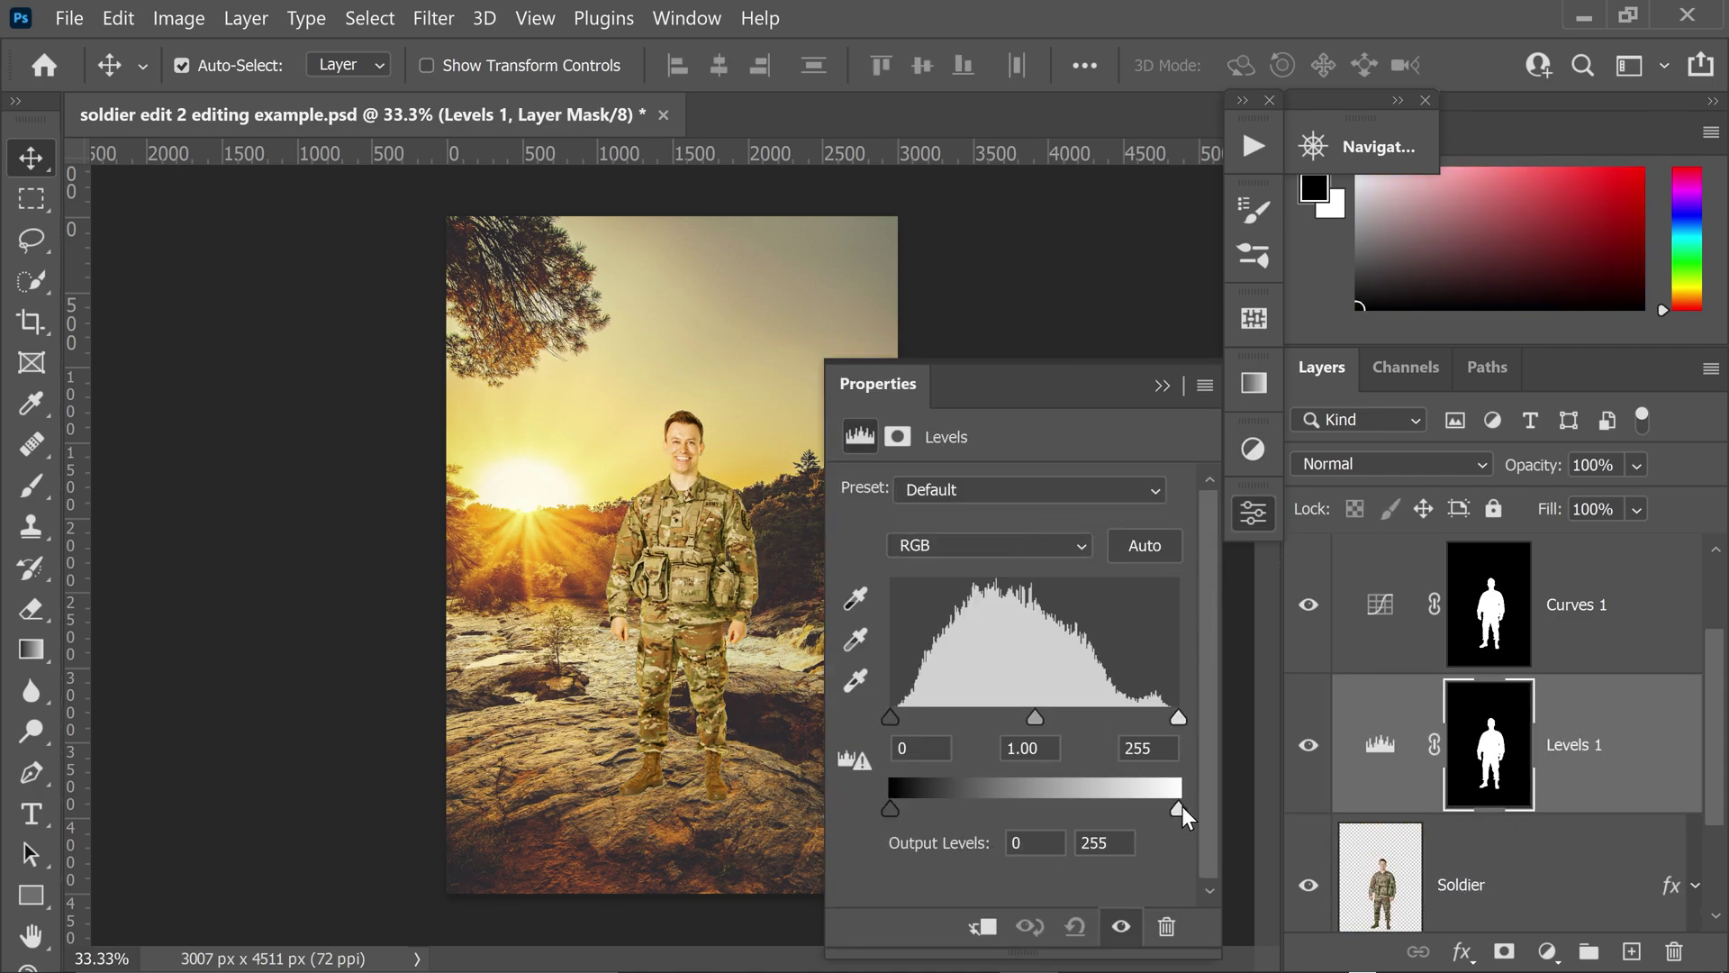
- Drop the Levels output white level to 64 and collapse the Properties panel
drag(1180, 813, 961, 808)
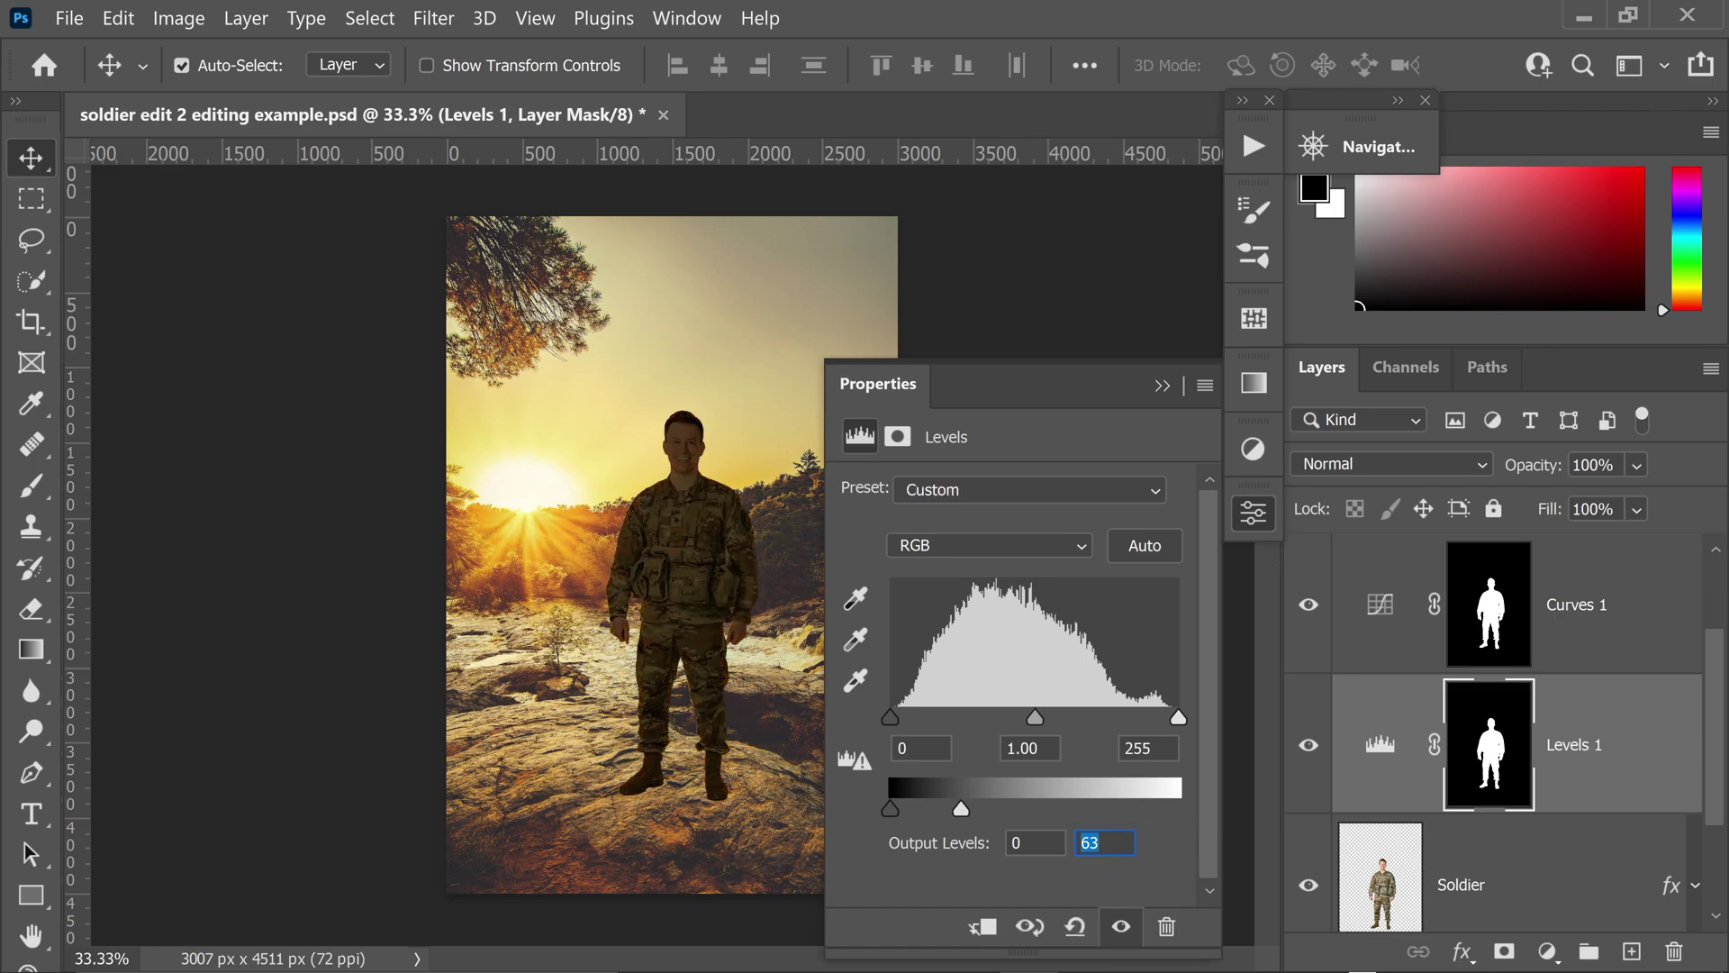
text(64)
click(1164, 387)
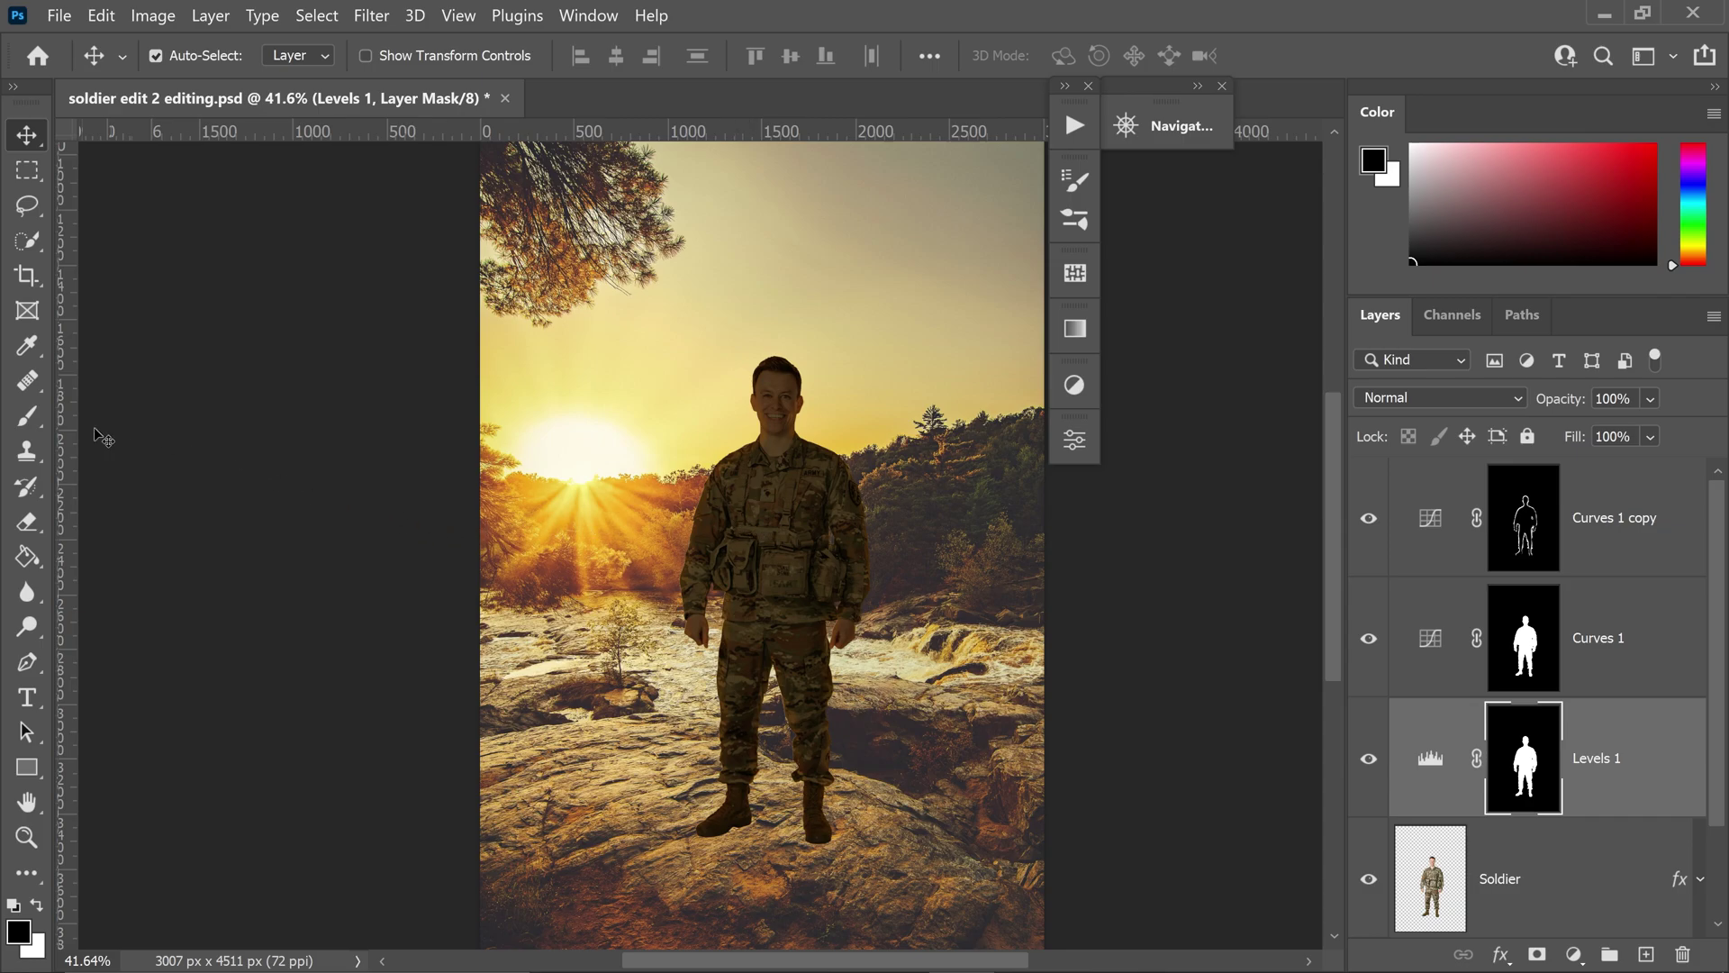
- Paint black on the Levels 1 mask to lift the darkening off the soldier's sunlit arm
click(27, 415)
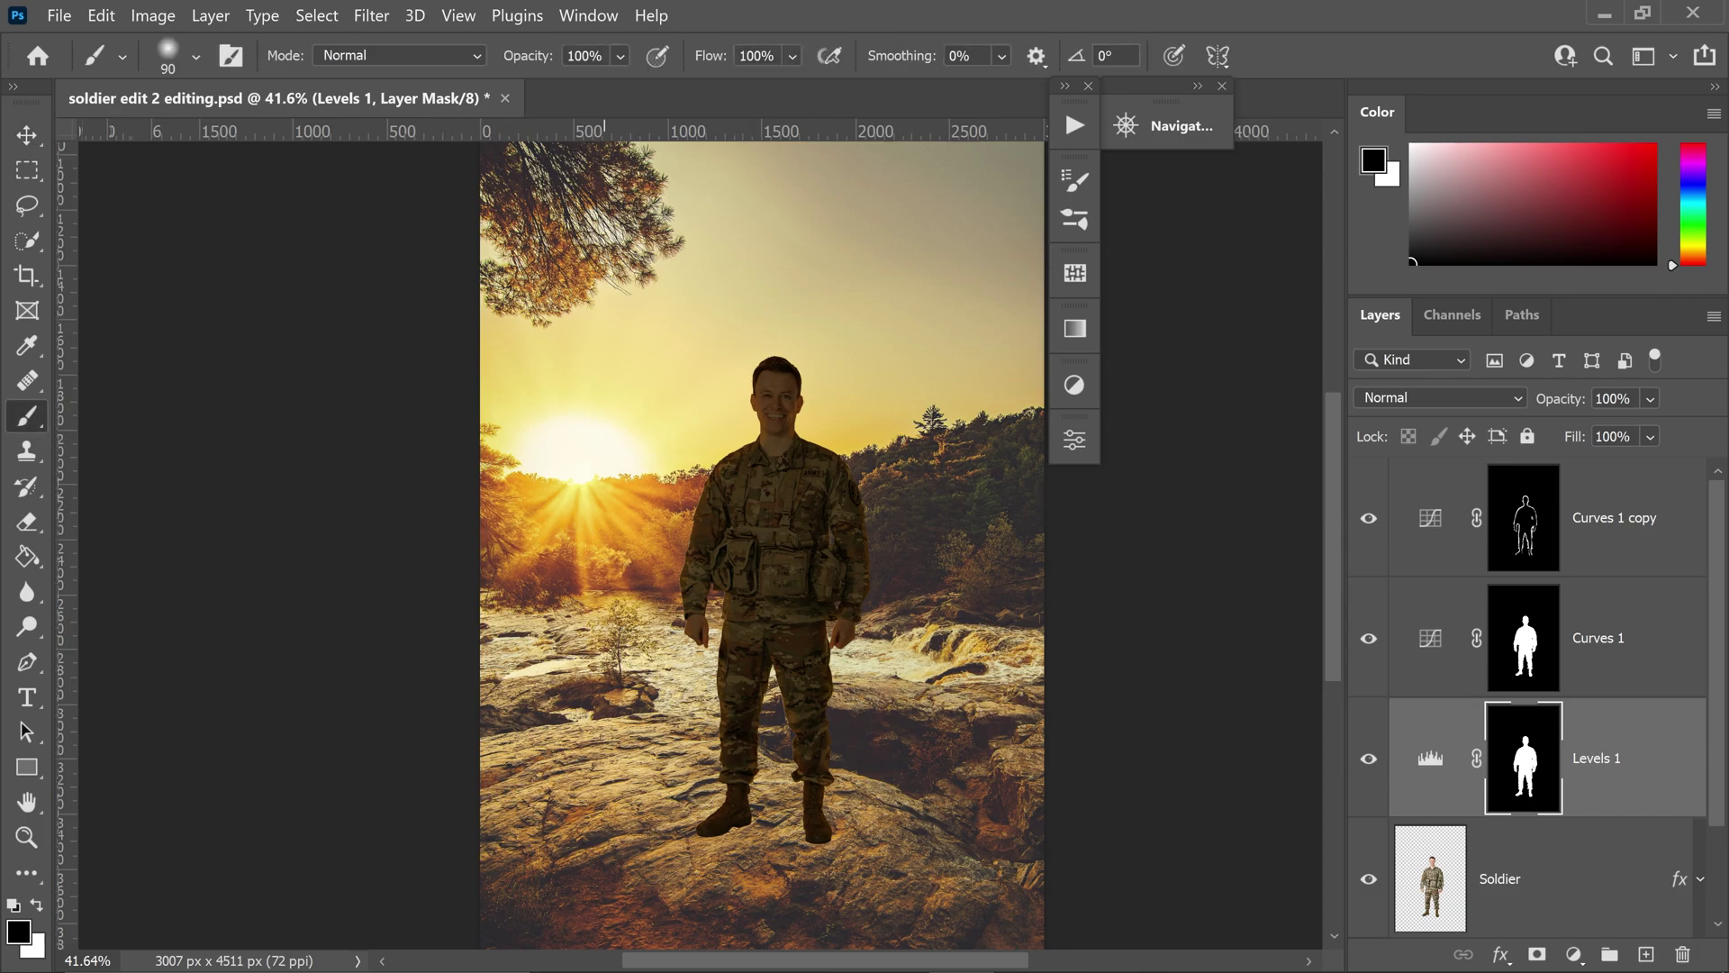
key(bracketright)
key(bracketright)
key(bracketright)
key(bracketright)
key(bracketright)
key(bracketright)
key(bracketright)
key(bracketright)
key(bracketright)
key(bracketright)
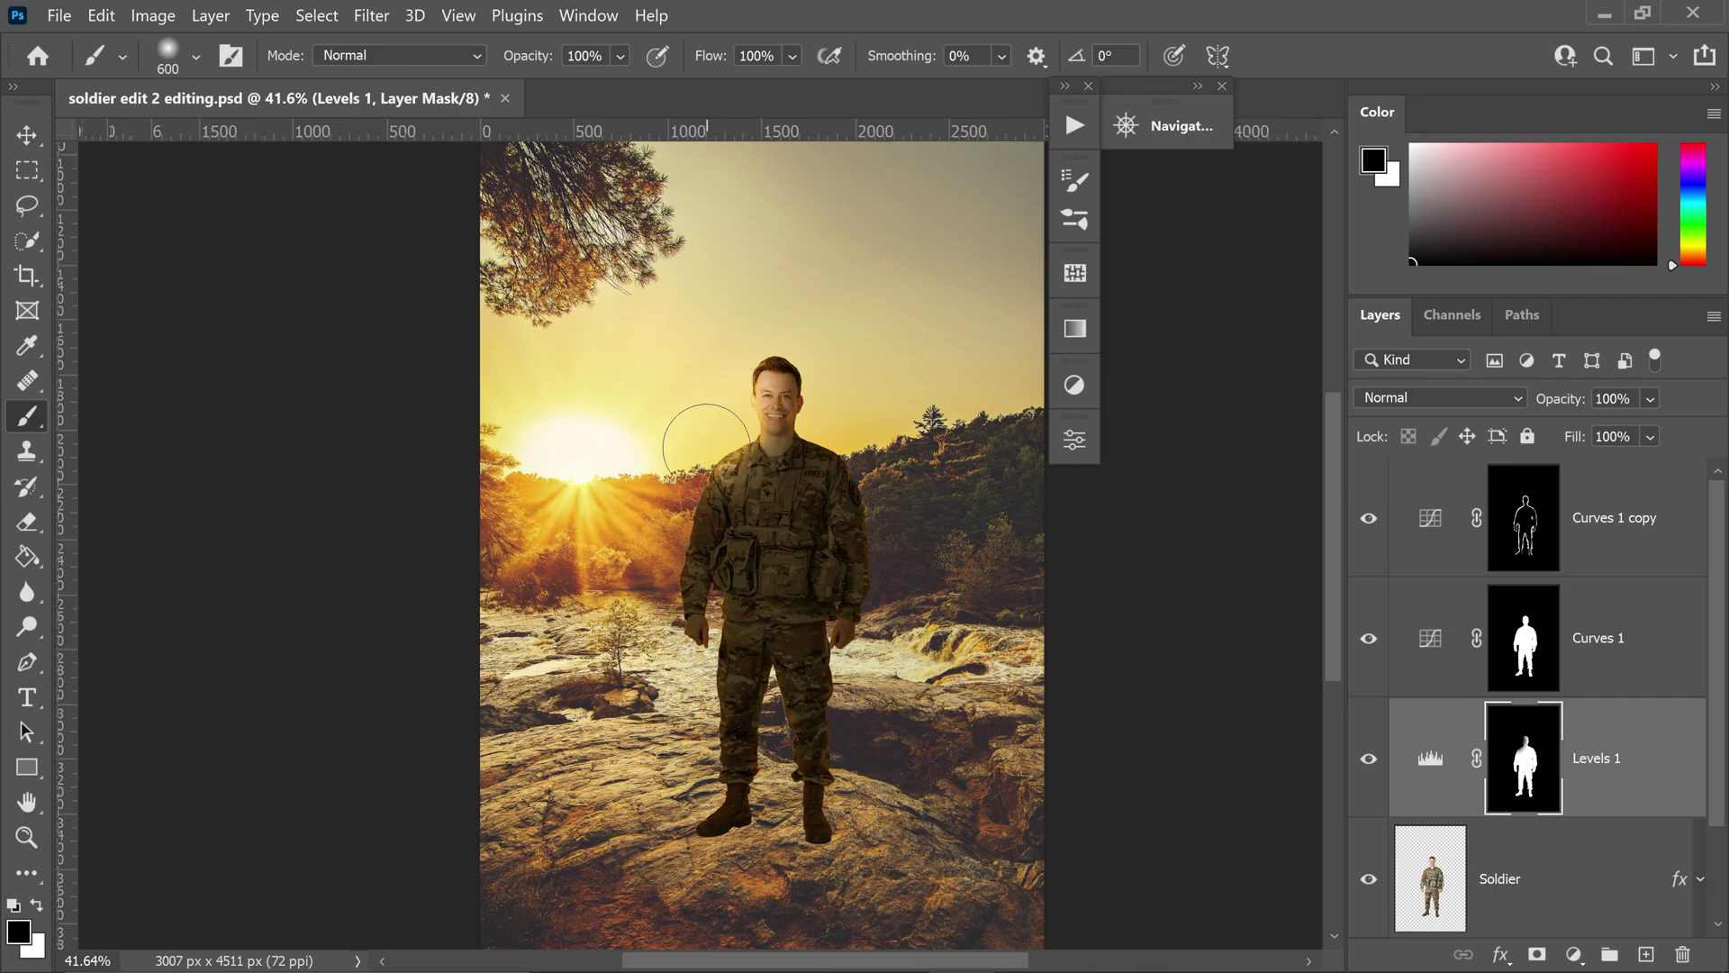
mouse_move(696, 441)
mouse_down()
mouse_move(654, 515)
mouse_move(667, 460)
mouse_move(642, 559)
mouse_up()
key(bracketleft)
key(bracketleft)
key(bracketleft)
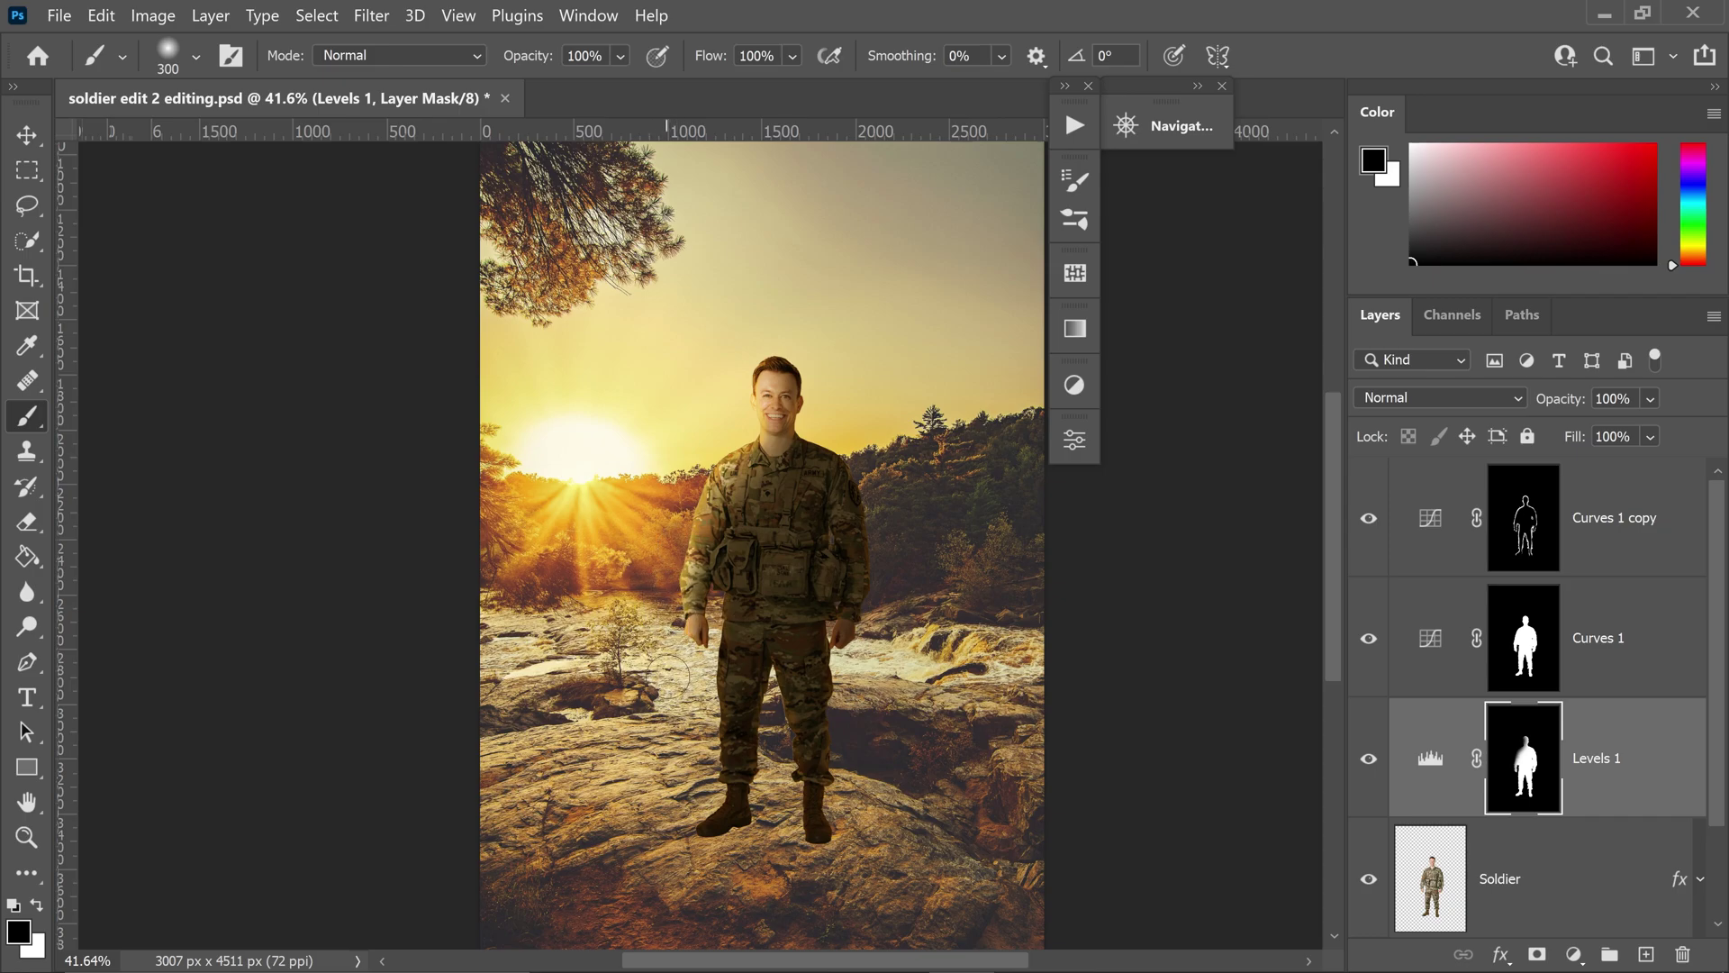
key(bracketleft)
key(bracketleft)
key(bracketleft)
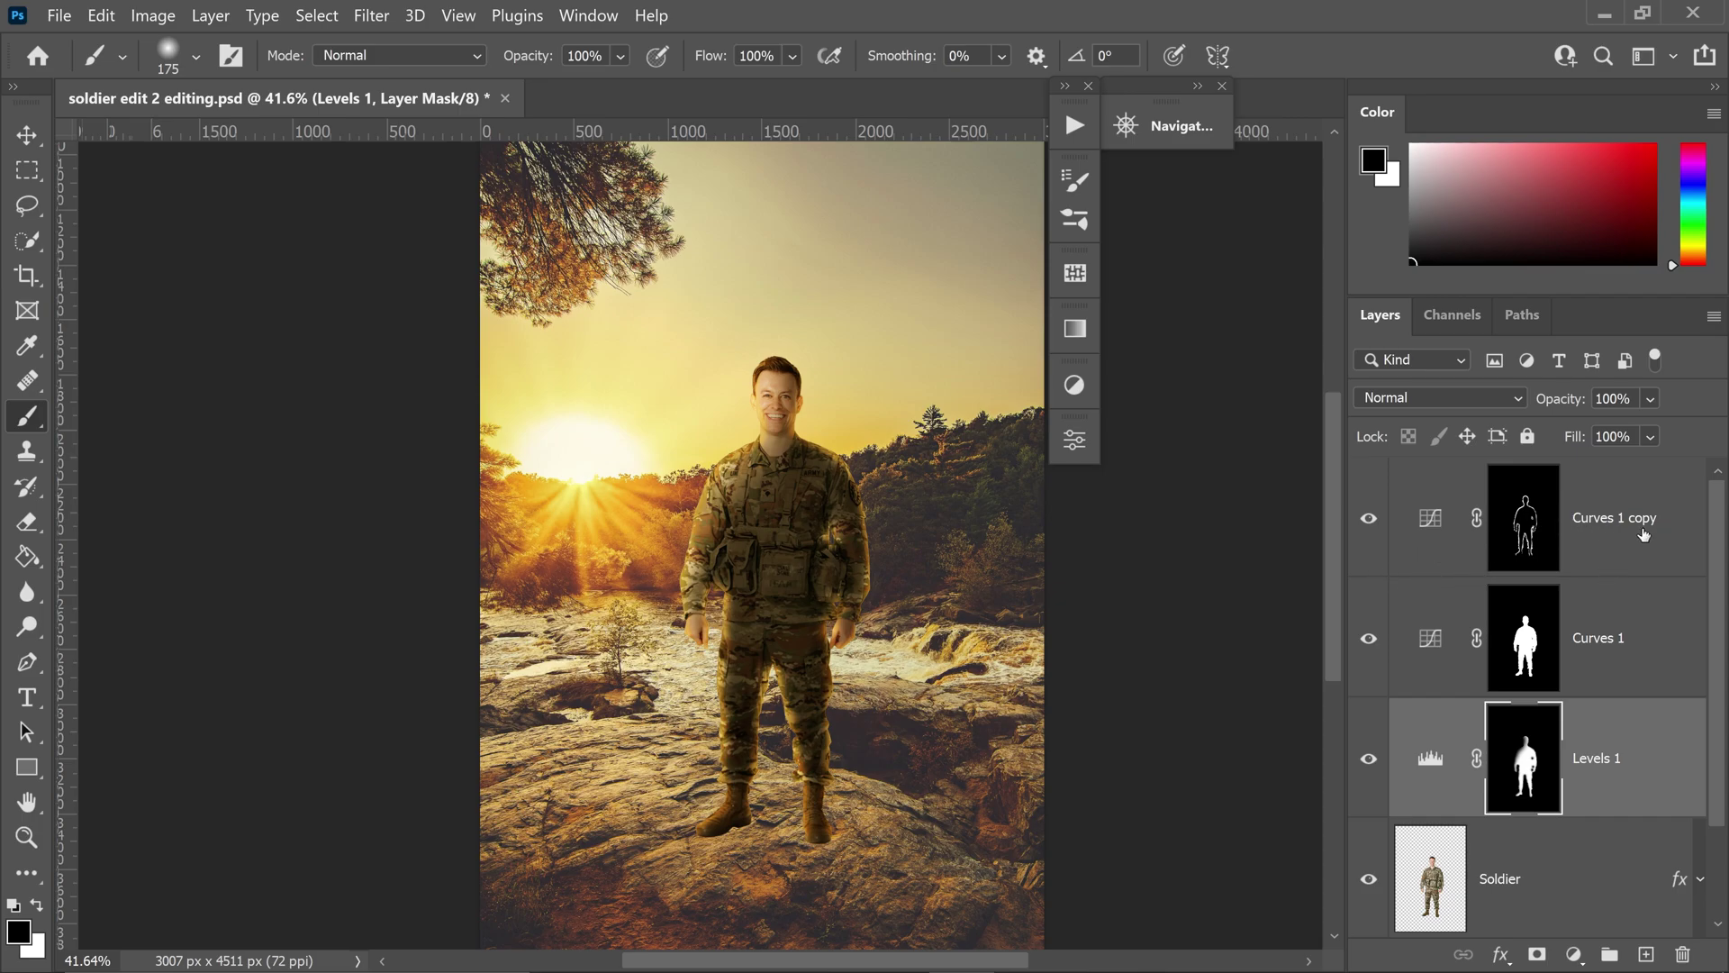
- Target the Curves 1 copy layer and leave it at 50% opacity
click(1614, 530)
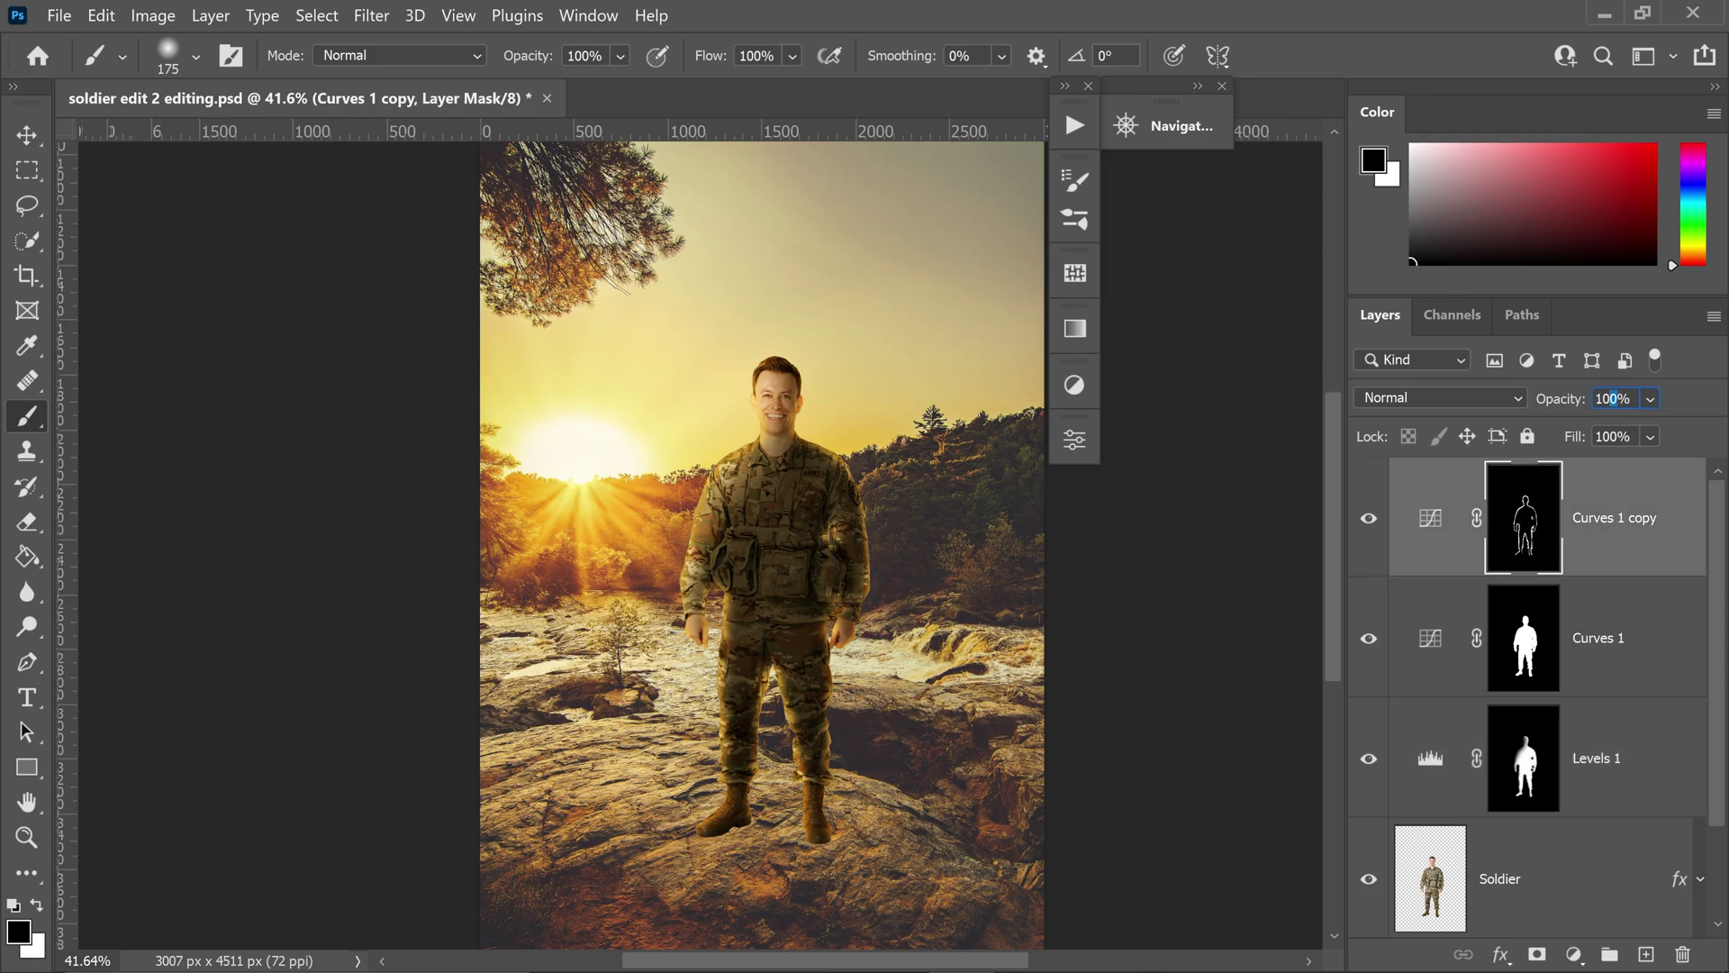
click(1560, 397)
key(Escape)
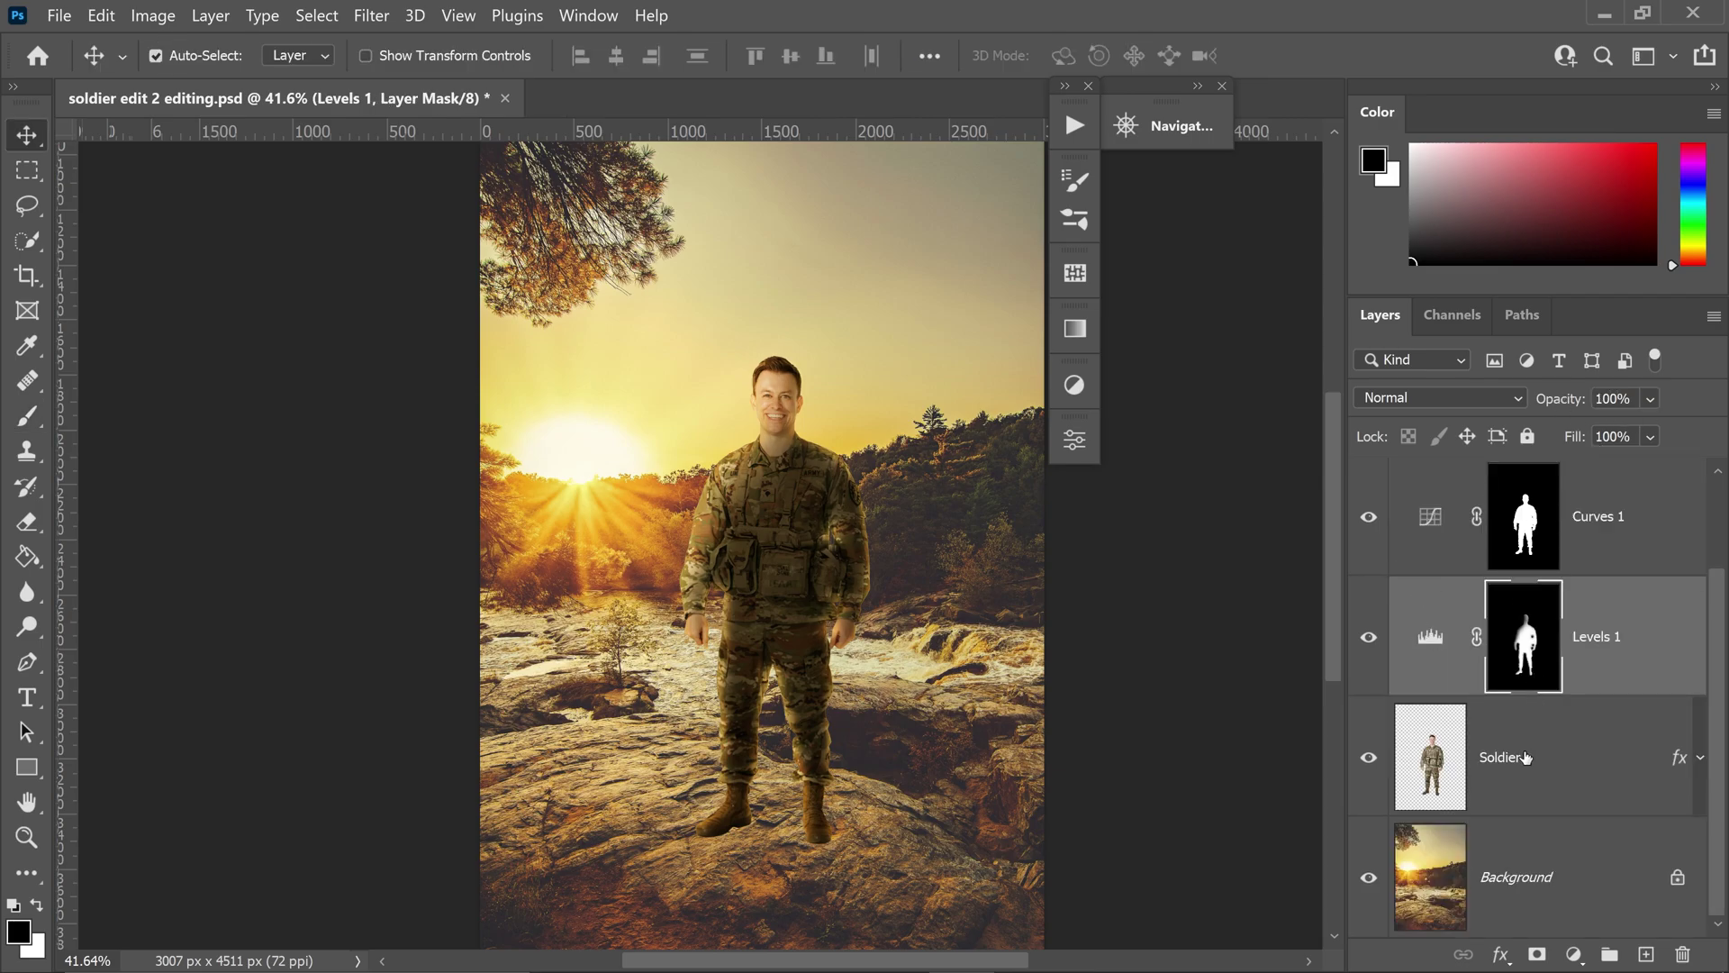
- Add empty Layer 1 above the Soldier layer and set the brush colour to 322e2f
click(1623, 740)
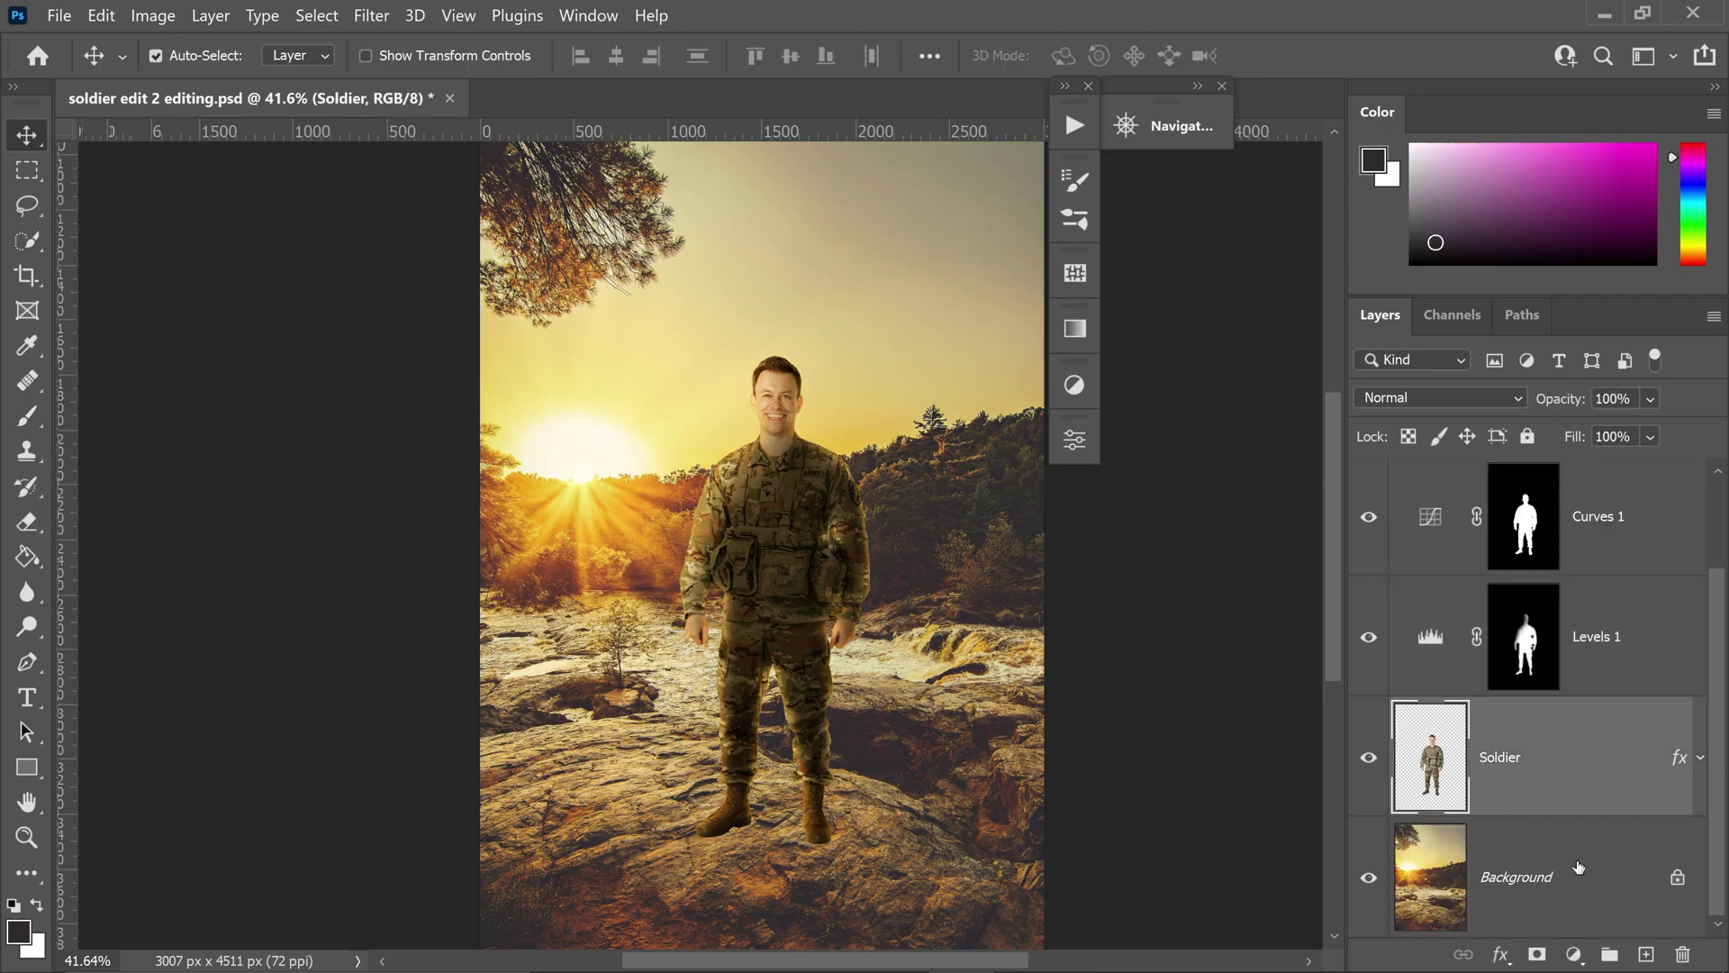
click(1647, 954)
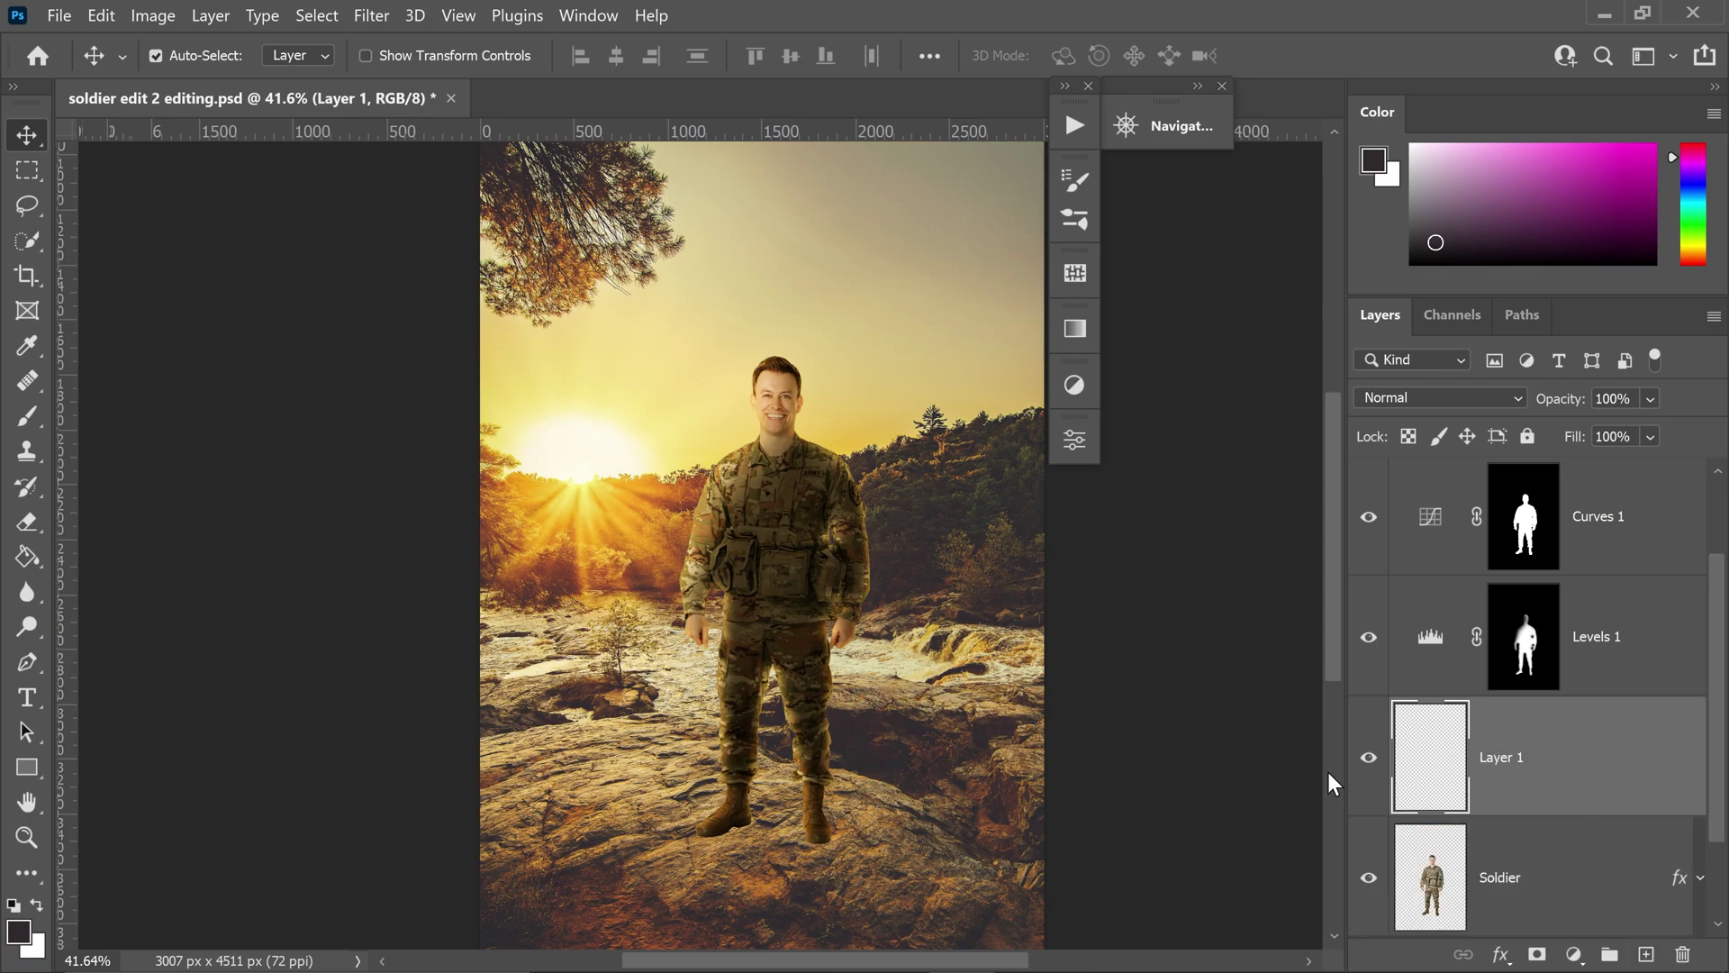
click(29, 417)
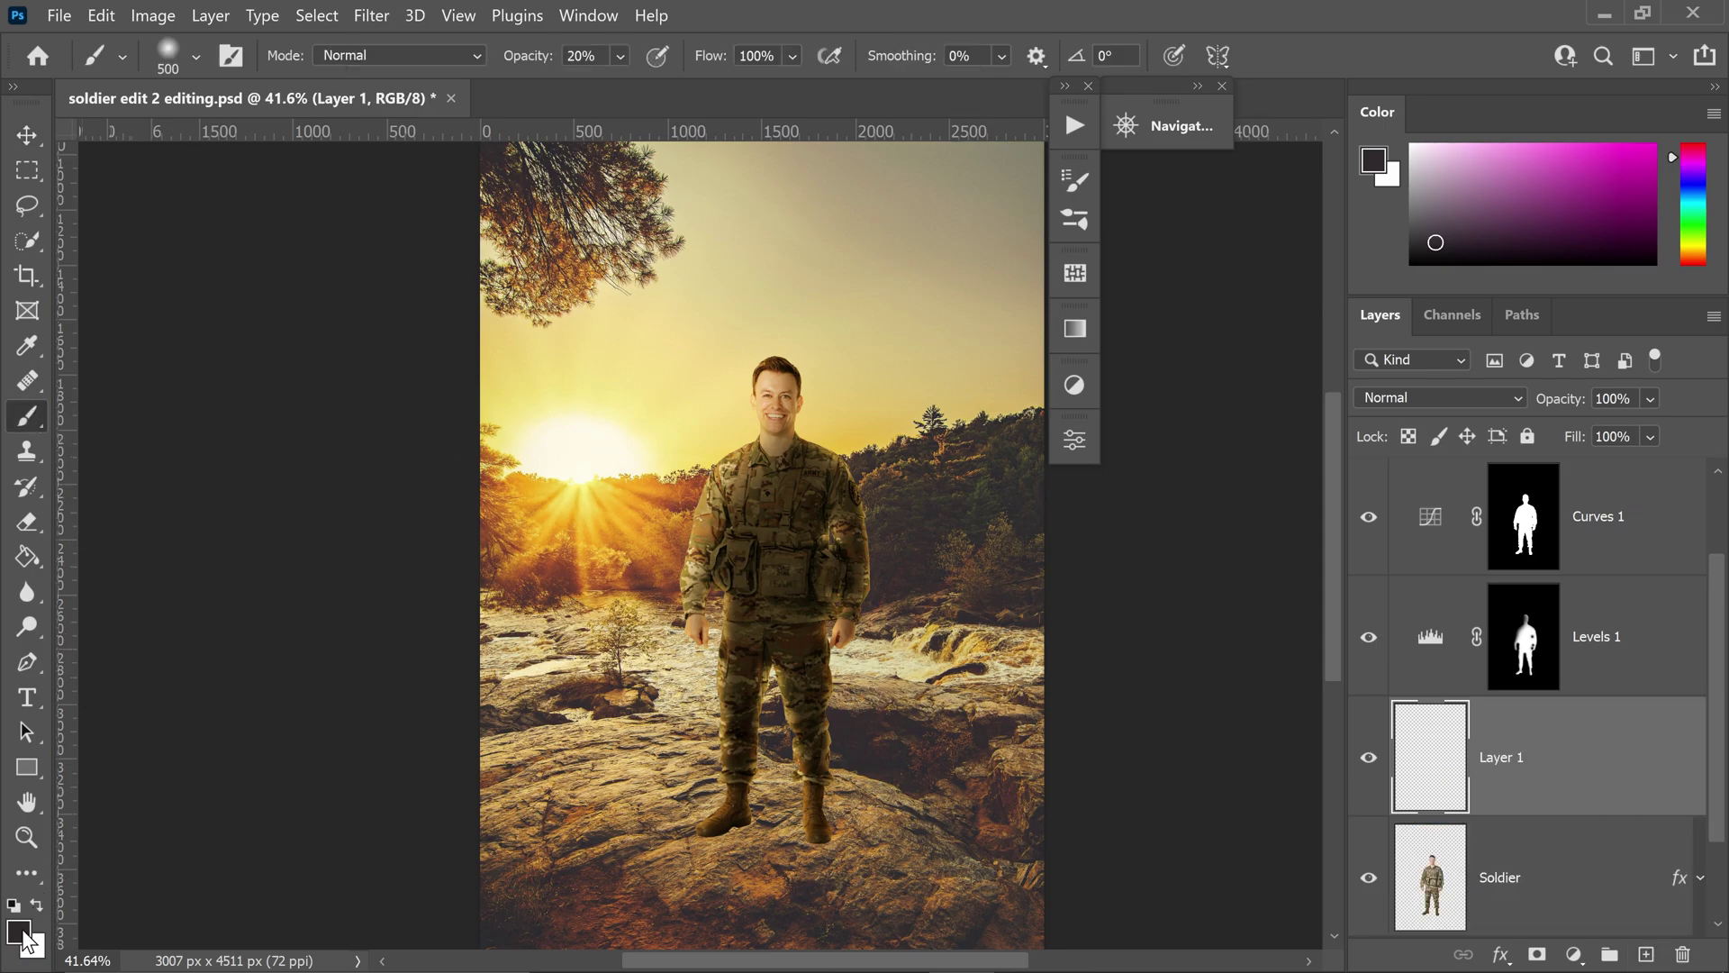
click(18, 930)
drag(933, 446, 625, 294)
text(322)
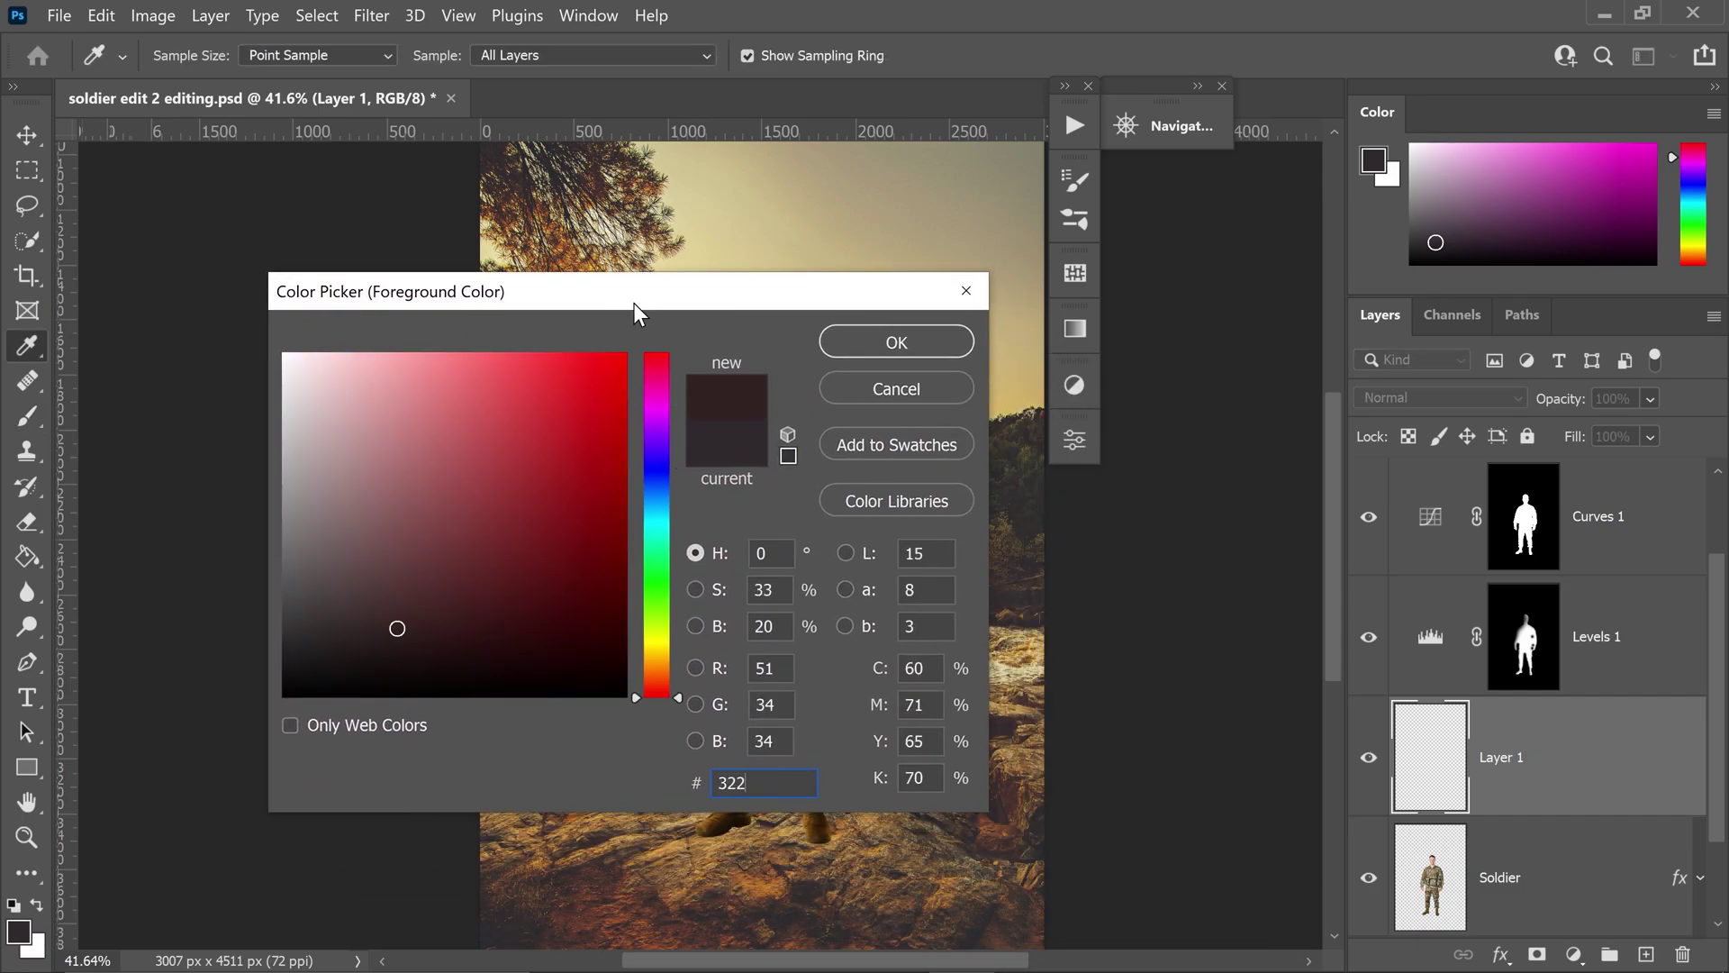
text(e2f)
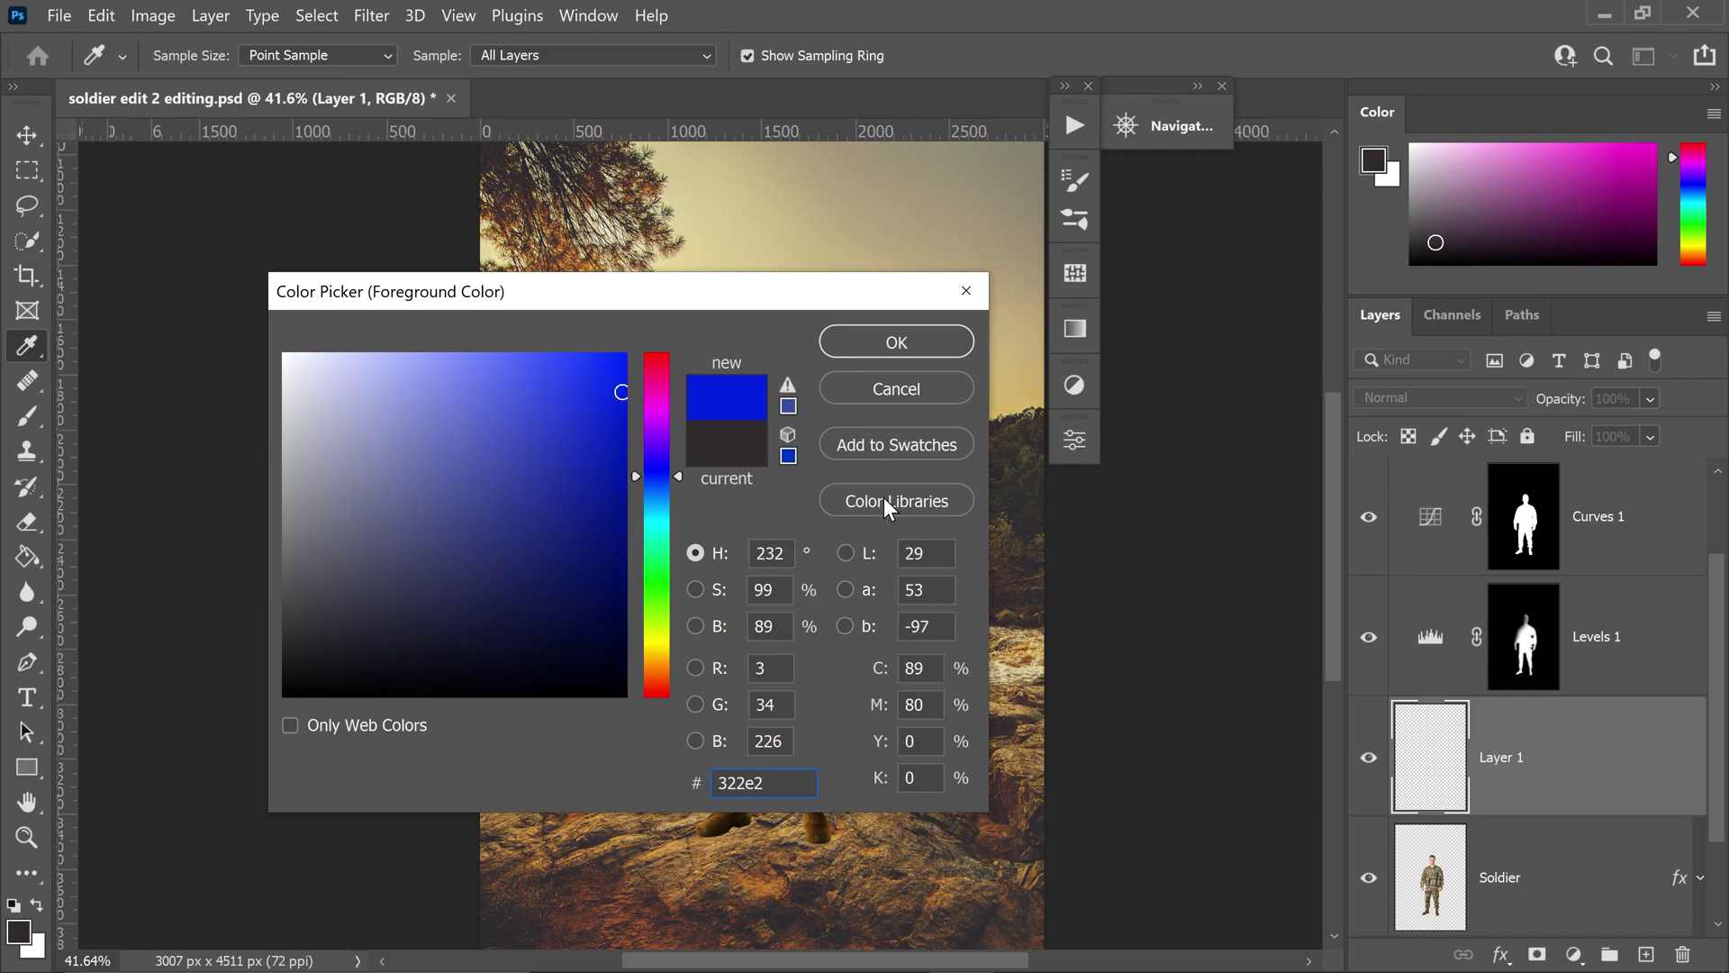
click(895, 339)
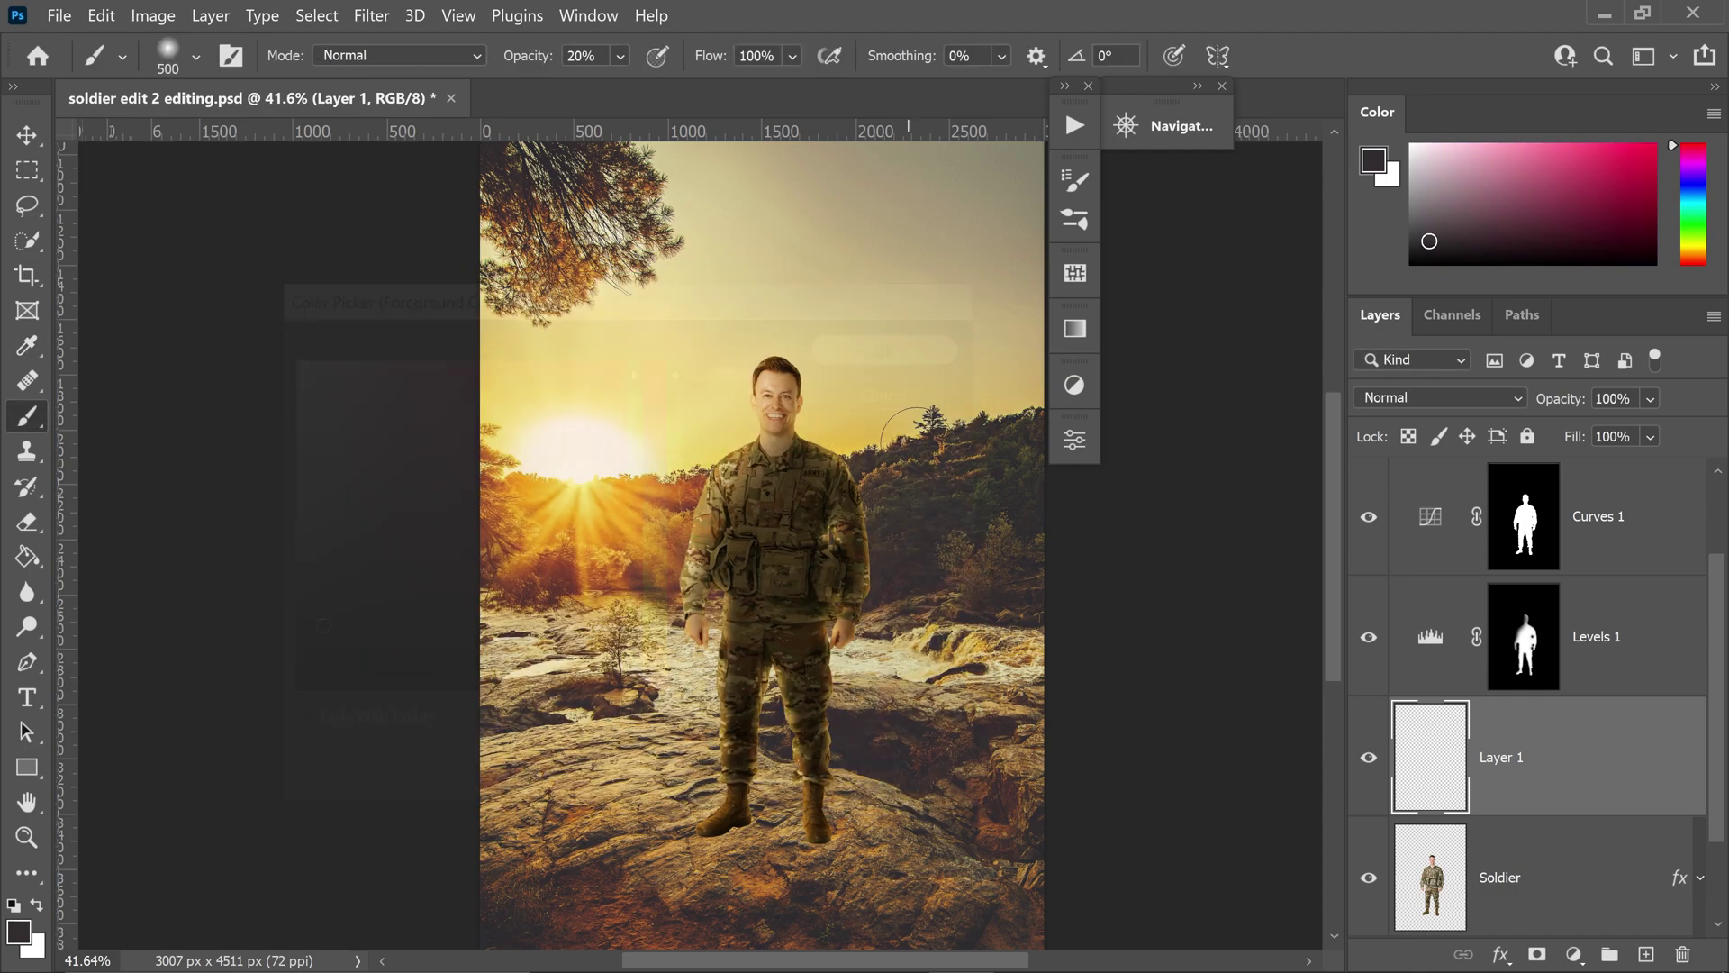
- Load the soldier's outline as a selection and paint dark shading over his body at 100% opacity
ctrl+click(1429, 878)
scroll(853, 634, up, 1)
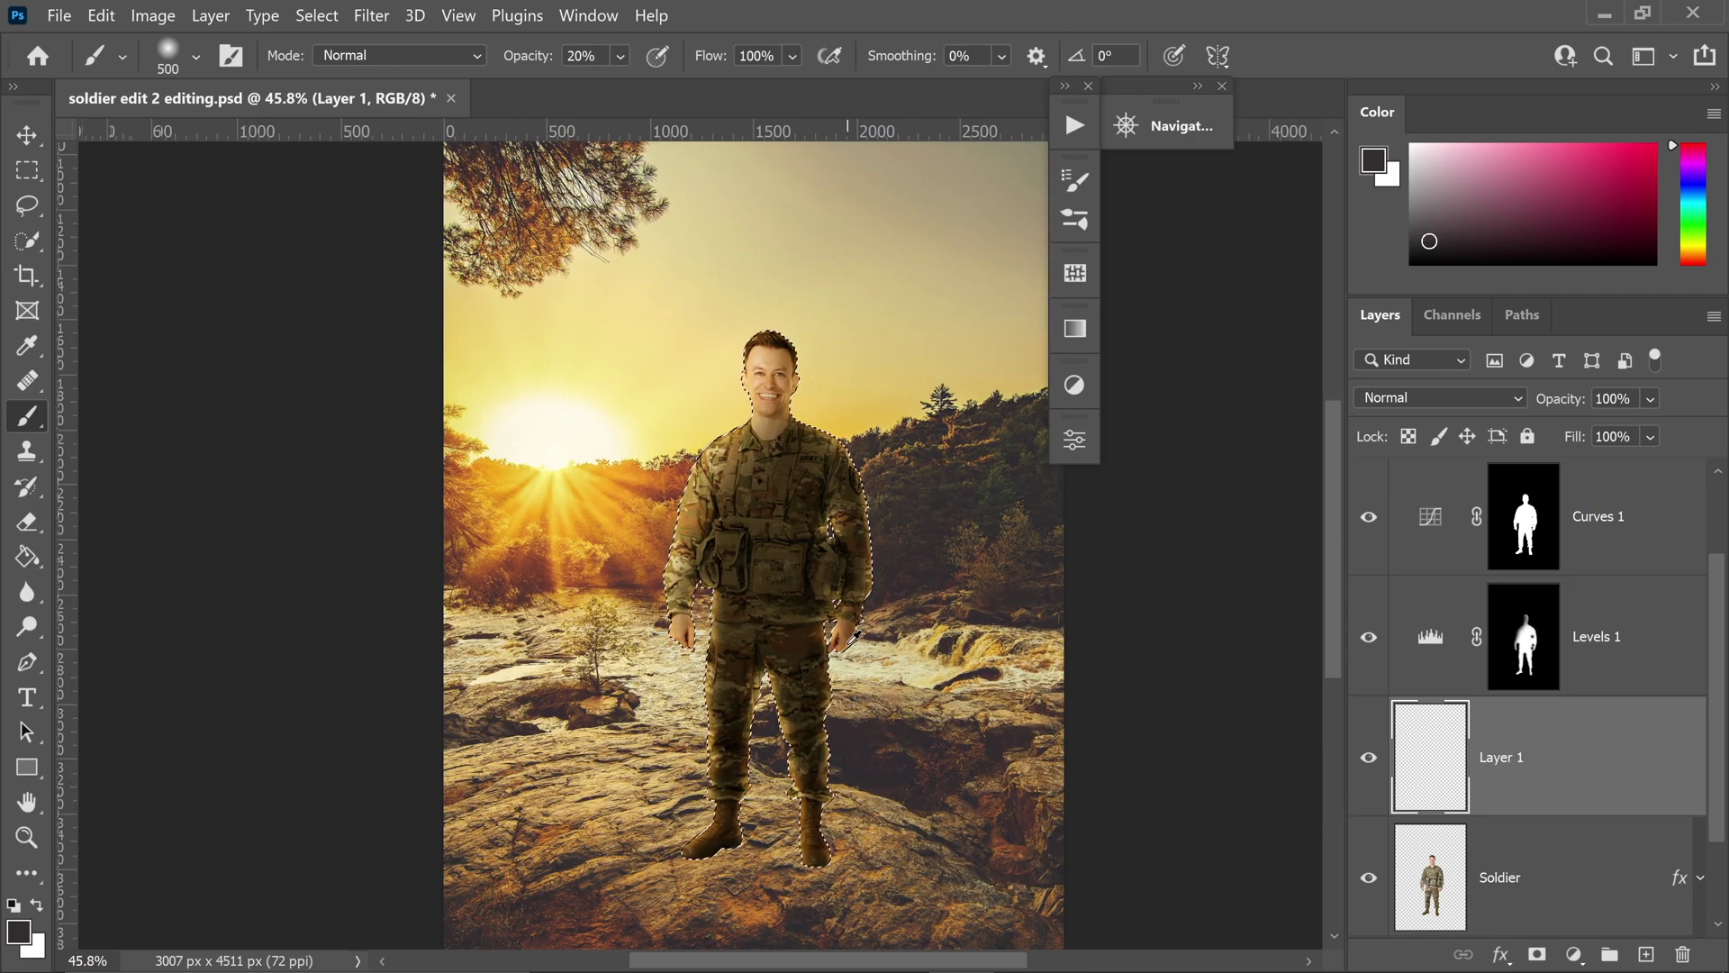
scroll(853, 635, up, 2)
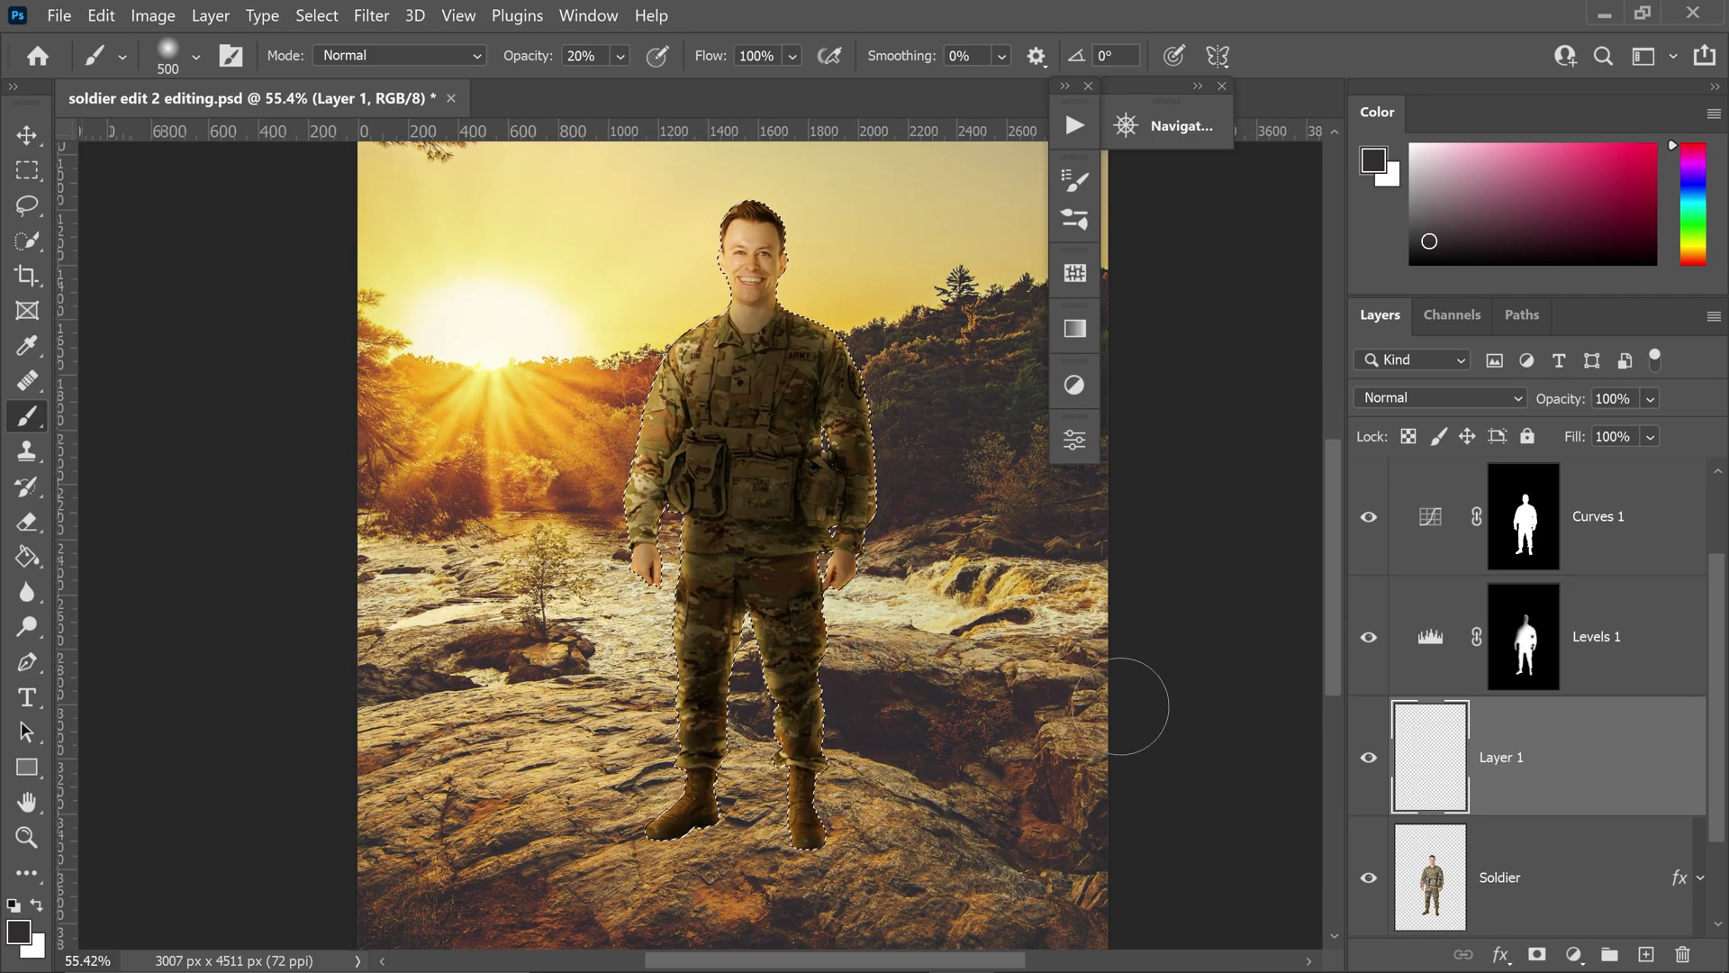
scroll(774, 540, up, 2)
key(bracketleft)
key(bracketleft)
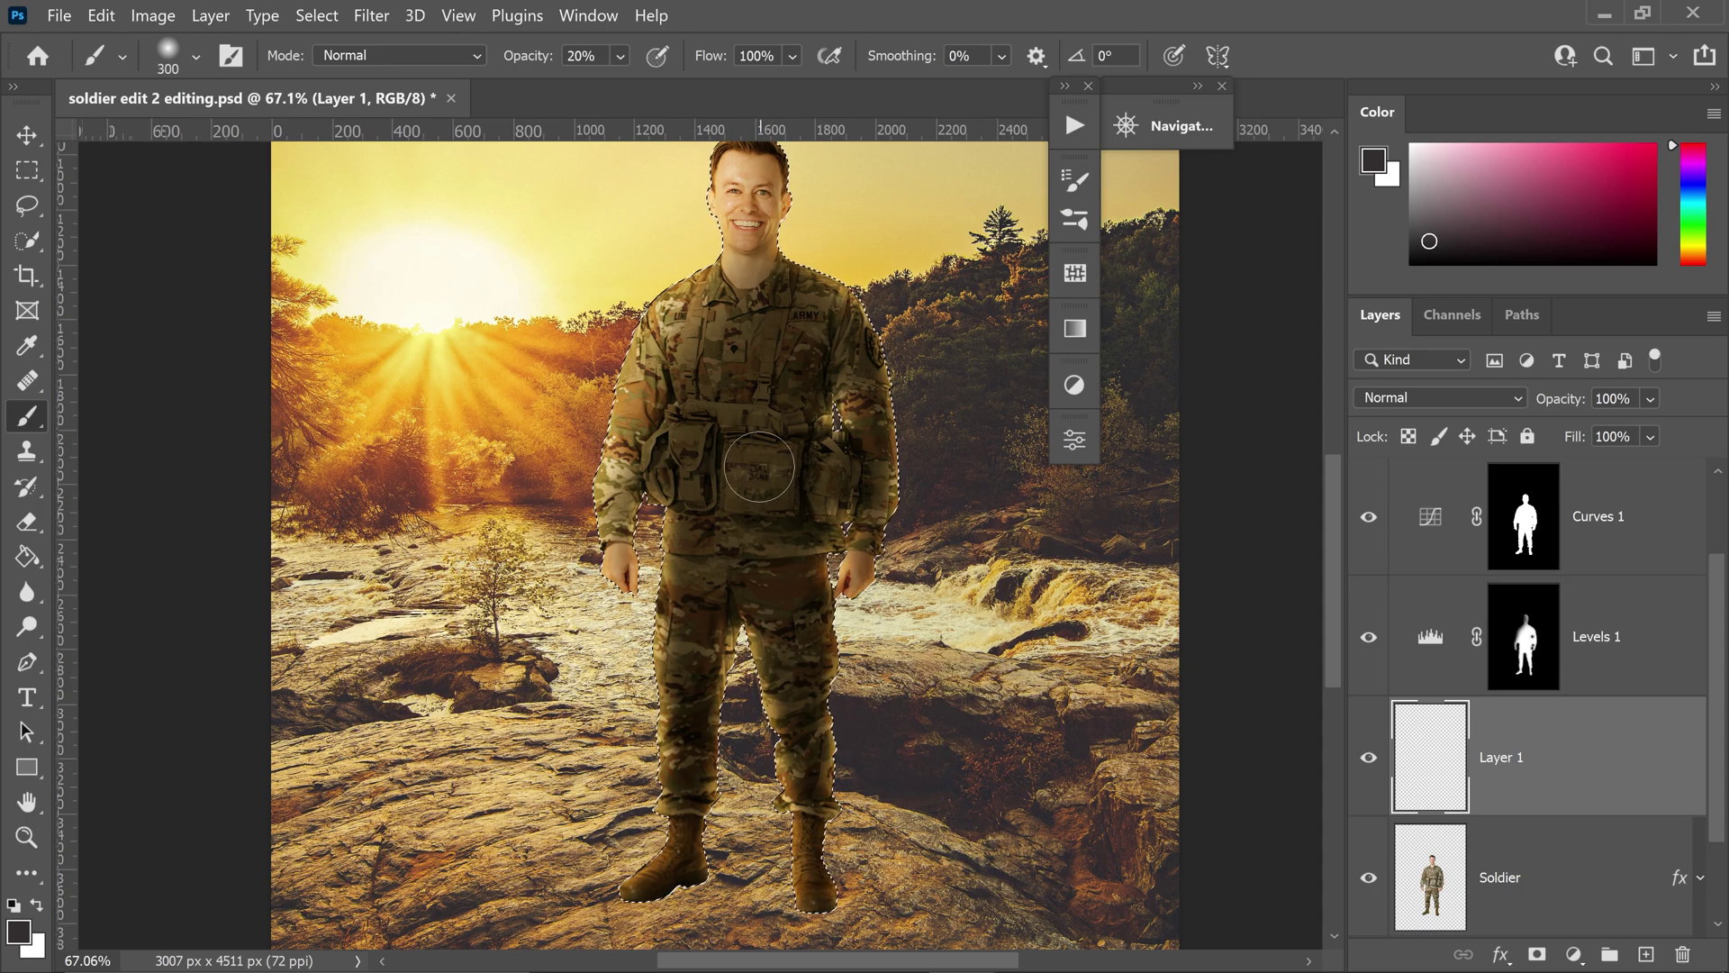
key(0)
key(bracketleft)
mouse_move(759, 467)
mouse_down()
mouse_move(725, 423)
mouse_move(720, 469)
mouse_move(730, 483)
mouse_move(751, 435)
mouse_move(771, 495)
mouse_move(779, 362)
mouse_move(717, 452)
mouse_move(762, 359)
mouse_move(828, 331)
mouse_move(756, 480)
mouse_up()
key(bracketleft)
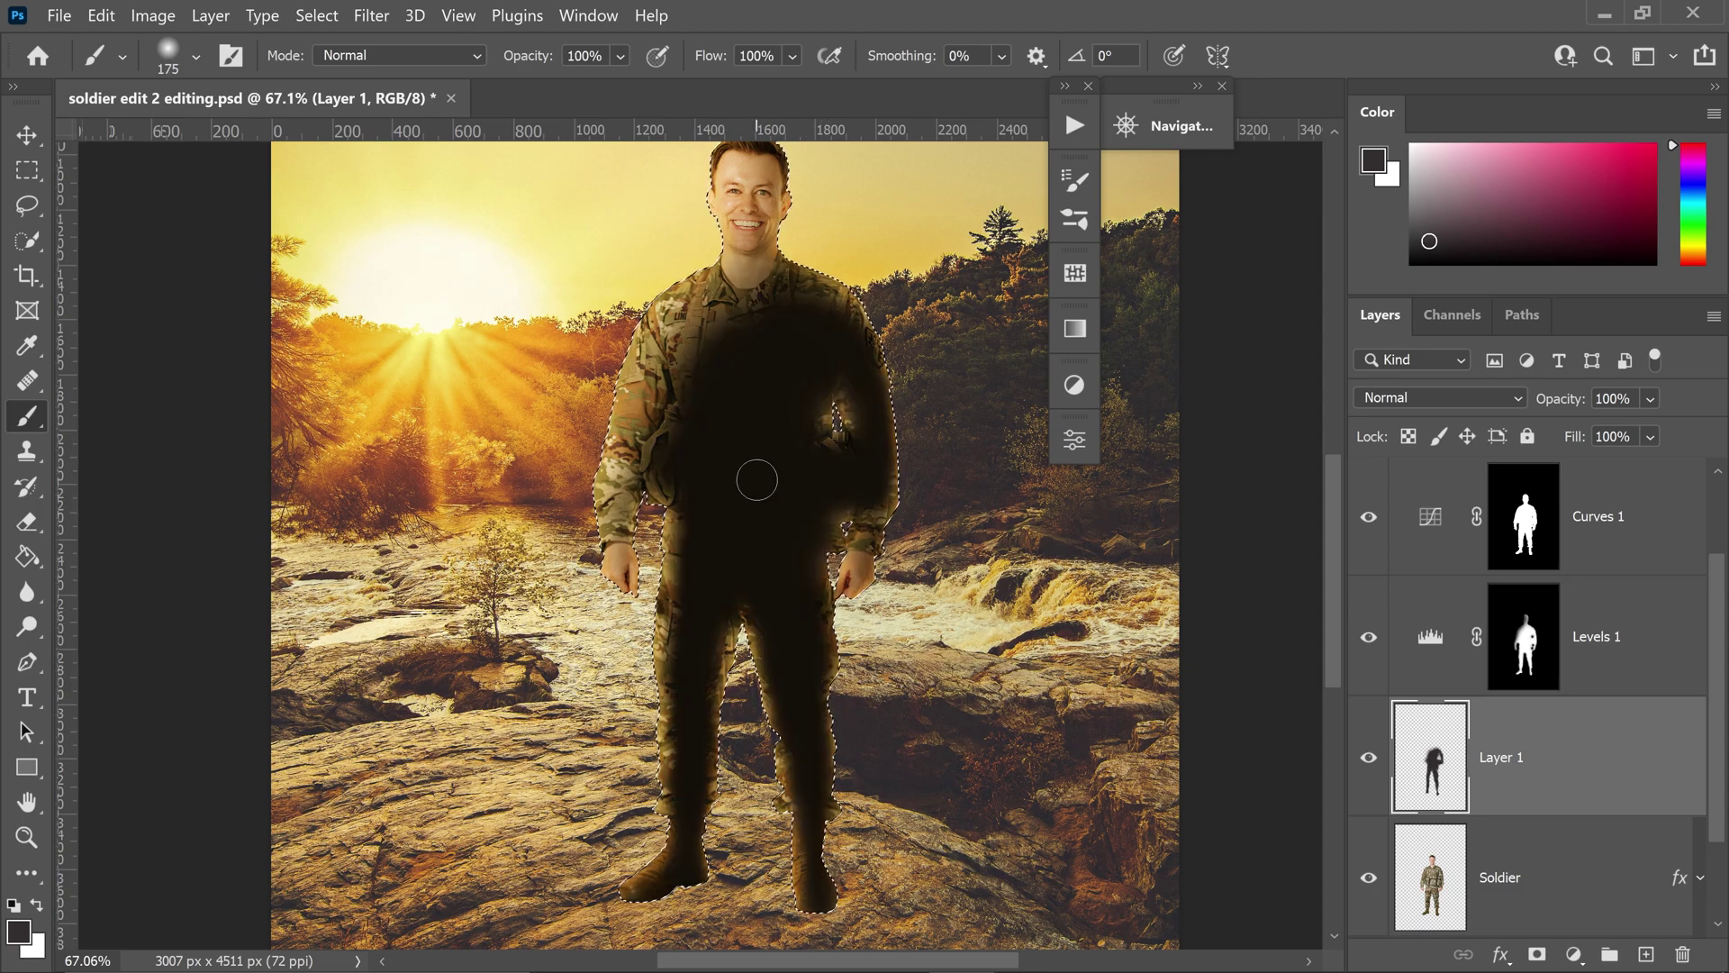
key(ctrl+d)
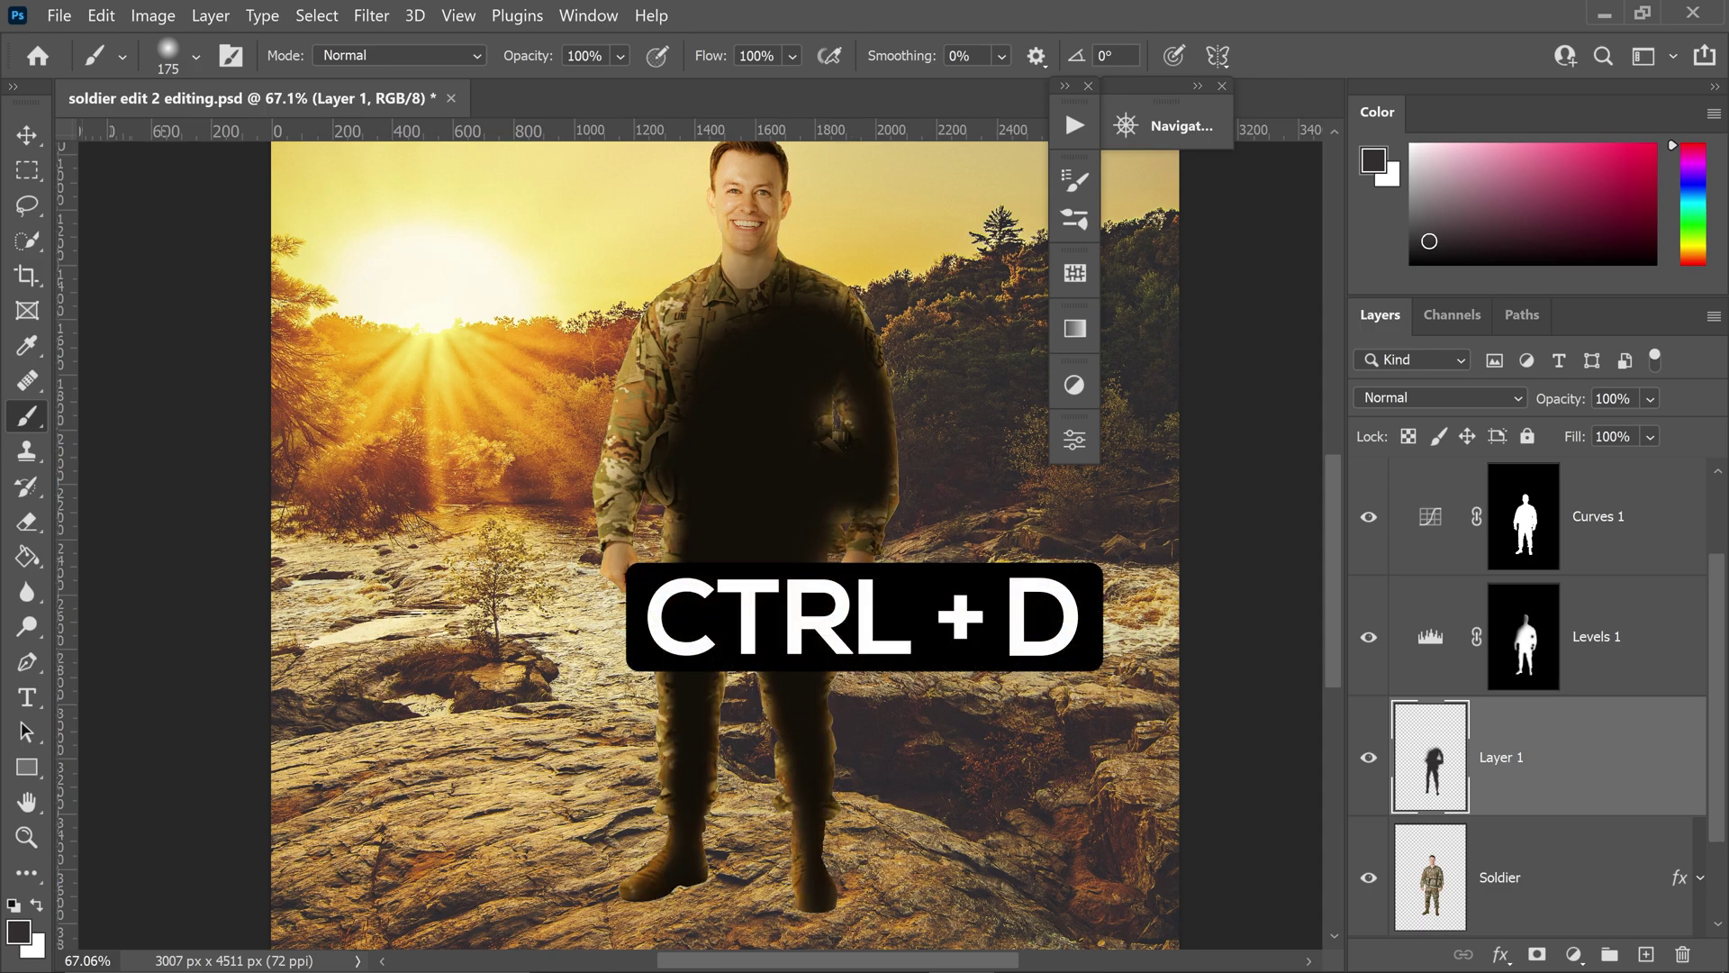
- Set Layer 1's blend mode to Soft Light and fit the image in view
click(1428, 398)
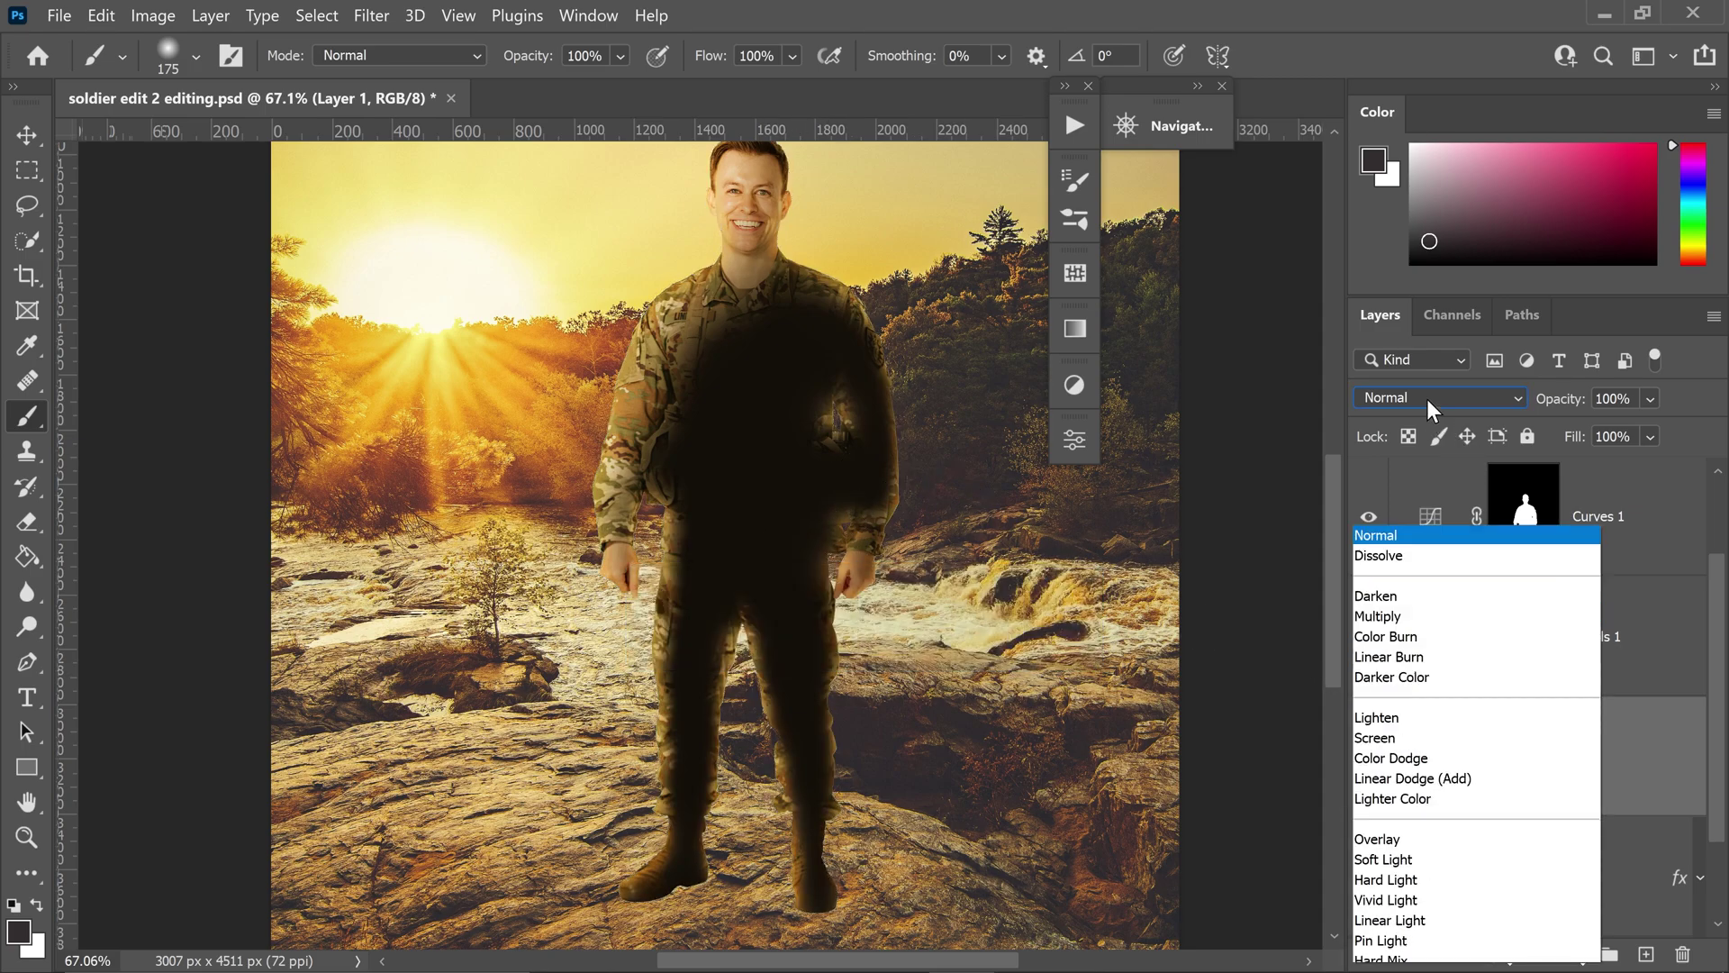
click(1401, 632)
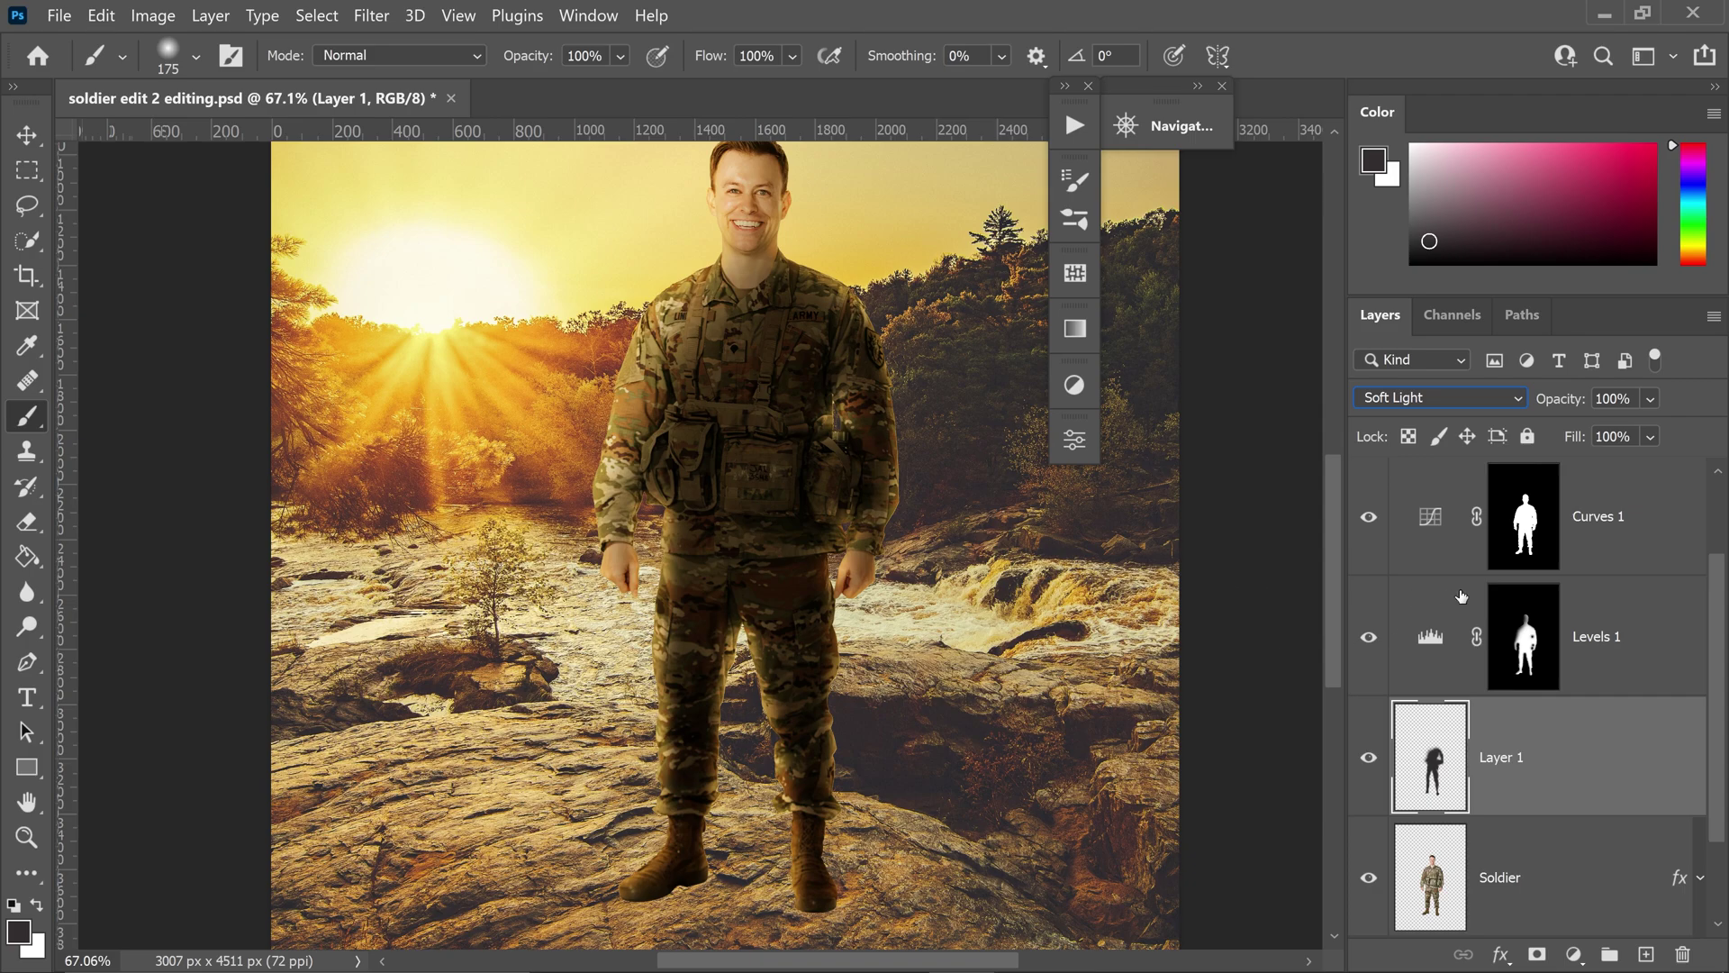
key(v)
key(ctrl+0)
scroll(1511, 730, down, 1)
- Duplicate the Soldier layer and give the copy an Inner Glow at 70% opacity, 24 px size
click(1532, 744)
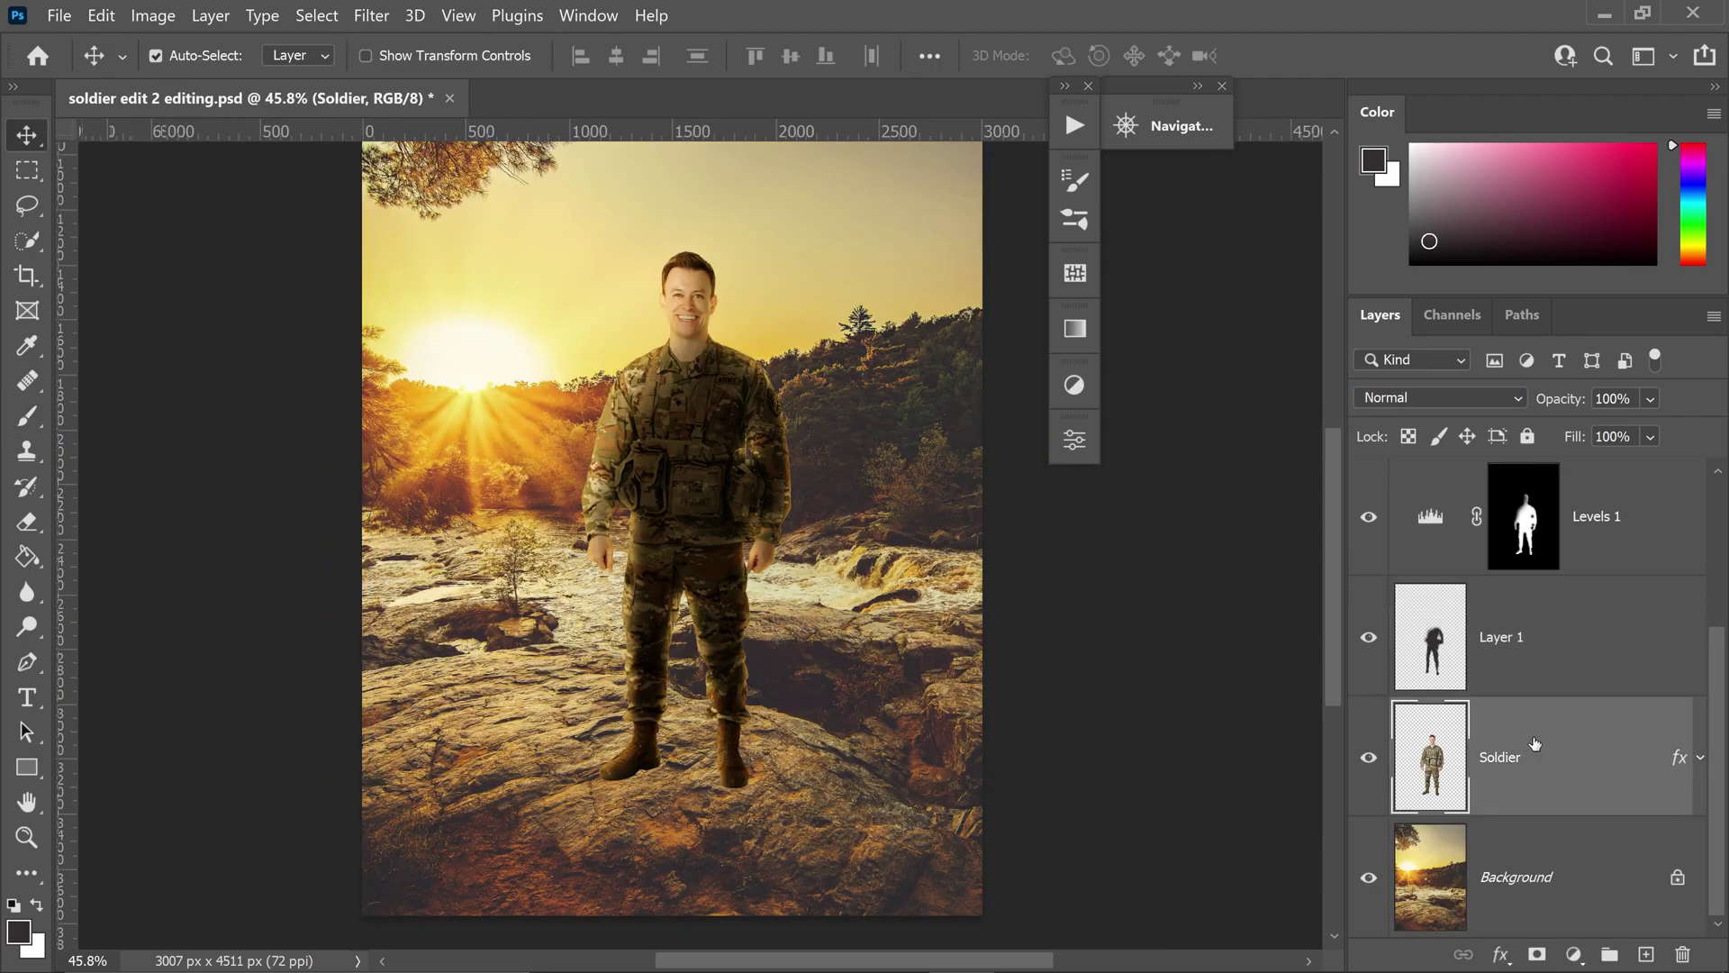
key(ctrl+j)
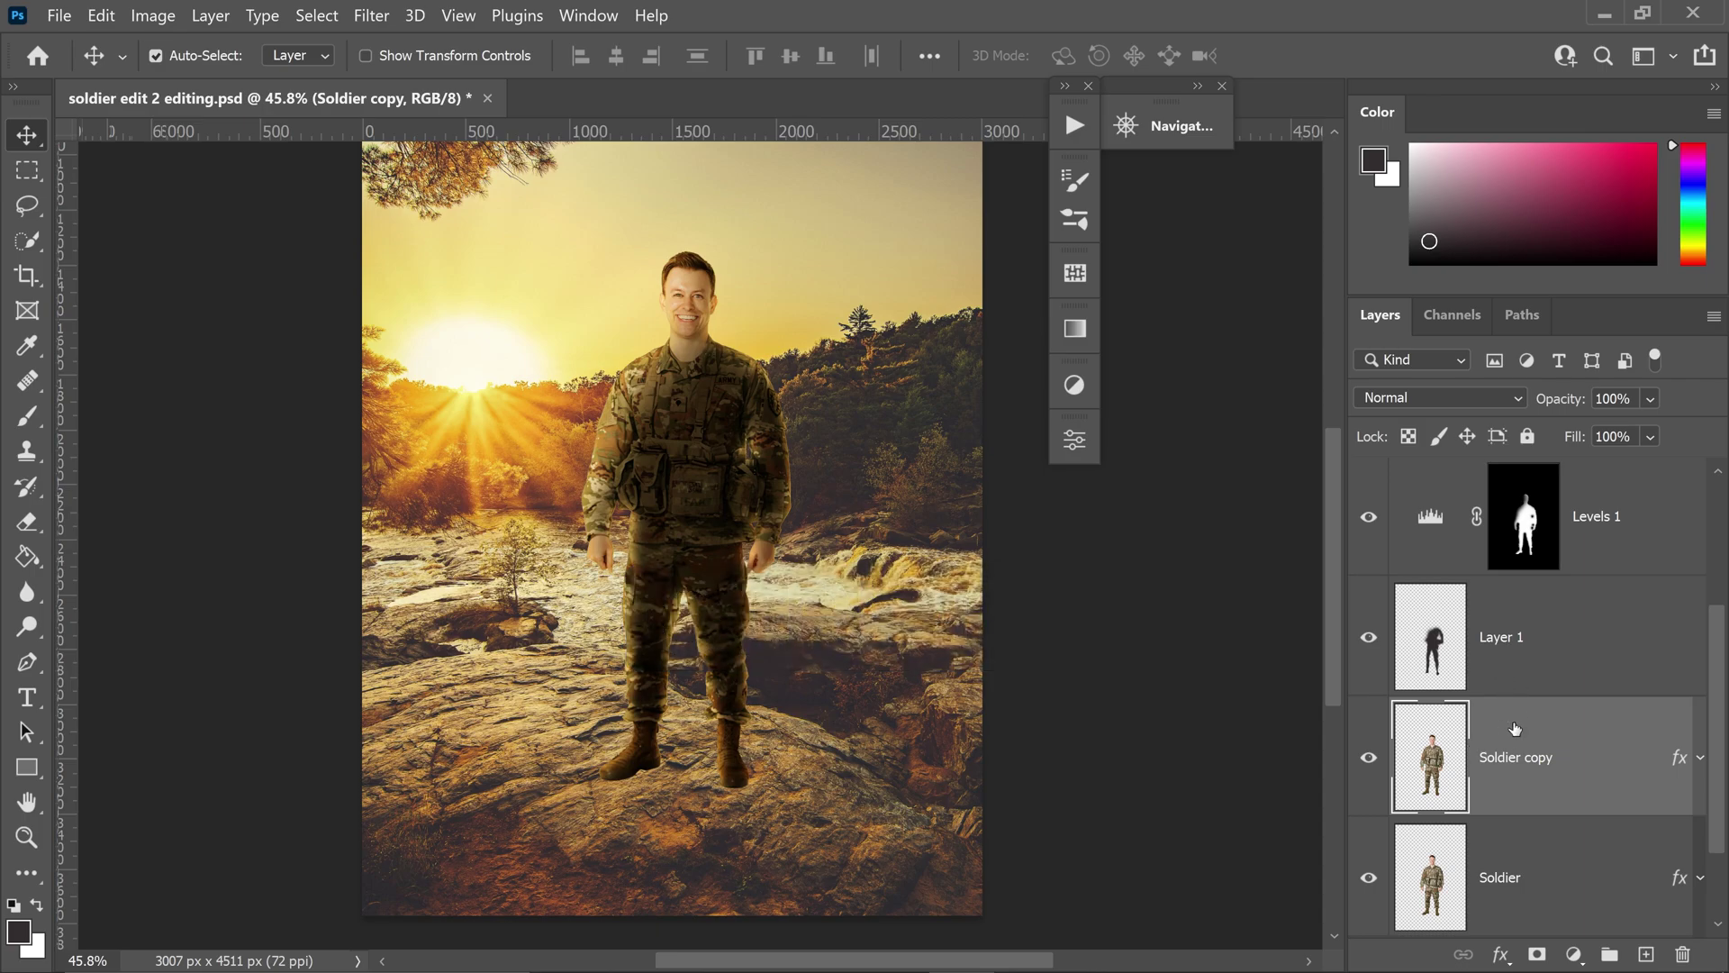
right_click(1514, 728)
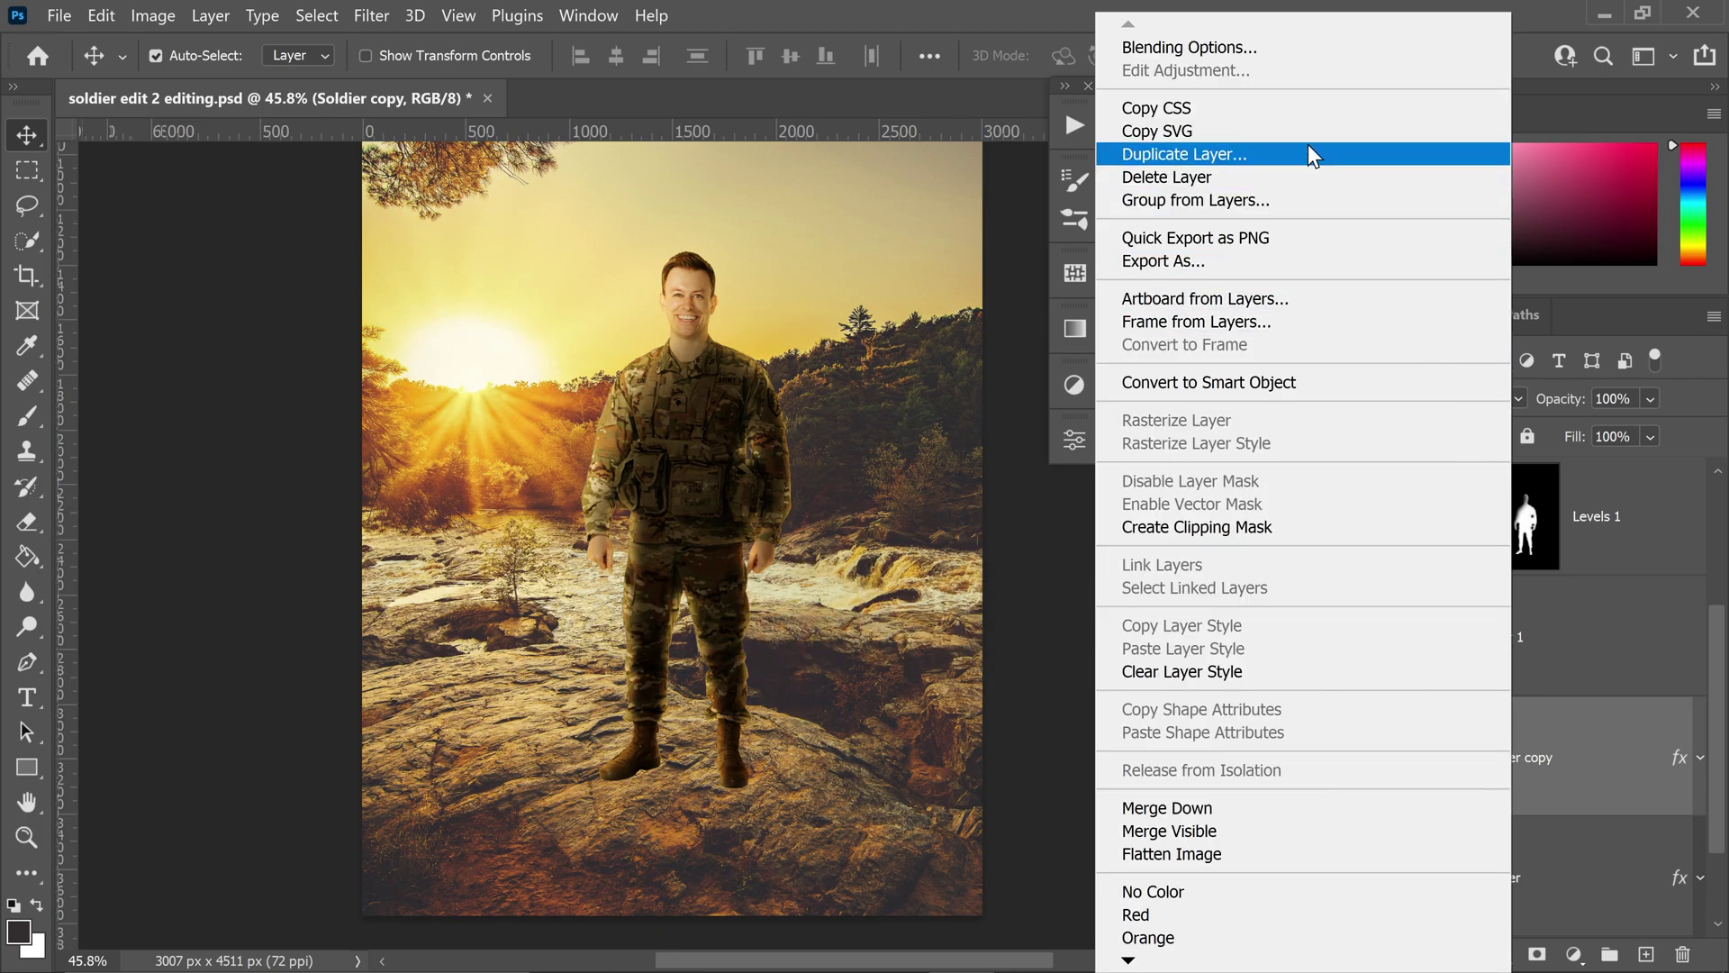
click(1216, 50)
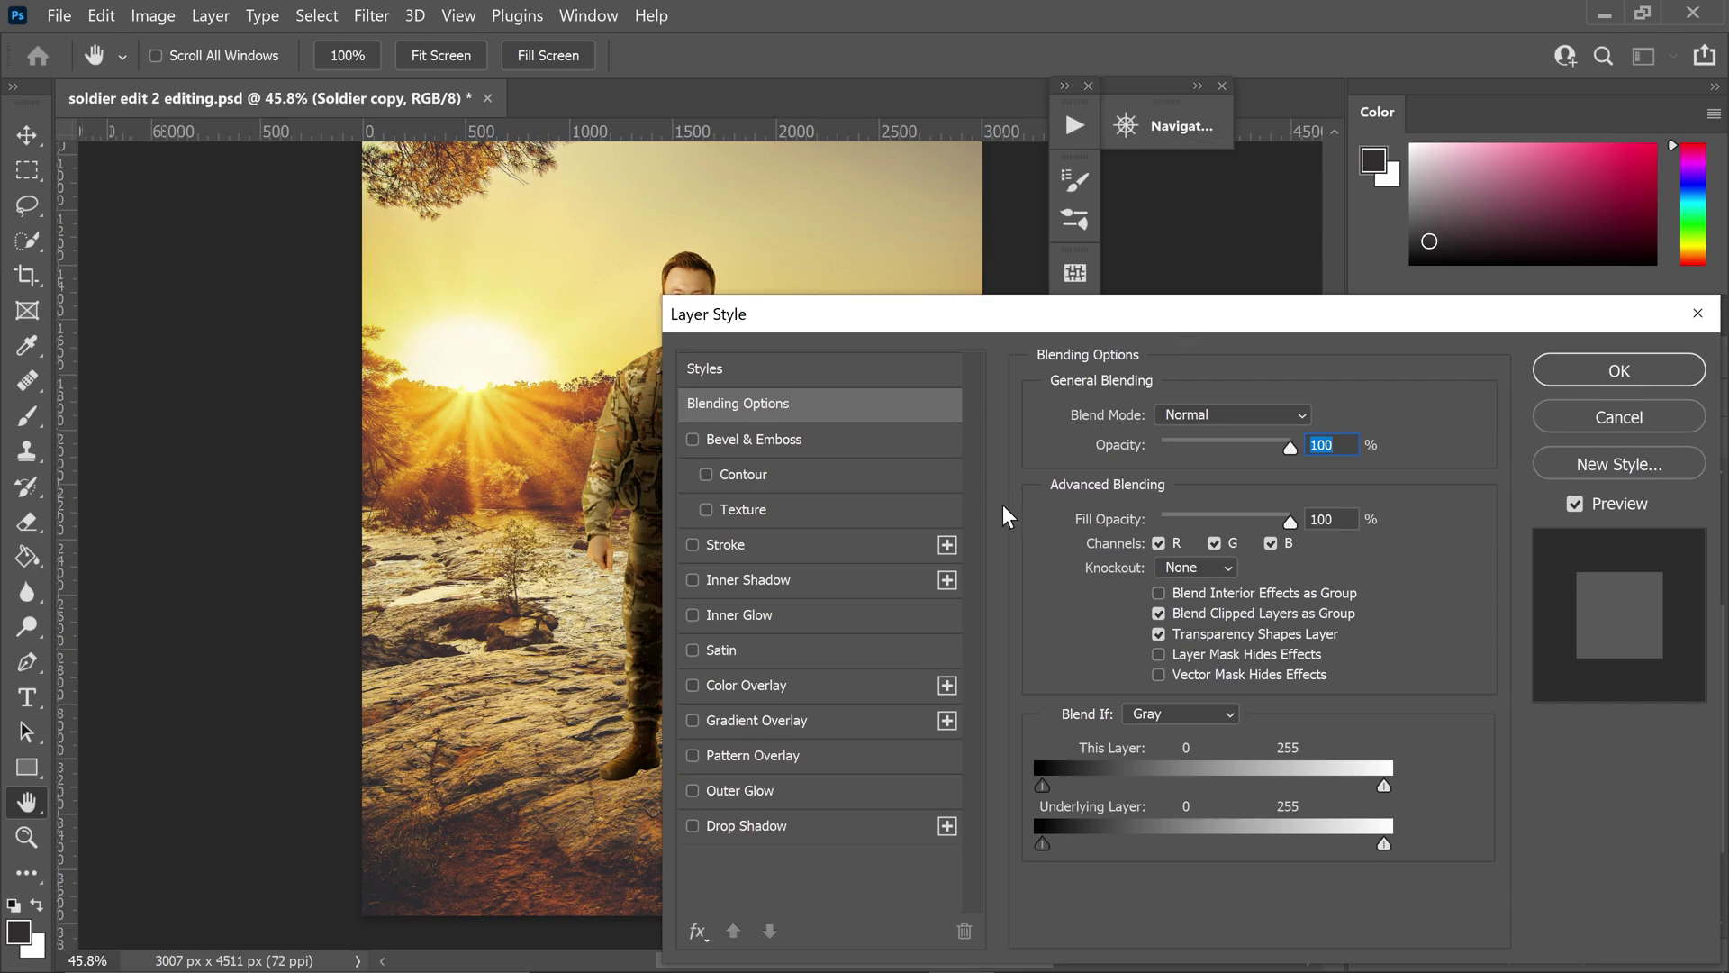
drag(862, 333, 1021, 292)
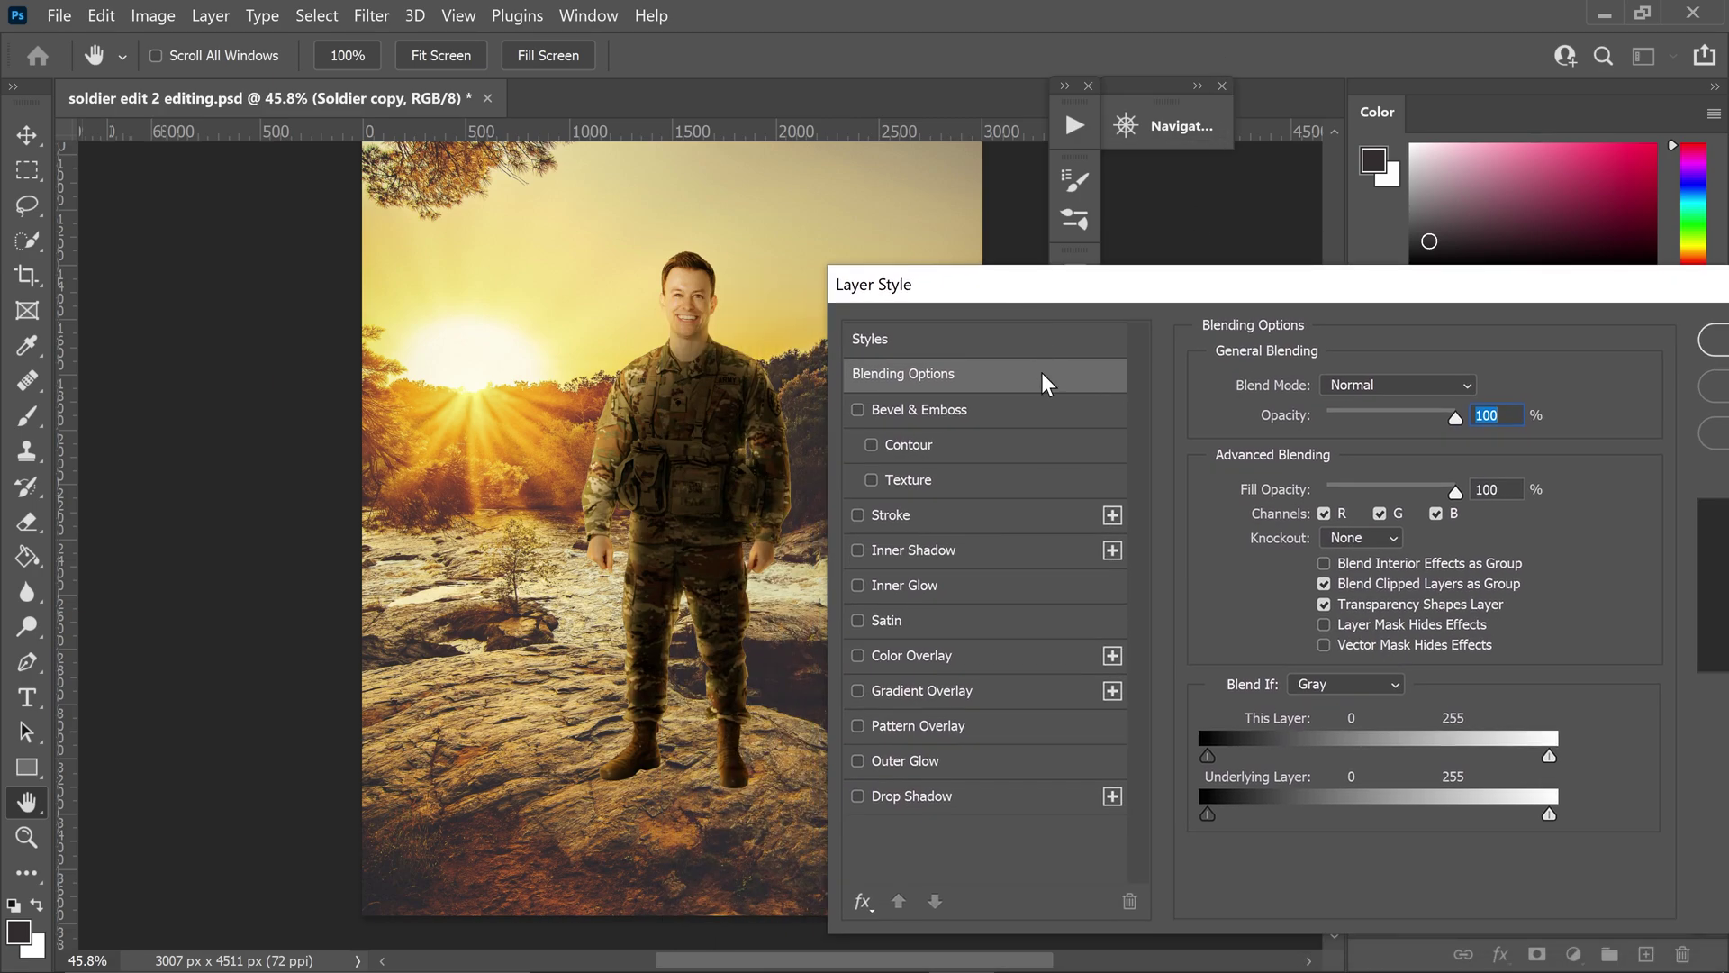
click(900, 581)
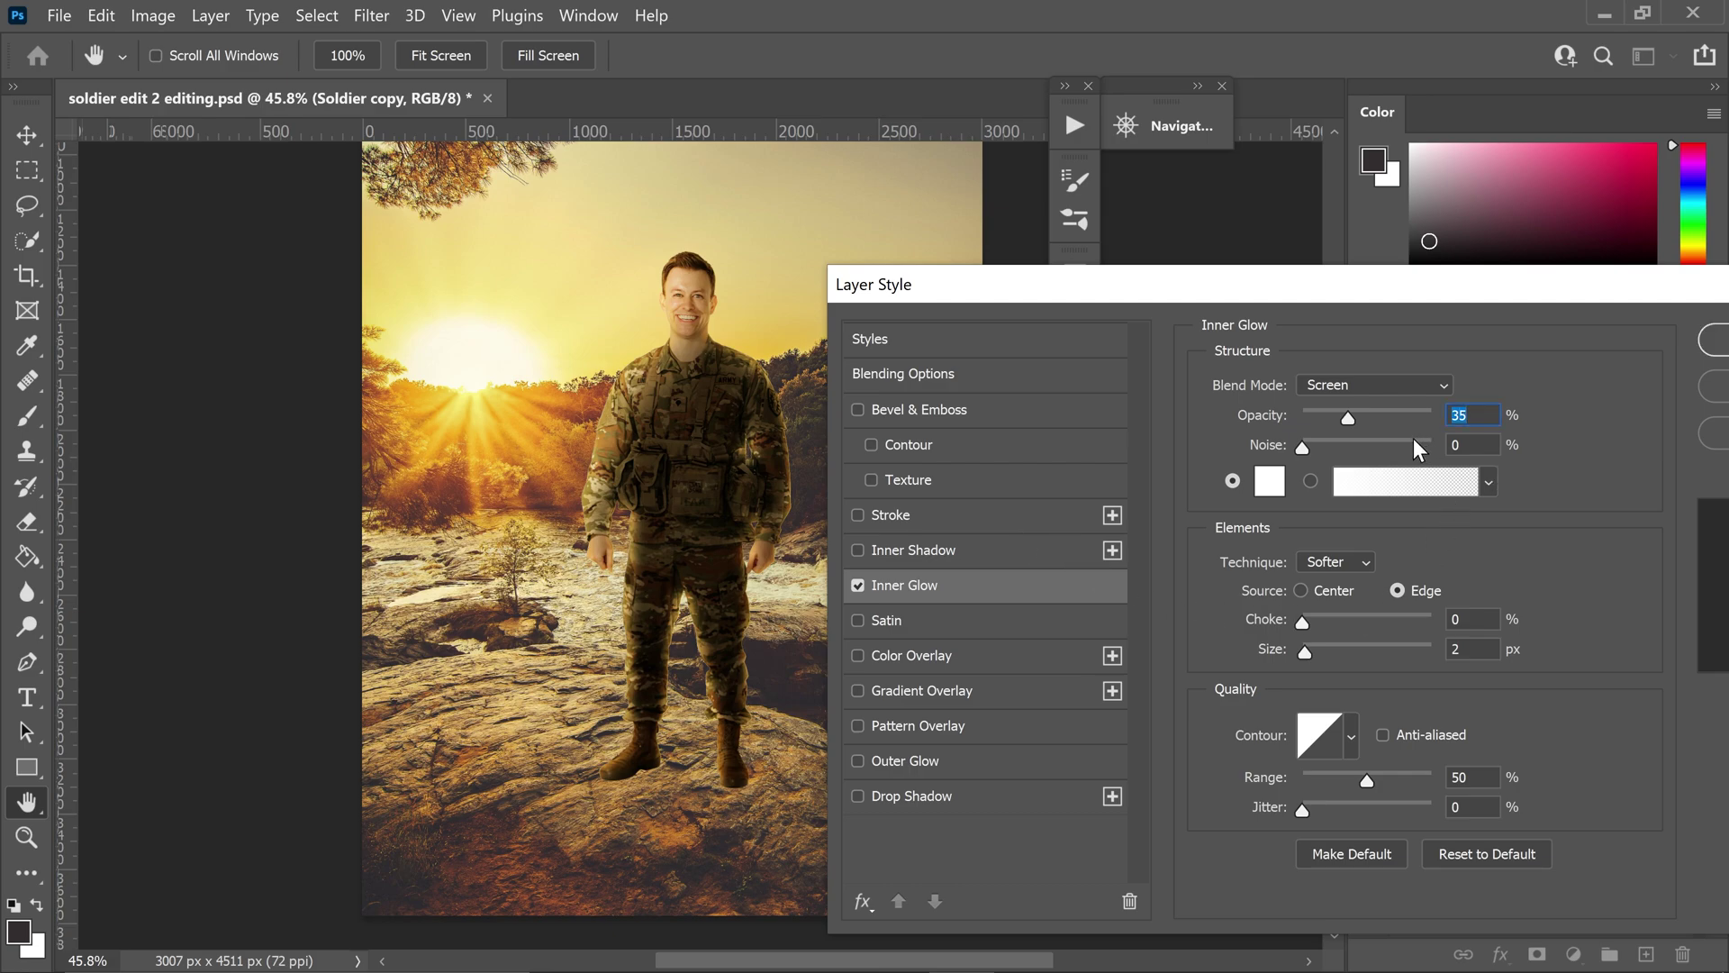
text(70)
text(24)
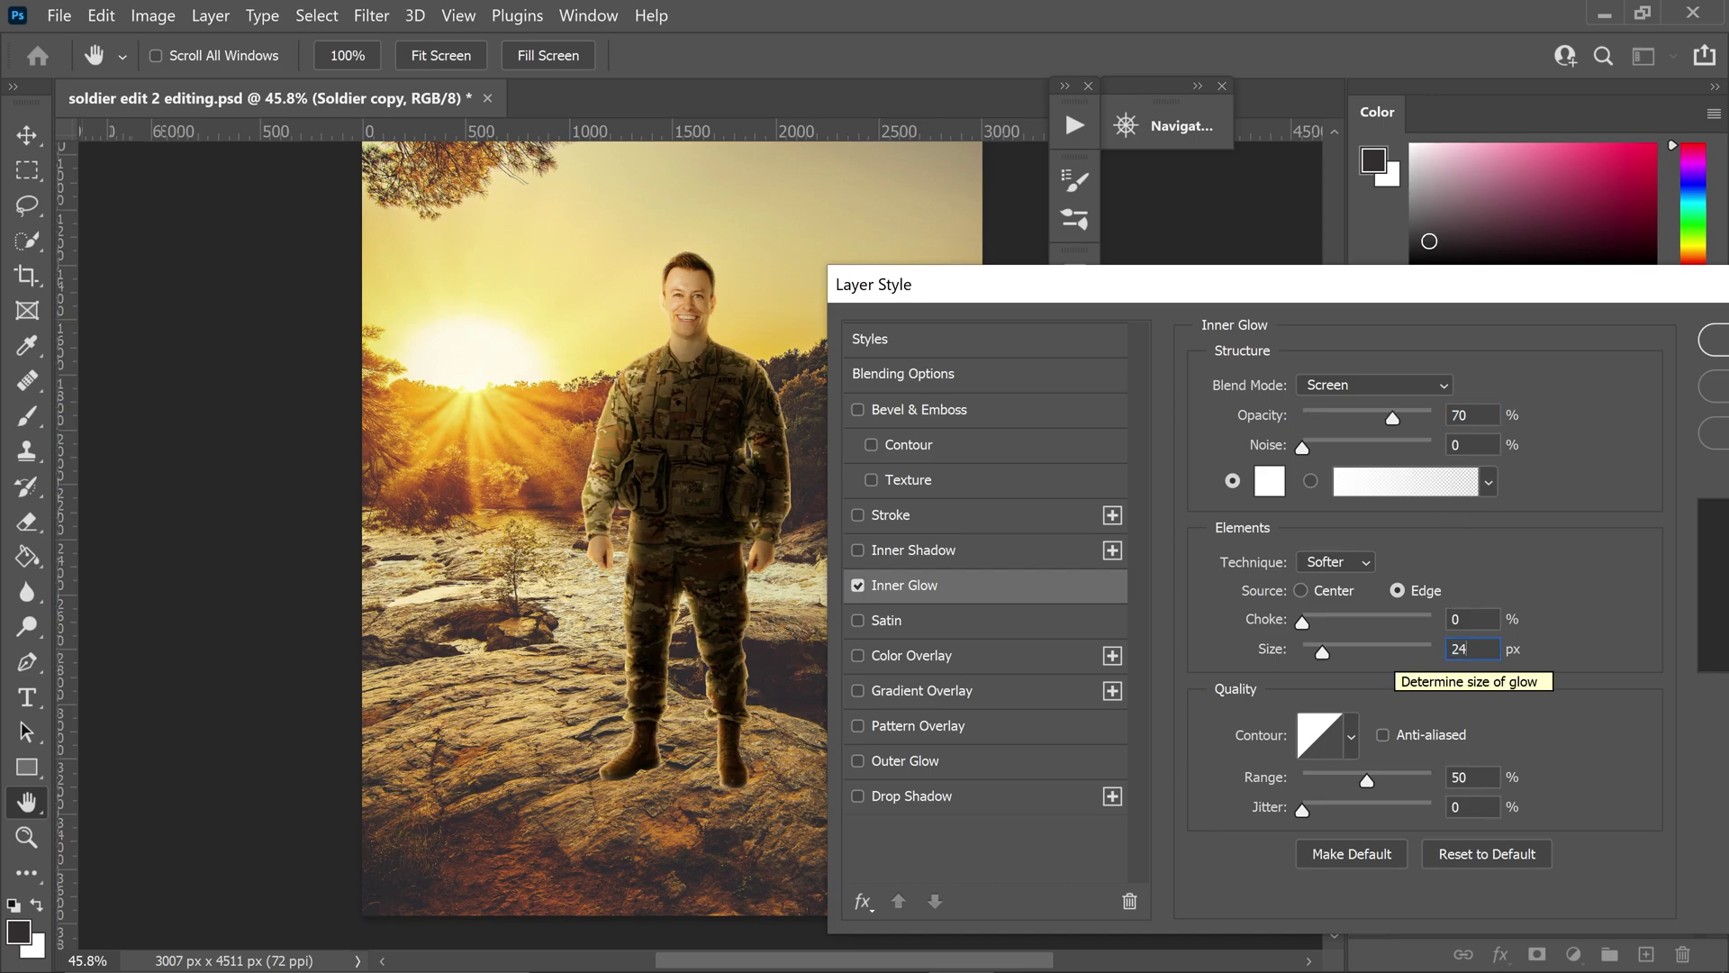
drag(1463, 283, 1309, 269)
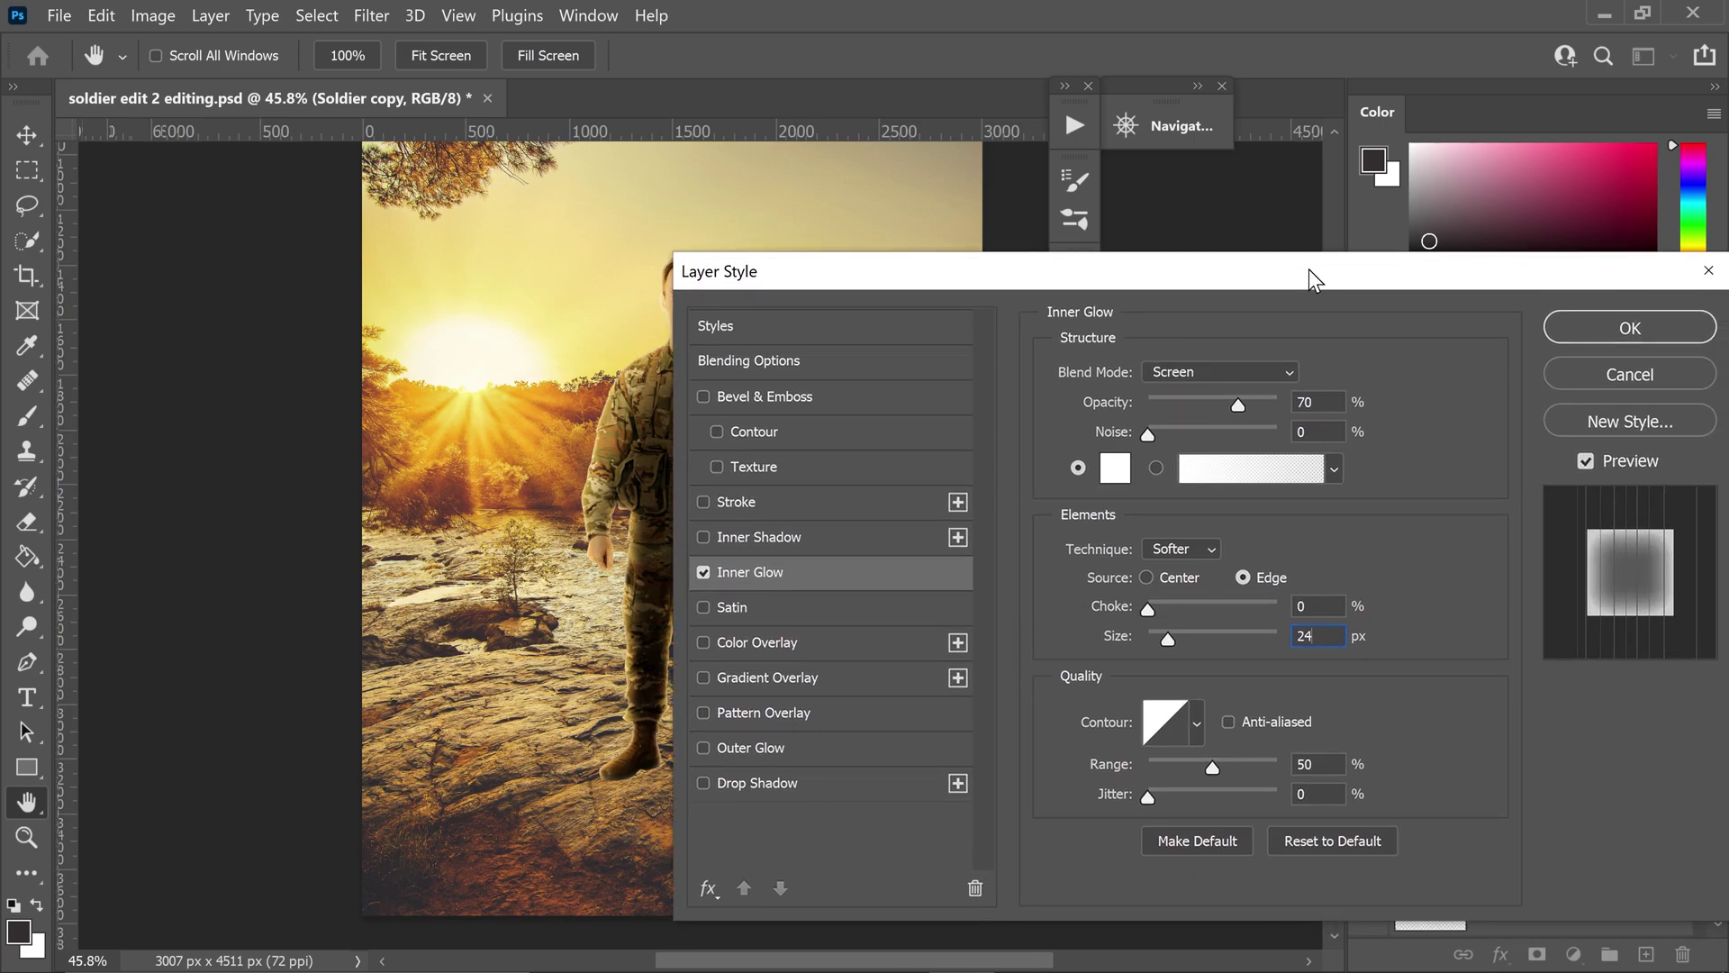
click(1567, 323)
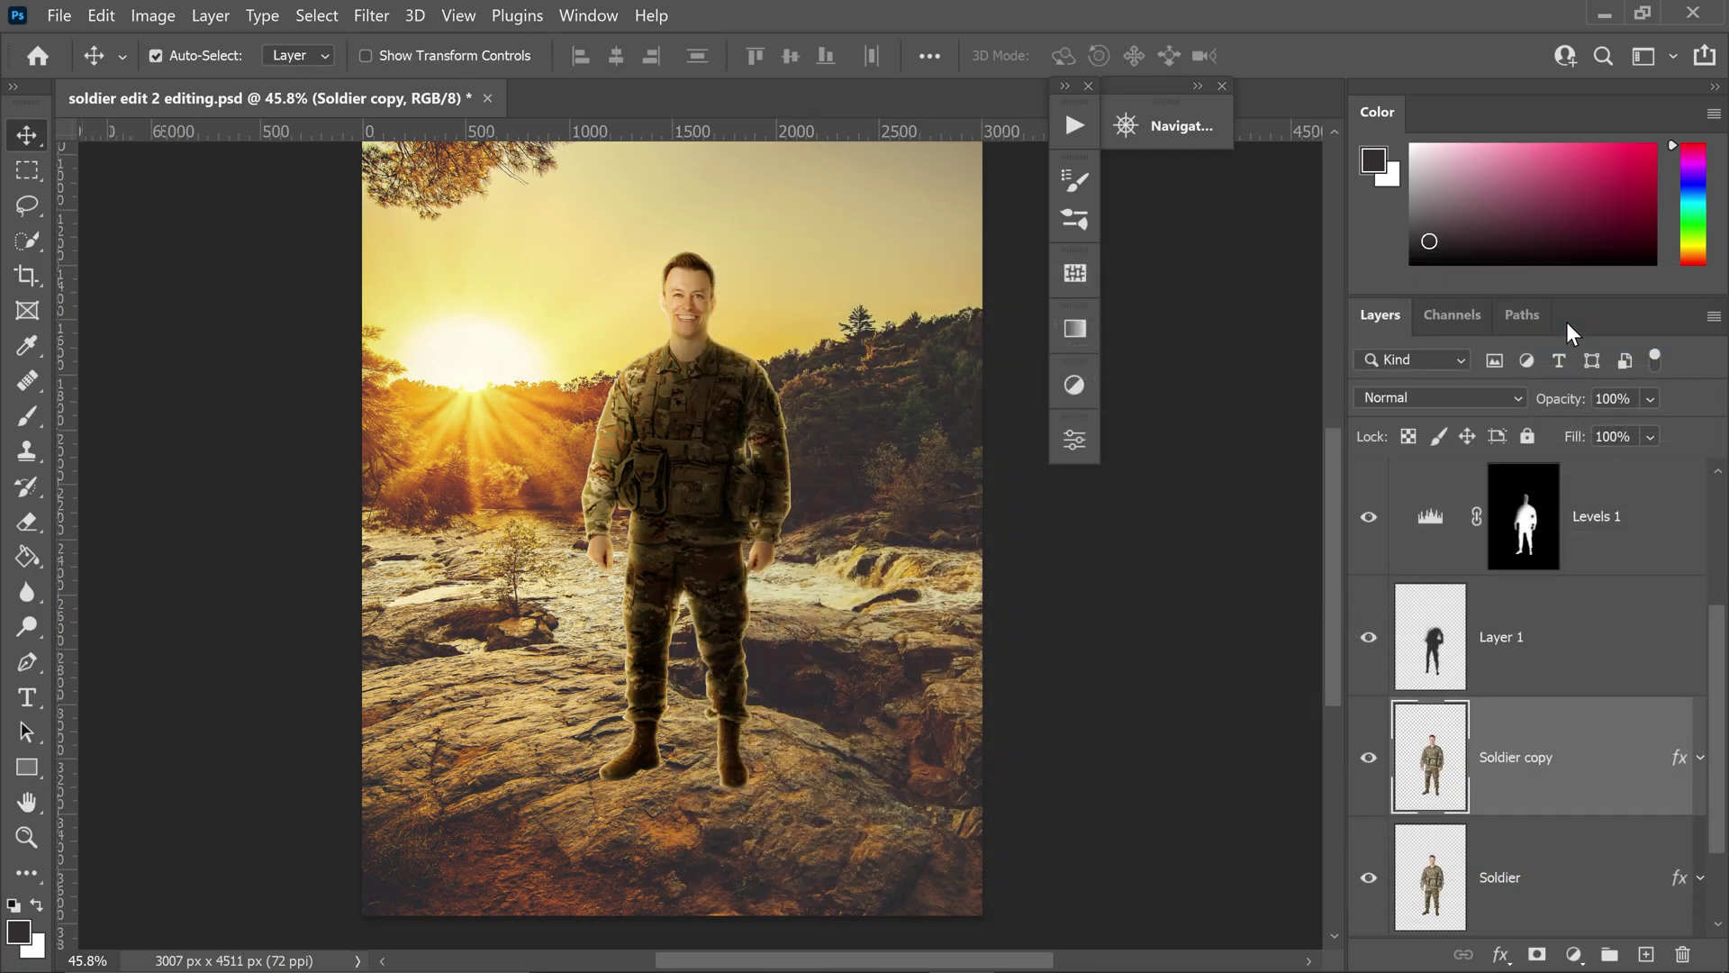
- Convert Soldier copy to a smart object and mask its glow off both boot soles
right_click(1549, 729)
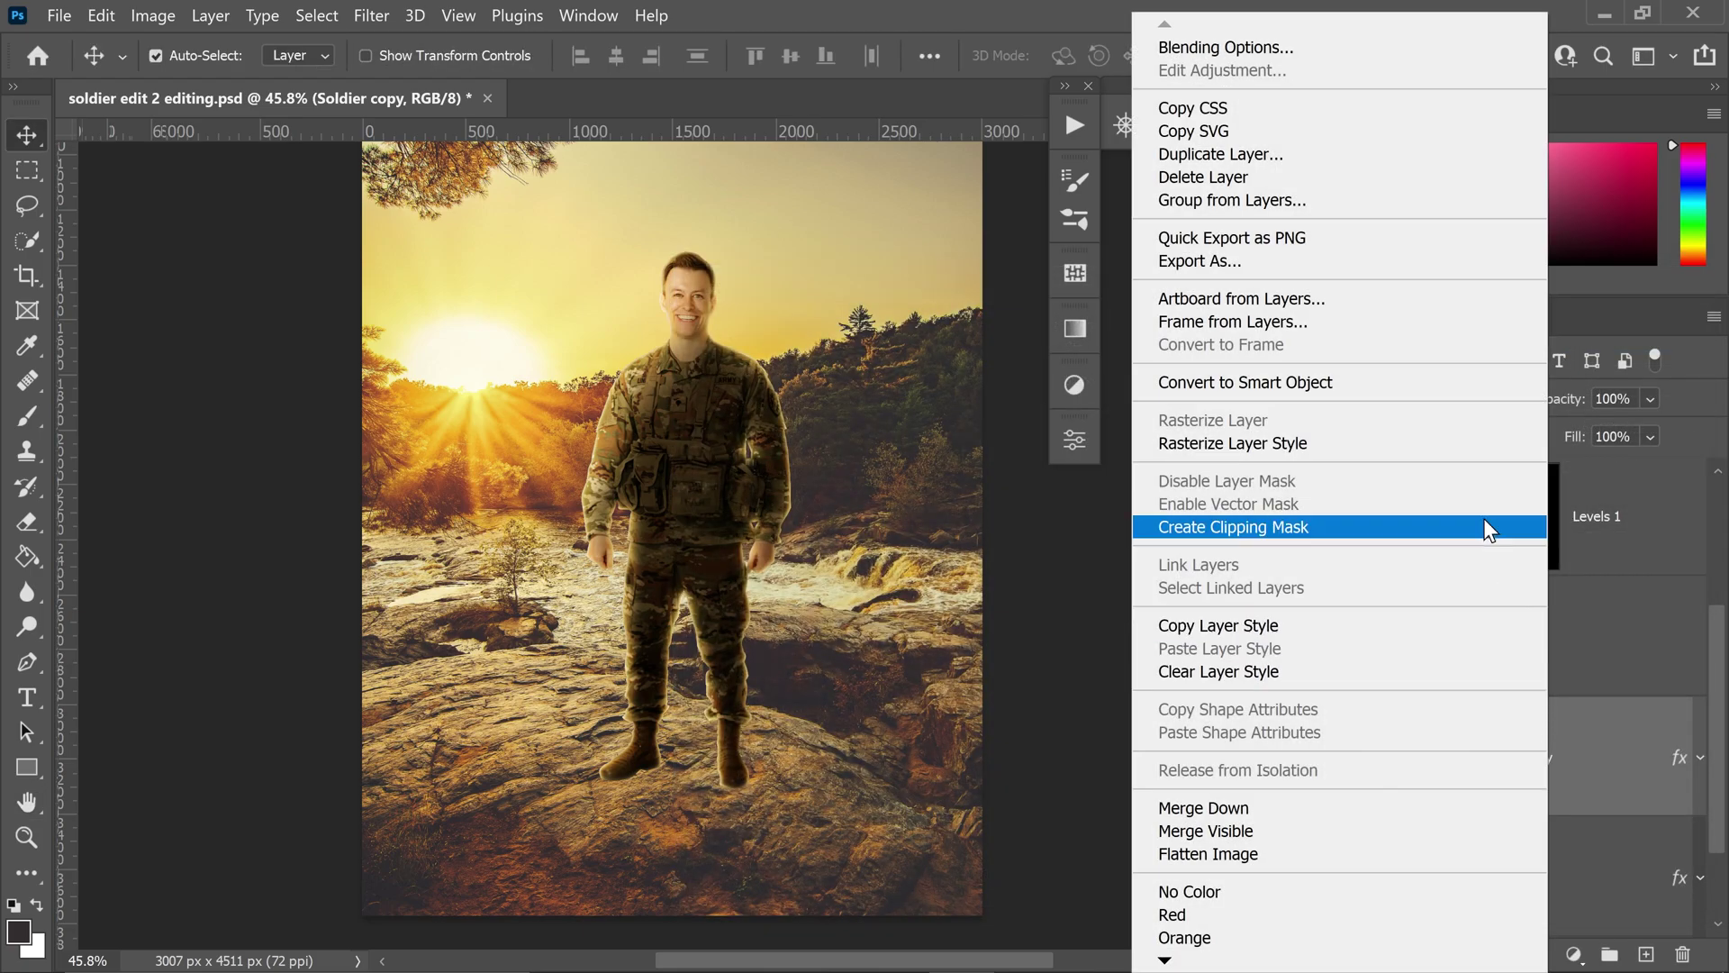
click(1393, 387)
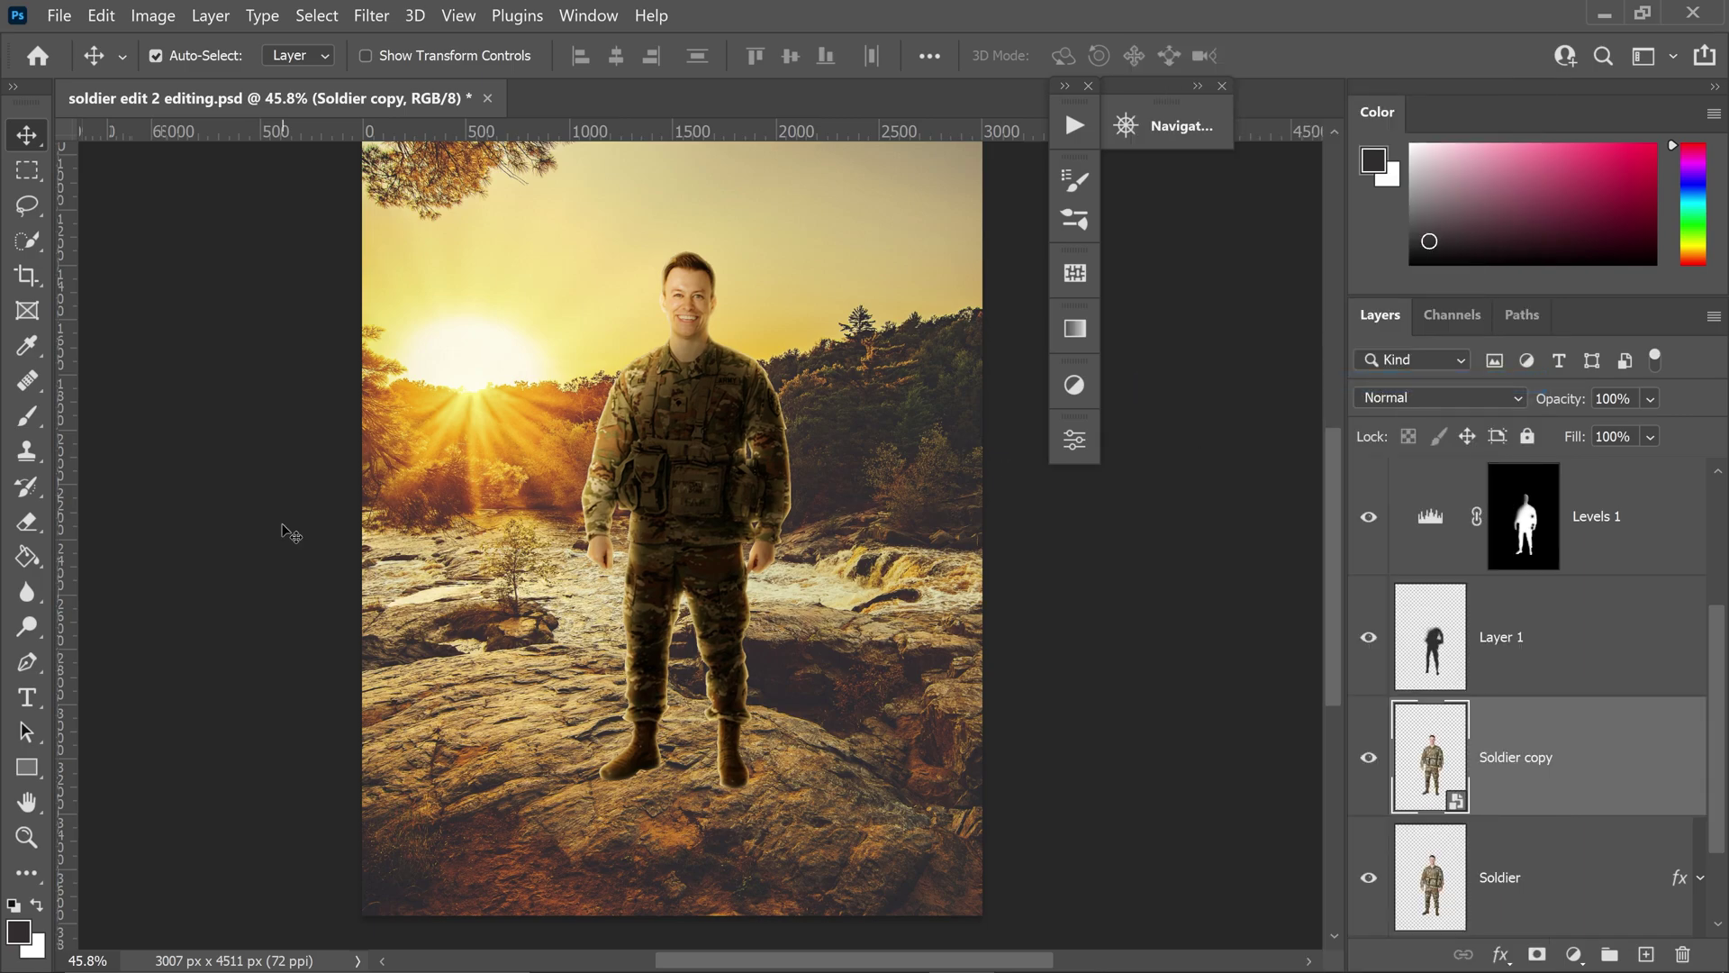
click(26, 420)
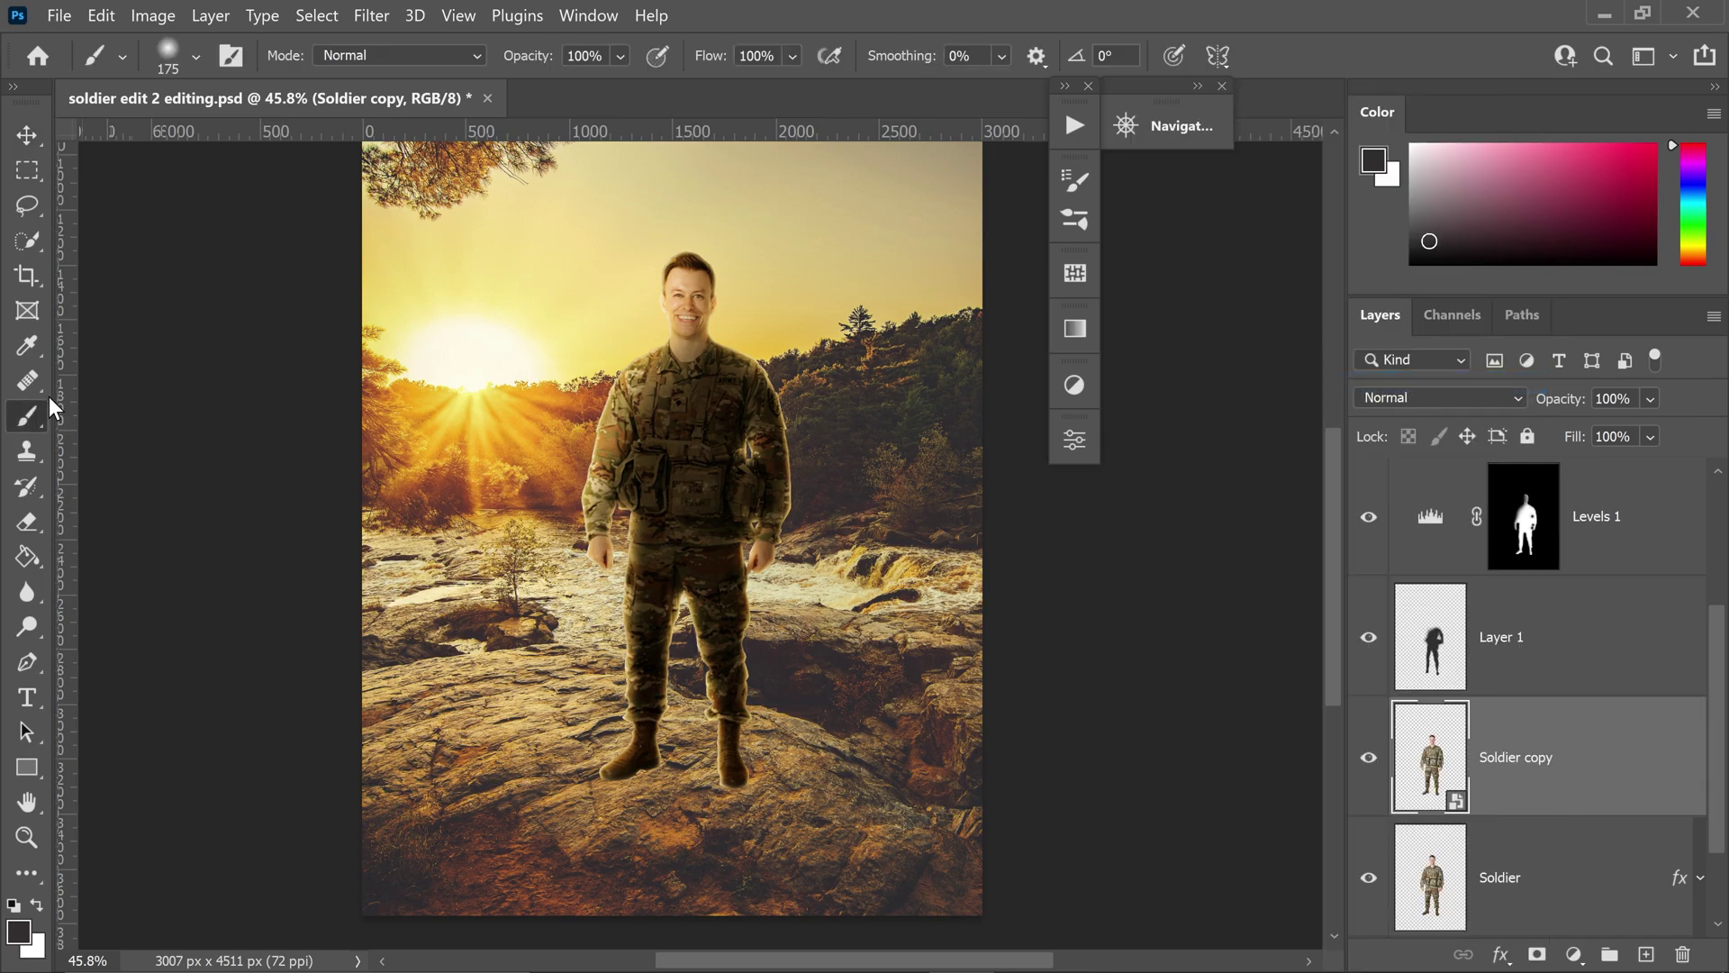
click(1538, 955)
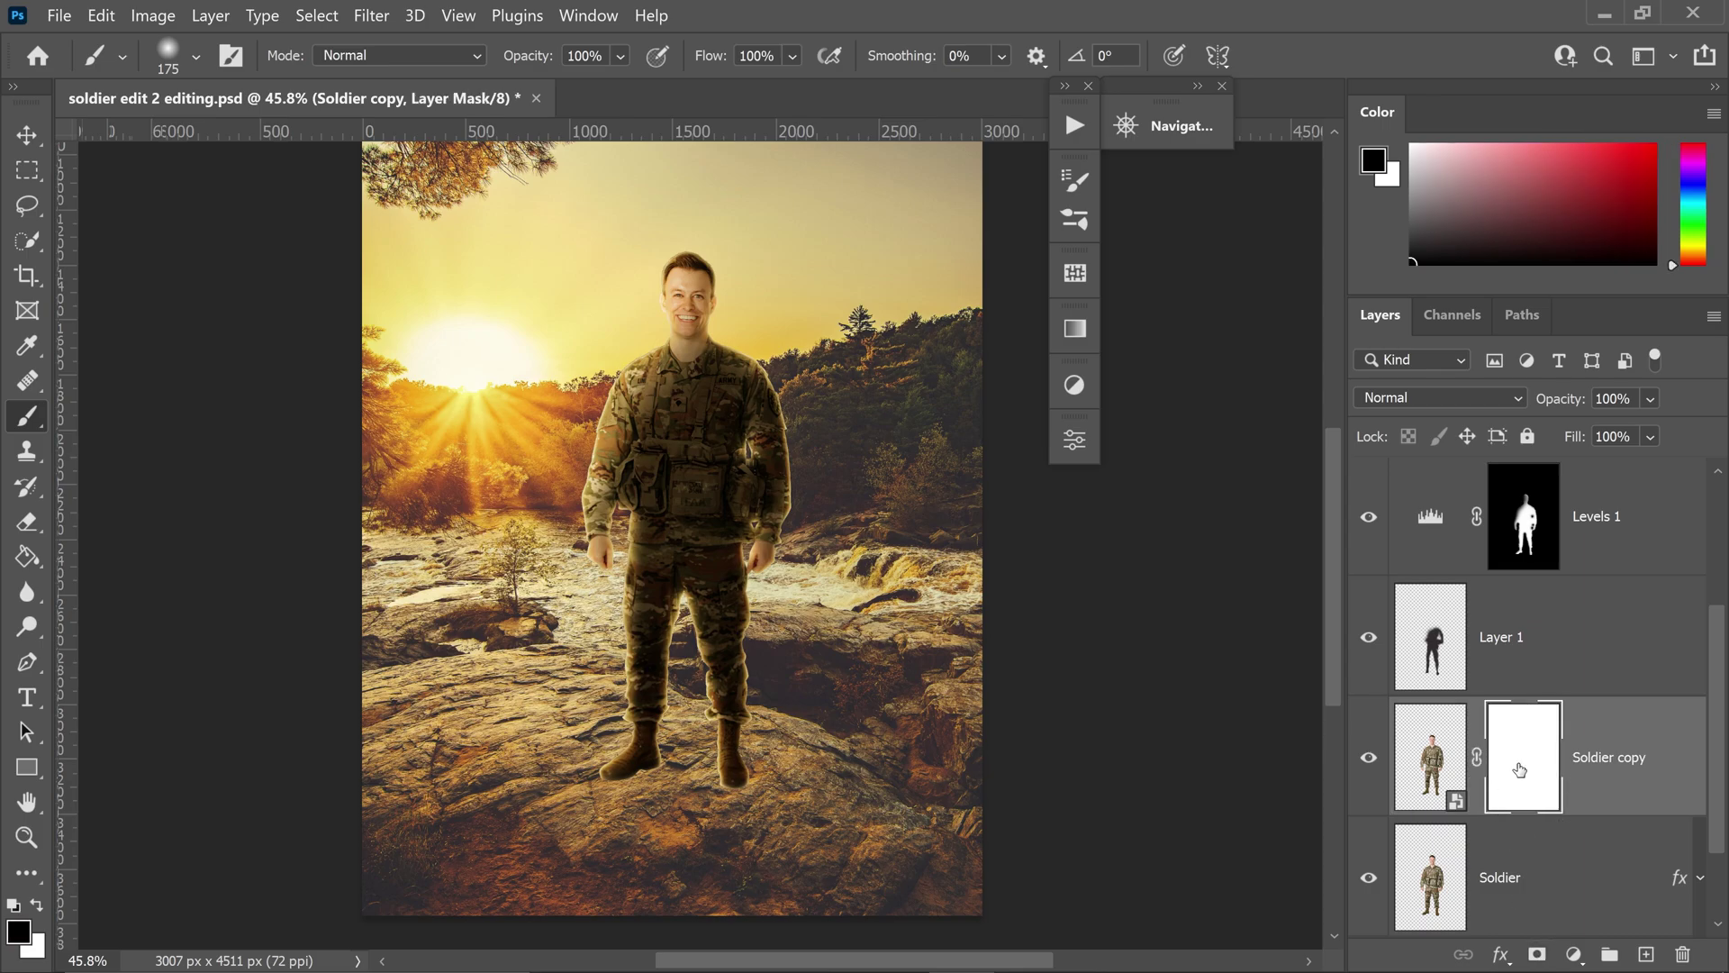
scroll(652, 806, up, 5)
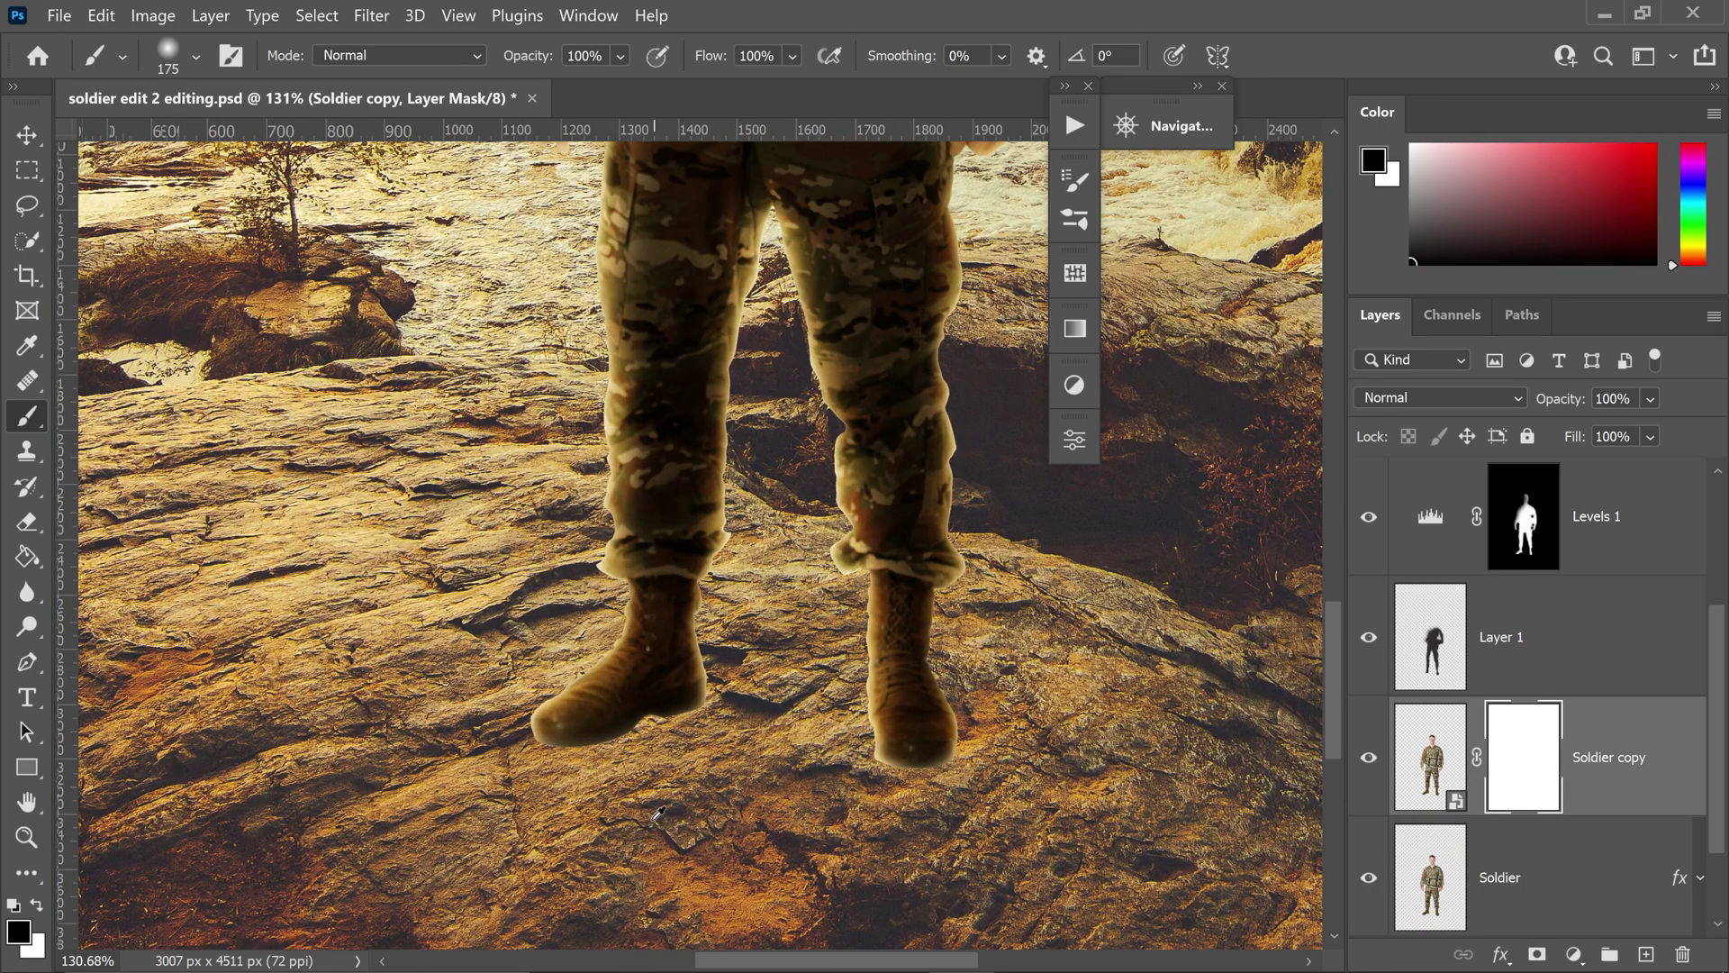
scroll(658, 813, up, 2)
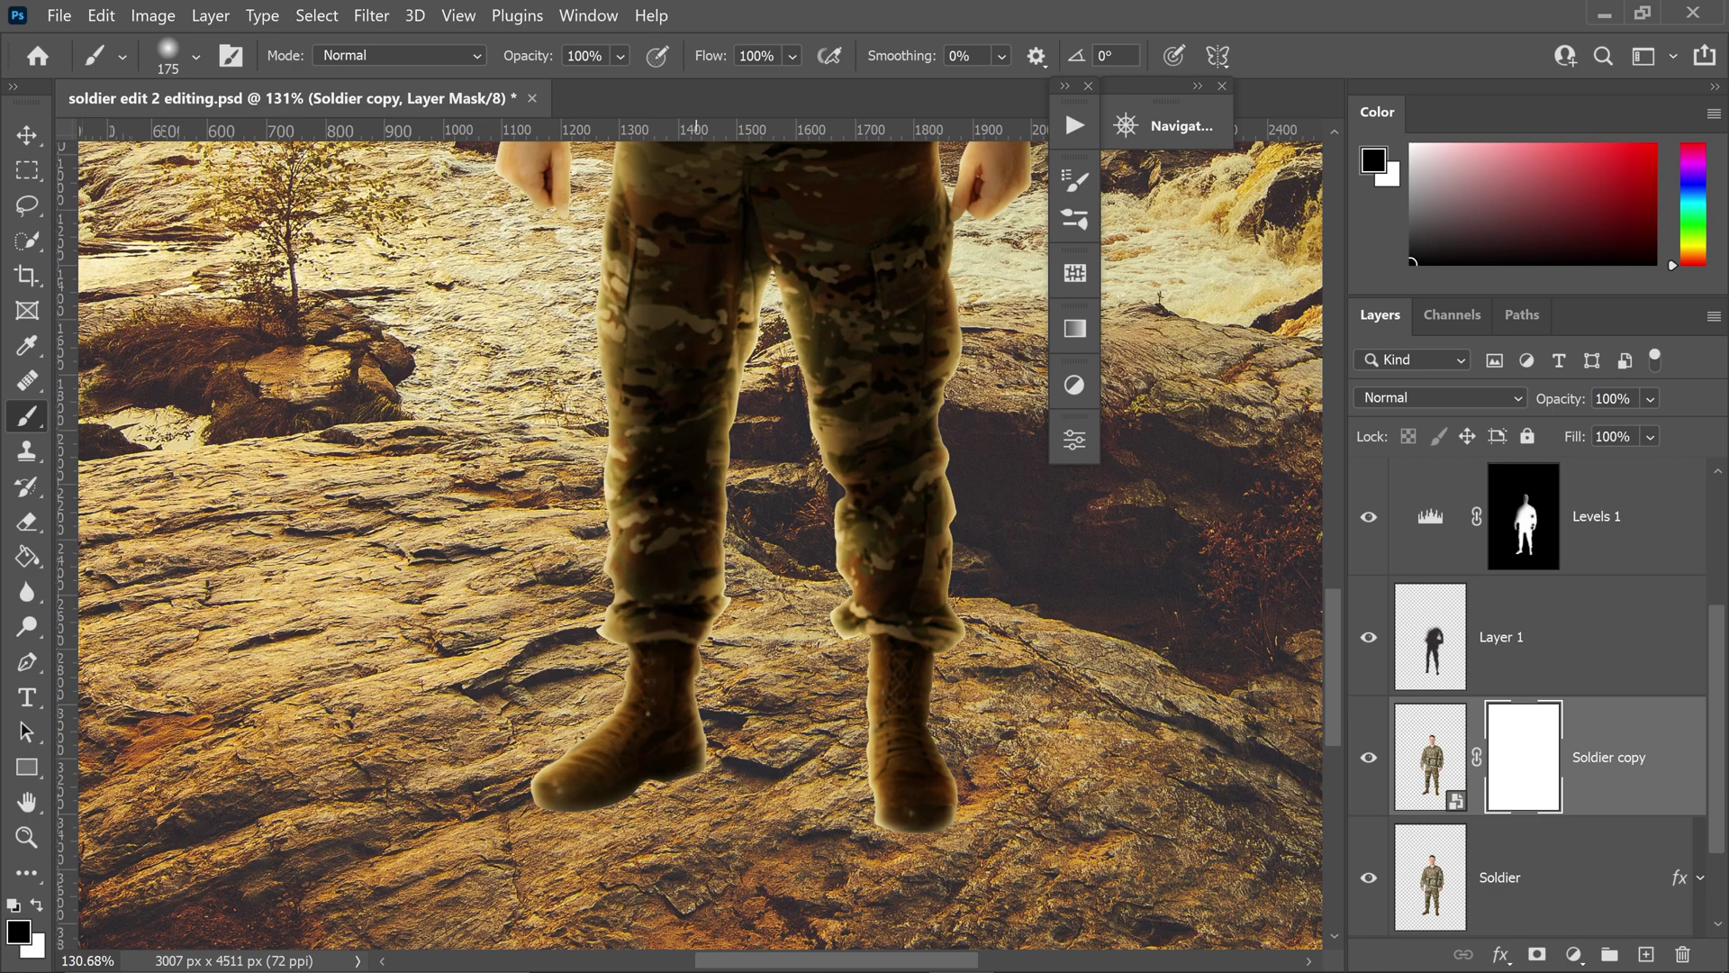
mouse_move(660, 774)
mouse_down()
mouse_move(593, 809)
mouse_move(683, 772)
mouse_up()
mouse_move(878, 833)
mouse_down()
mouse_move(911, 805)
mouse_move(959, 837)
mouse_up()
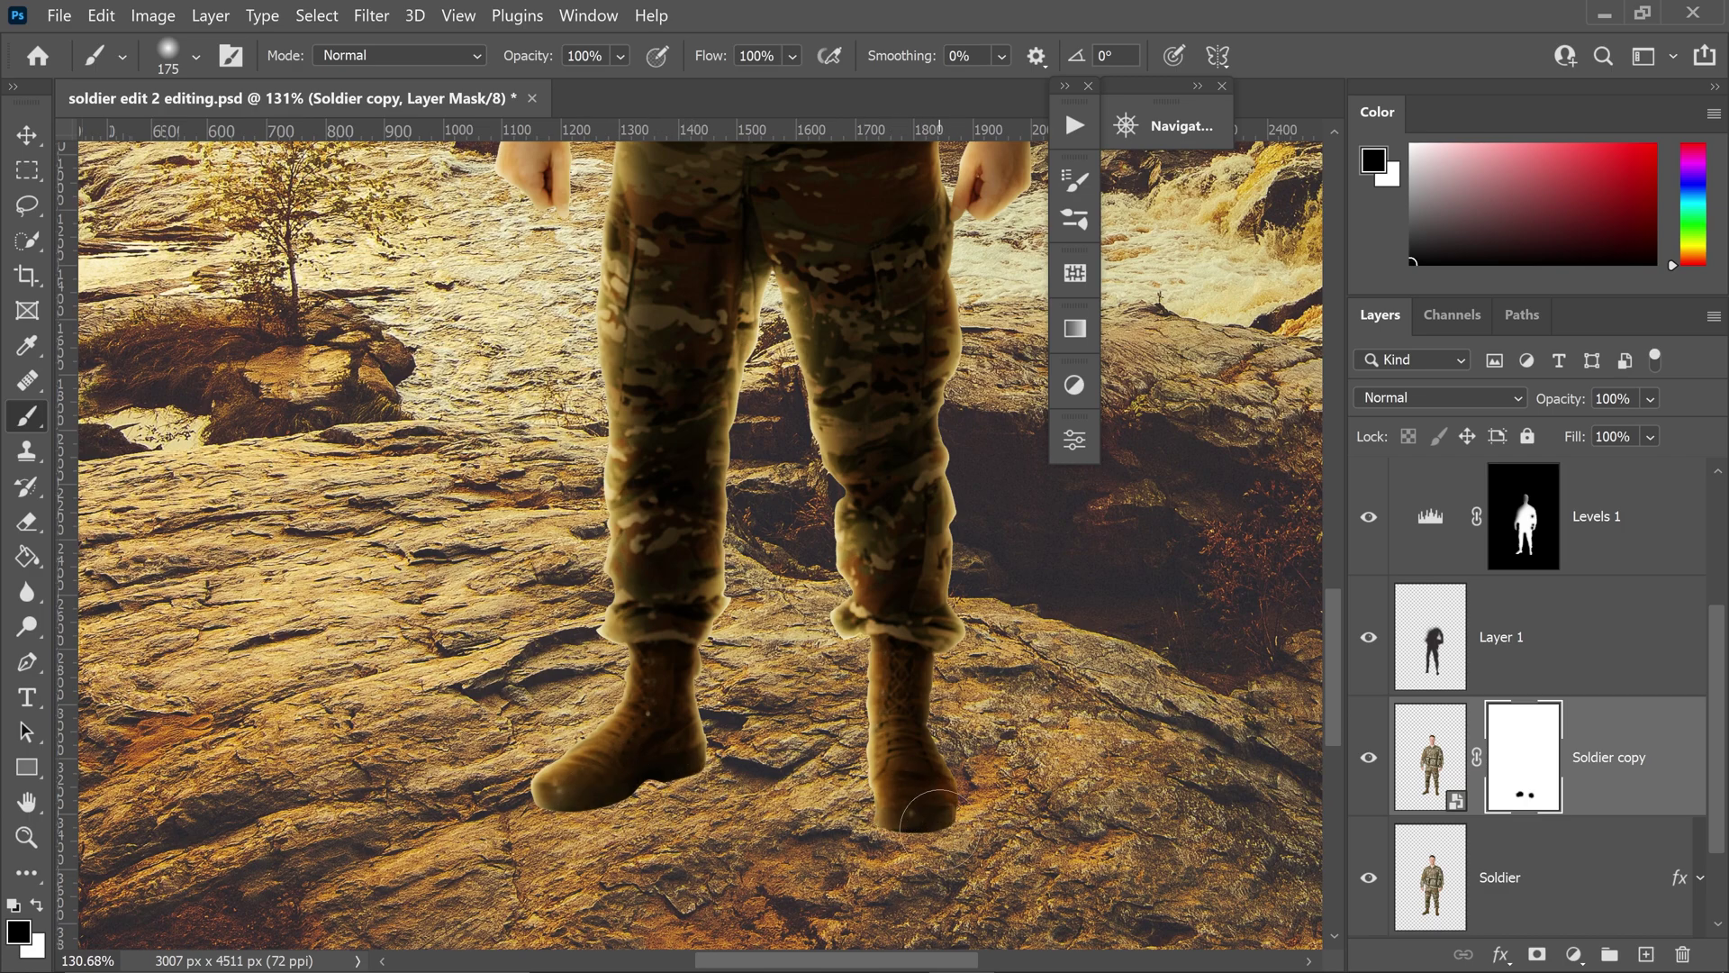
- Fade Soldier copy to 30% opacity
key(ctrl+0)
key(v)
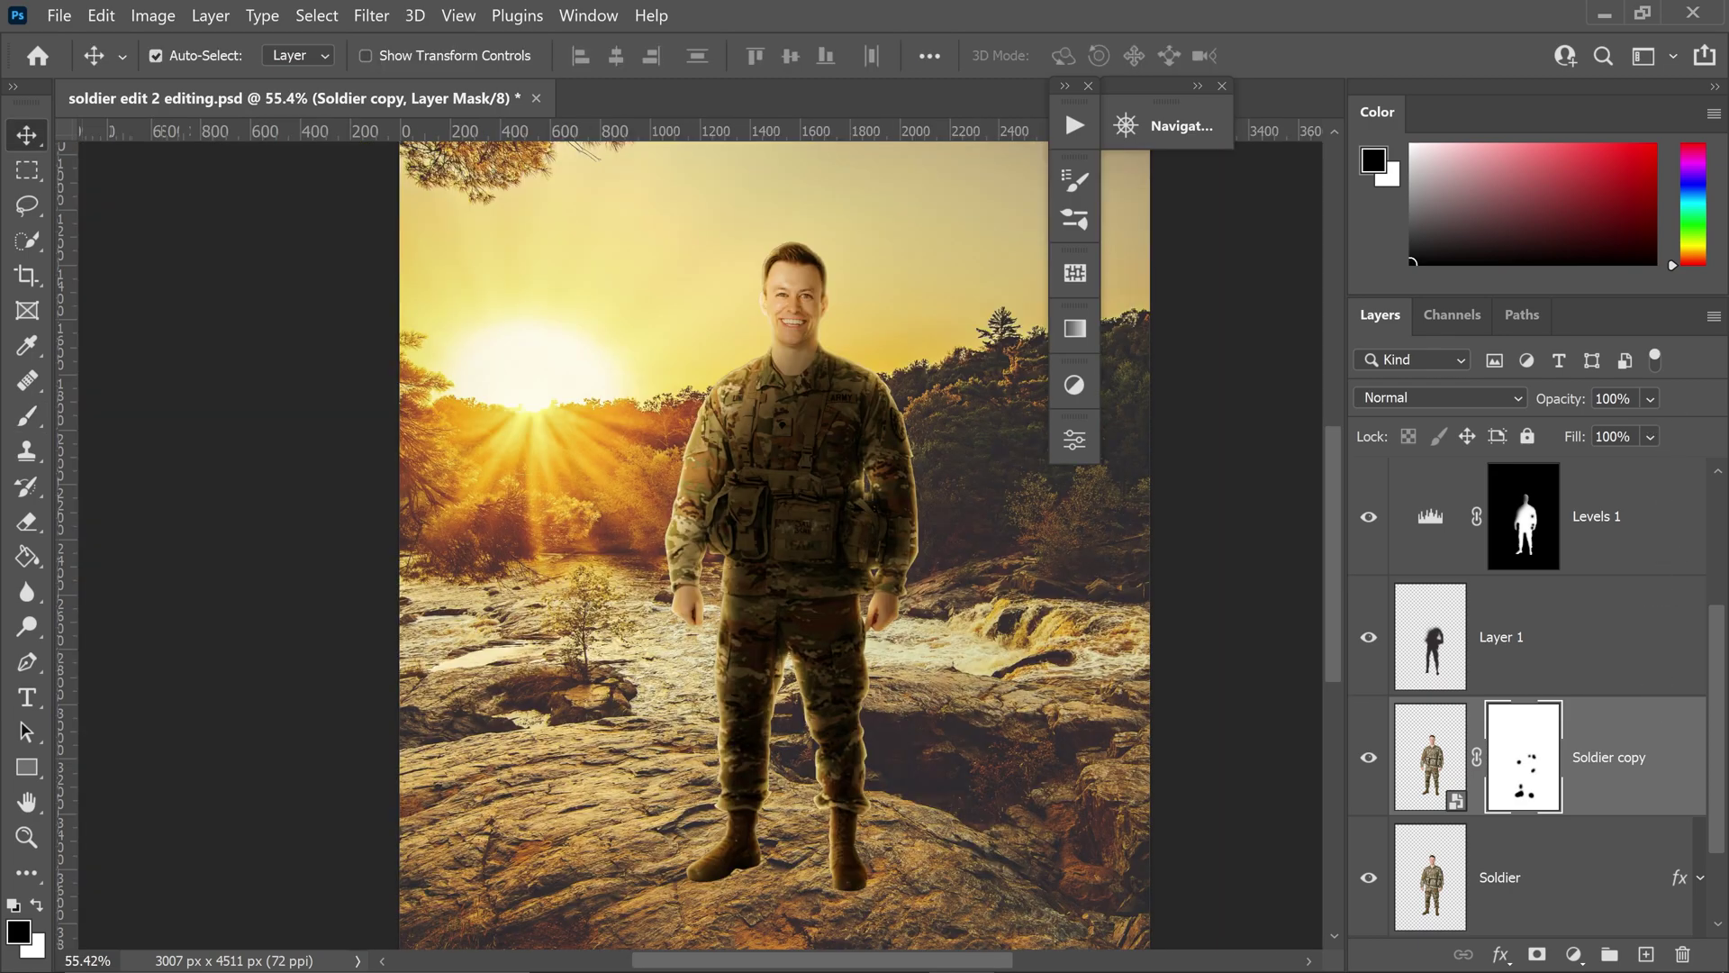
text(30)
key(Return)
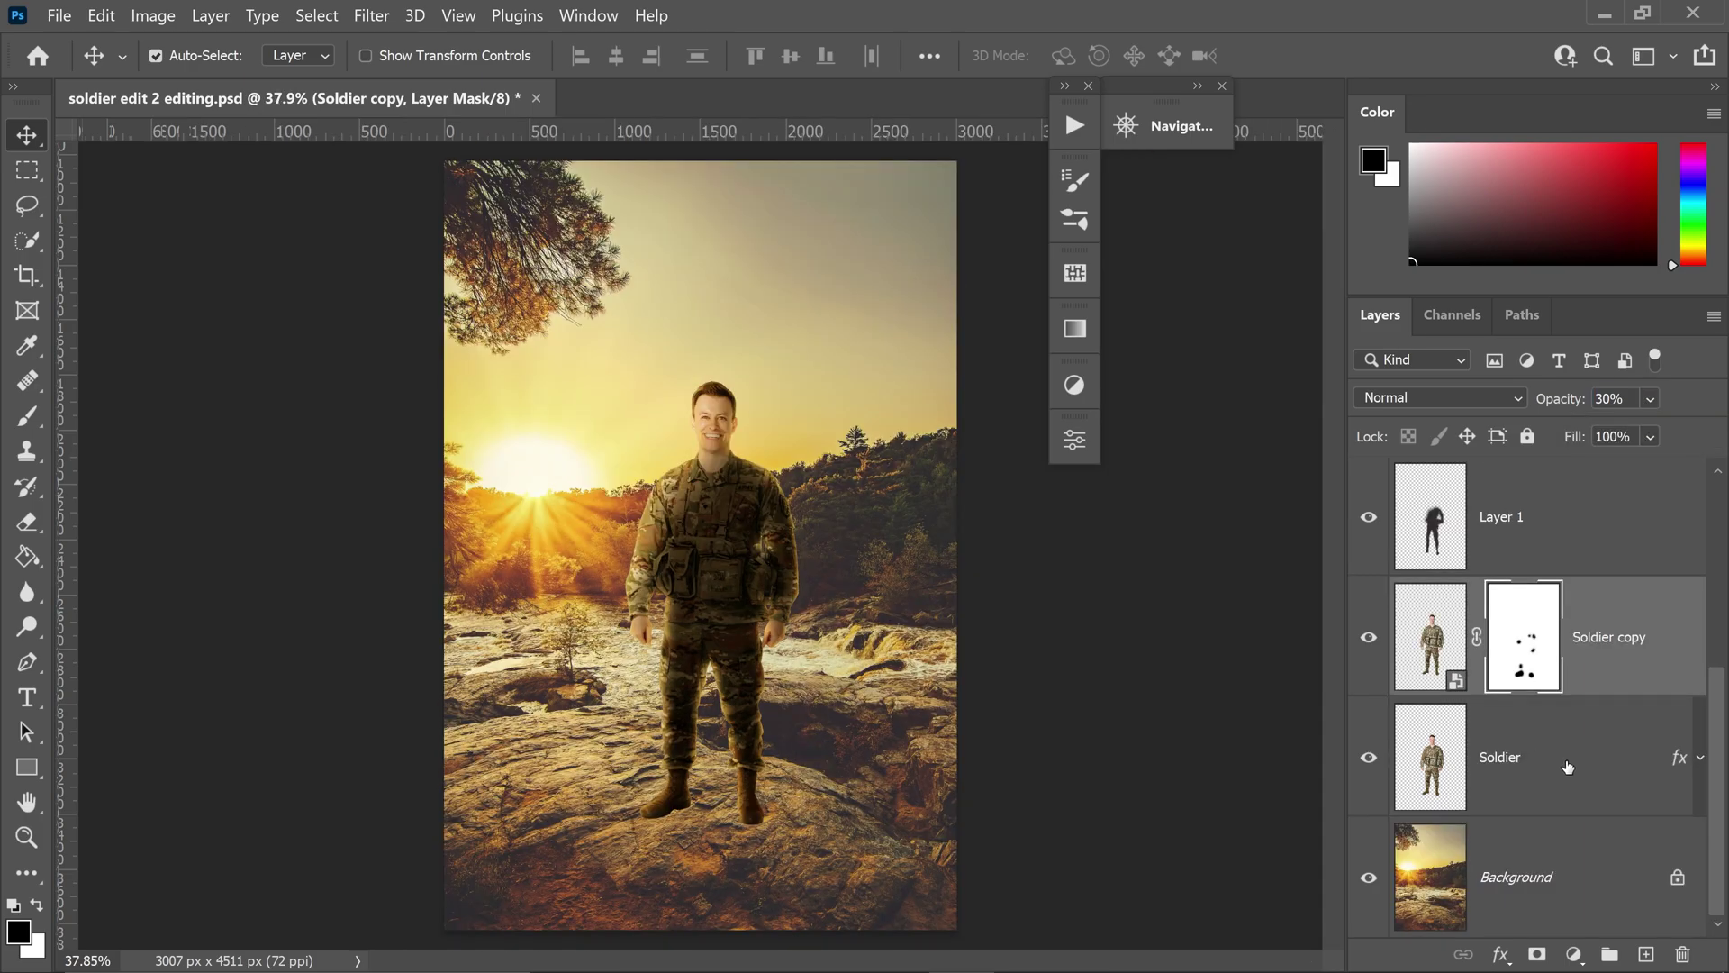
click(1567, 764)
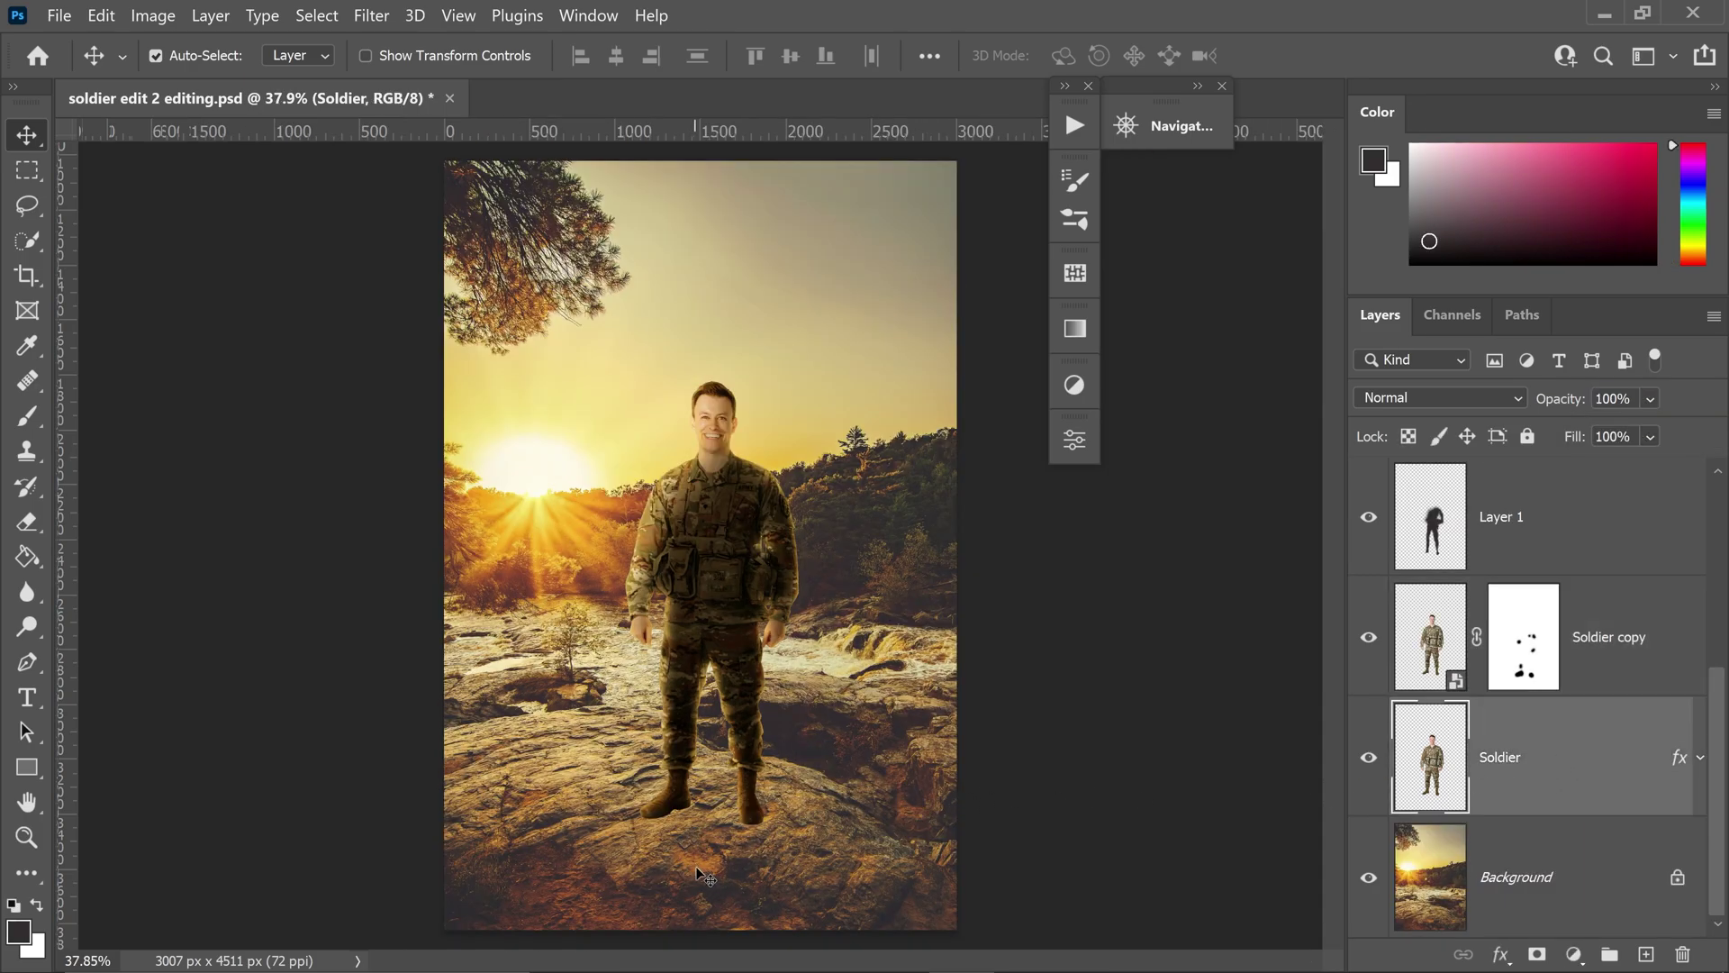
- Zoom in on the soldier's boots and set the brush colour to pure black 000000
scroll(707, 878, up, 3)
scroll(764, 874, up, 4)
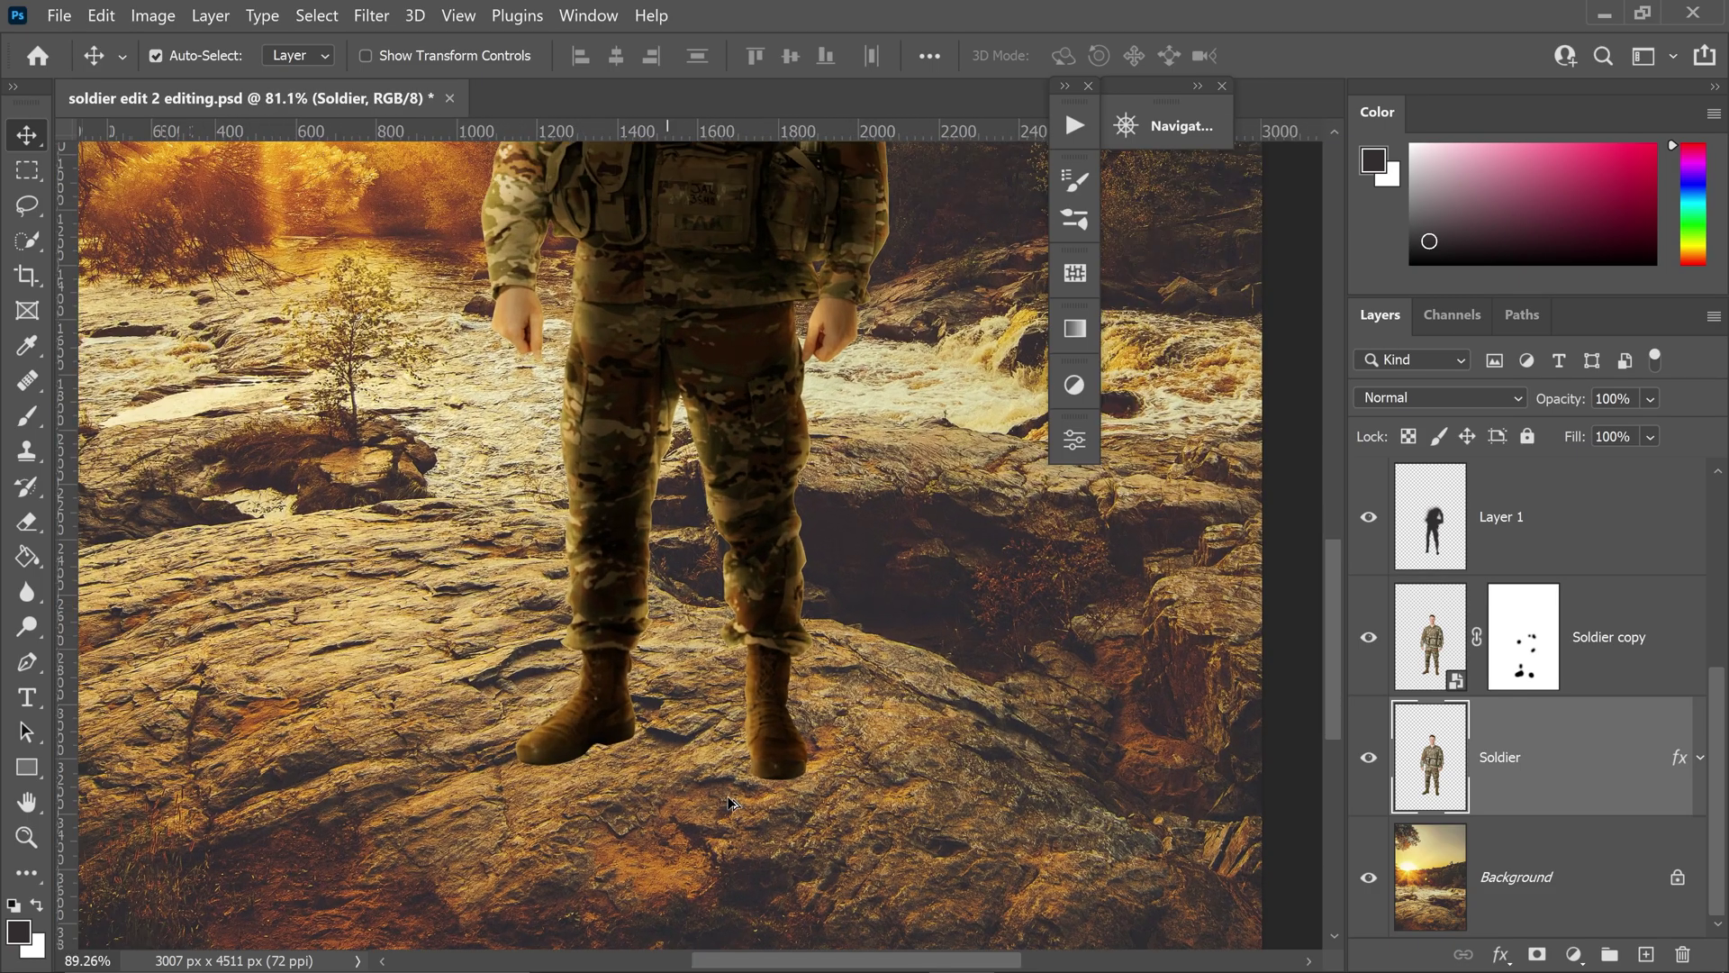
scroll(666, 760, up, 4)
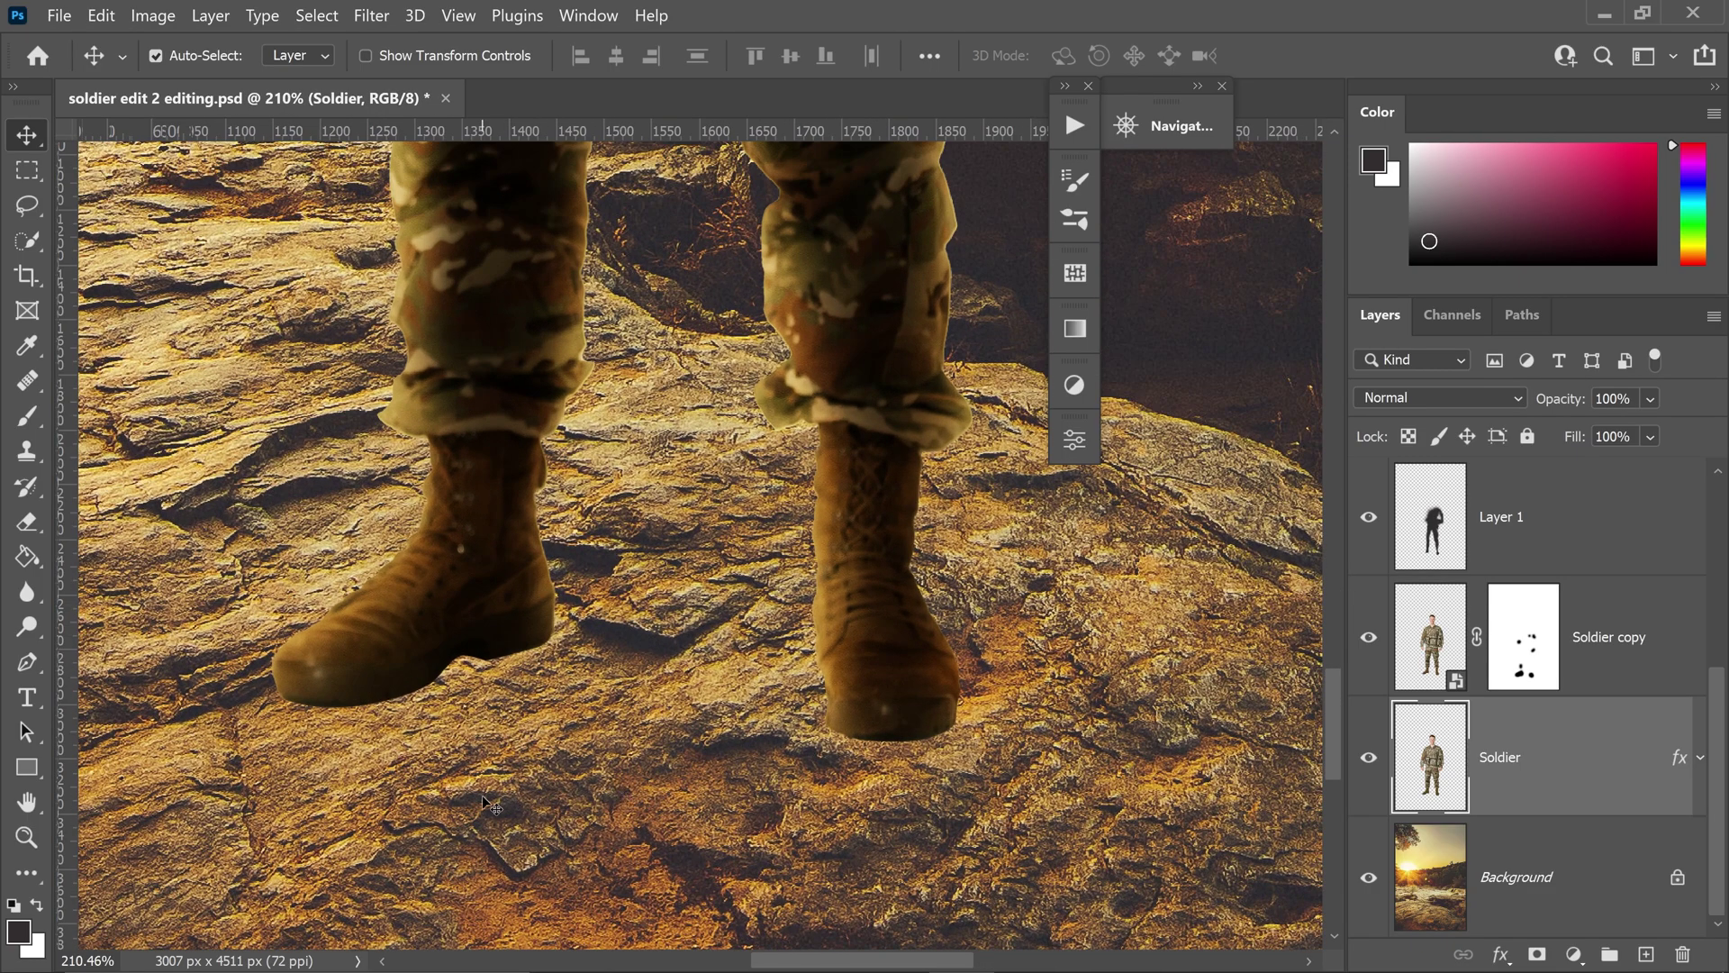
drag(486, 805, 748, 773)
scroll(748, 773, up, 1)
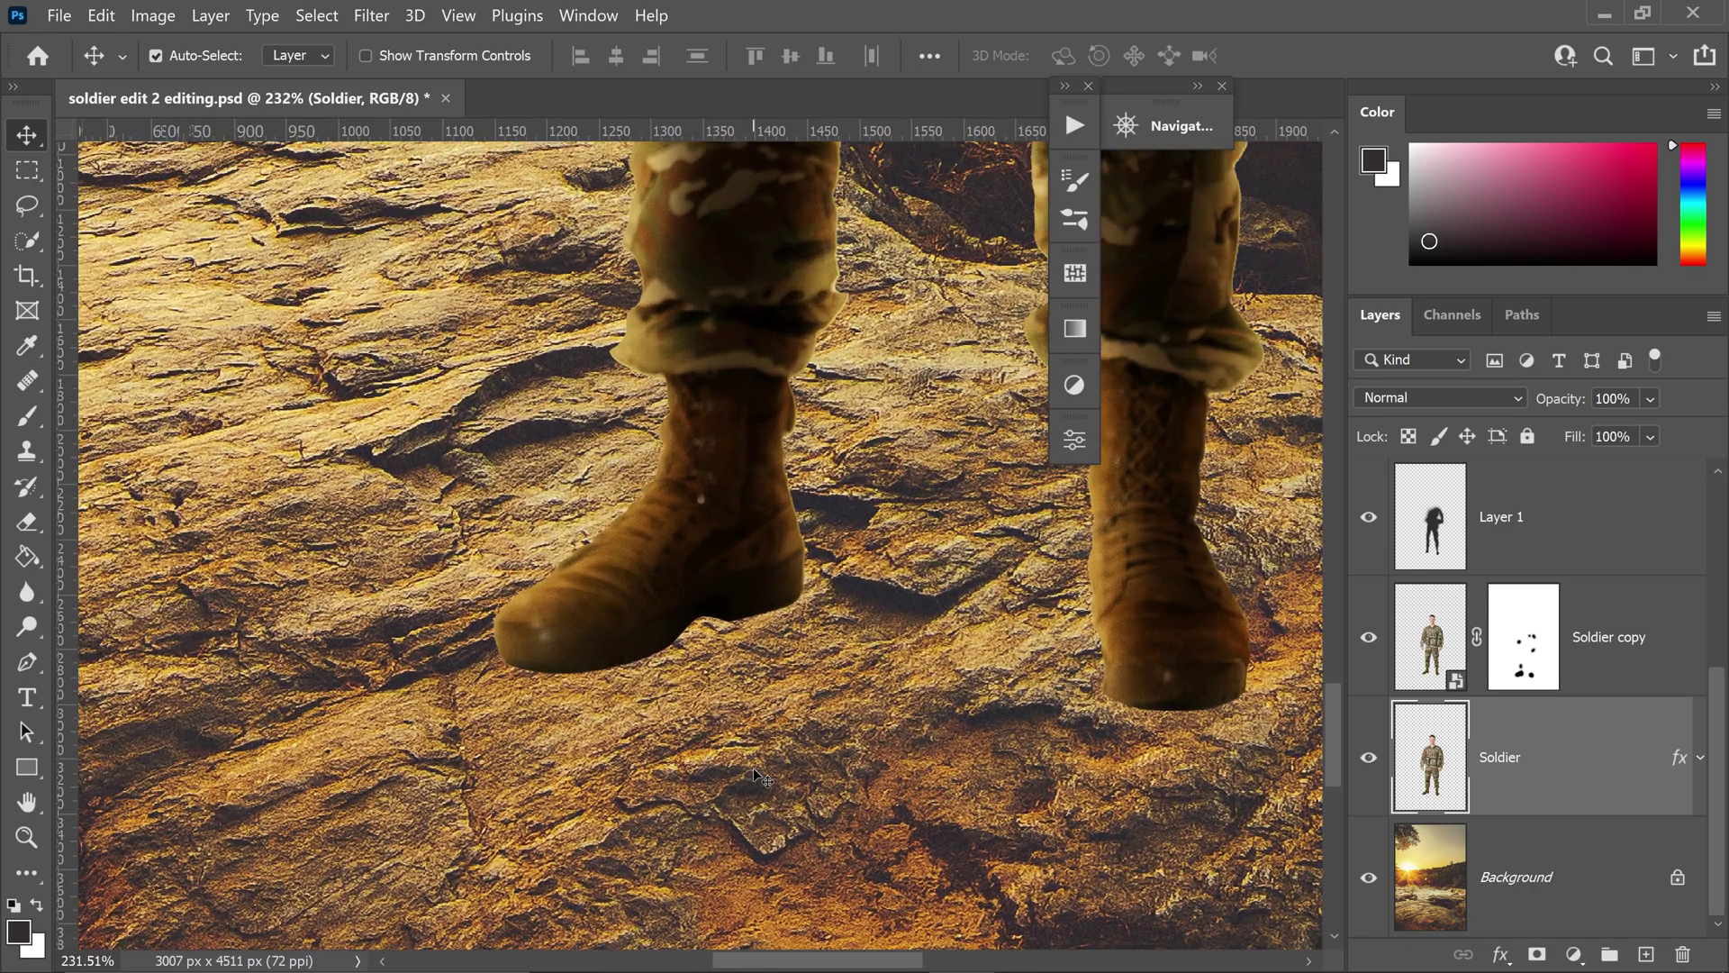
click(29, 418)
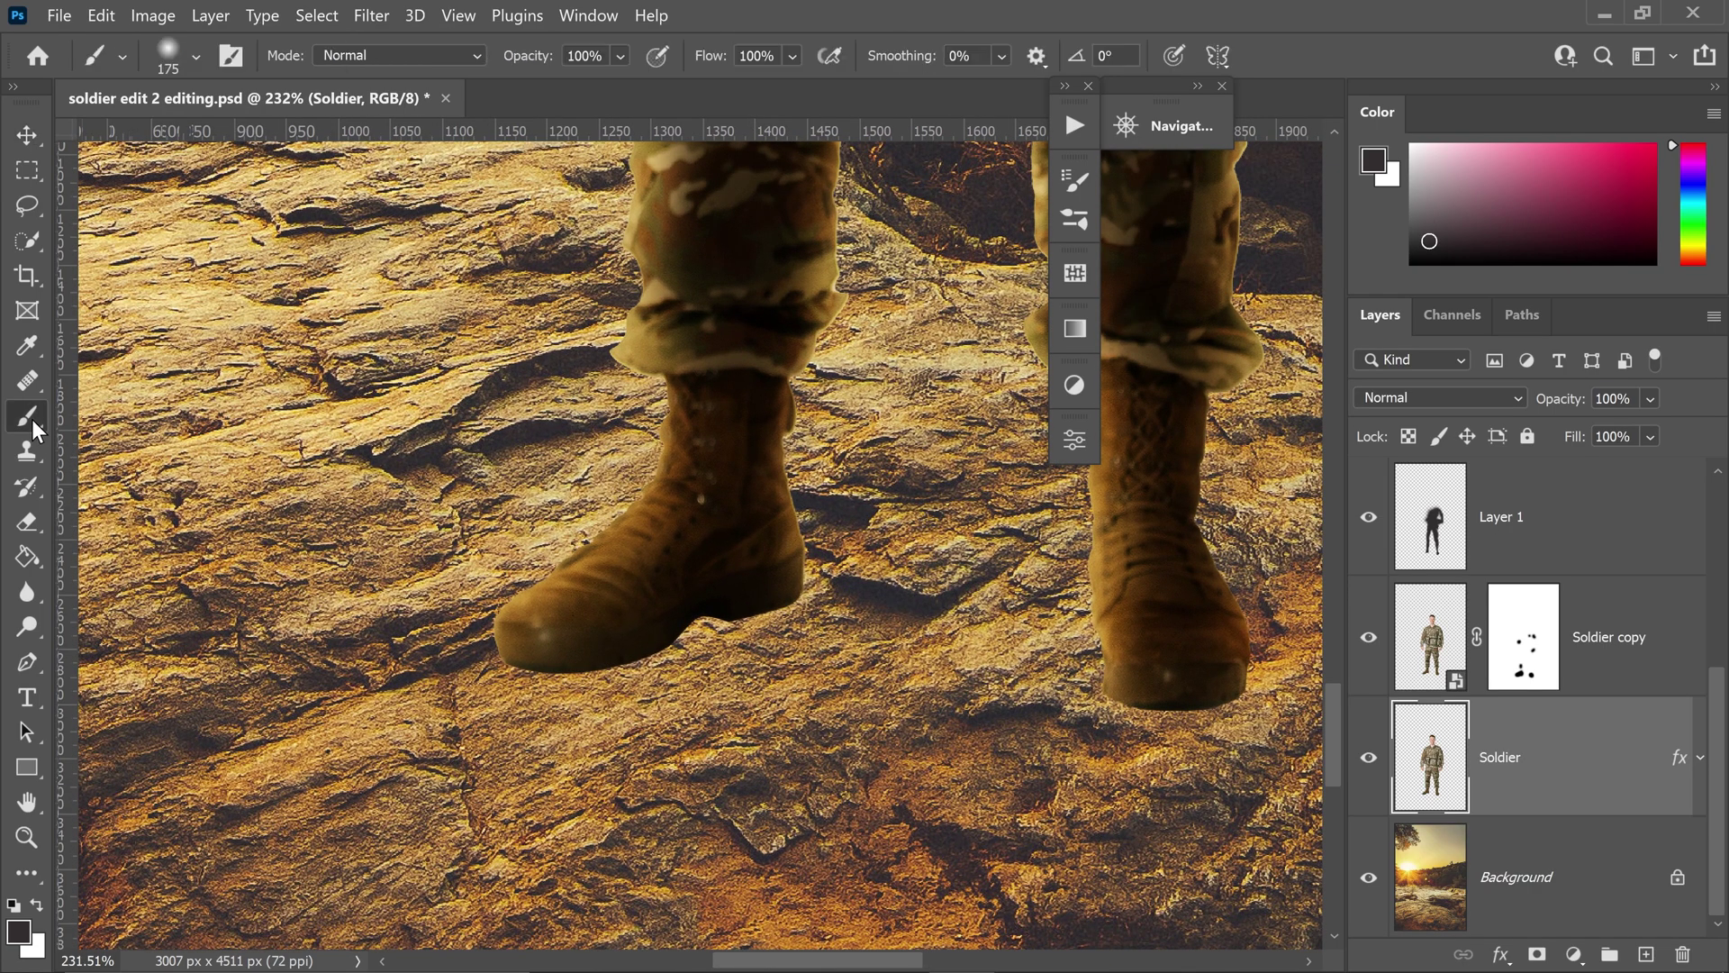
scroll(126, 432, down, 1)
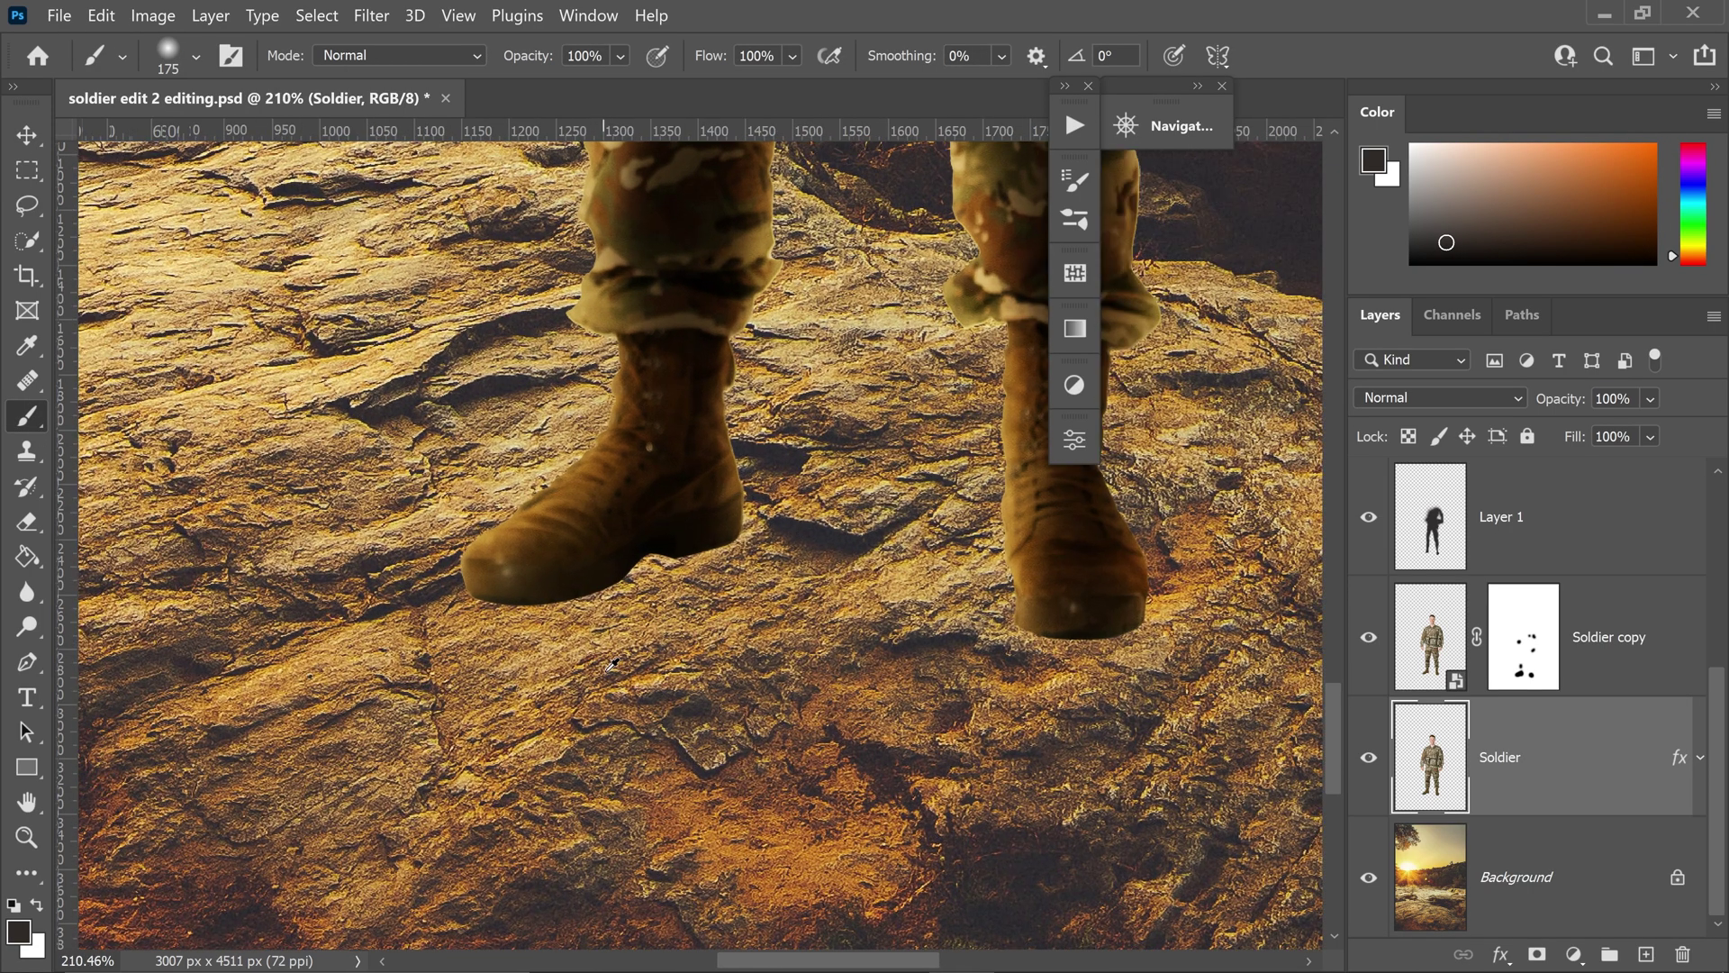
scroll(612, 664, up, 1)
click(18, 932)
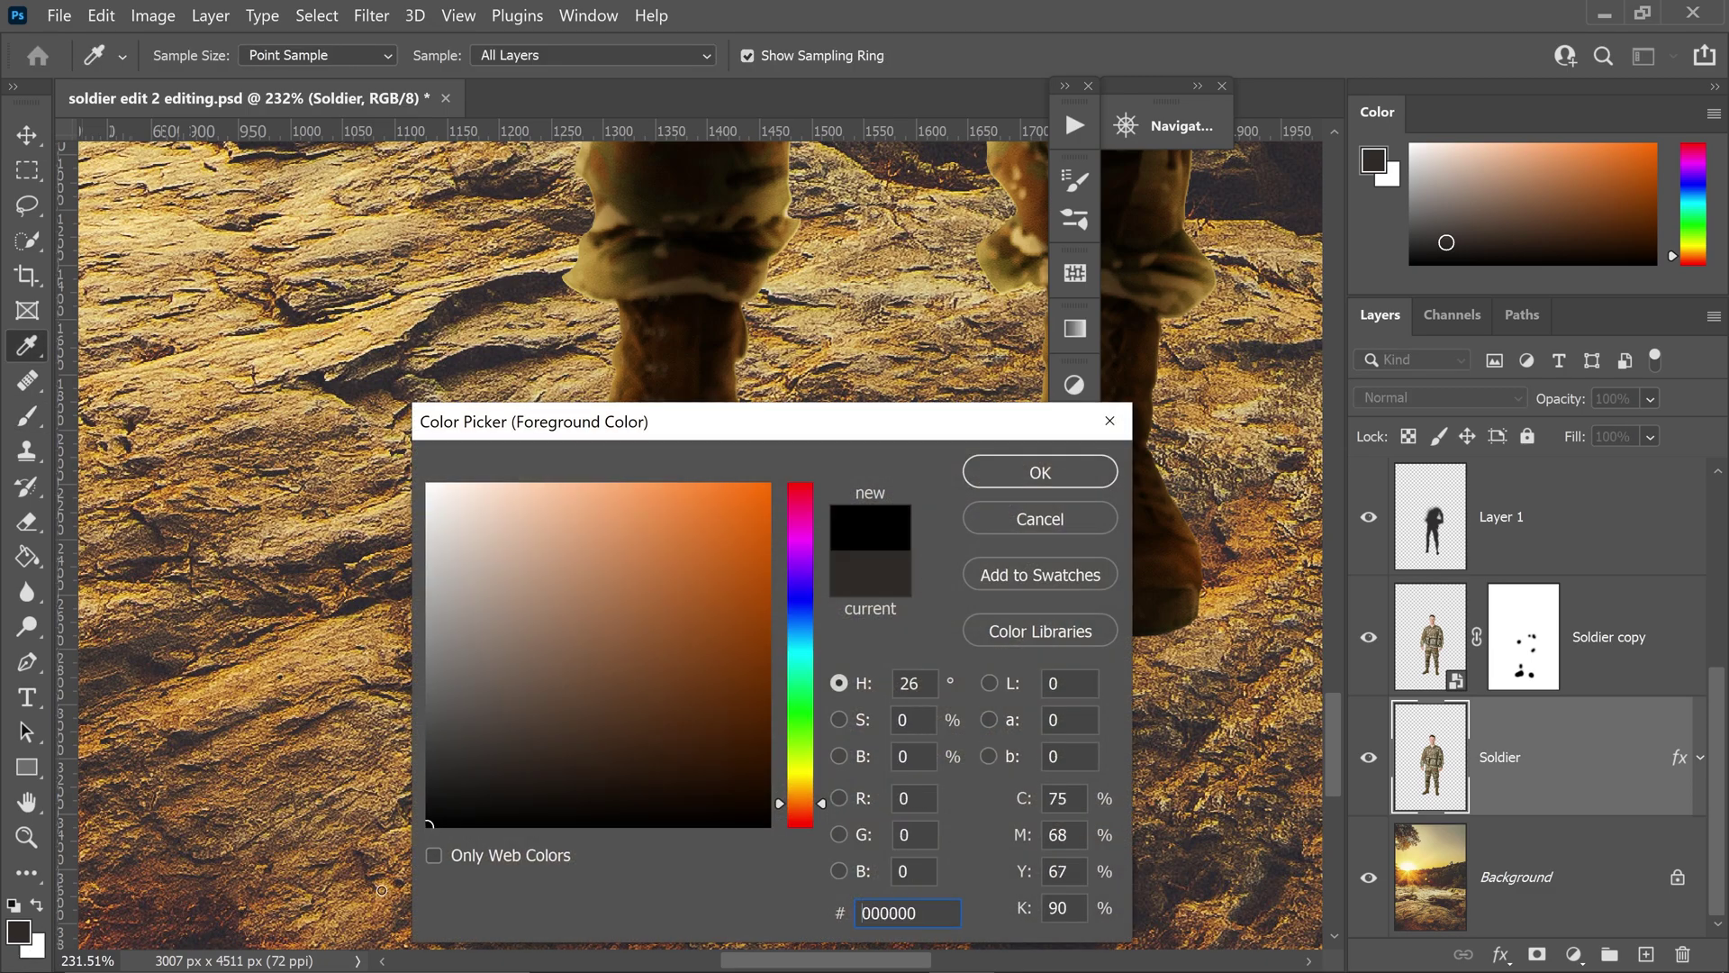
click(1046, 470)
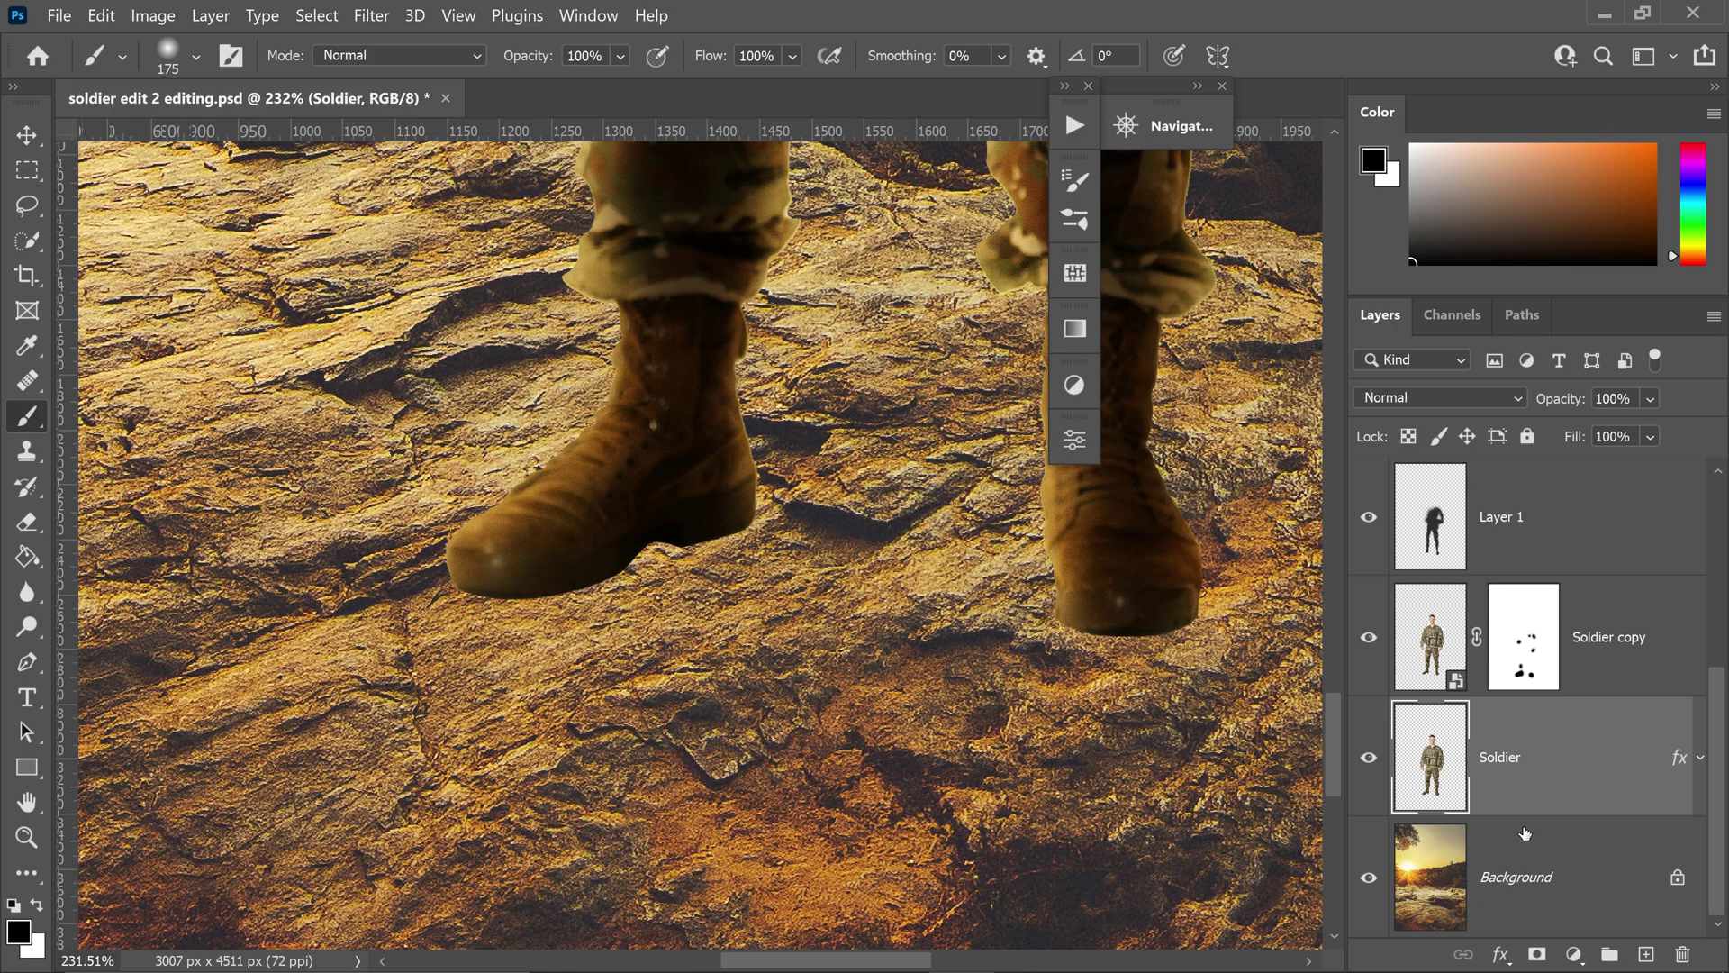
- Add Layer 2 and paint a soft black shadow along the left boot's sole with a Soft Round brush
click(1654, 957)
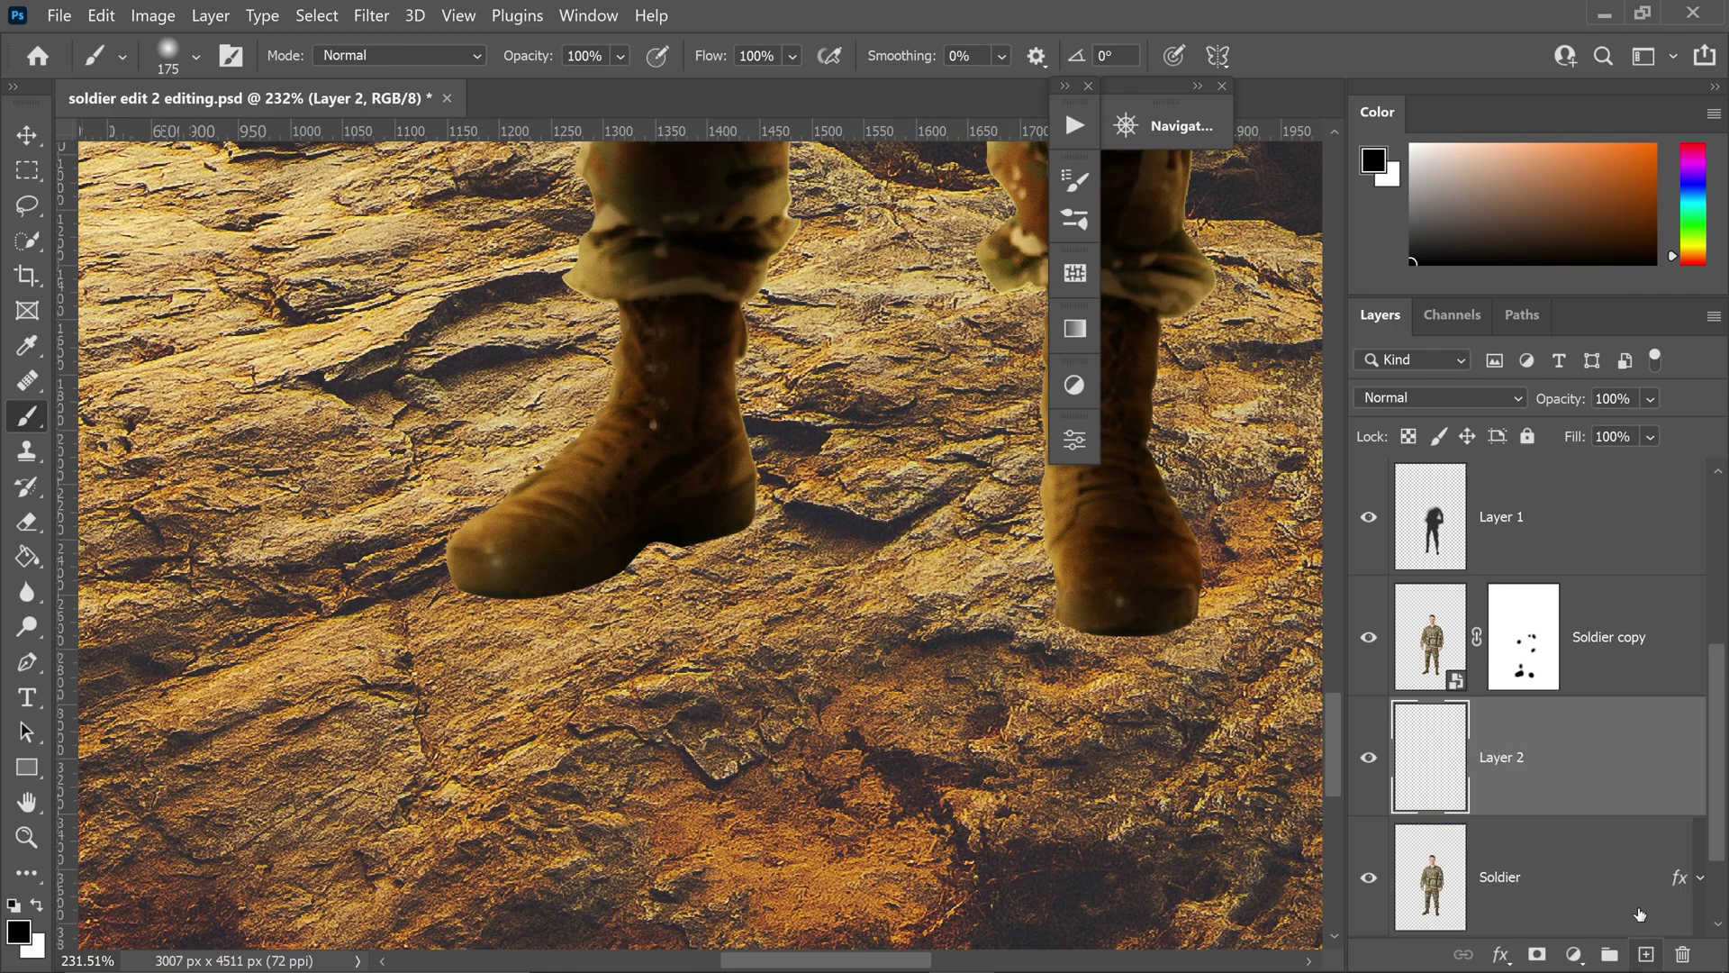
scroll(509, 588, up, 1)
key(bracketleft)
key(bracketleft)
key(bracketleft)
key(bracketleft)
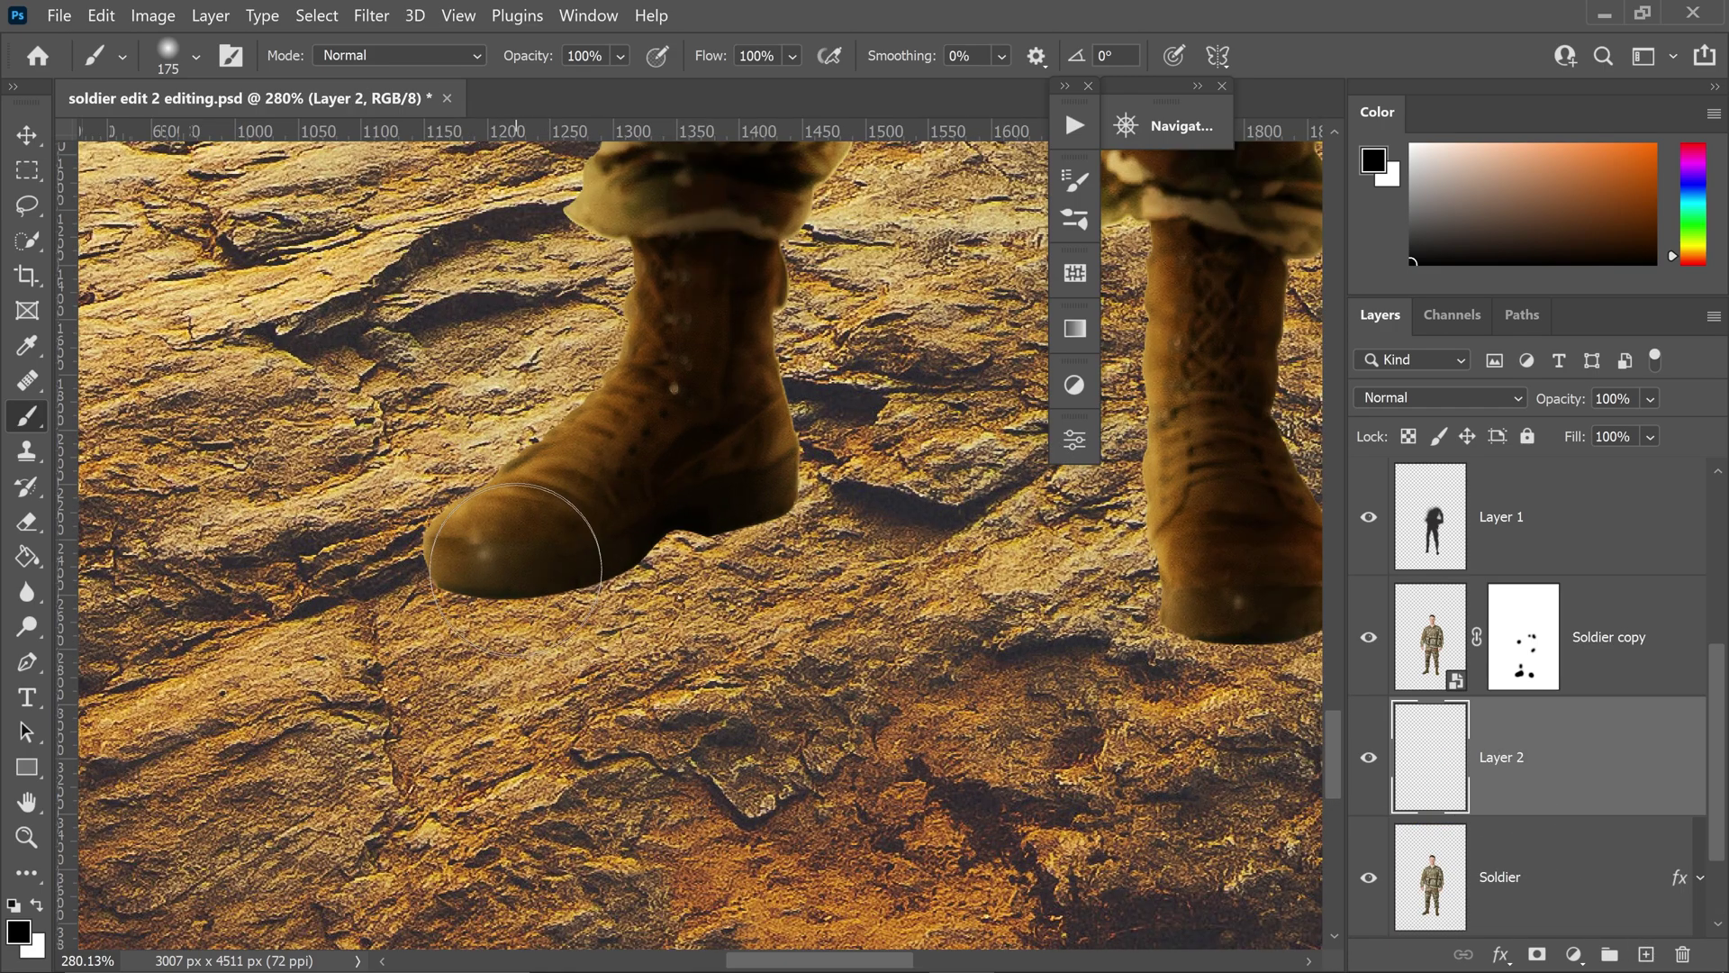
key(bracketleft)
key(bracketleft)
key(bracketleft)
key(bracketleft)
click(196, 58)
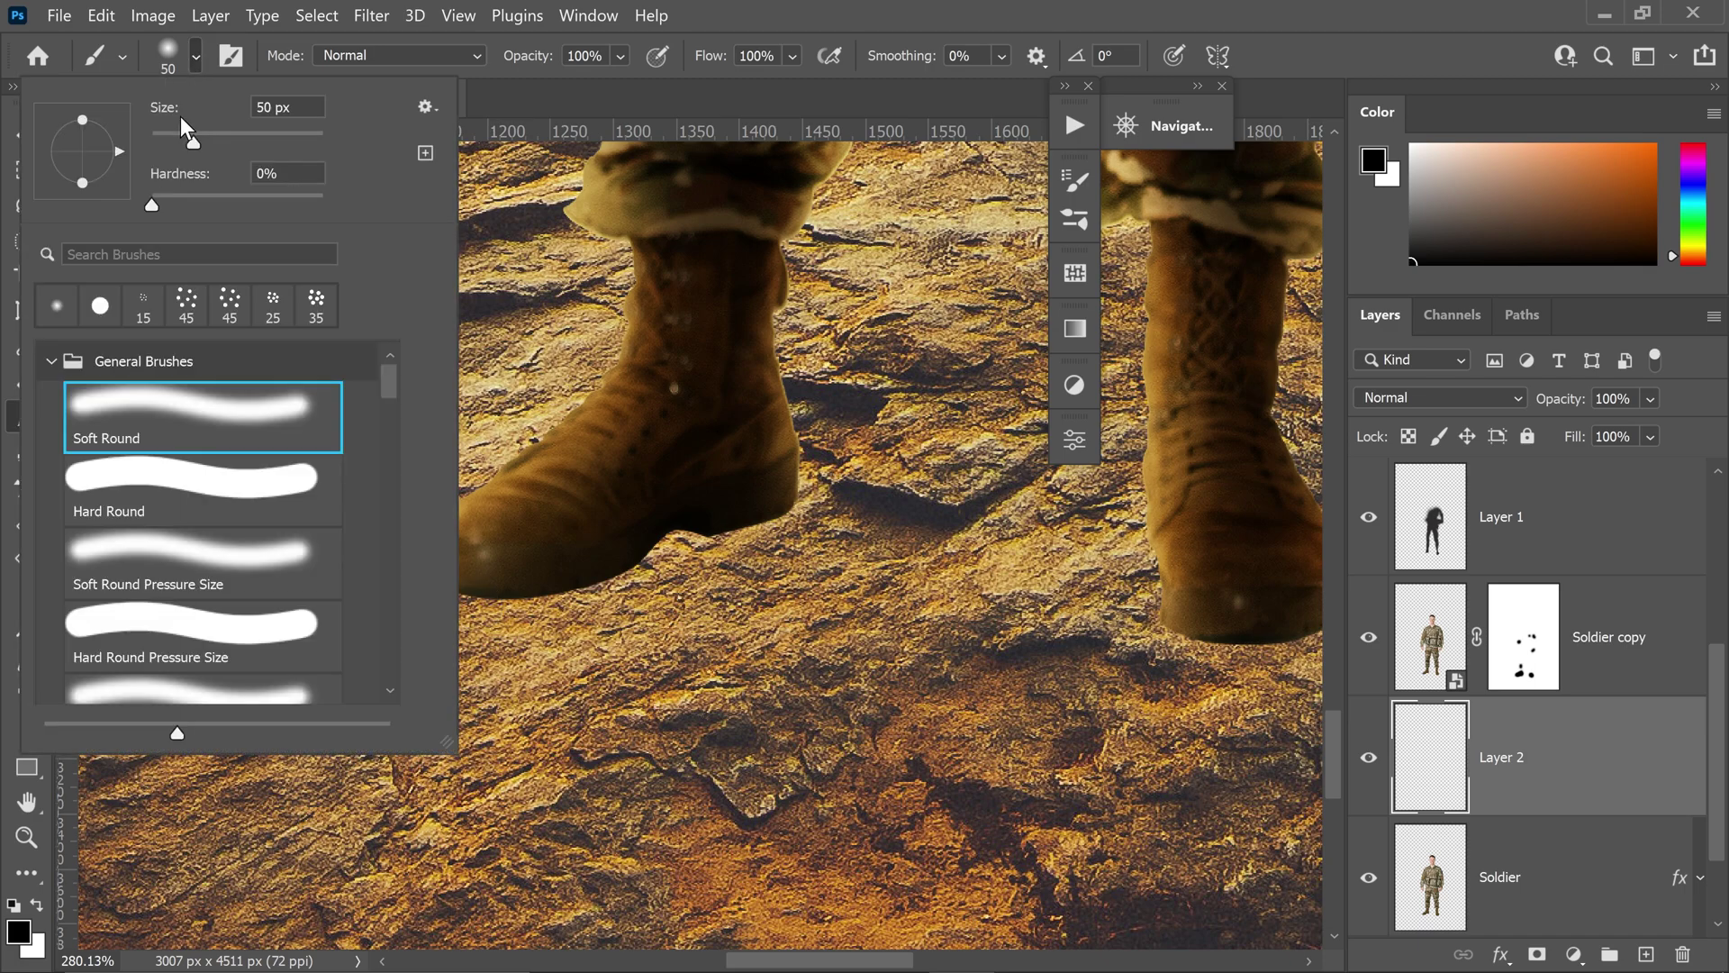
click(721, 27)
click(457, 589)
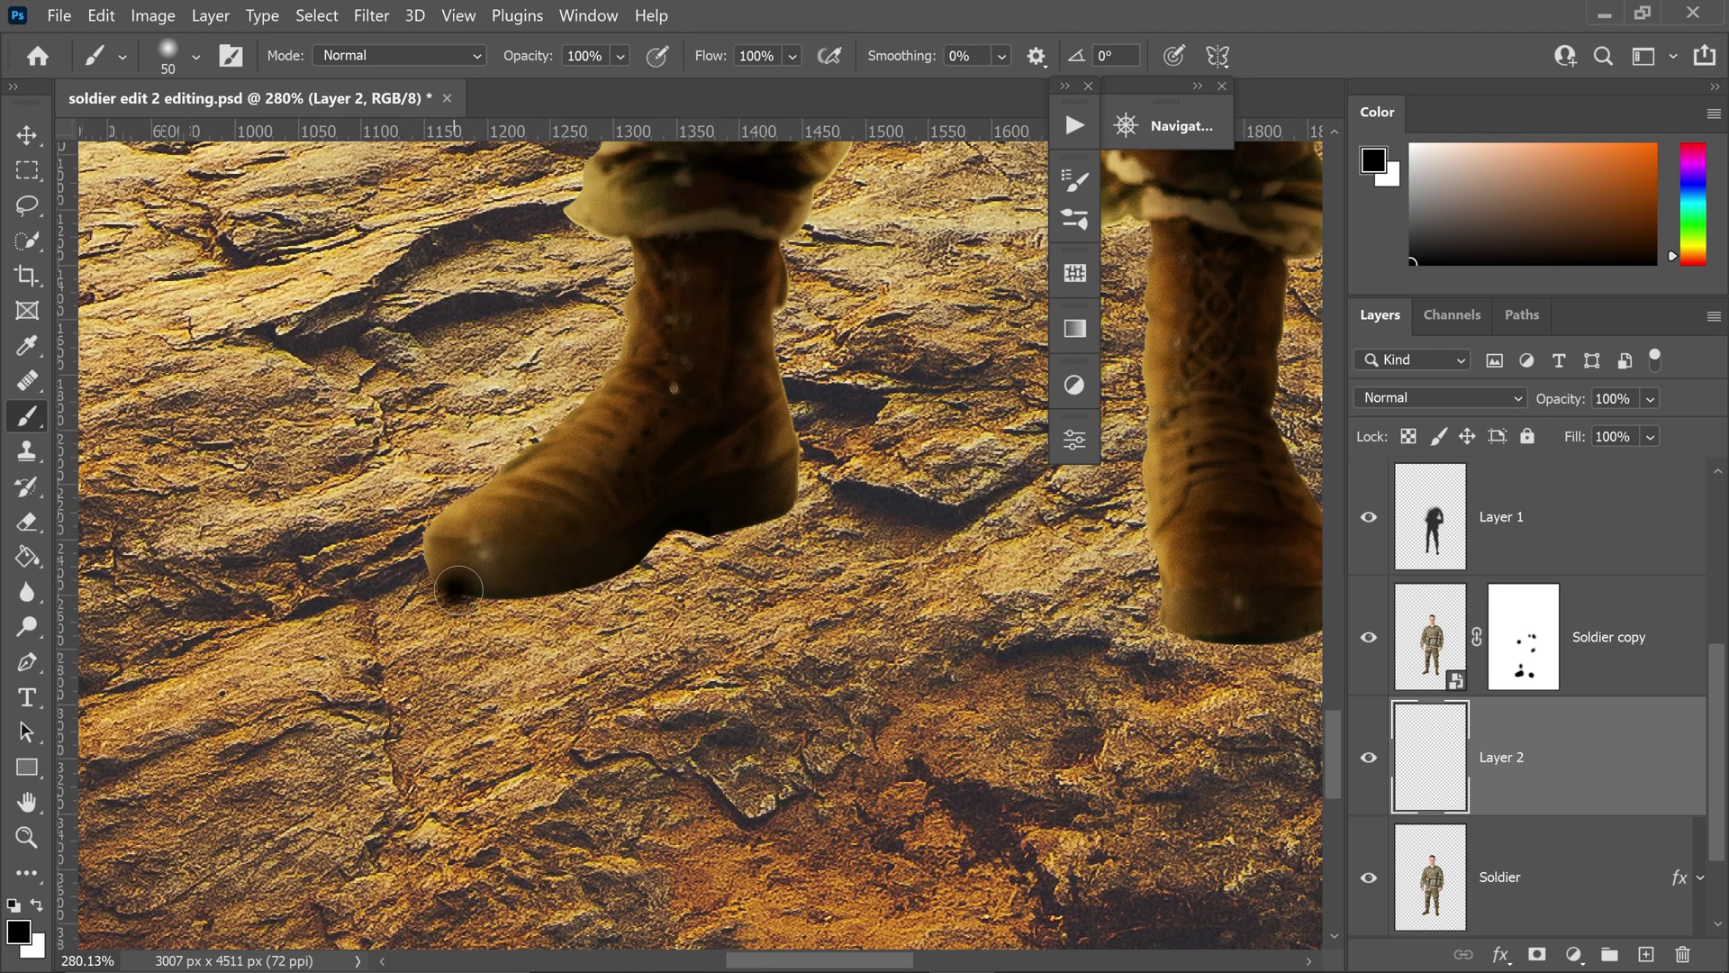
mouse_move(458, 589)
mouse_down()
mouse_move(589, 570)
mouse_move(509, 583)
mouse_up()
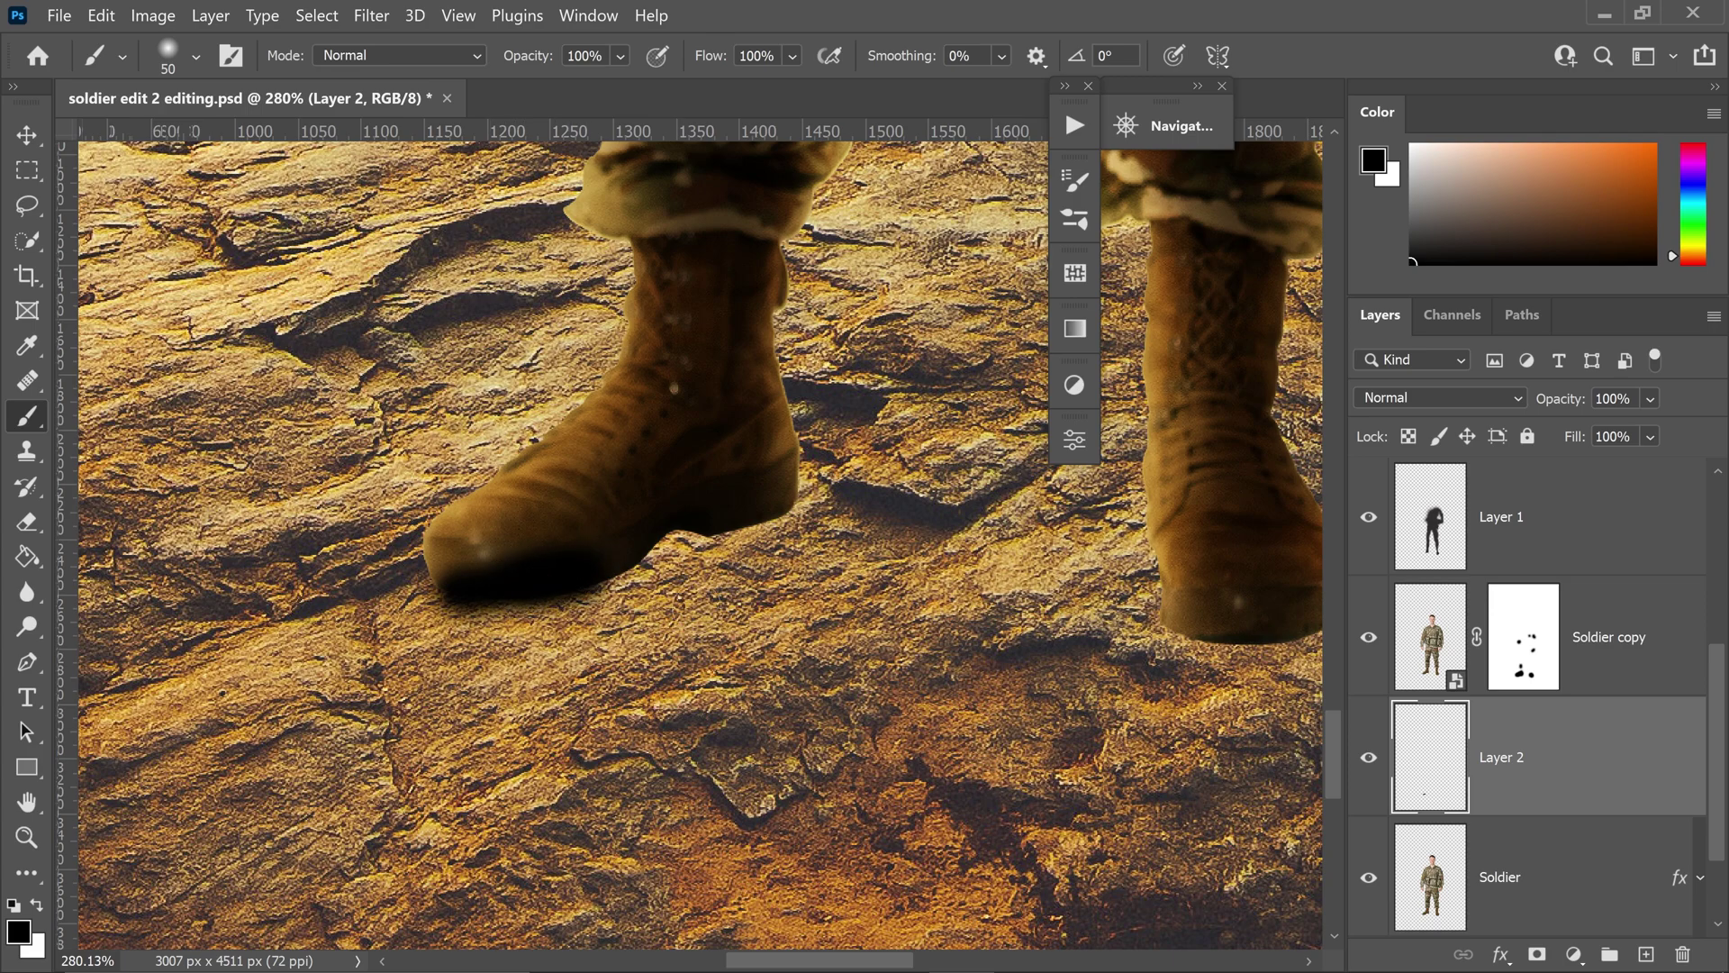
- Move Layer 2 below the Soldier layer and extend the shadow behind the left heel
mouse_move(1551, 767)
mouse_down()
mouse_move(1555, 792)
mouse_move(1602, 760)
mouse_move(1539, 777)
mouse_up()
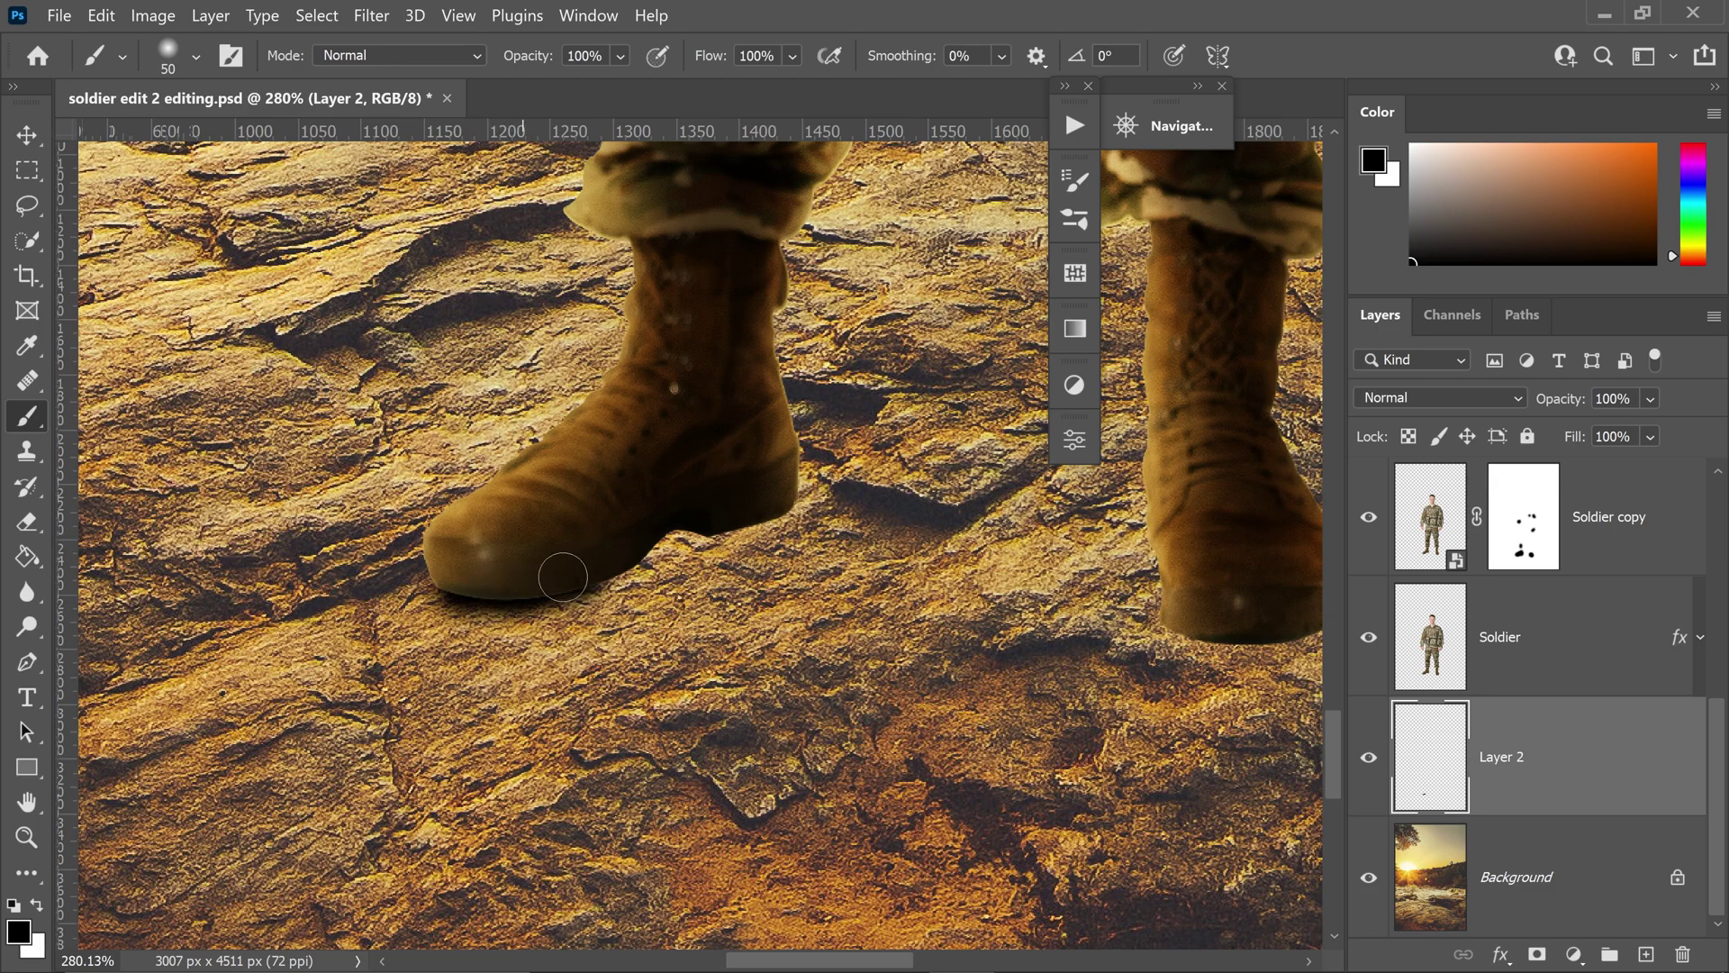
mouse_move(563, 577)
mouse_down()
mouse_move(695, 512)
mouse_move(774, 506)
mouse_move(620, 528)
mouse_up()
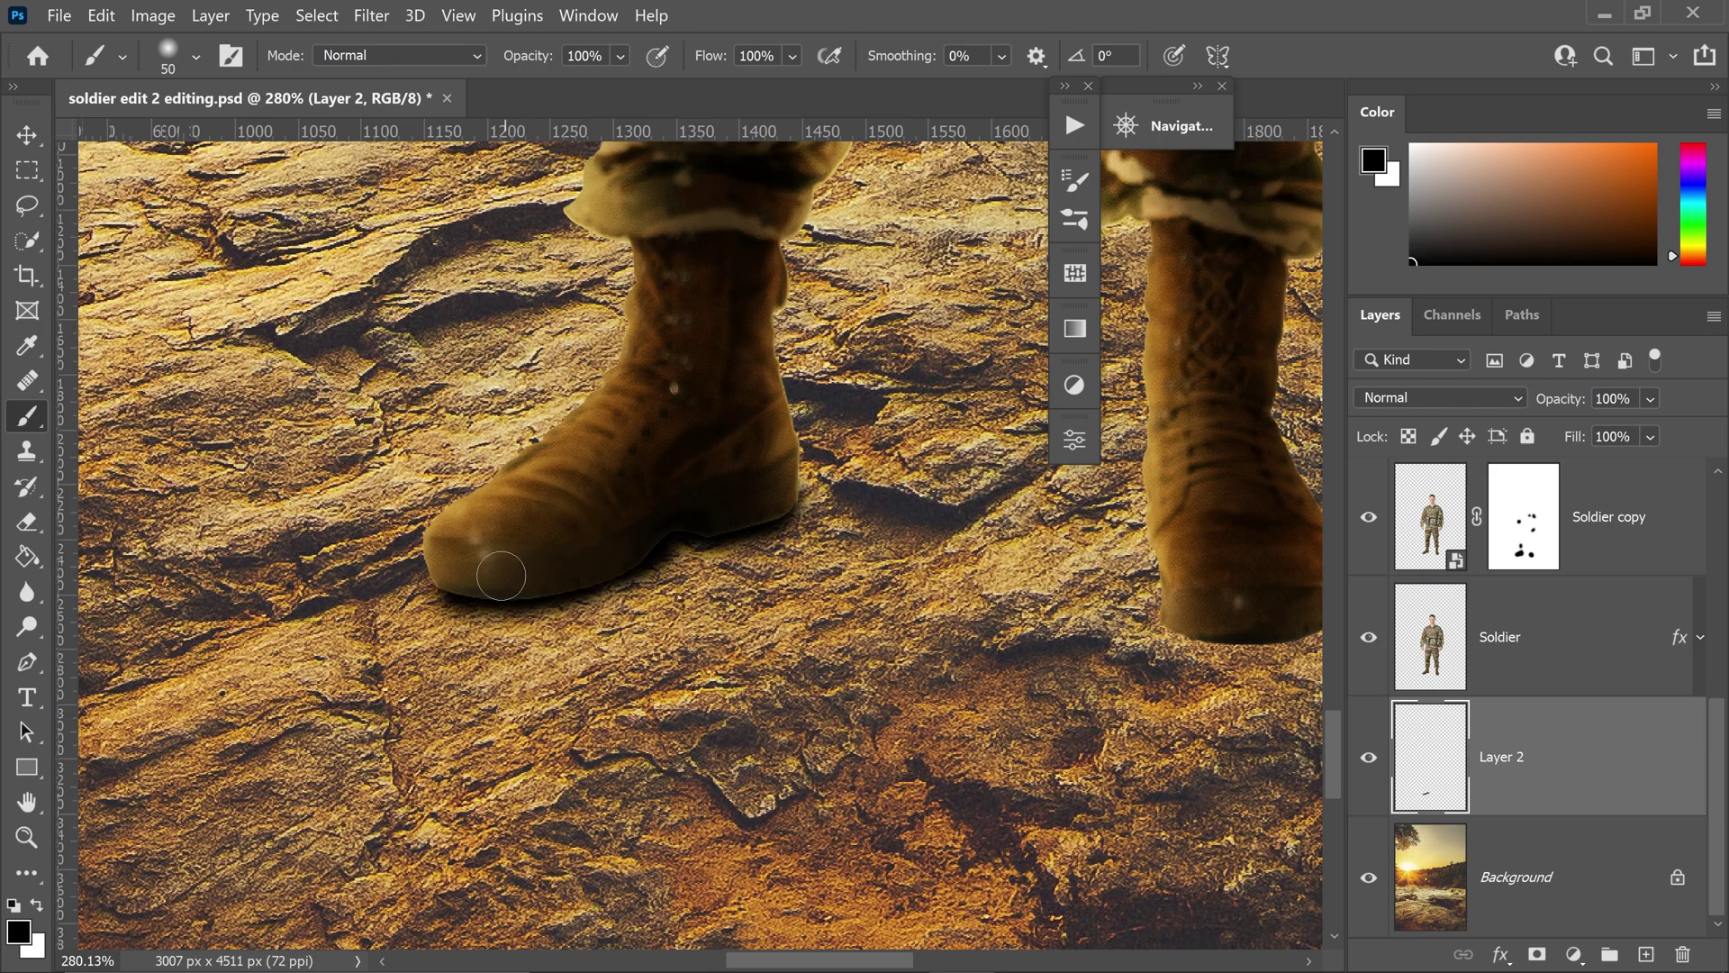
scroll(631, 613, down, 5)
click(27, 133)
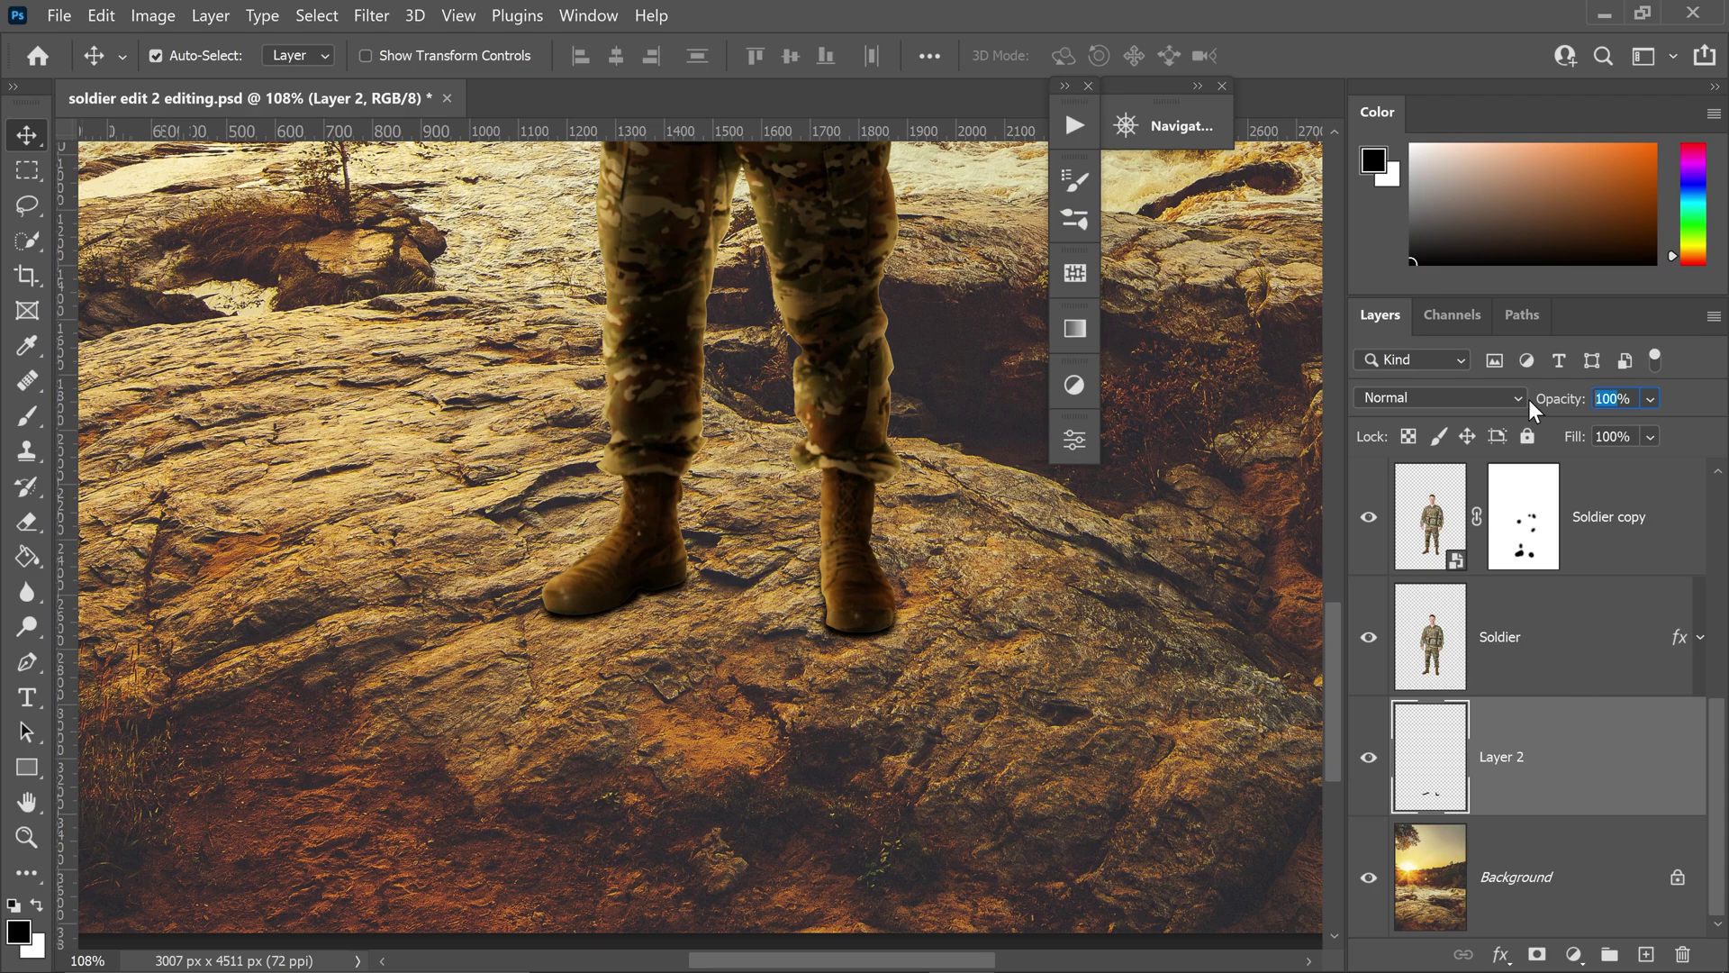
- Lower the boot shadow Layer 2 to 80% opacity
text(80)
key(Return)
key(ctrl+0)
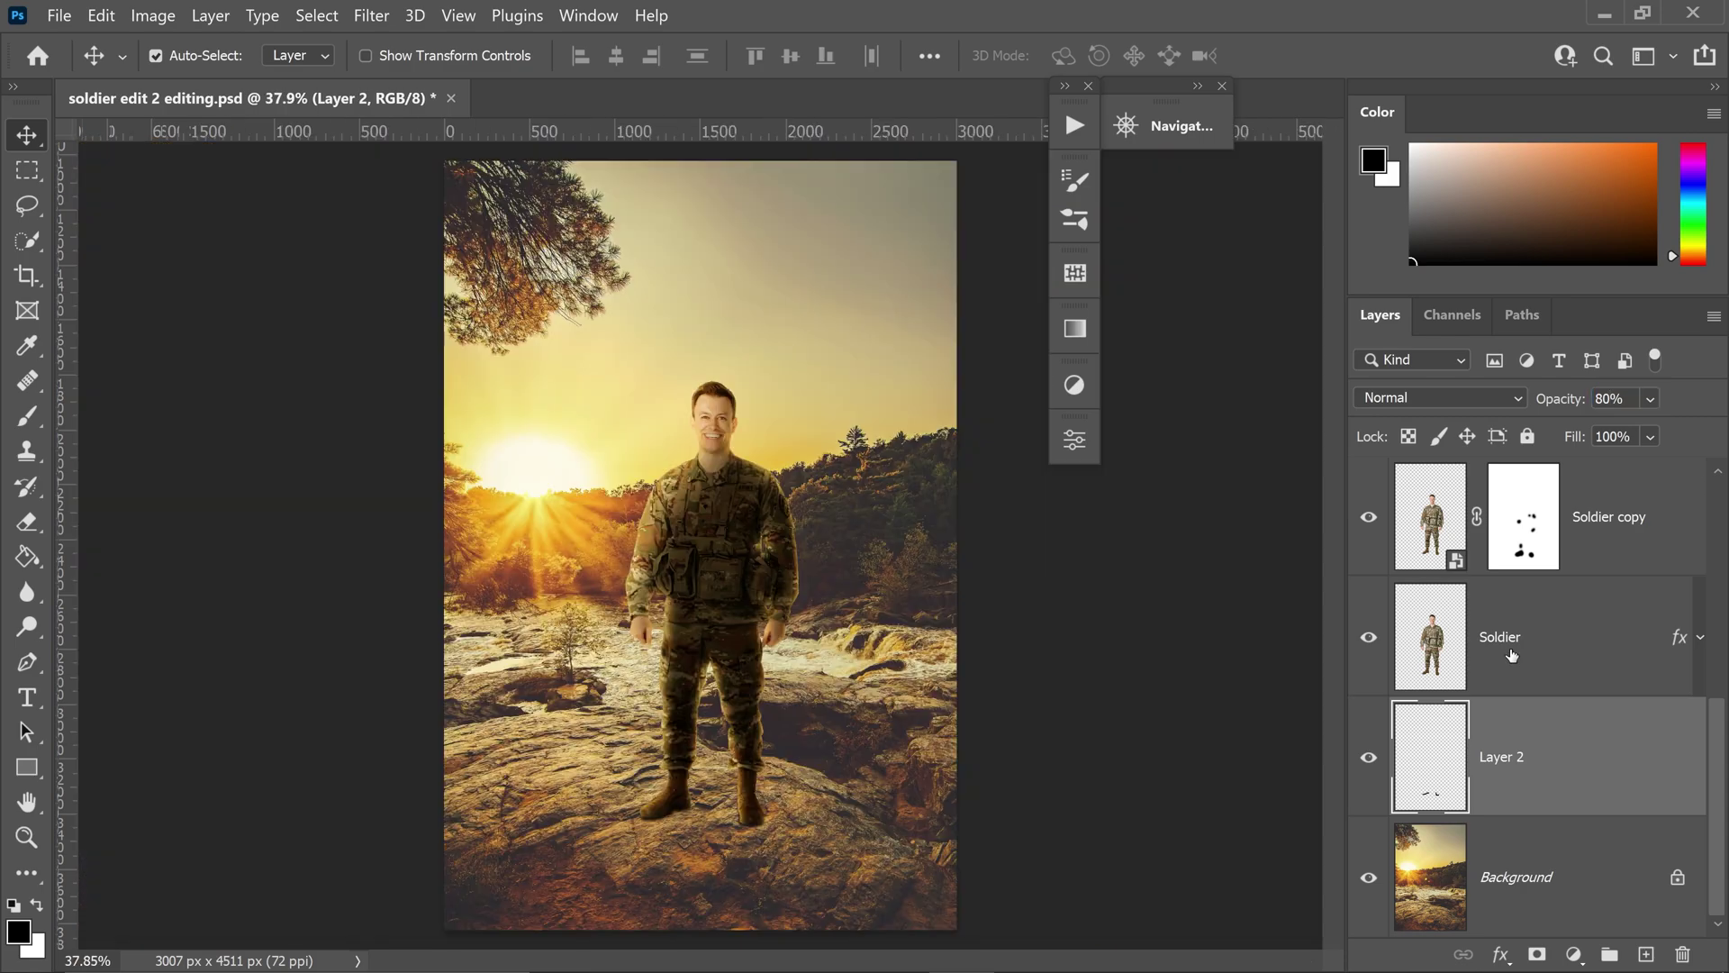
- Load the soldier's outline, add Layer 3, and pick near-black 161415 as the foreground colour
key(ctrl)
ctrl+click(1424, 652)
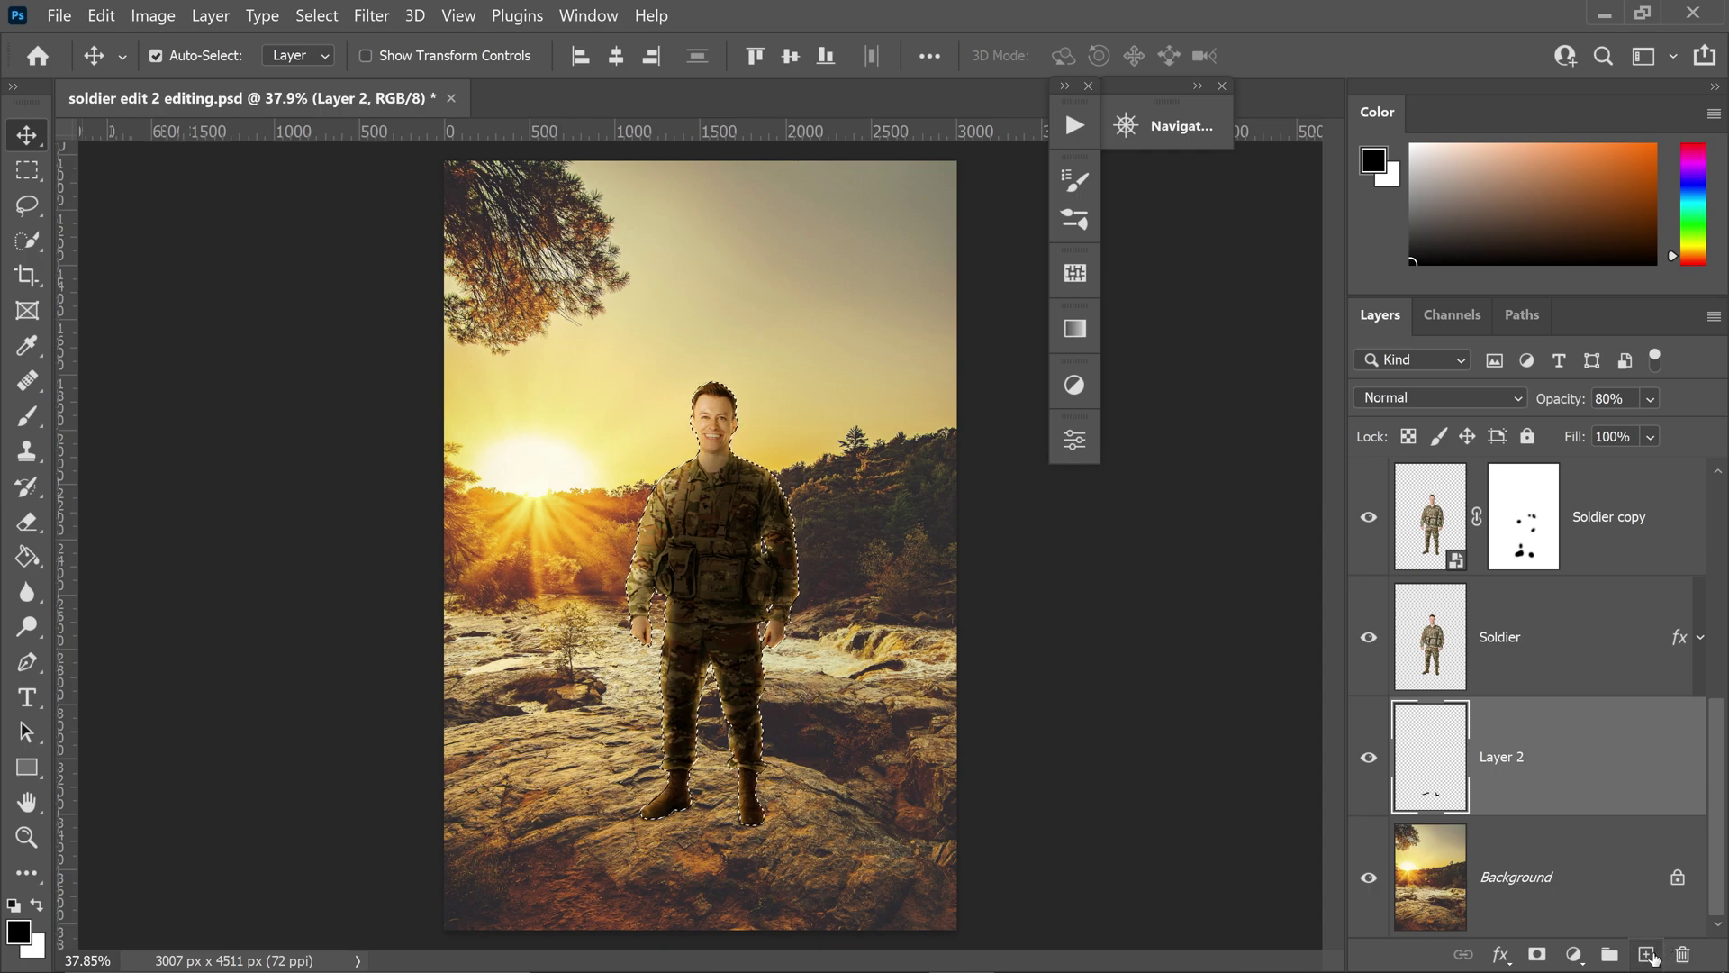
click(1648, 955)
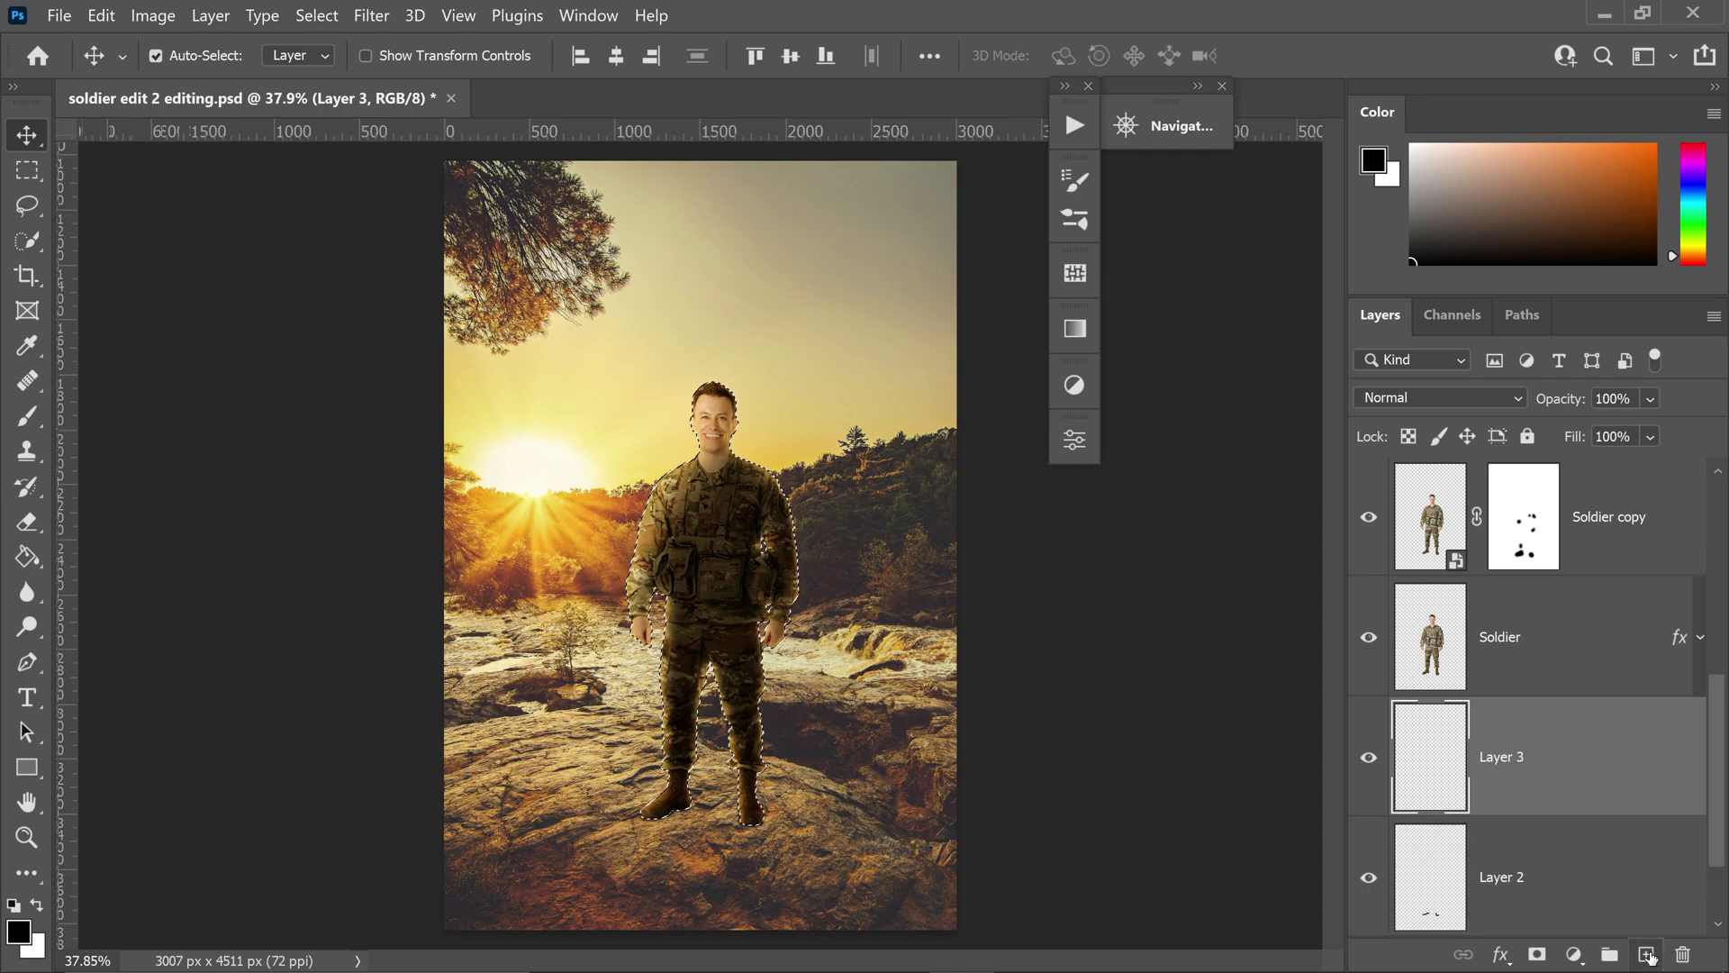
click(27, 555)
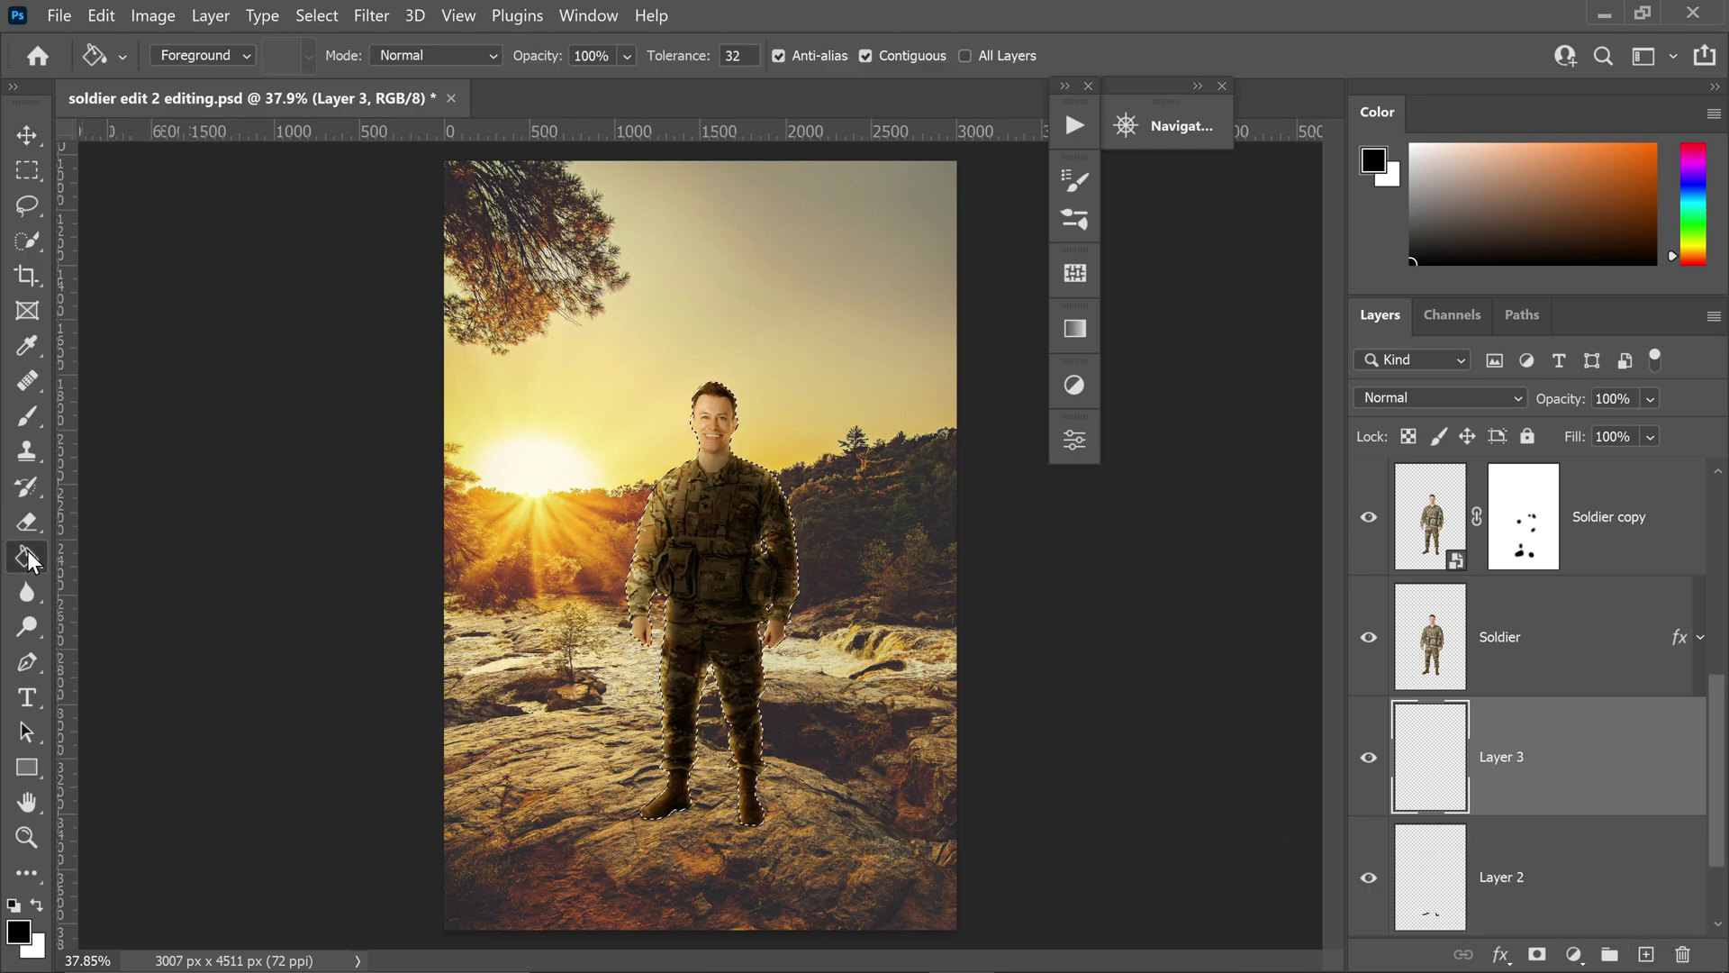
click(20, 937)
click(649, 343)
drag(677, 417, 1216, 432)
click(731, 734)
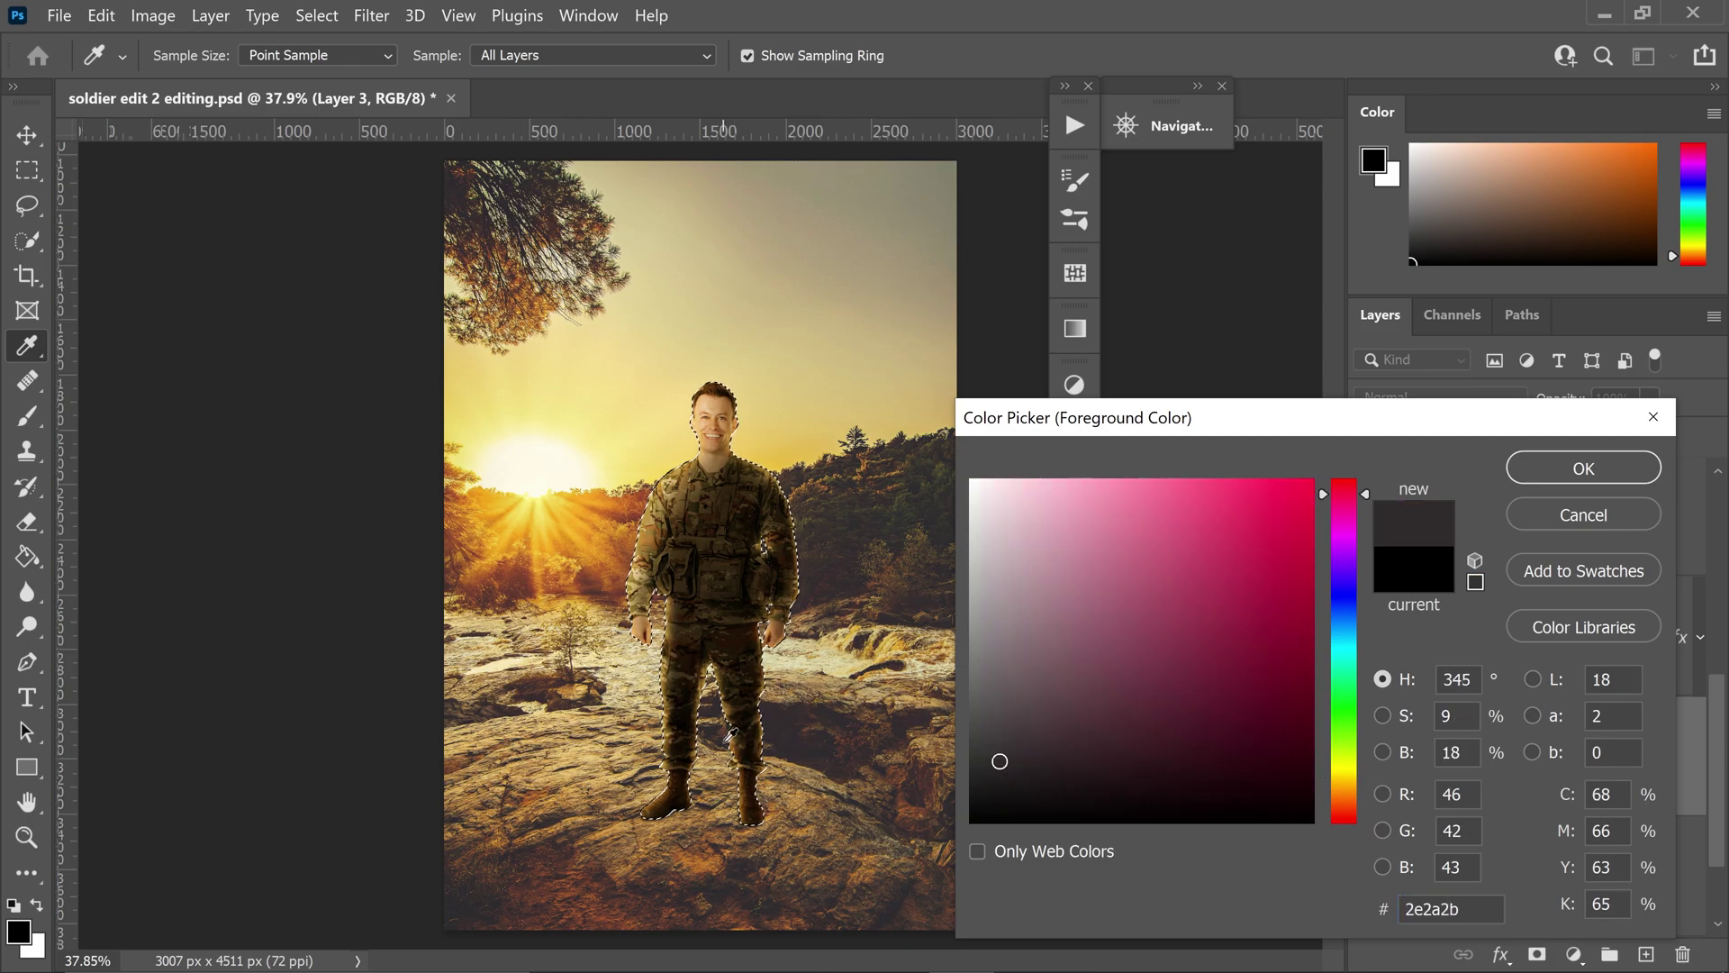
click(791, 746)
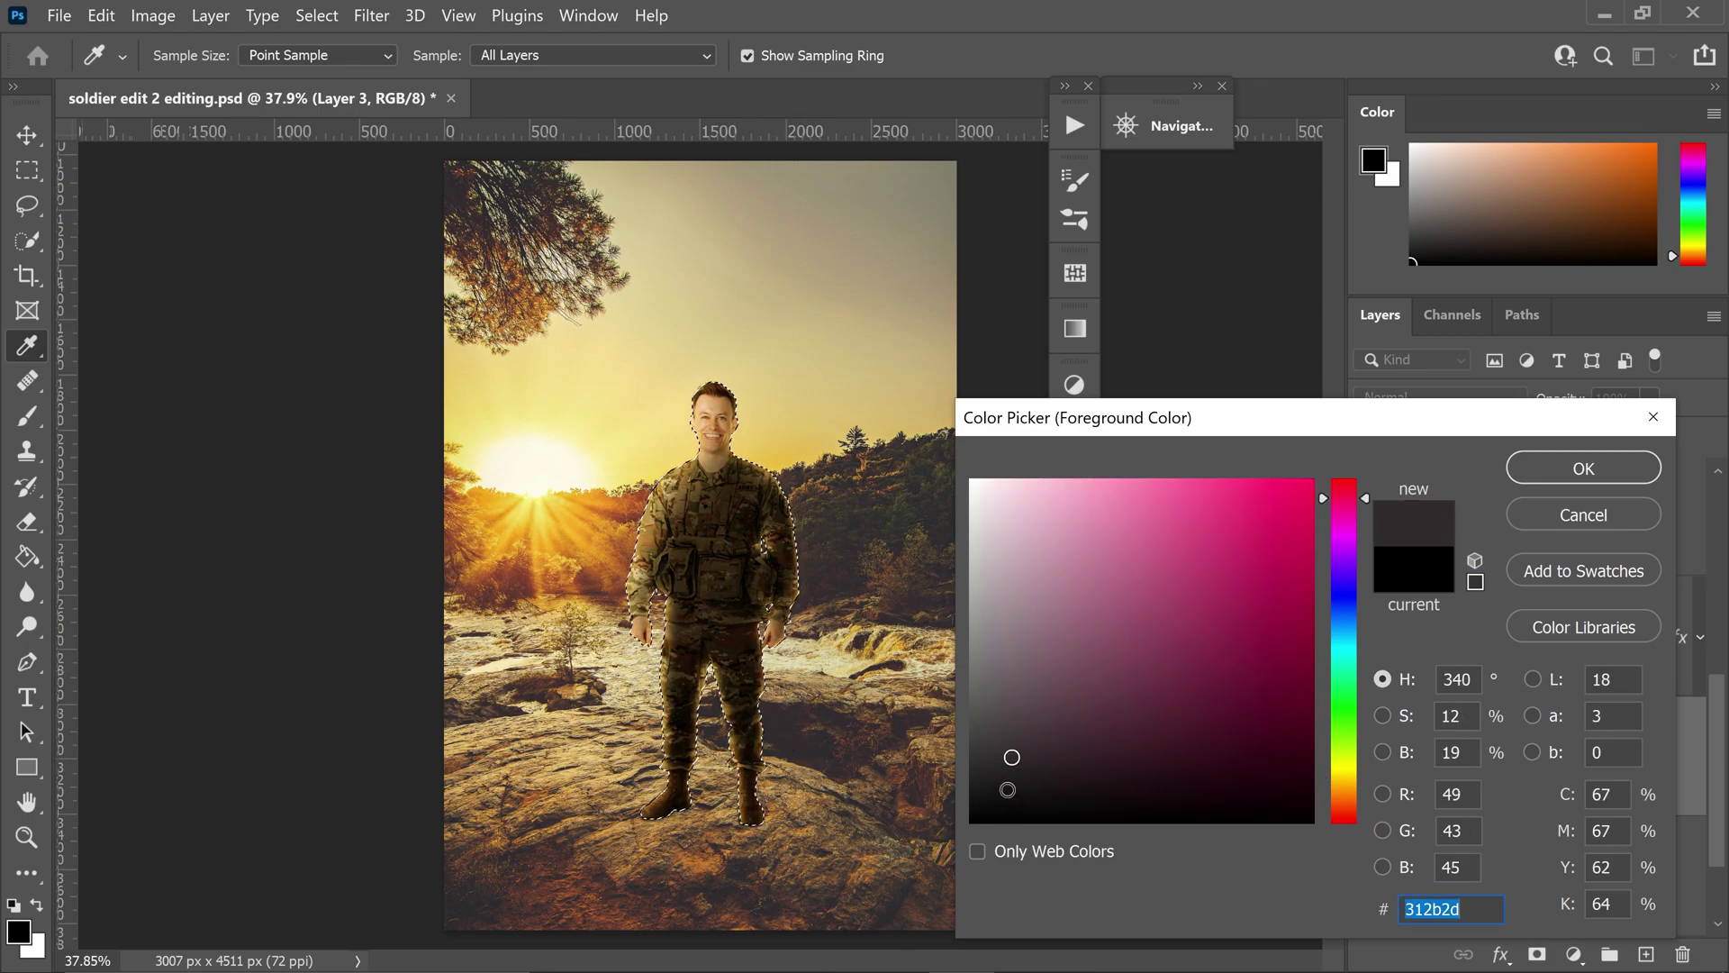
click(1008, 790)
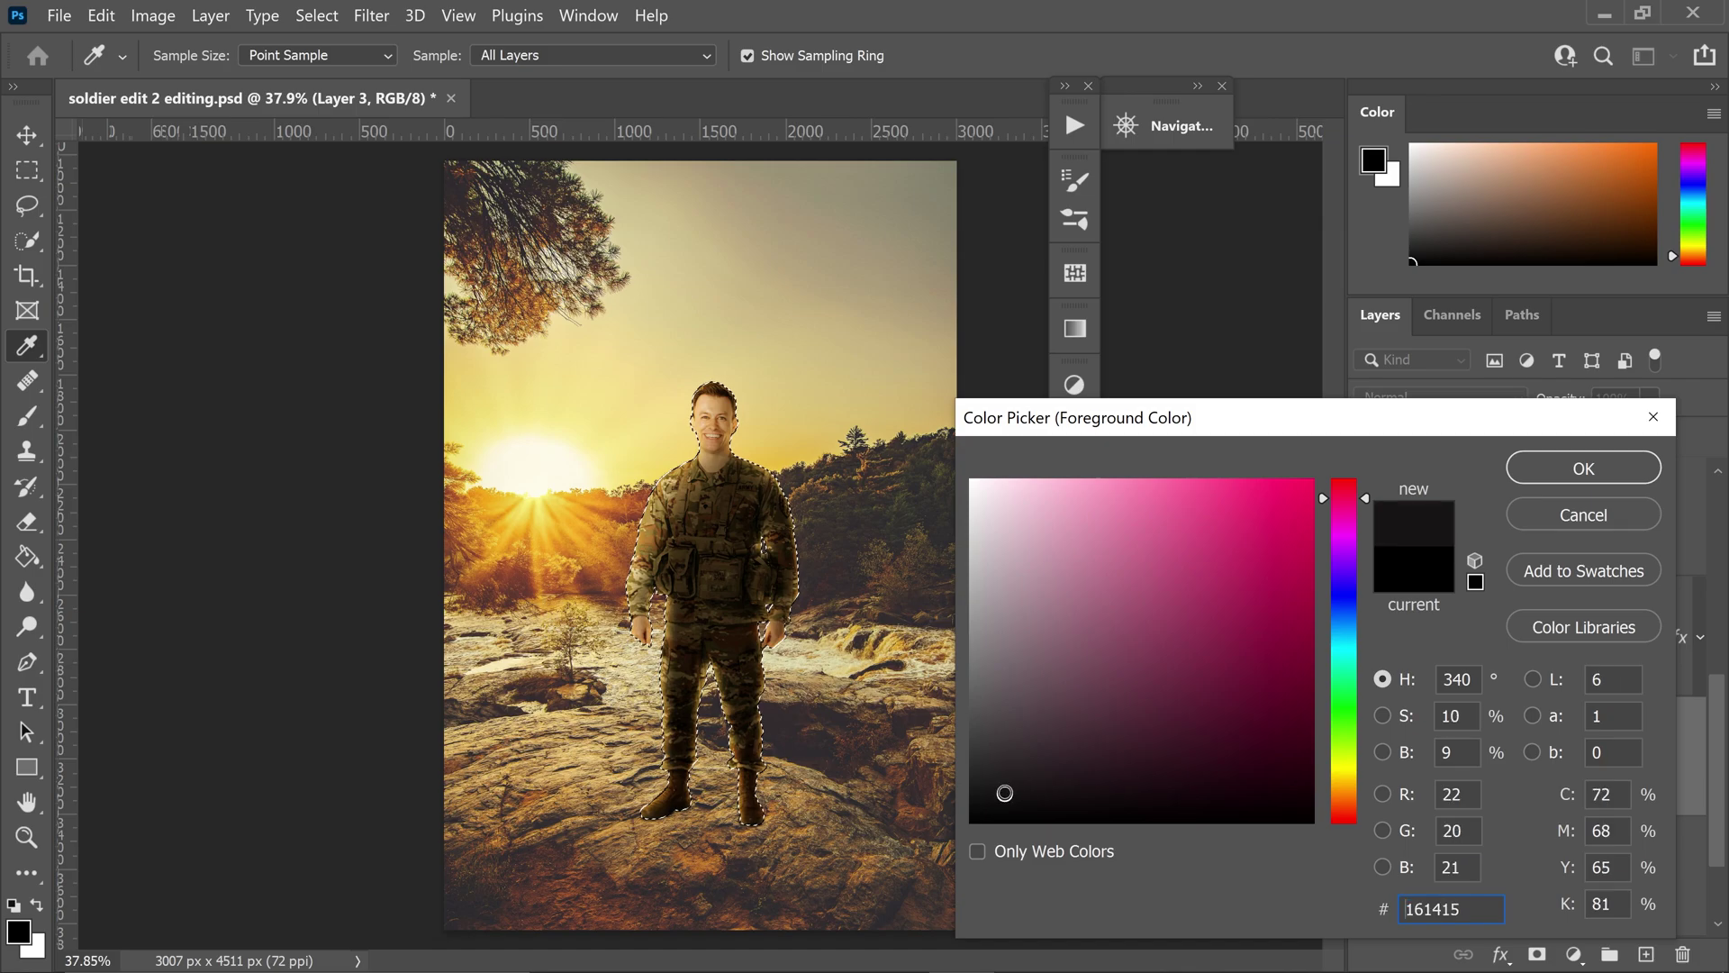
click(1553, 466)
- Fill the soldier selection on Layer 3 with the near-black colour and deselect
key(g)
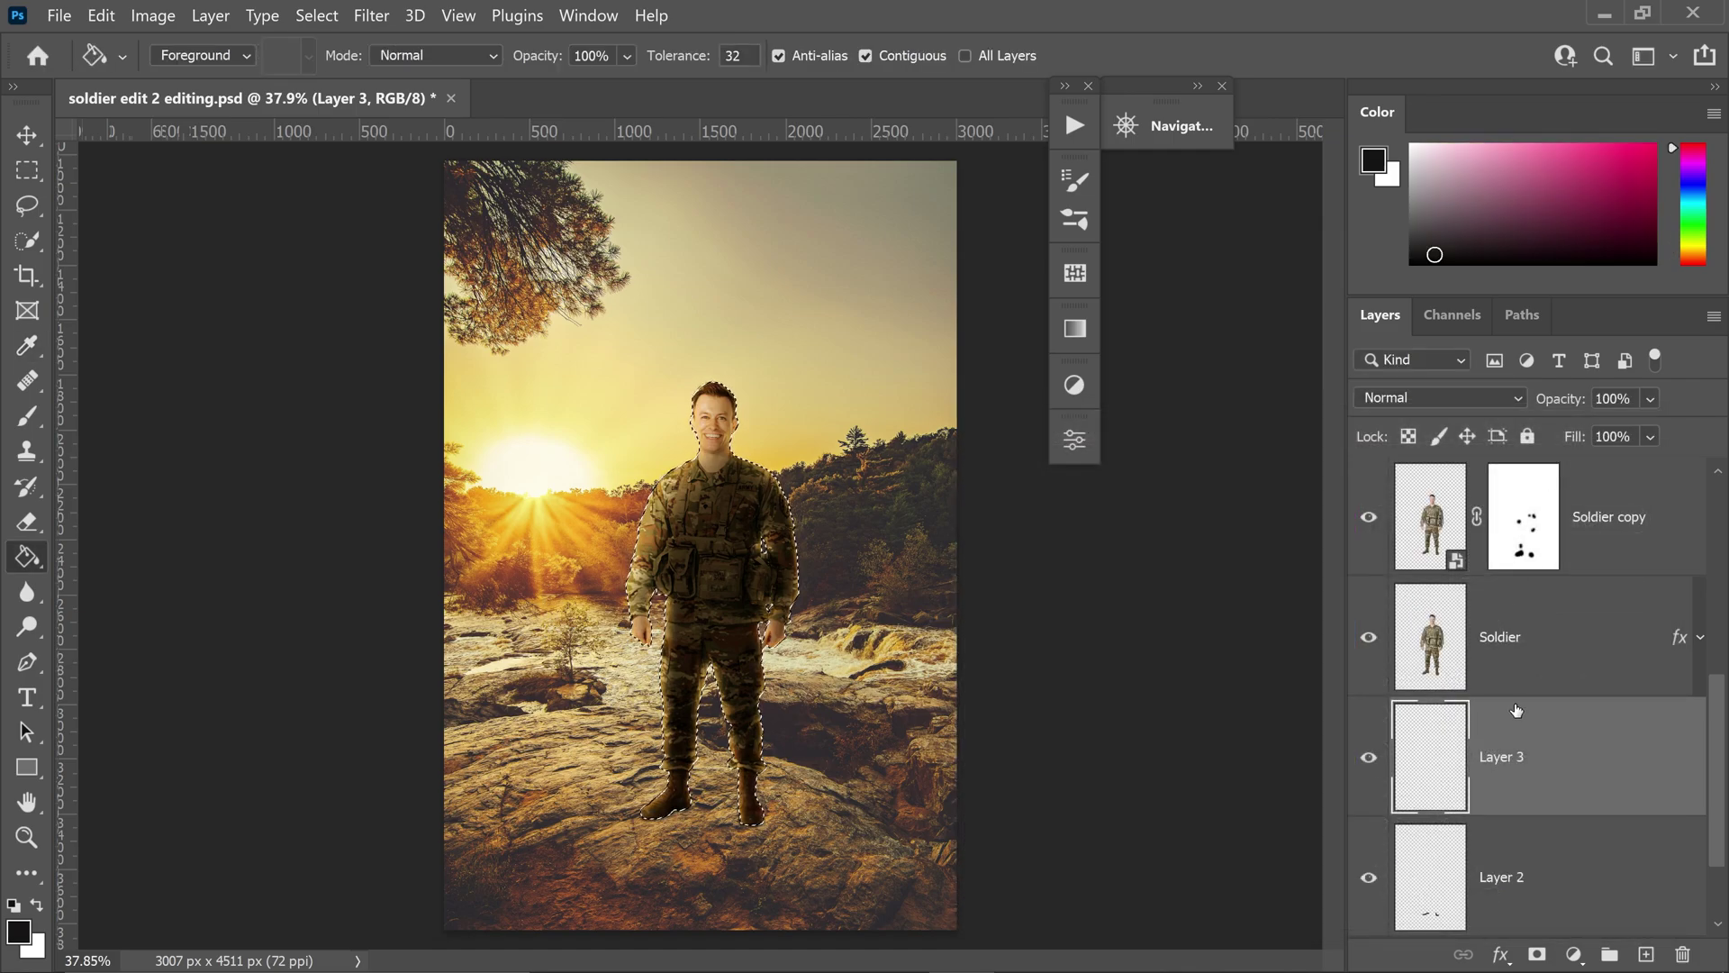
click(699, 535)
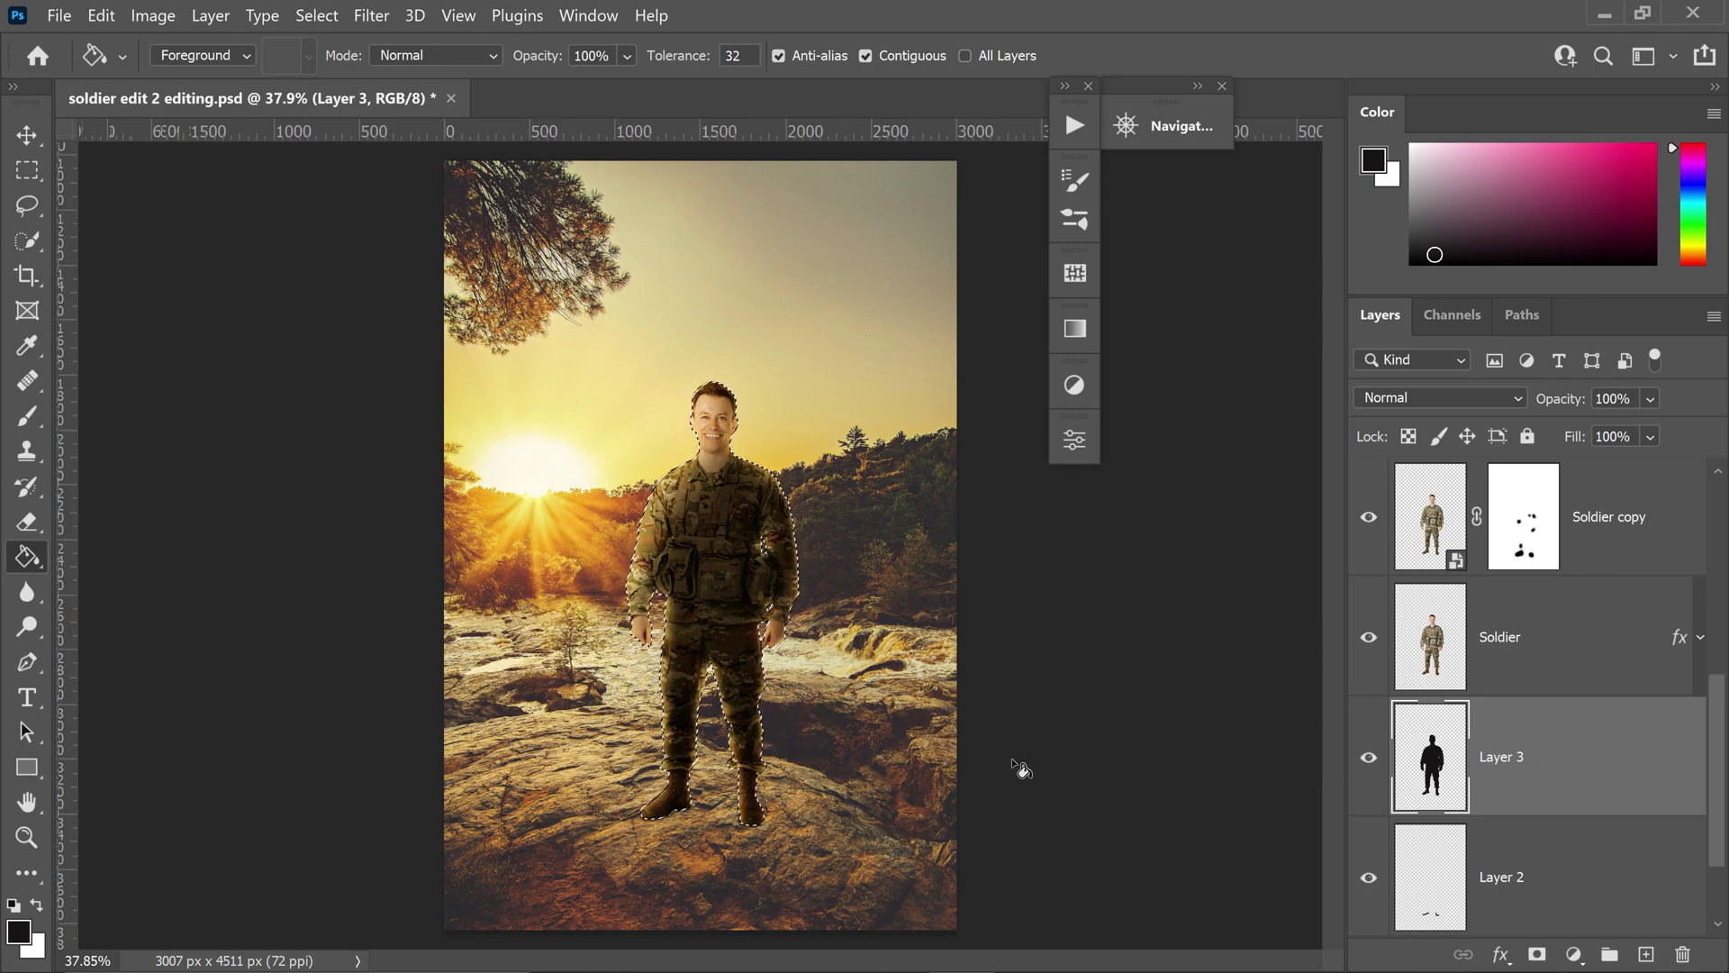
key(ctrl+d)
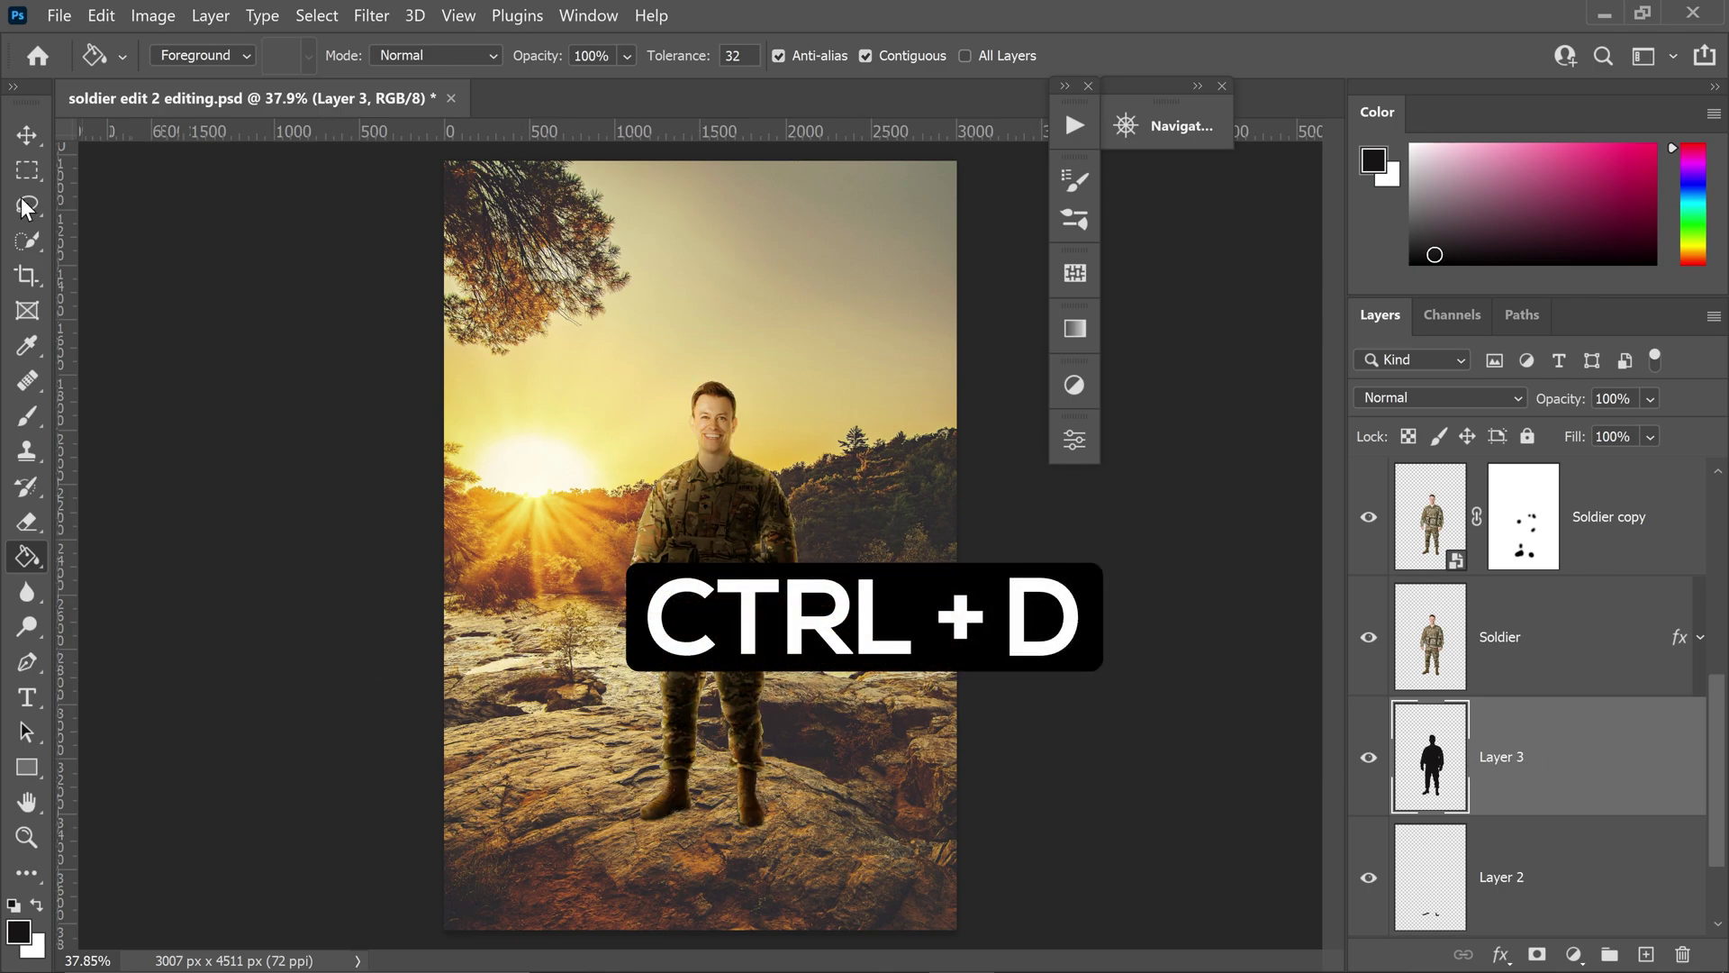
click(27, 134)
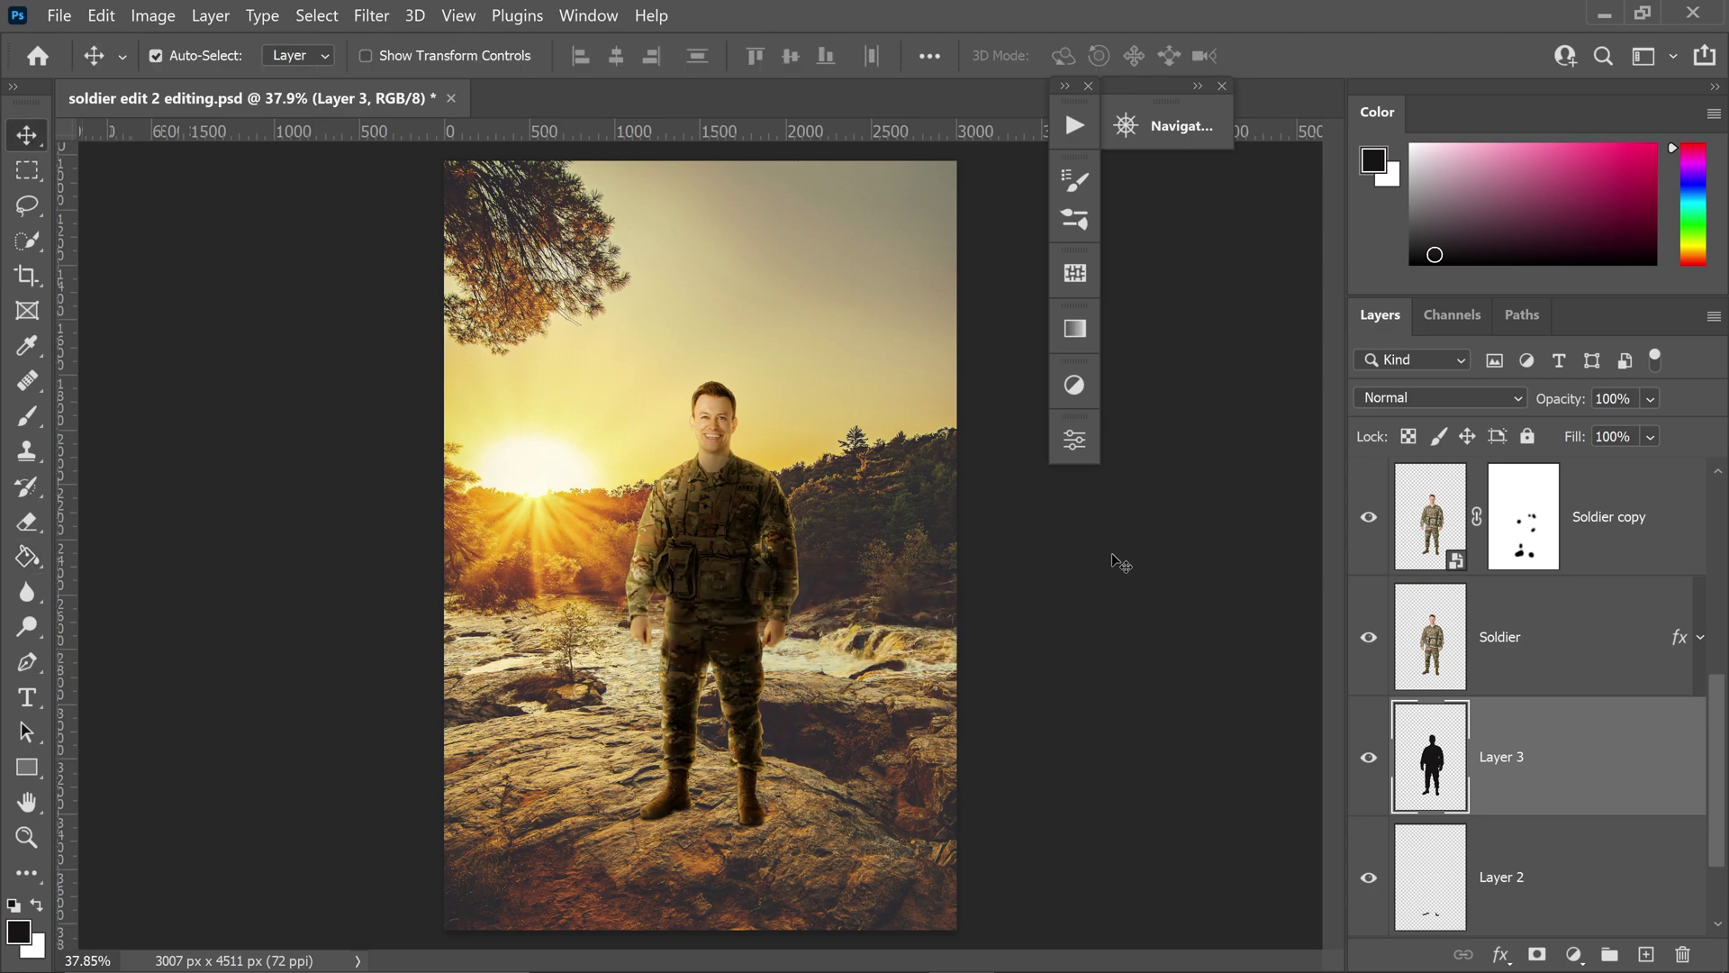
- Flip the Layer 3 silhouette vertically and place it beneath the soldier's boots
key(ctrl+t)
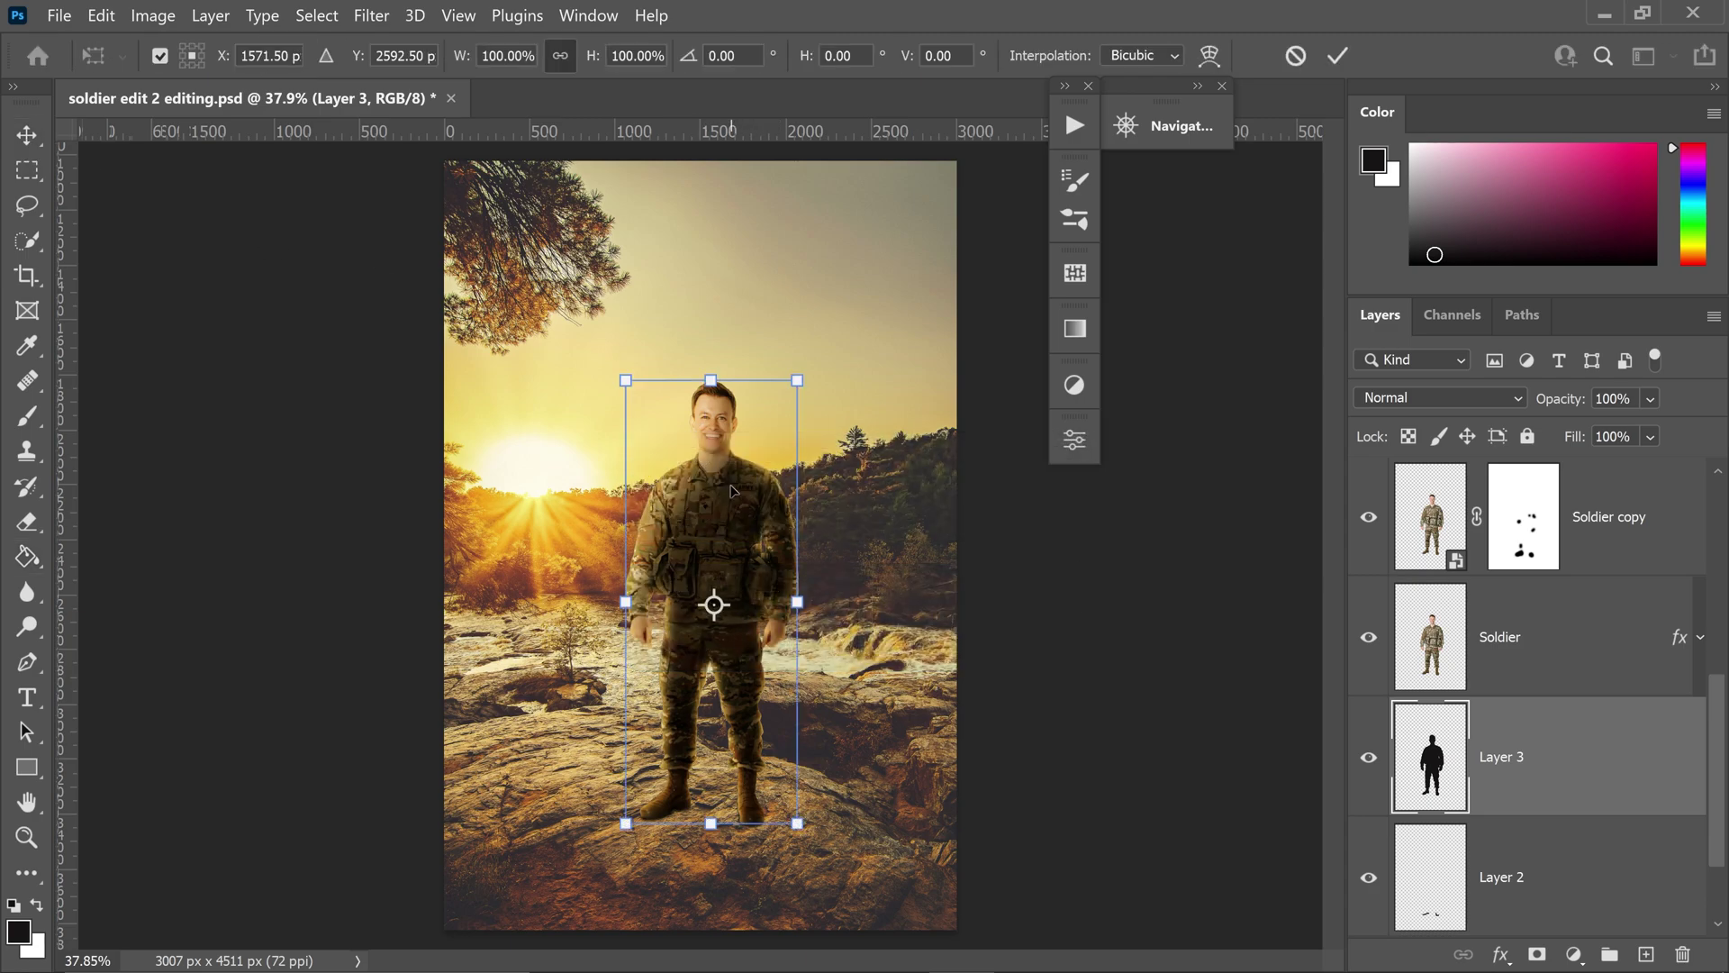
right_click(731, 510)
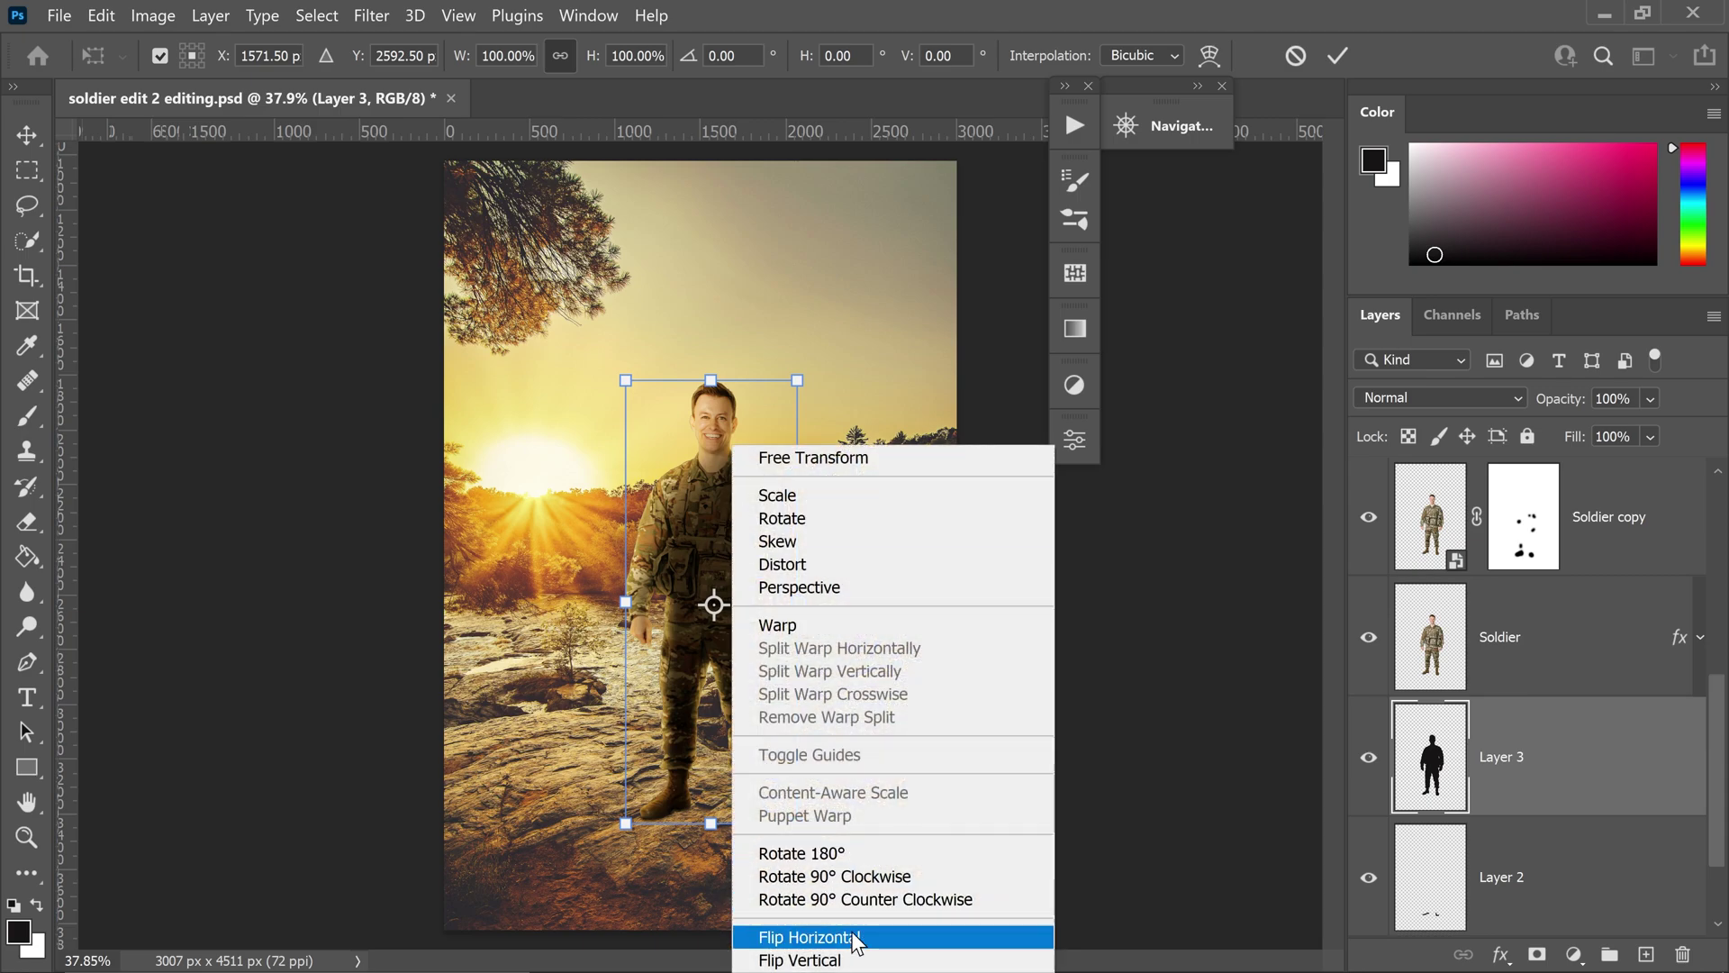
click(844, 960)
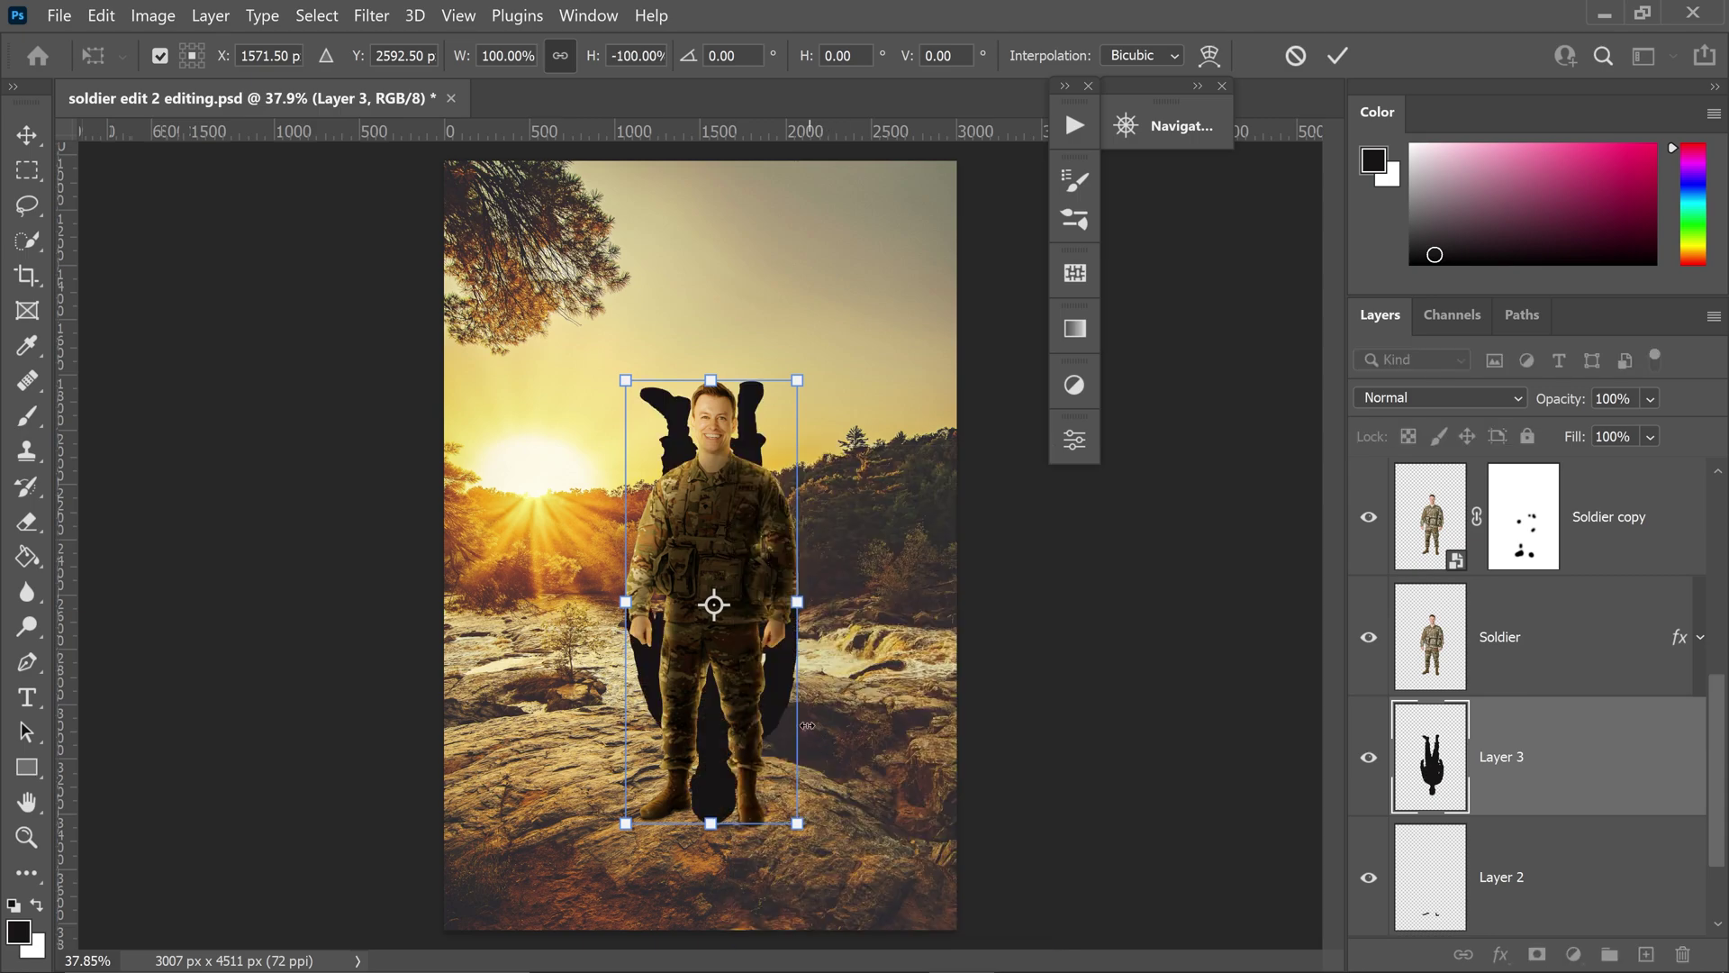
drag(755, 433, 753, 867)
key(Return)
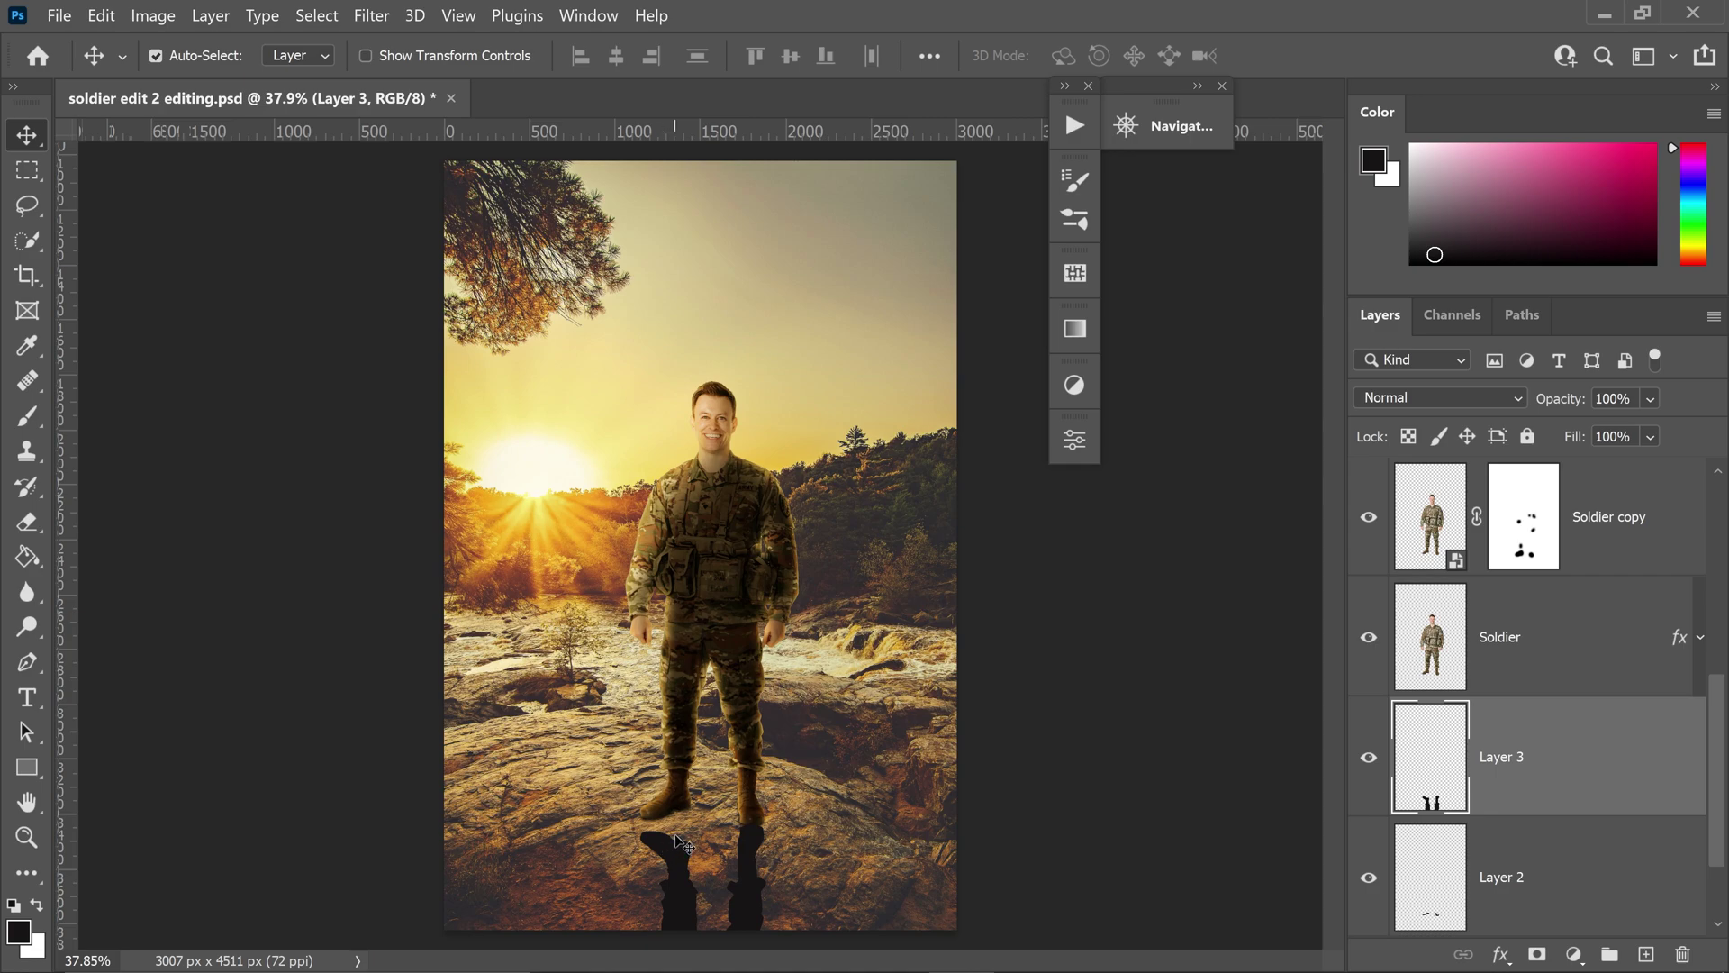
key(ctrl+minus)
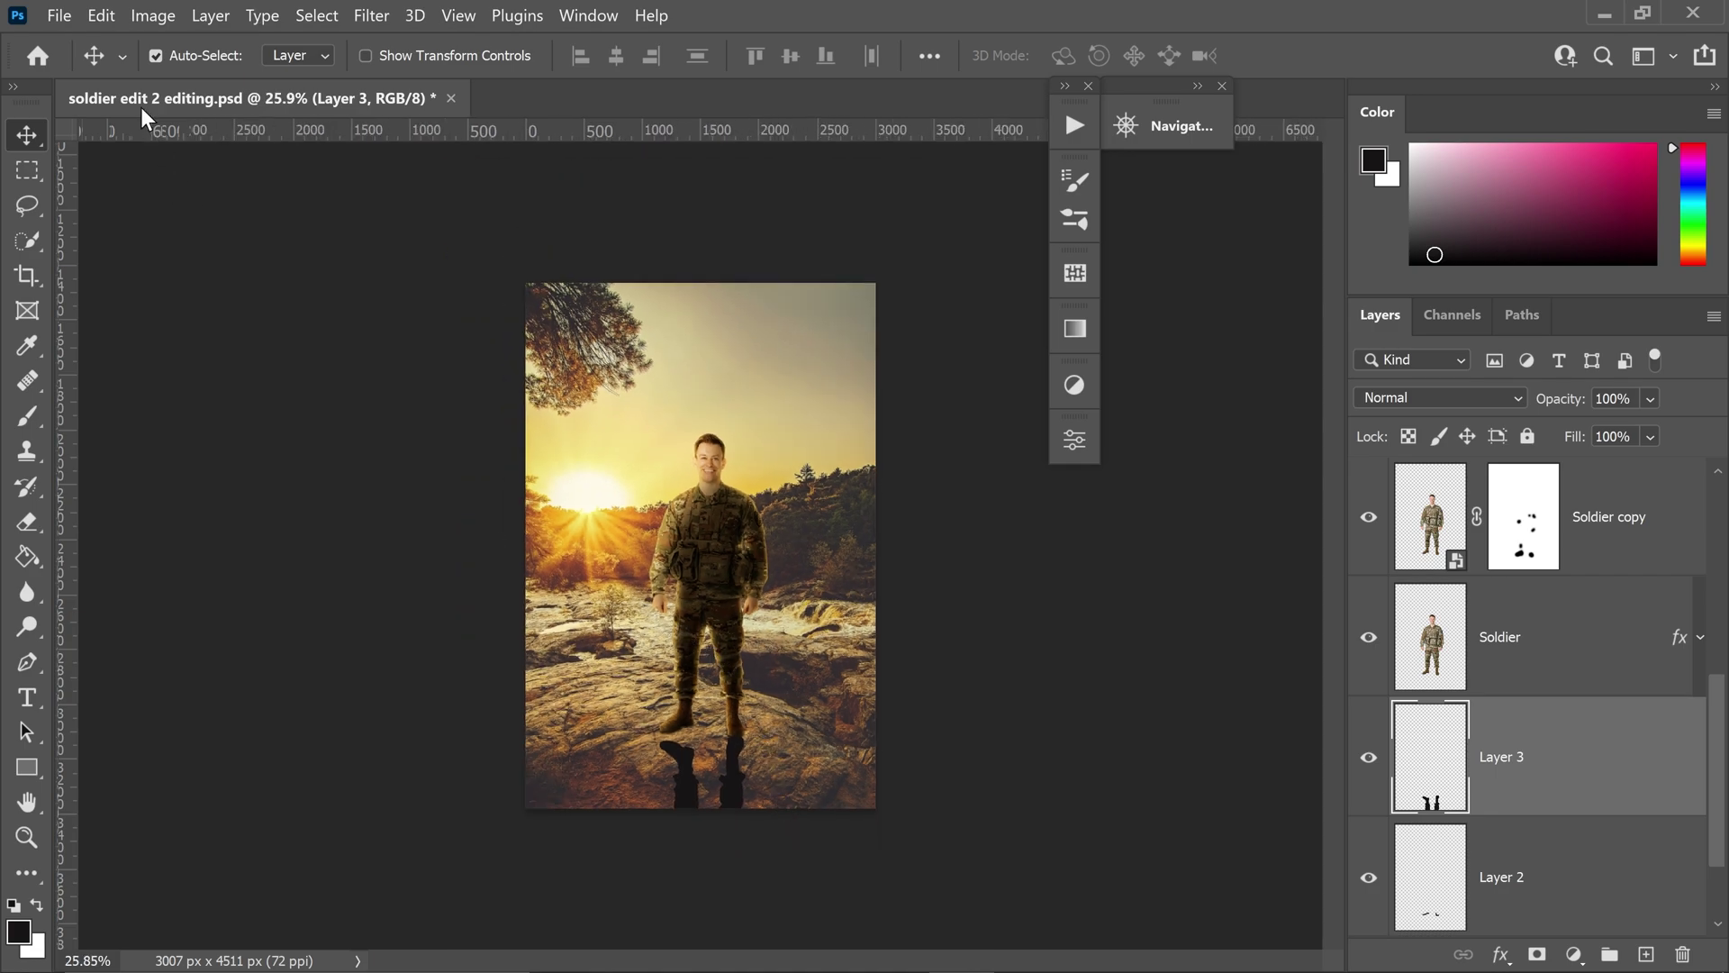
- Apply Puppet Warp to the shadow, pinning its torso and both legs
click(101, 15)
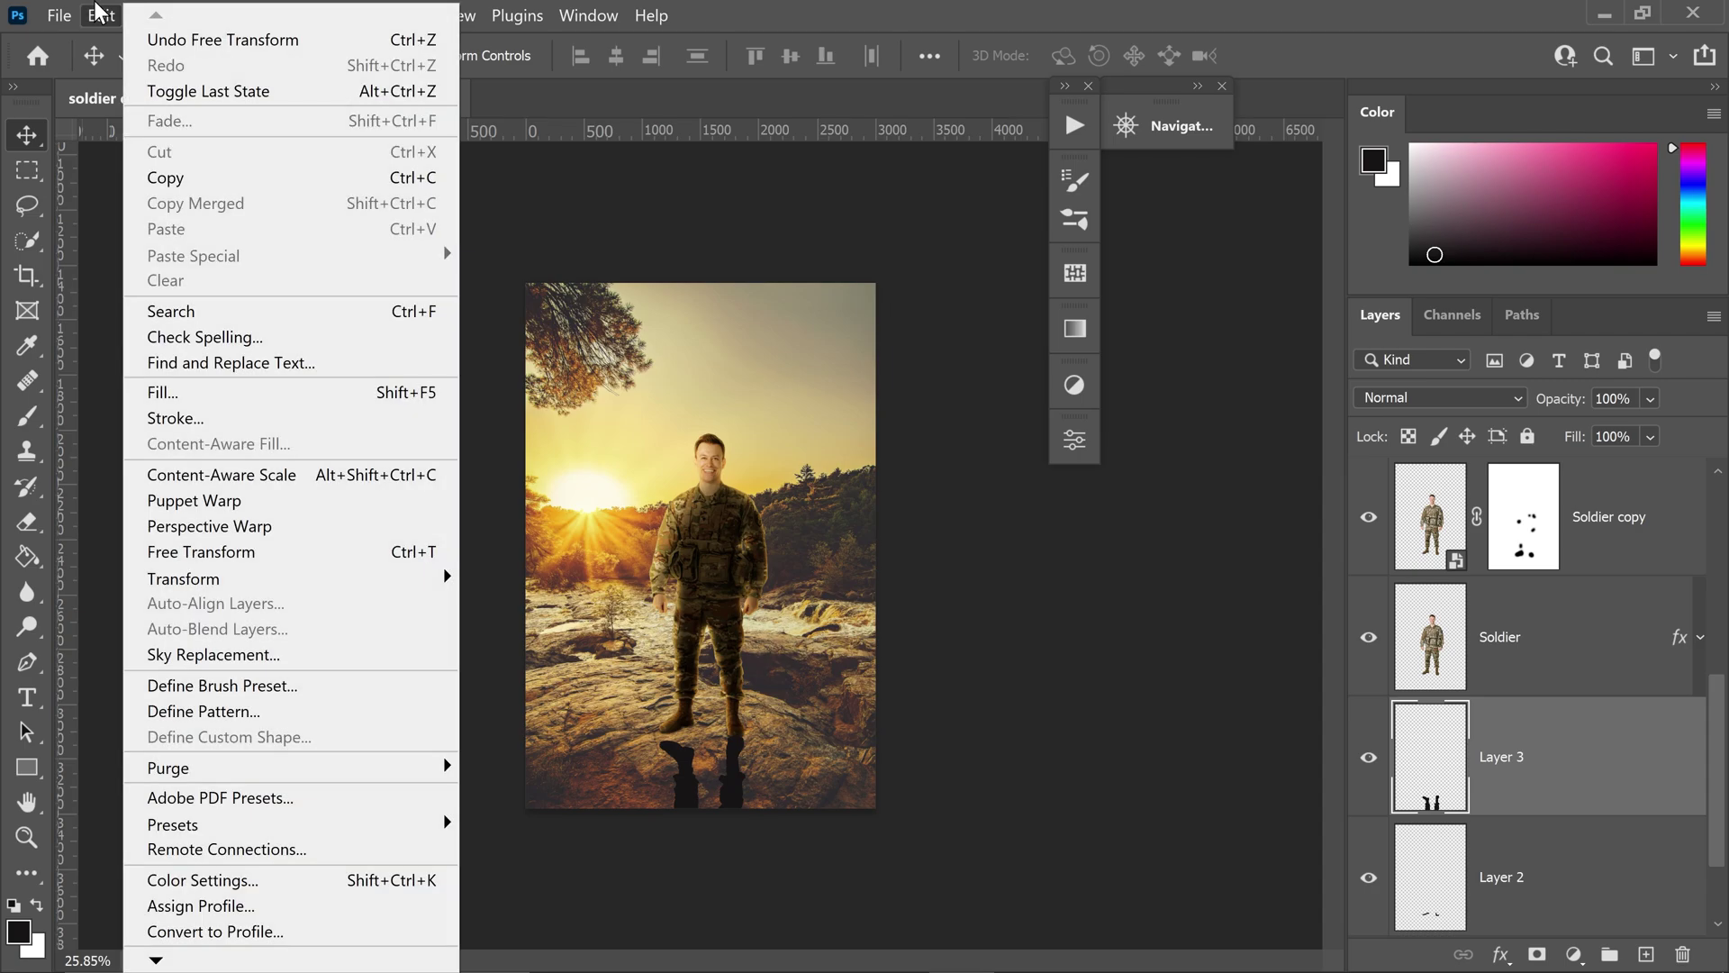
click(196, 506)
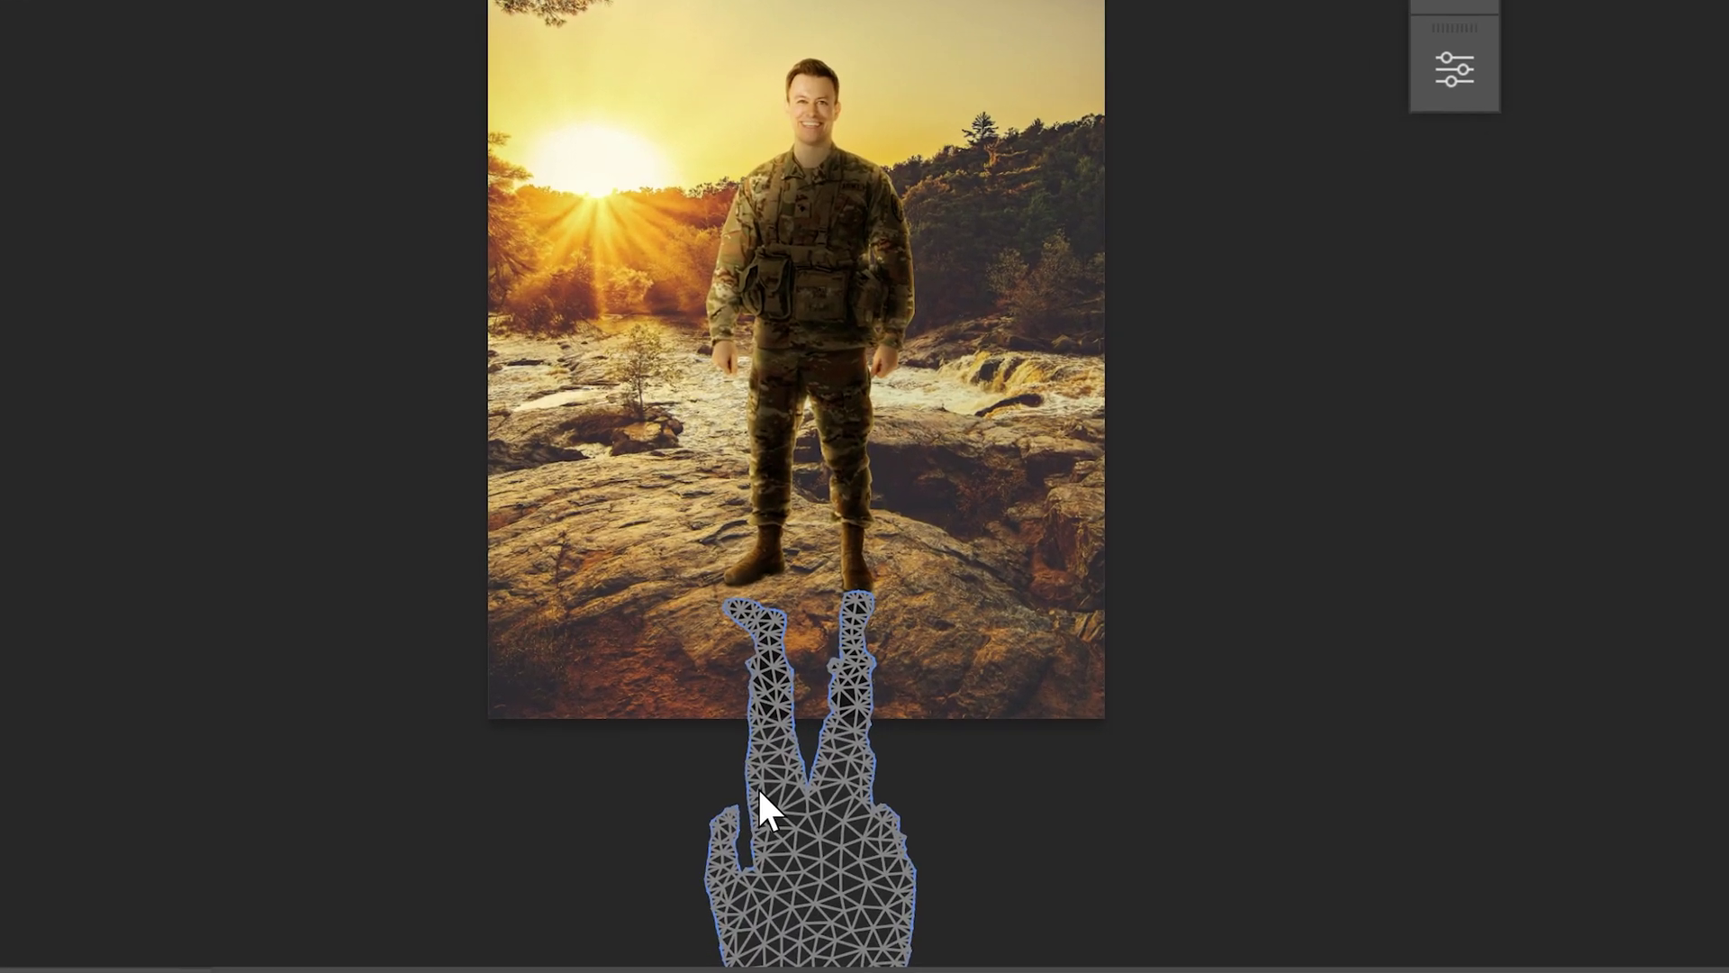
click(805, 815)
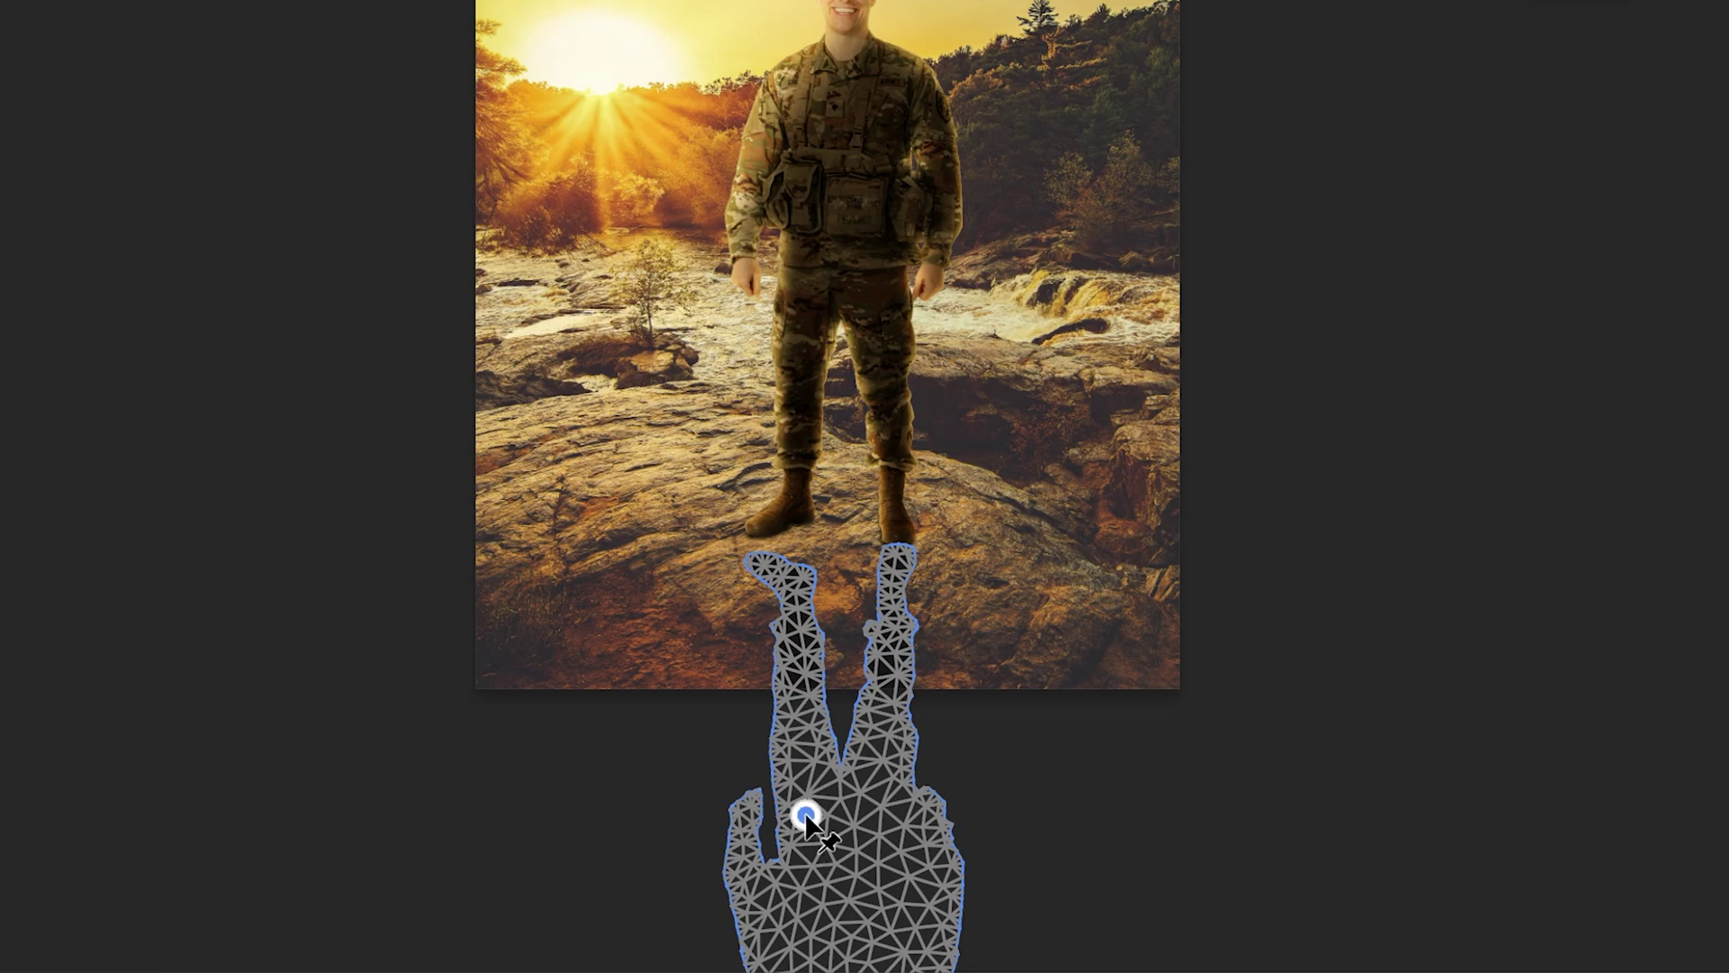
click(887, 843)
click(796, 918)
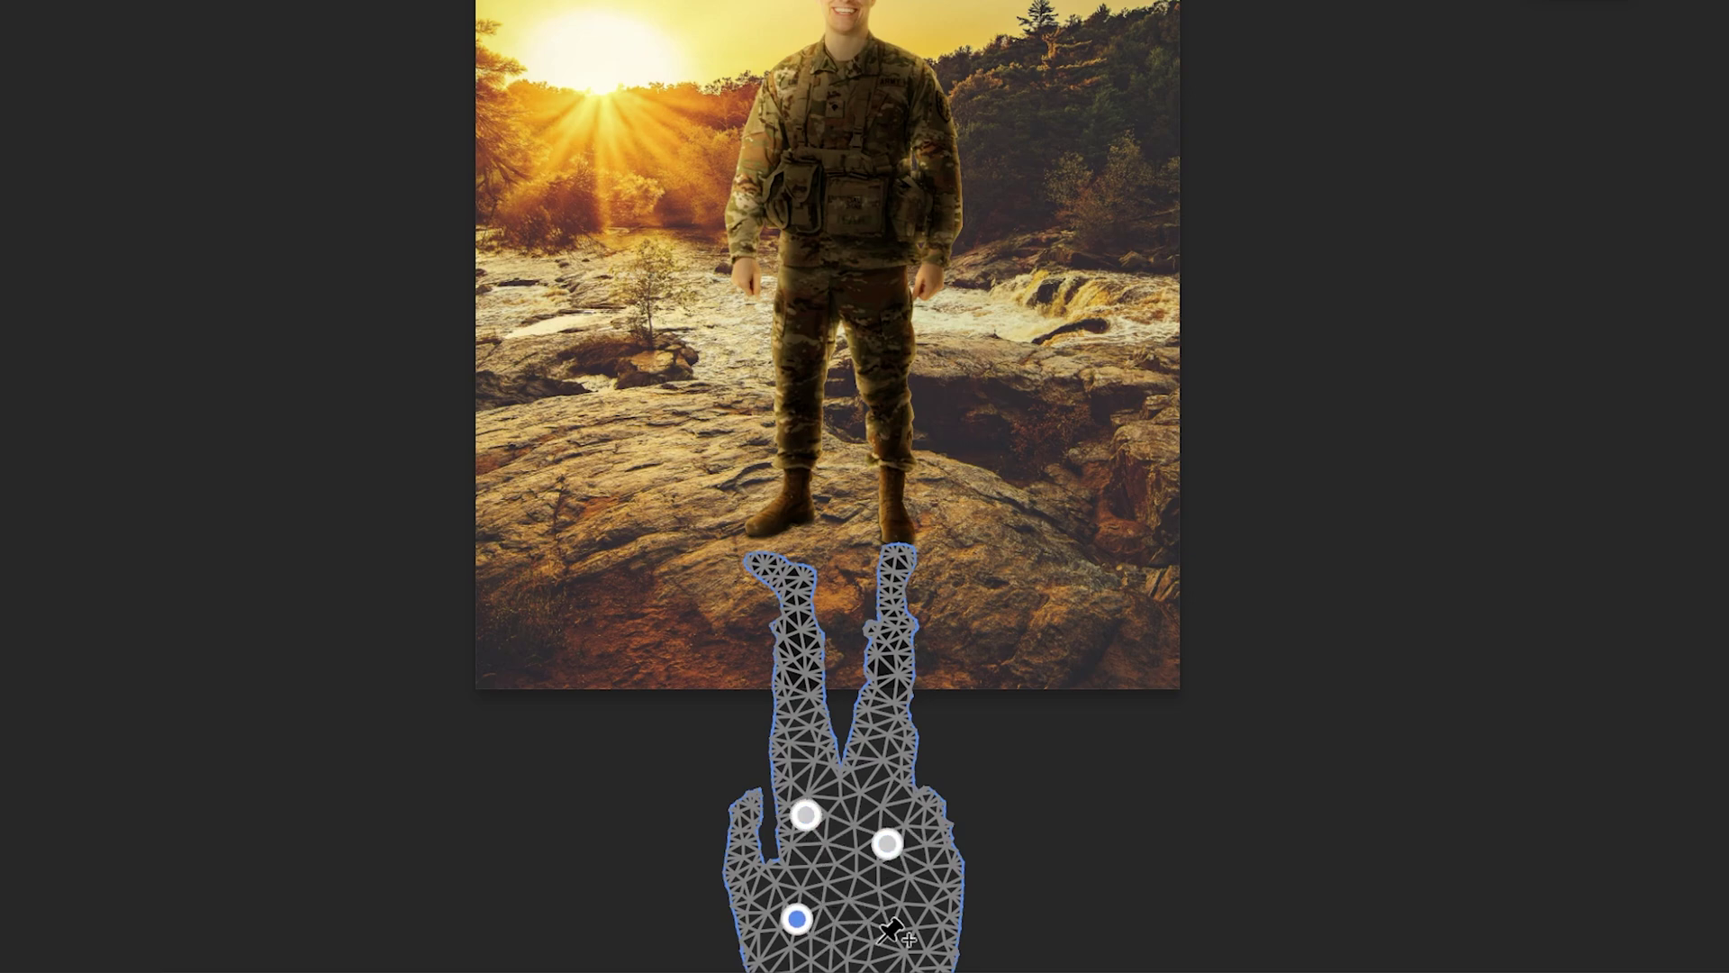
click(876, 942)
click(894, 592)
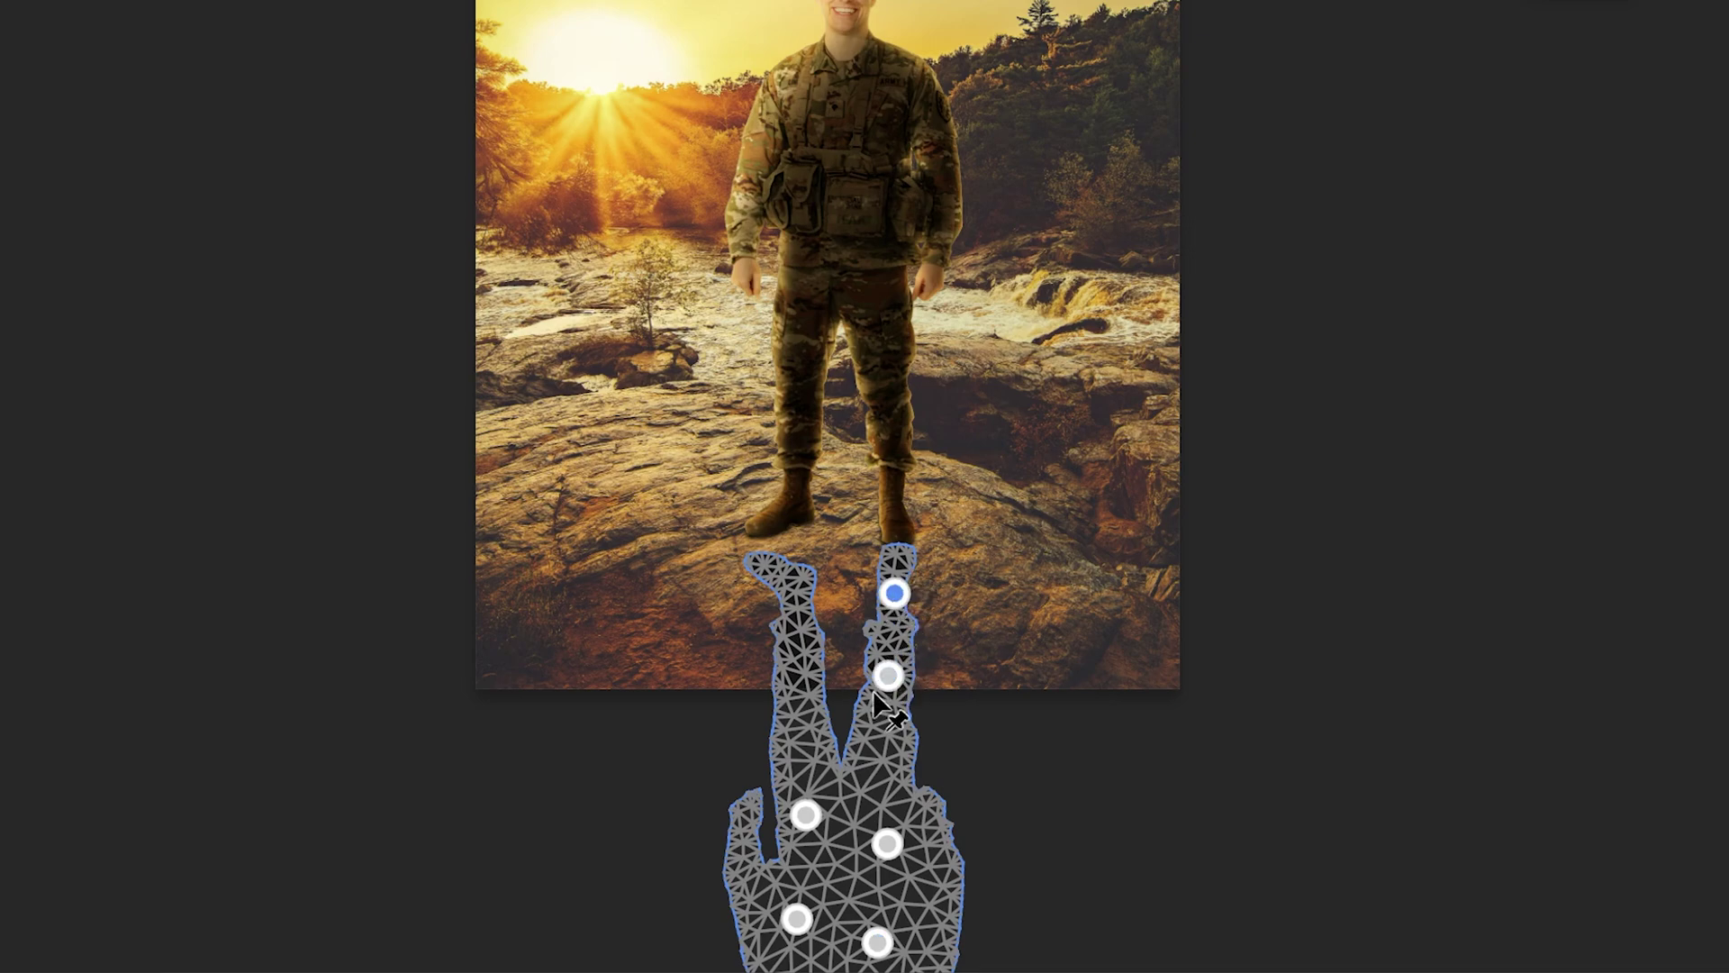
click(795, 692)
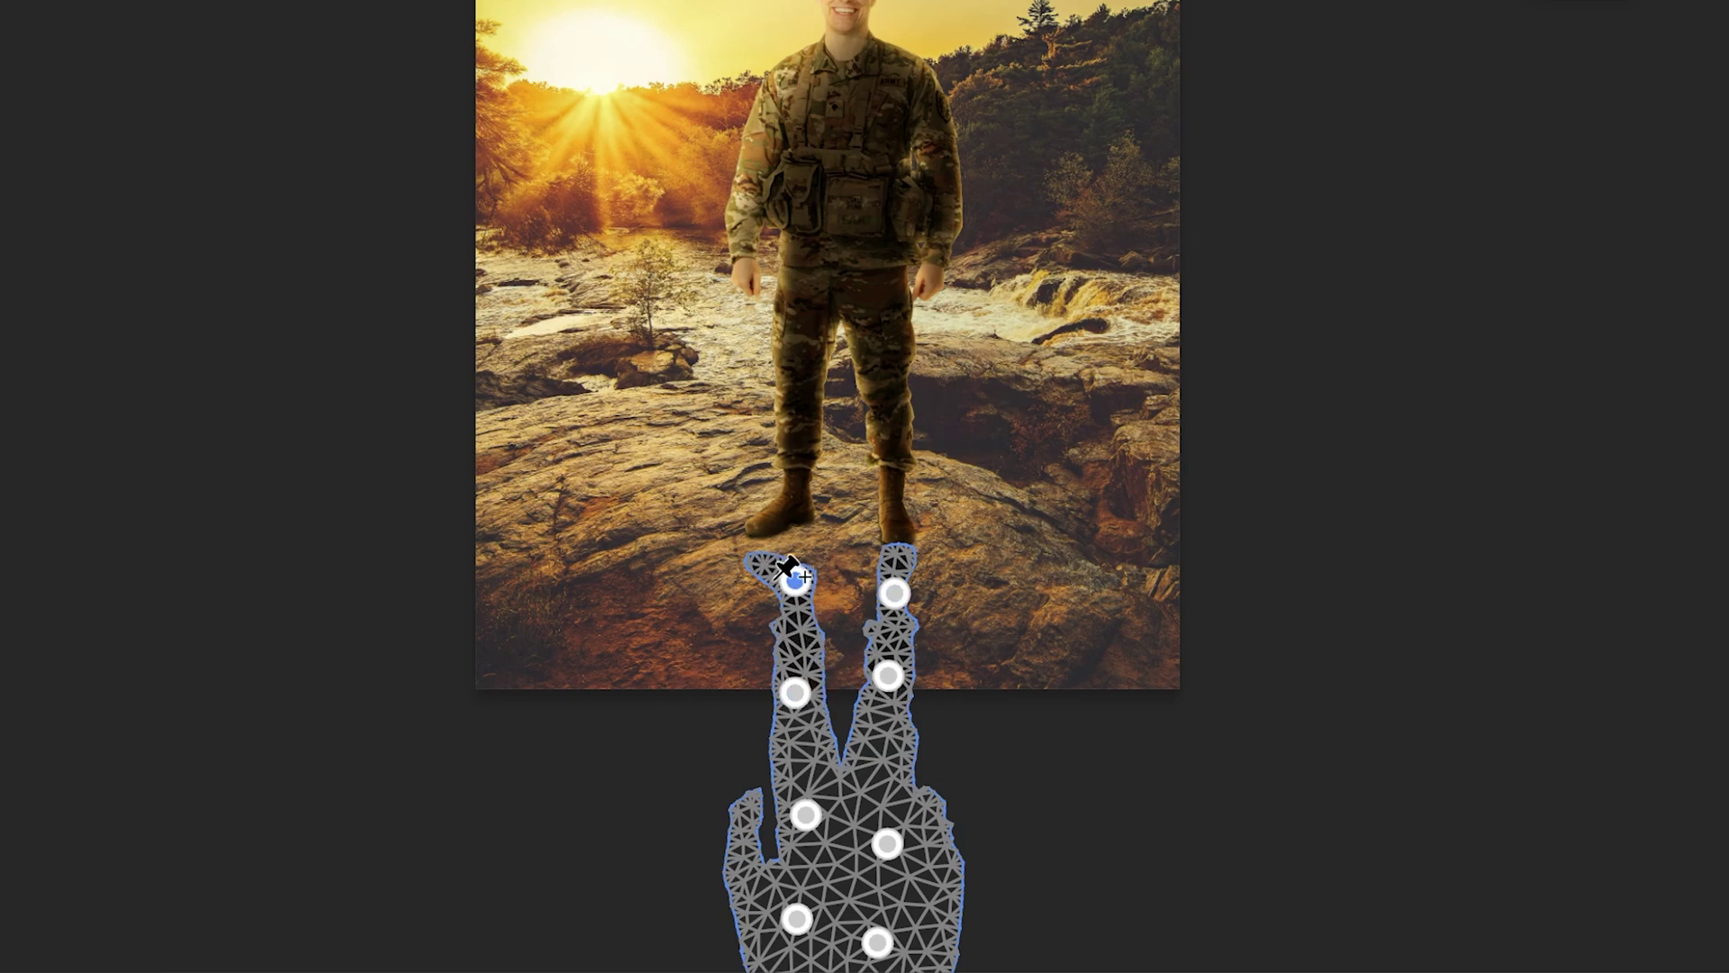
- Drag the left foot pins up to meet the boot and commit the warp
drag(805, 582, 799, 555)
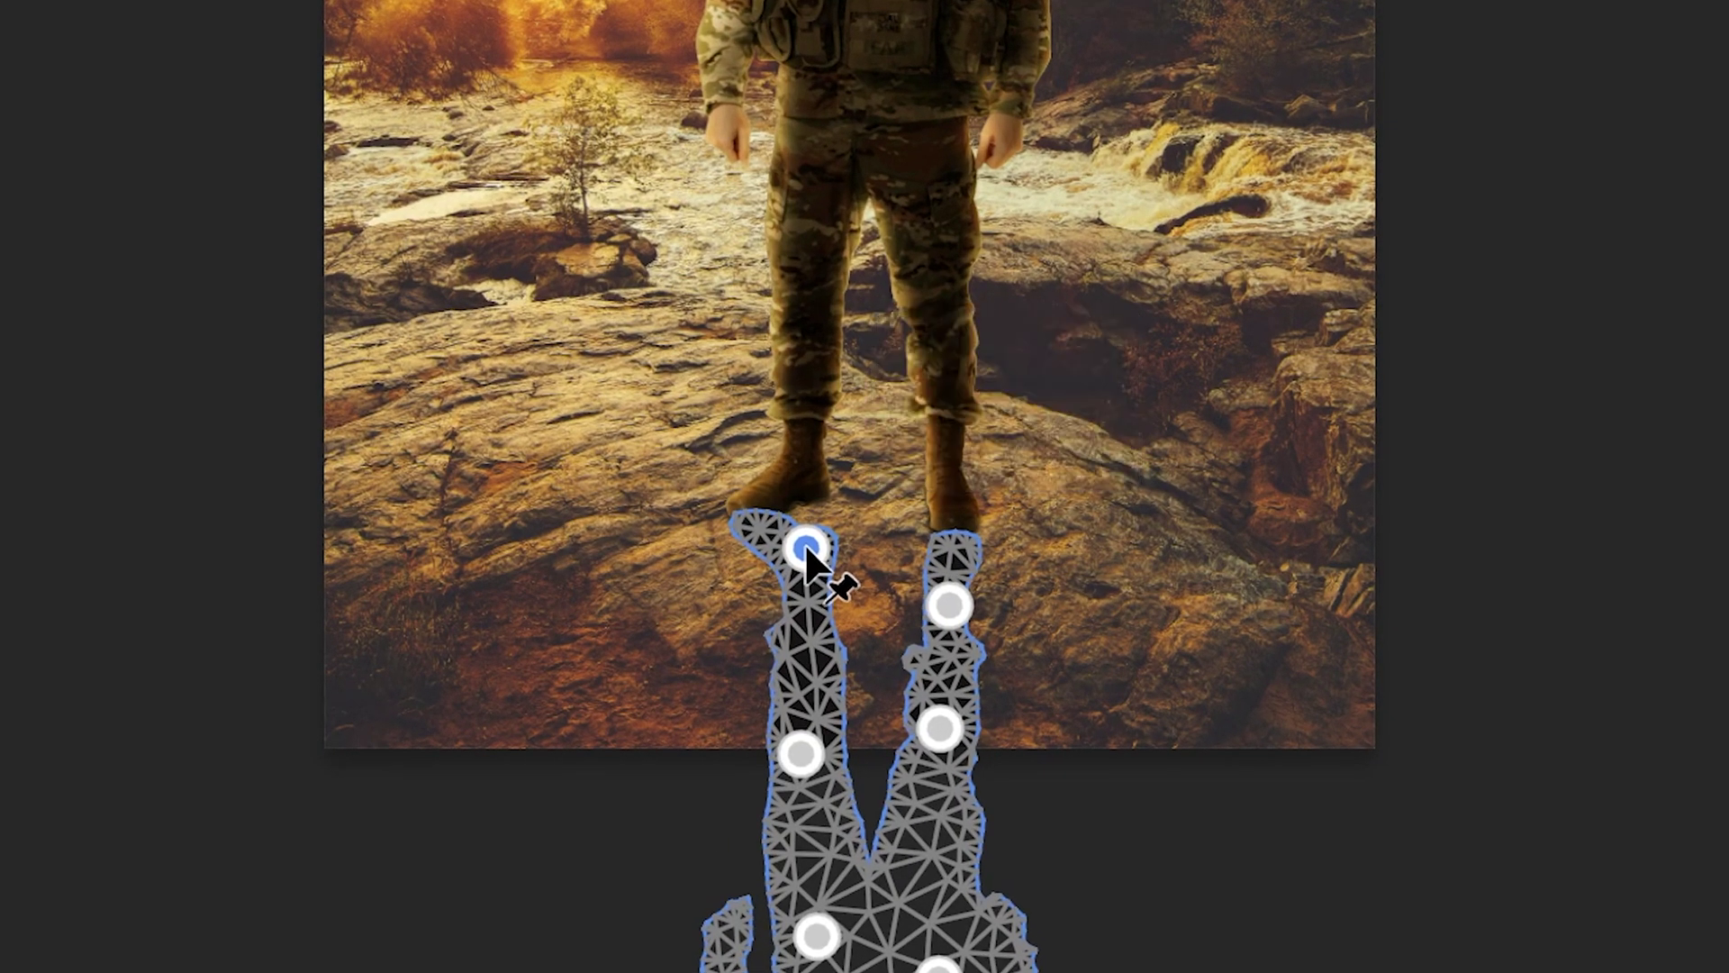
click(756, 525)
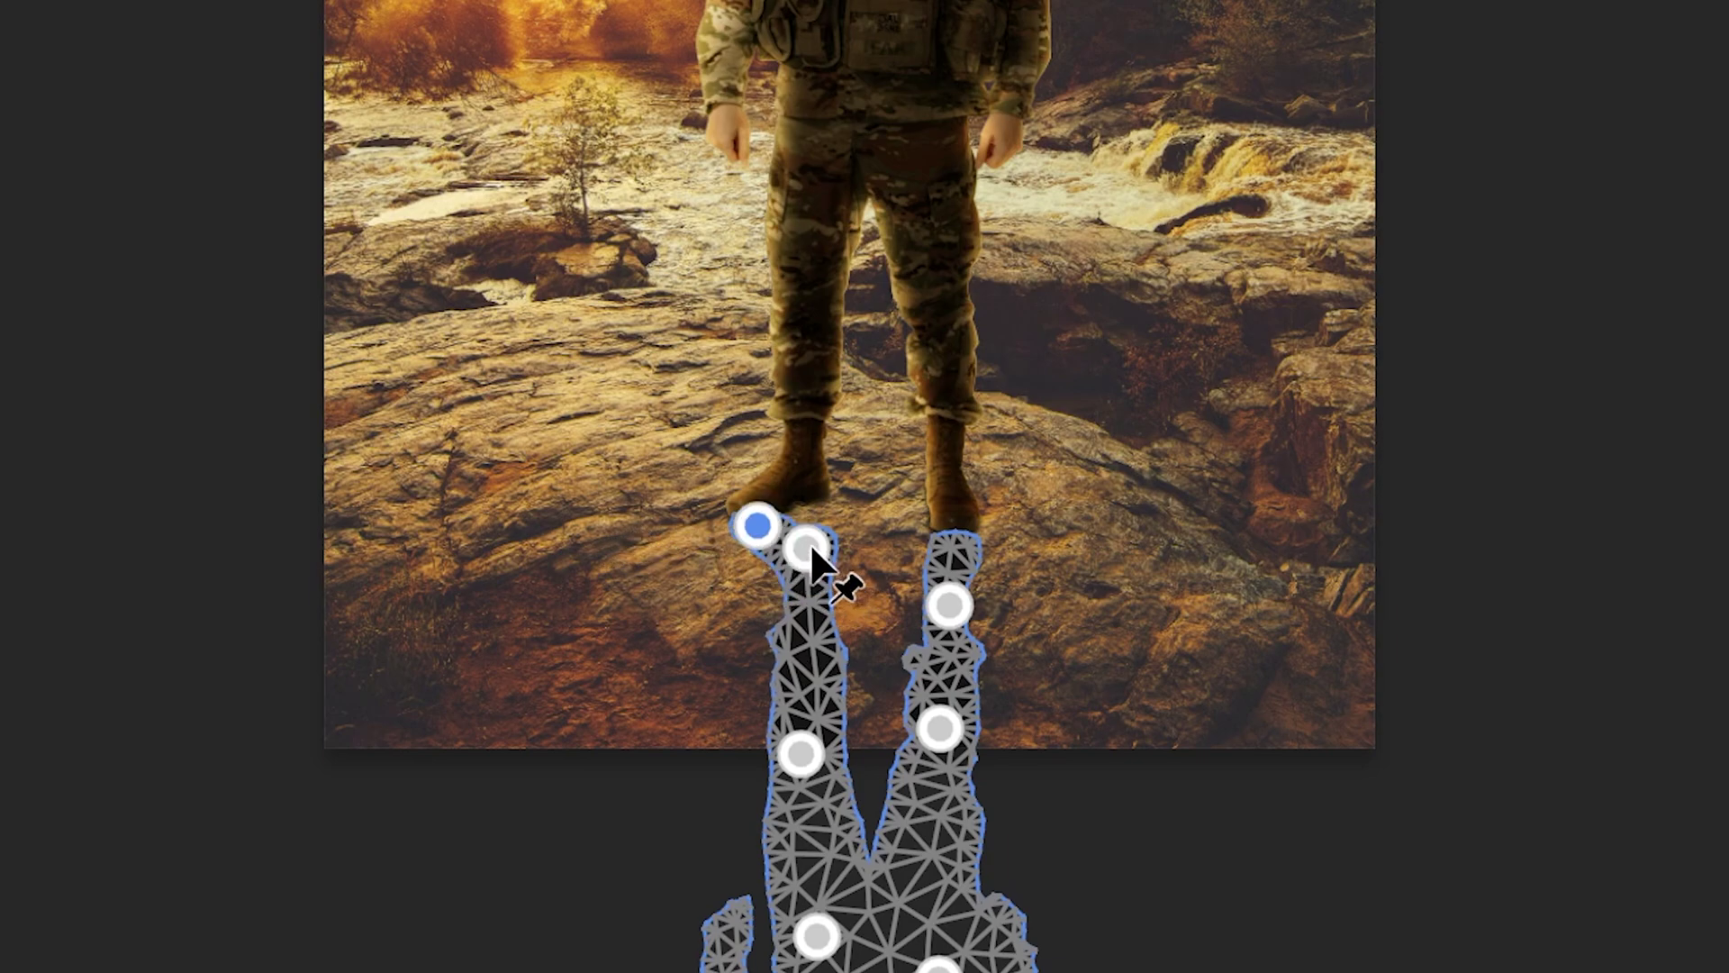
drag(808, 542, 813, 522)
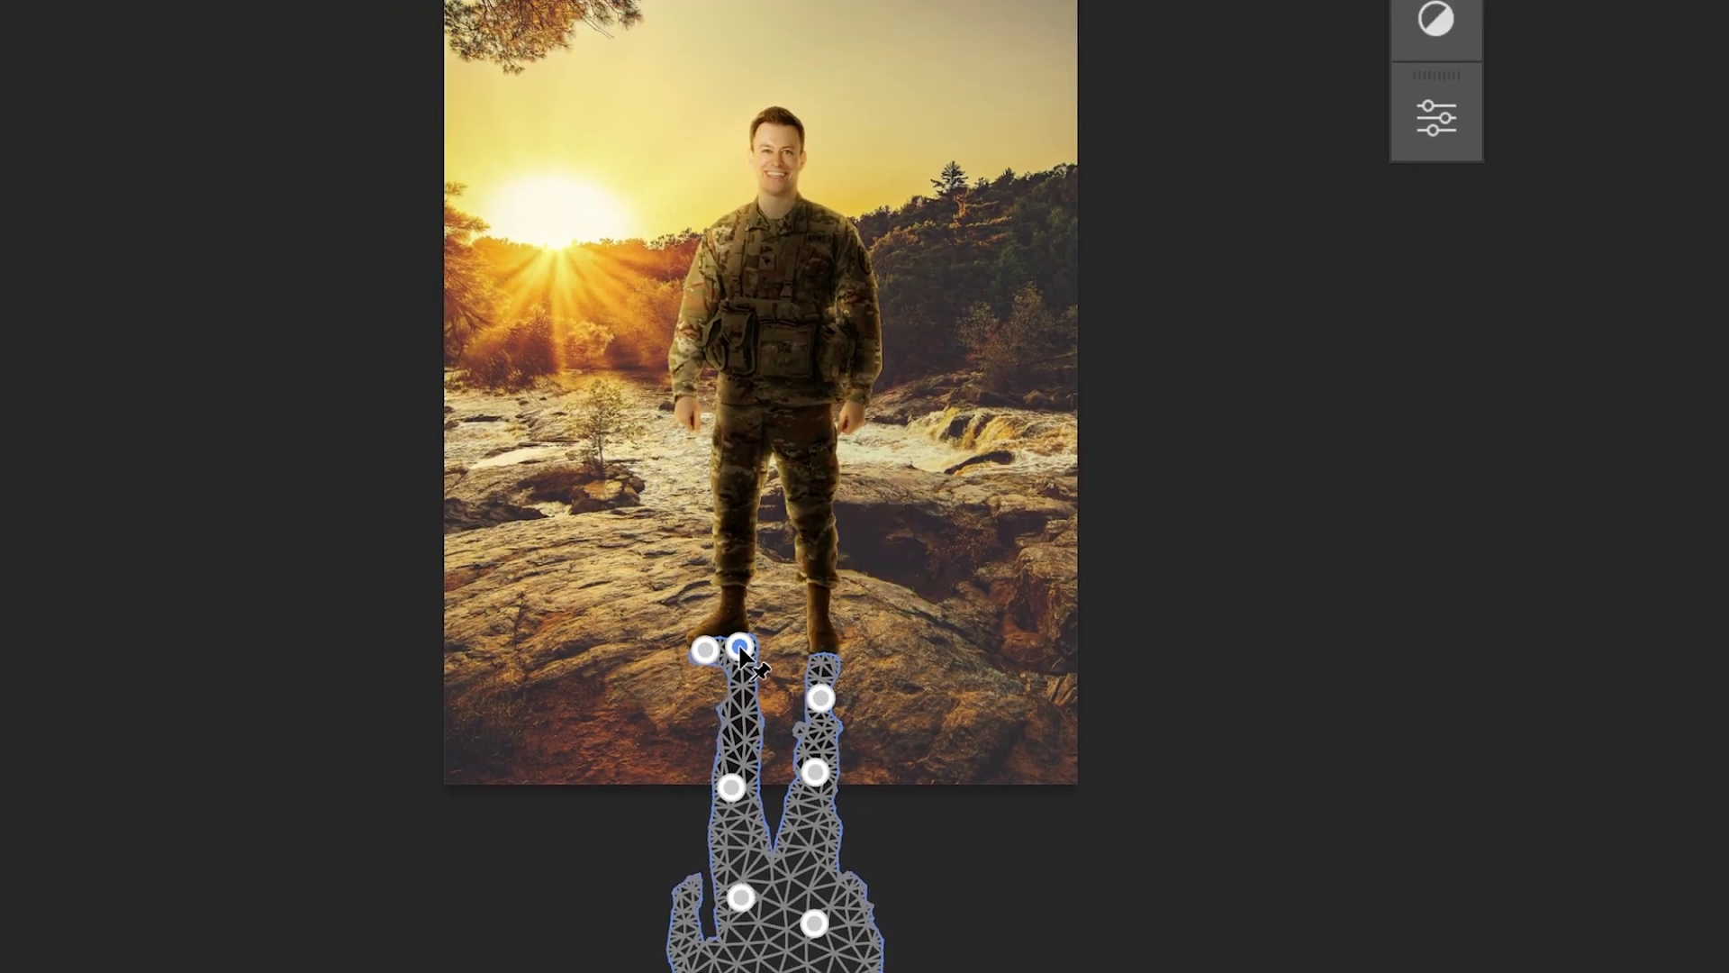
click(706, 650)
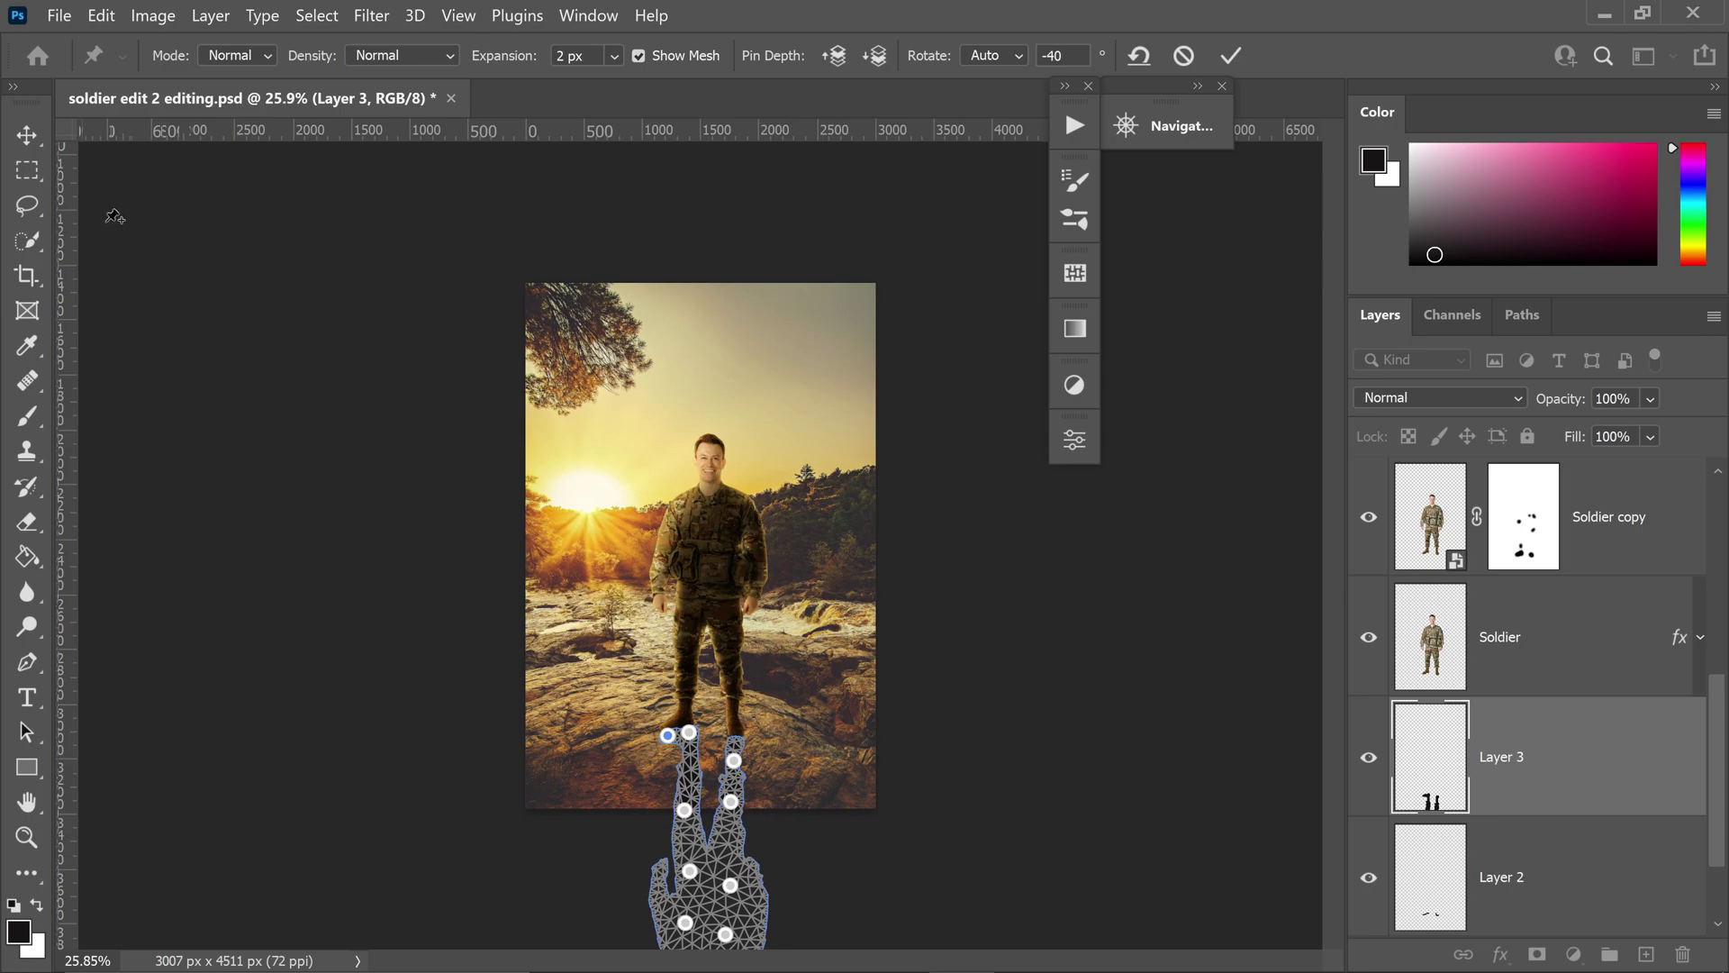
click(1230, 56)
- Skew Layer 3's black shadow so its far end slants down and right from the boots
scroll(774, 750, down, 1)
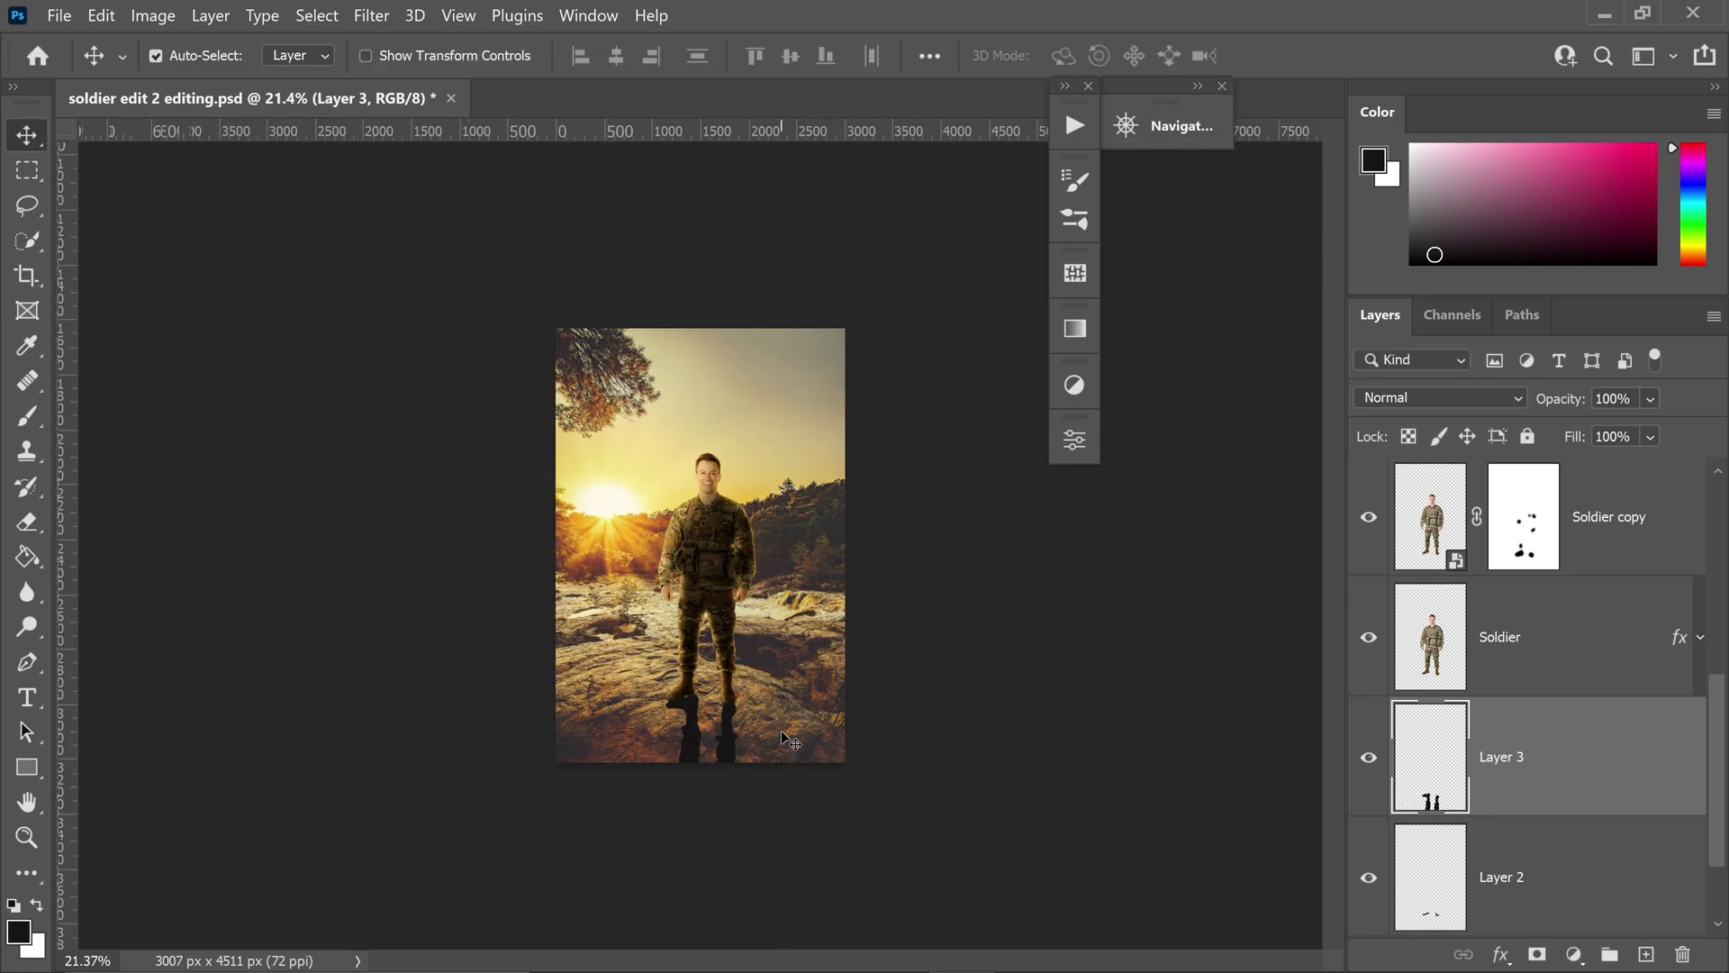
key(ctrl+t)
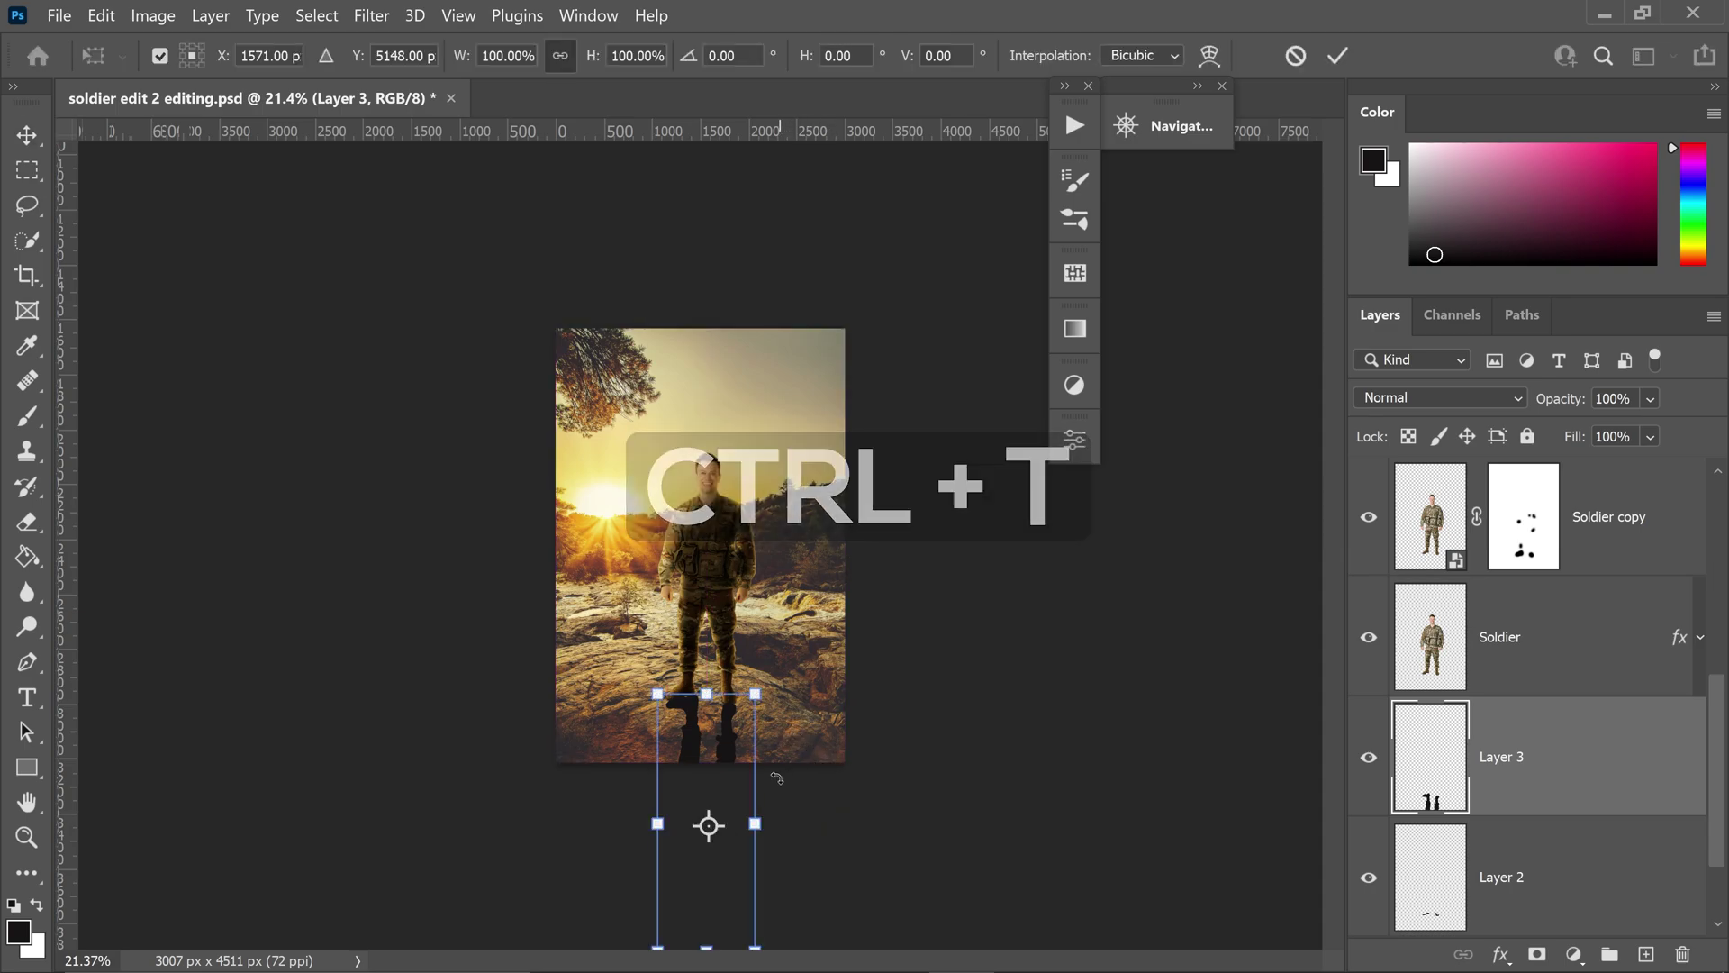
scroll(731, 819, down, 1)
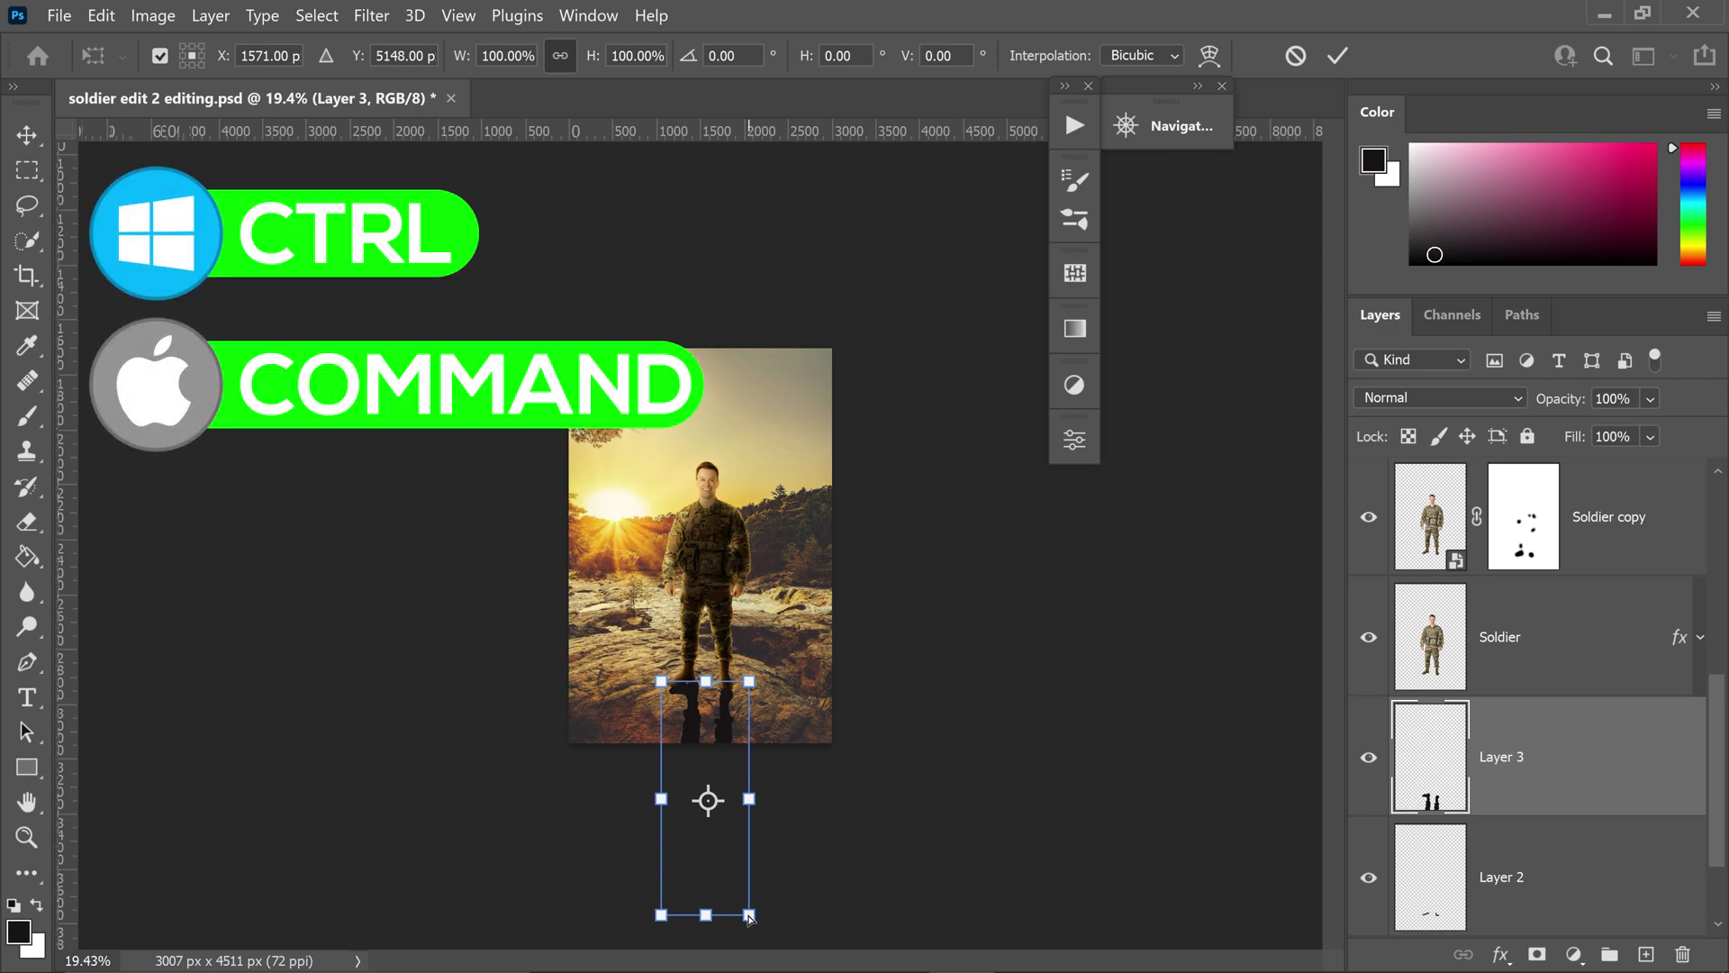
drag(748, 915, 999, 881)
drag(662, 914, 807, 911)
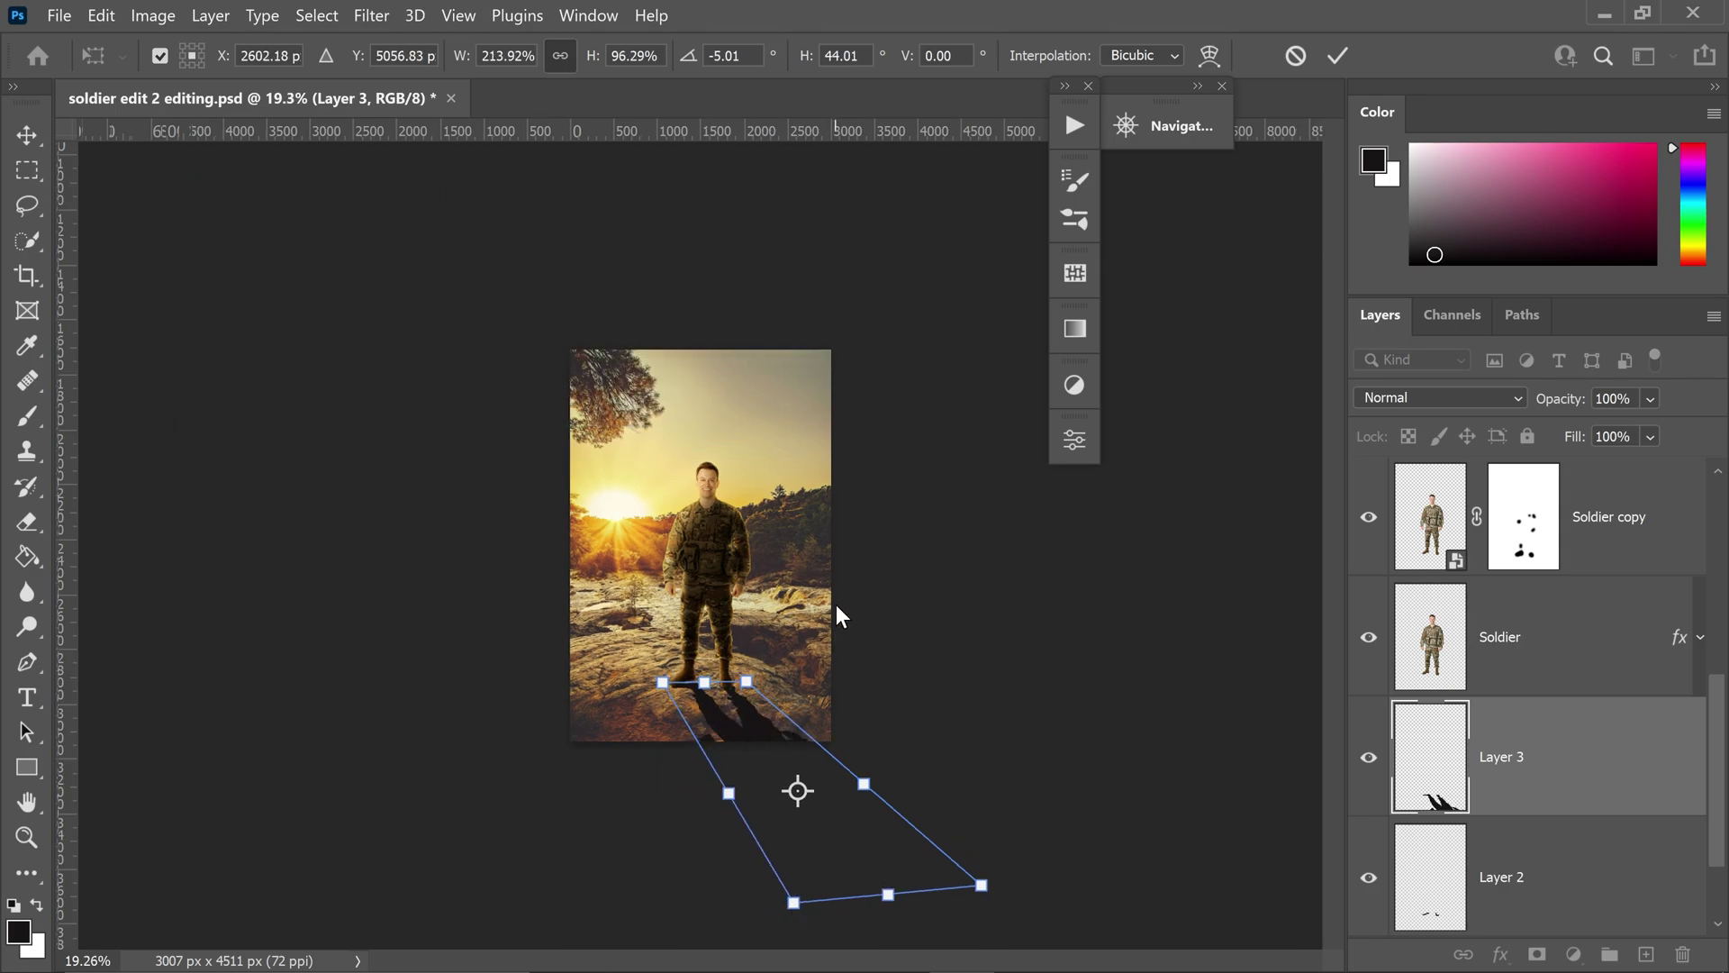
- Commit the skewed shadow and zoom in on the soldier's boots
key(Return)
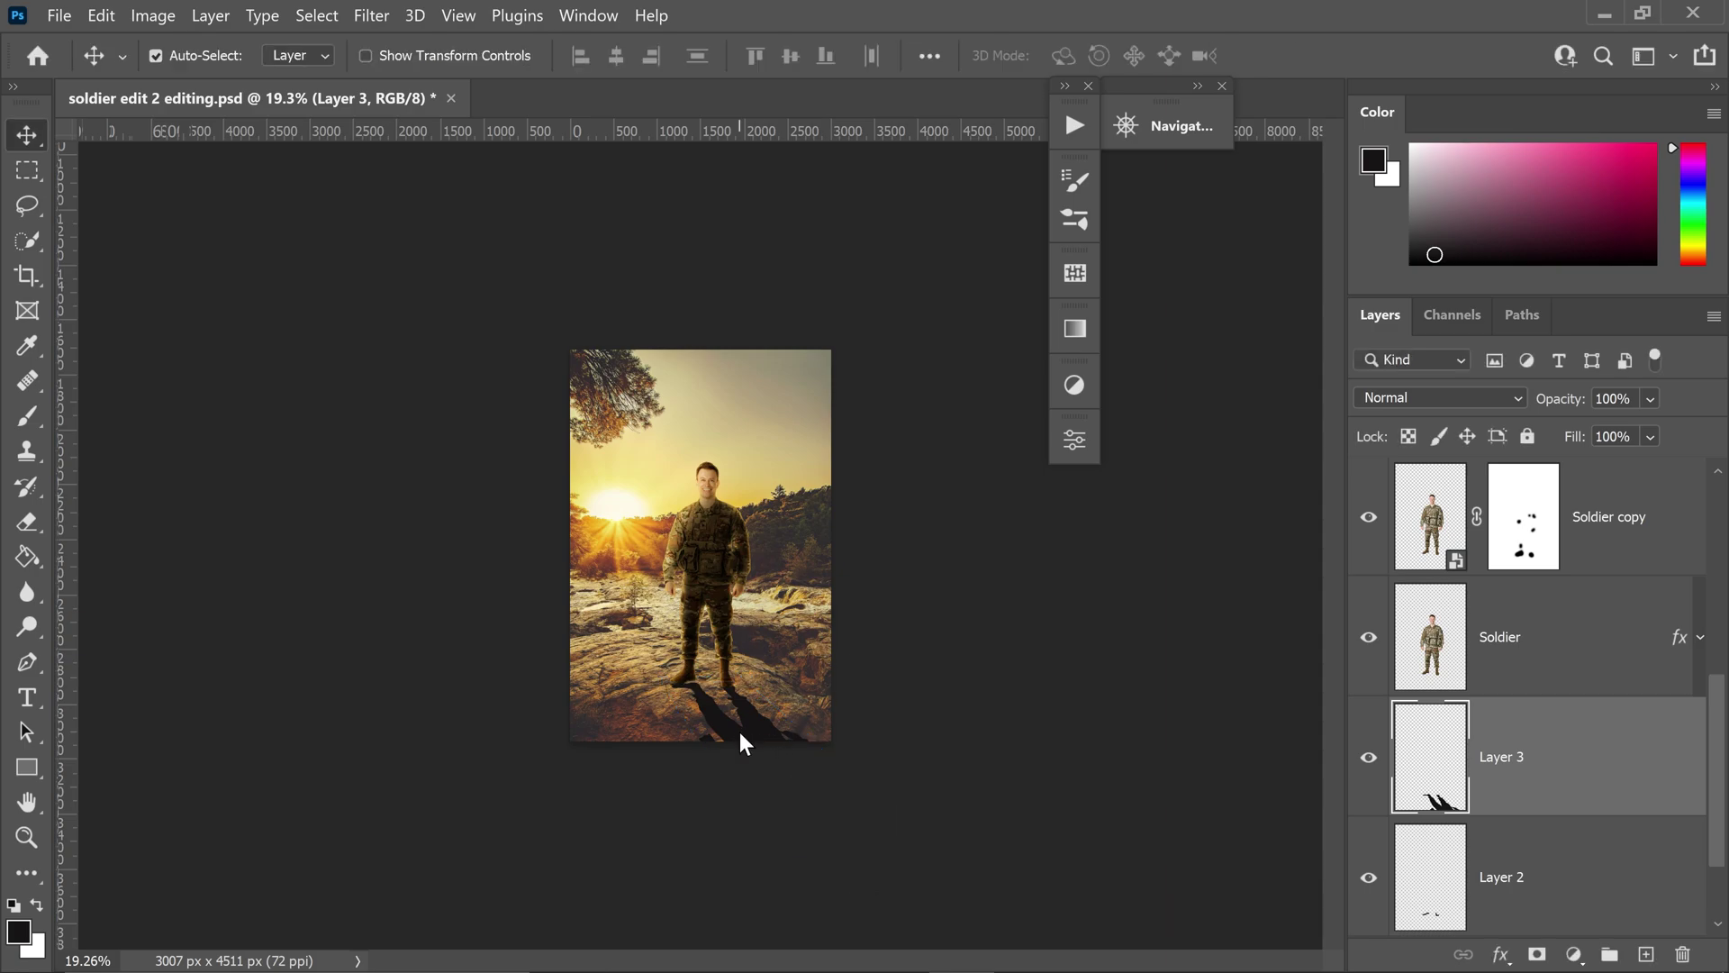
scroll(789, 776, up, 5)
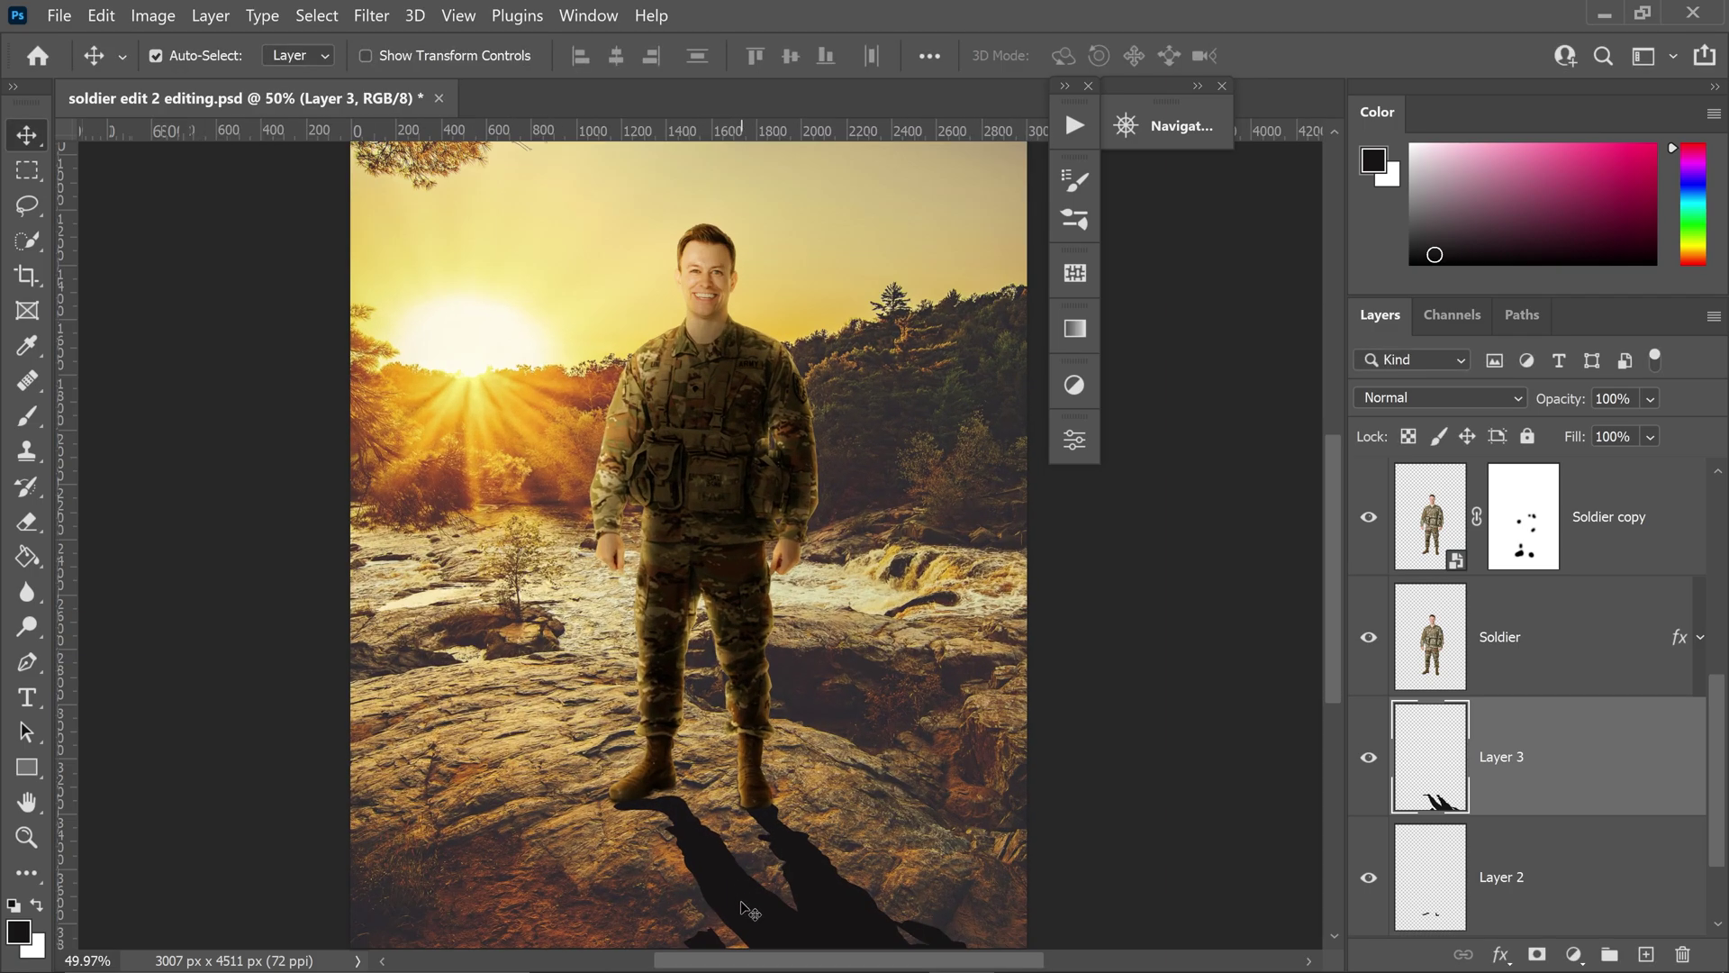
scroll(751, 905, down, 2)
scroll(762, 829, up, 3)
scroll(761, 829, up, 1)
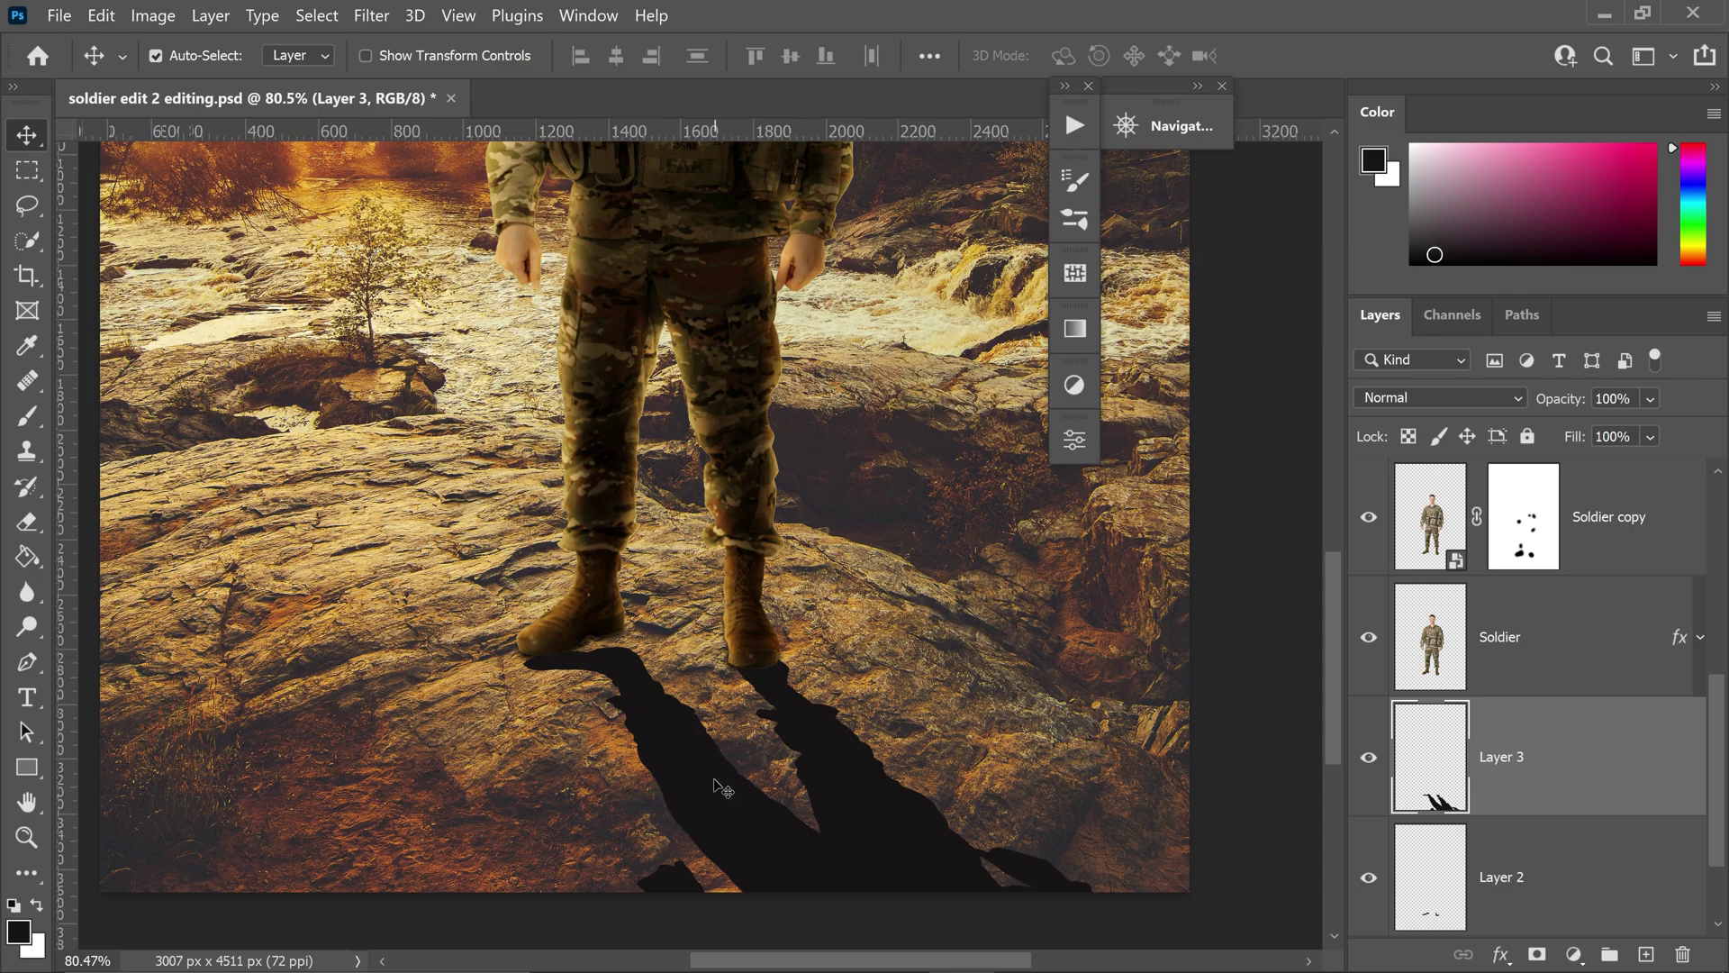
scroll(592, 669, up, 2)
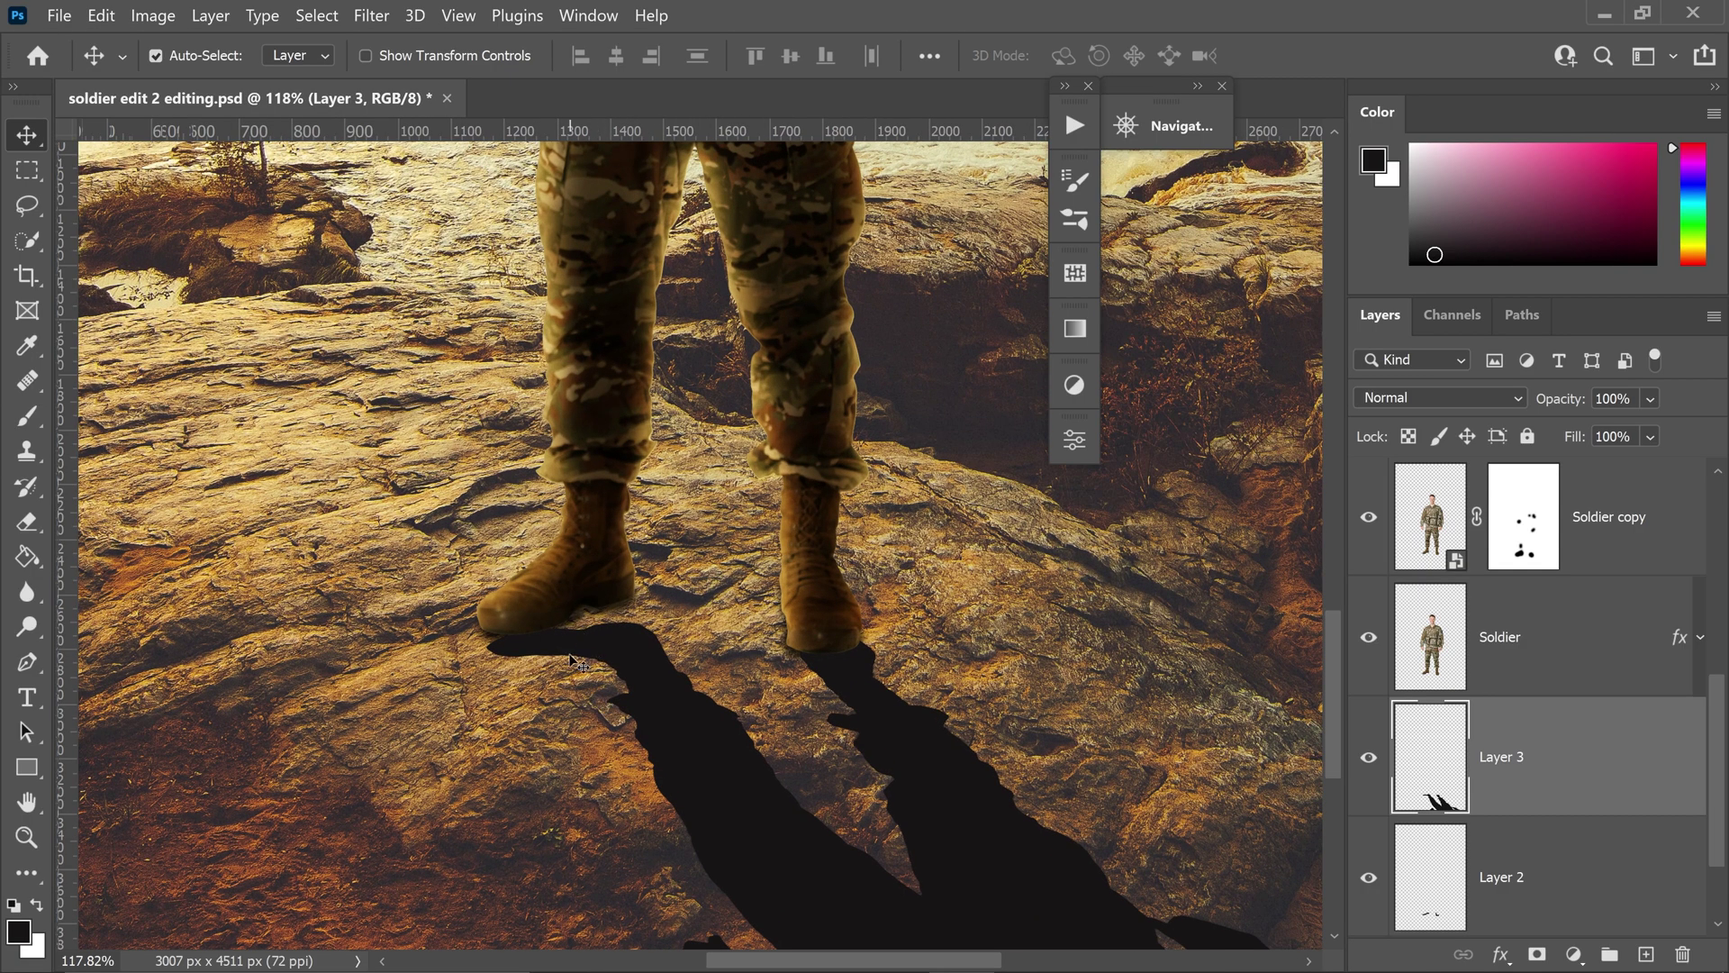
scroll(592, 642, up, 1)
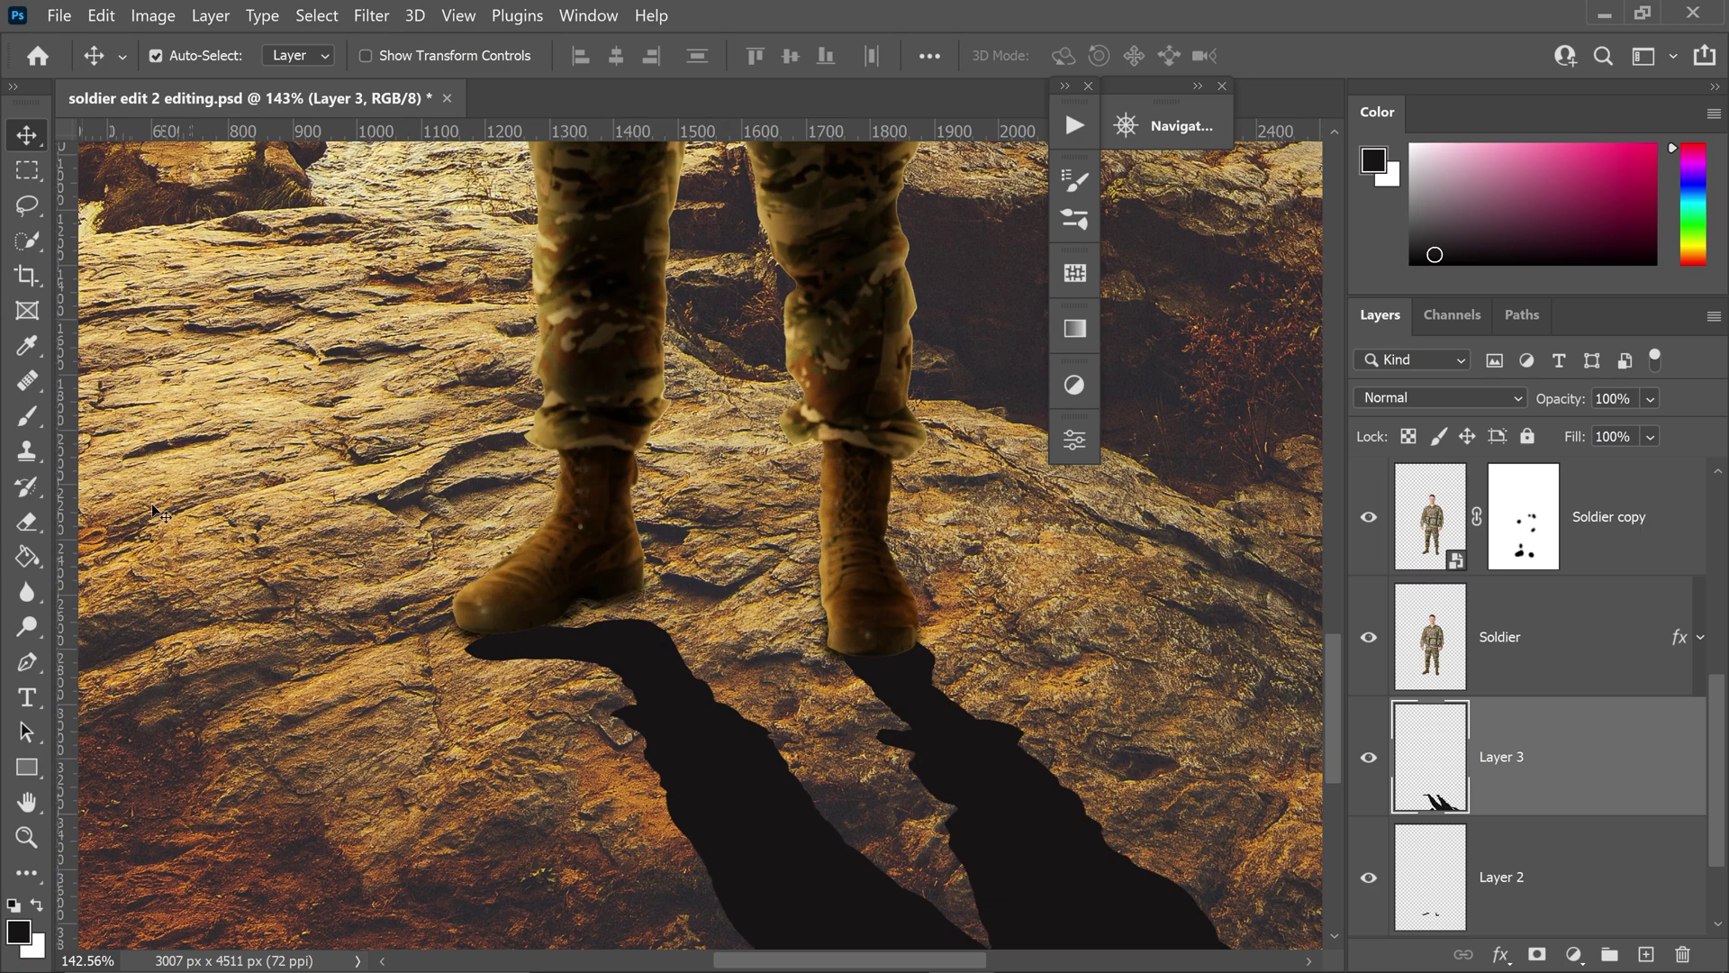
- Select the Brush tool and set its hardness to 100%
click(40, 420)
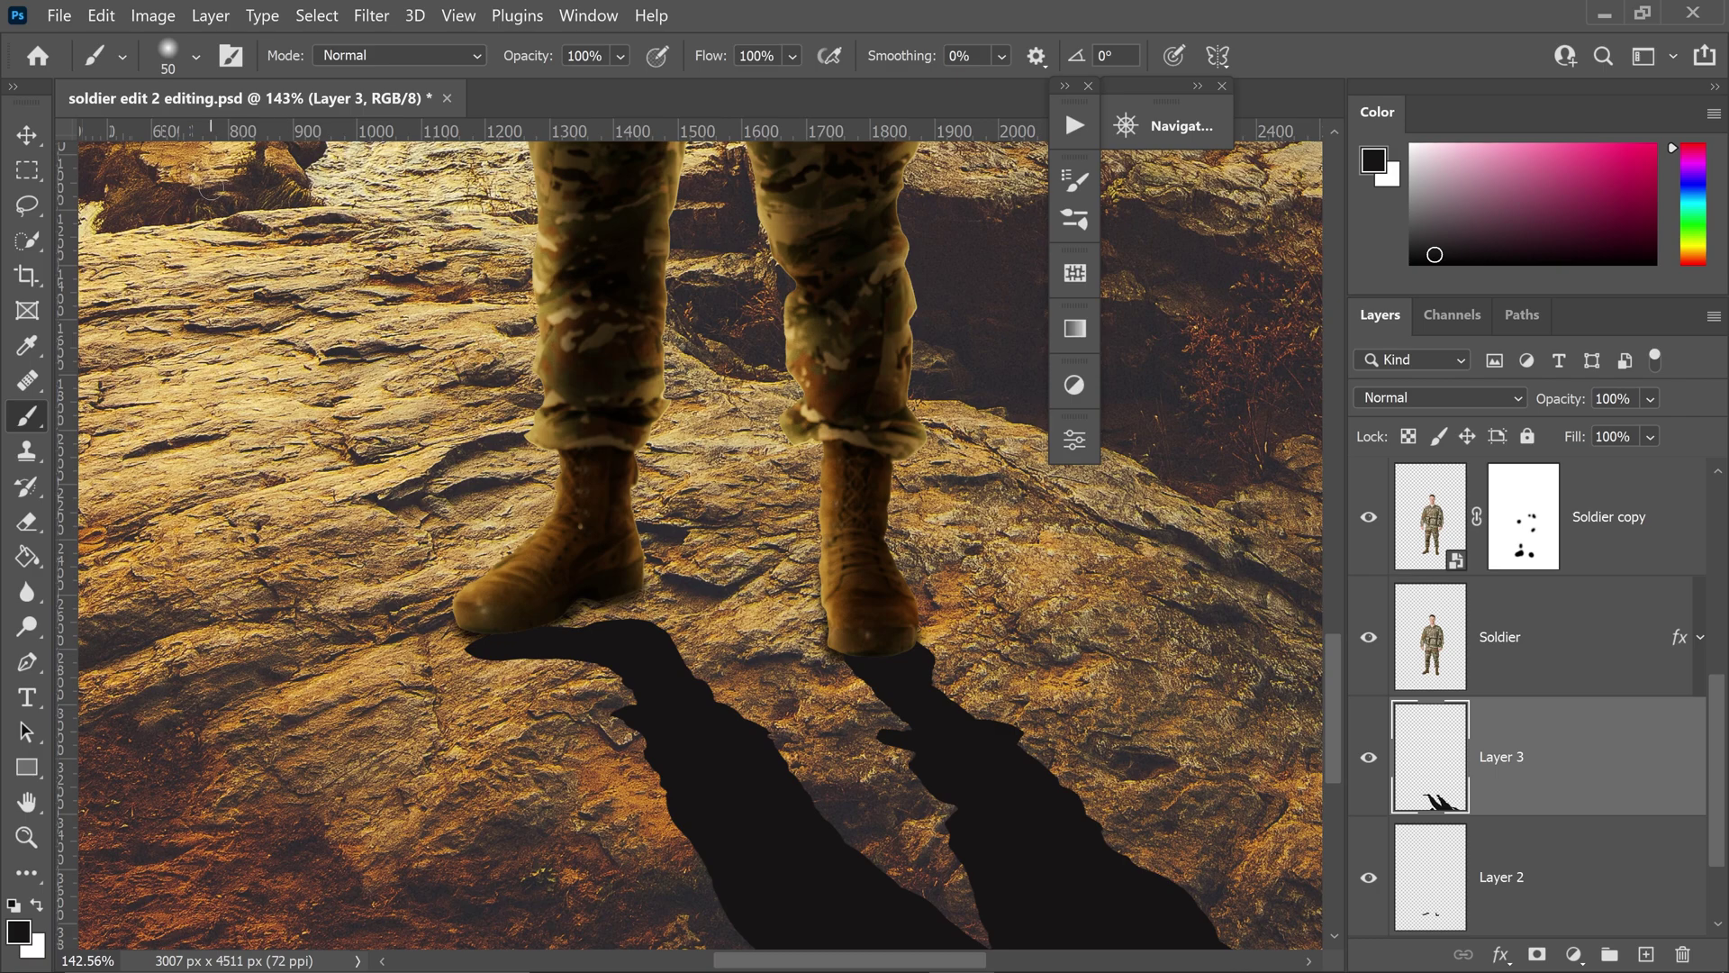
click(197, 58)
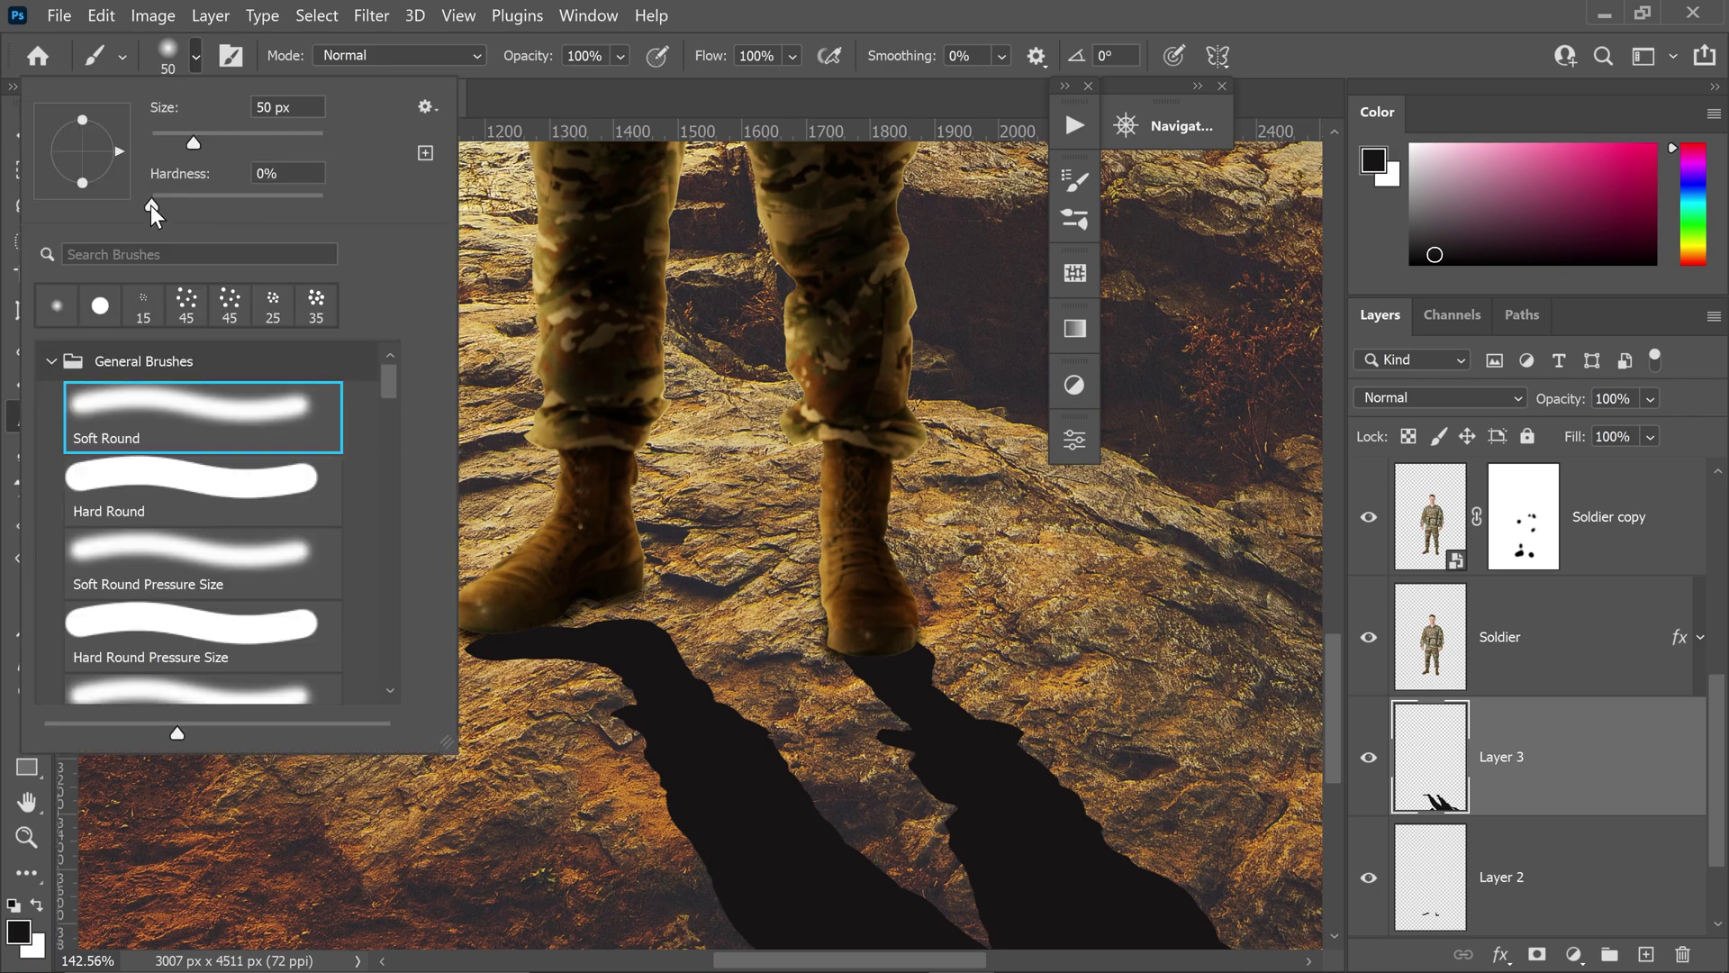
drag(151, 205, 371, 207)
click(805, 72)
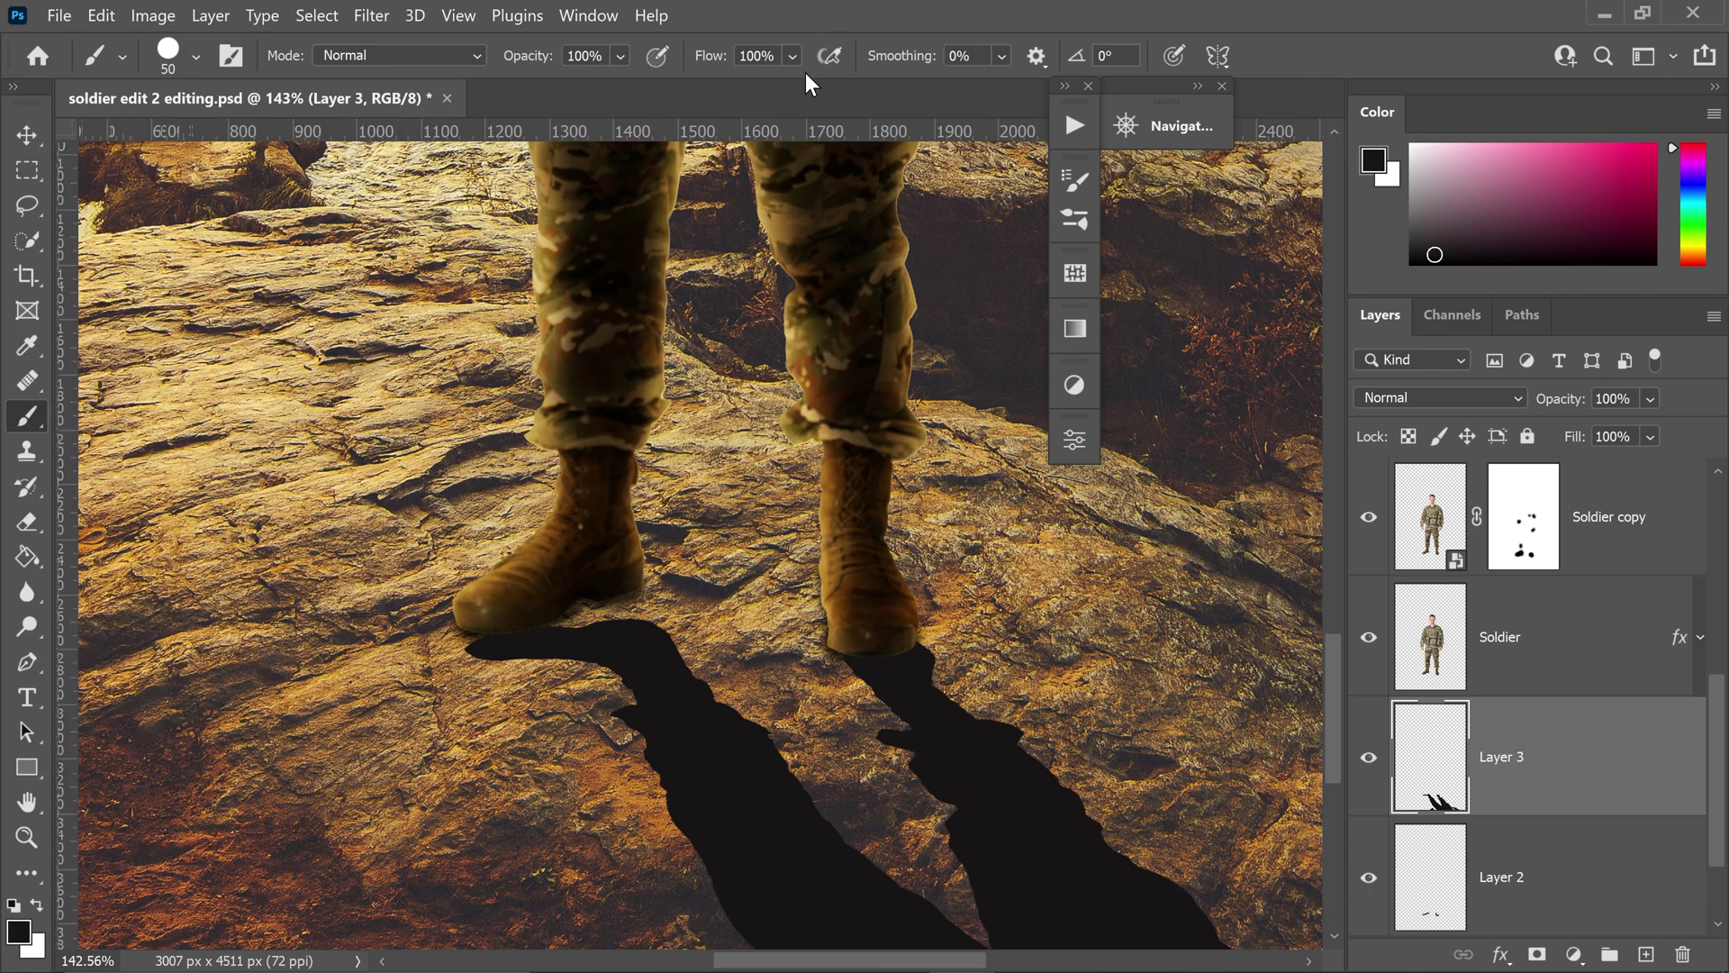
- Paint black shadow on Layer 3 up to the left boot and under the right boot
scroll(926, 721, down, 1)
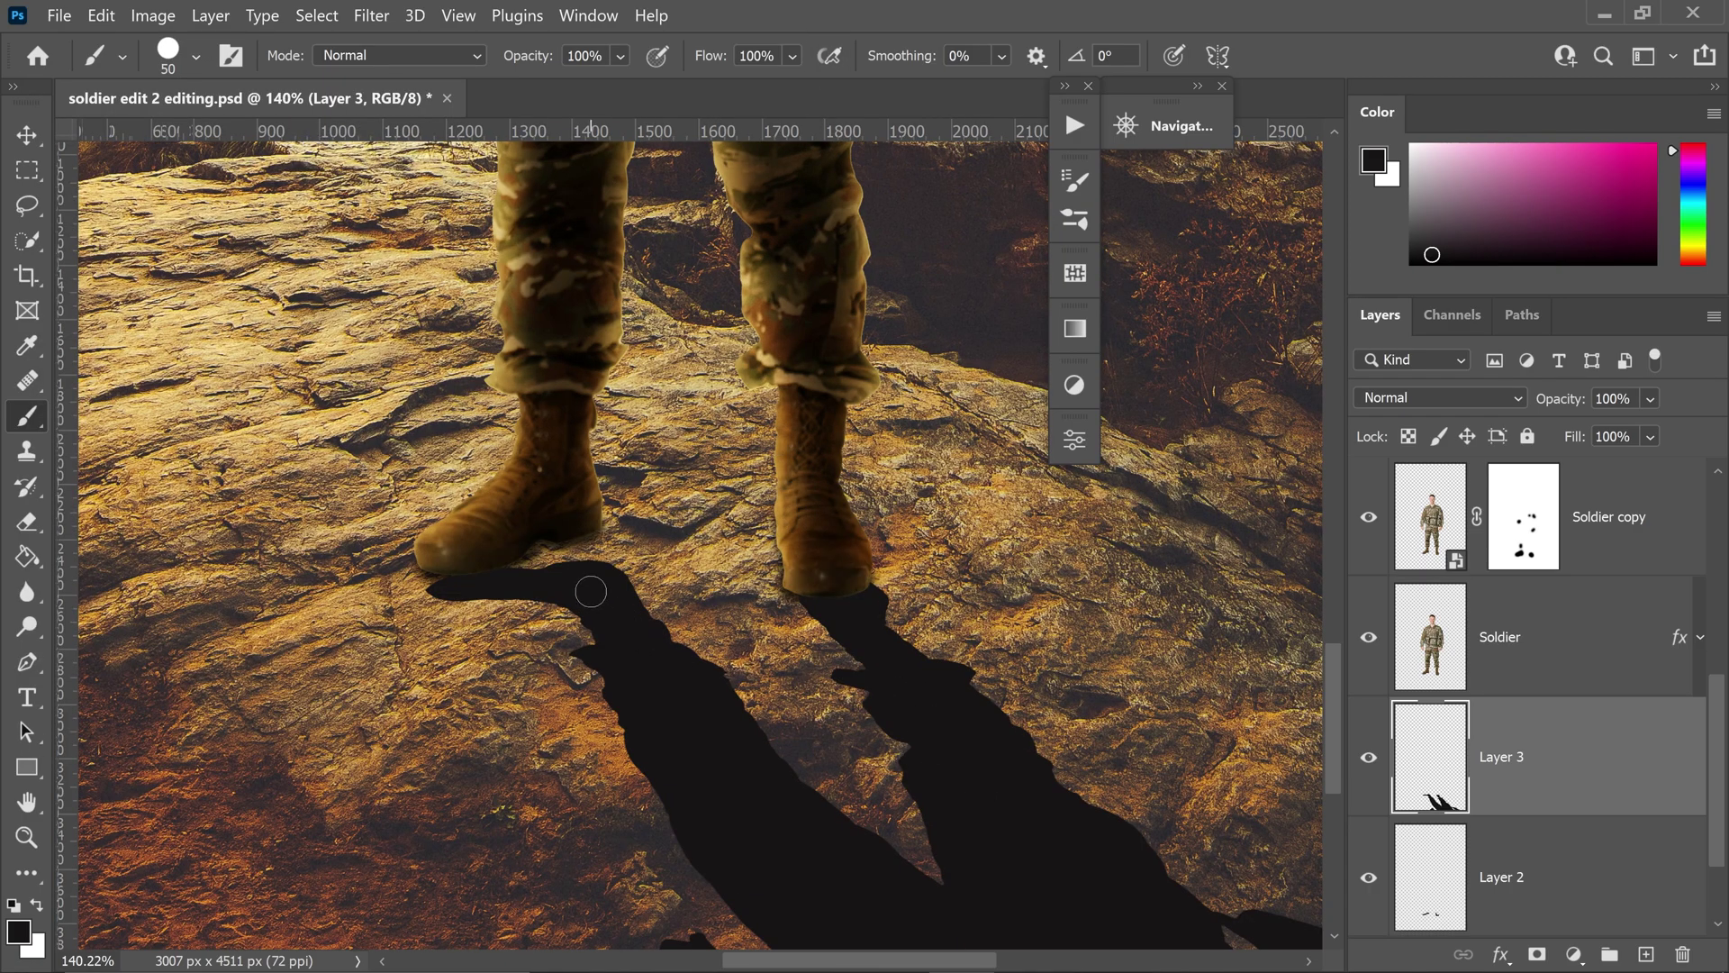
mouse_move(575, 570)
mouse_down()
mouse_move(558, 540)
mouse_move(590, 540)
mouse_move(624, 597)
mouse_move(529, 564)
mouse_move(441, 581)
mouse_up()
mouse_move(805, 591)
mouse_down()
mouse_move(866, 651)
mouse_move(834, 613)
mouse_move(777, 603)
mouse_move(857, 583)
mouse_move(949, 656)
mouse_move(877, 624)
mouse_move(861, 595)
mouse_move(931, 676)
mouse_move(867, 589)
mouse_up()
key(e)
right_click(423, 213)
- Return to the Move tool and set Layer 3's opacity to 80%
key(Escape)
key(b)
scroll(866, 631, down, 5)
key(v)
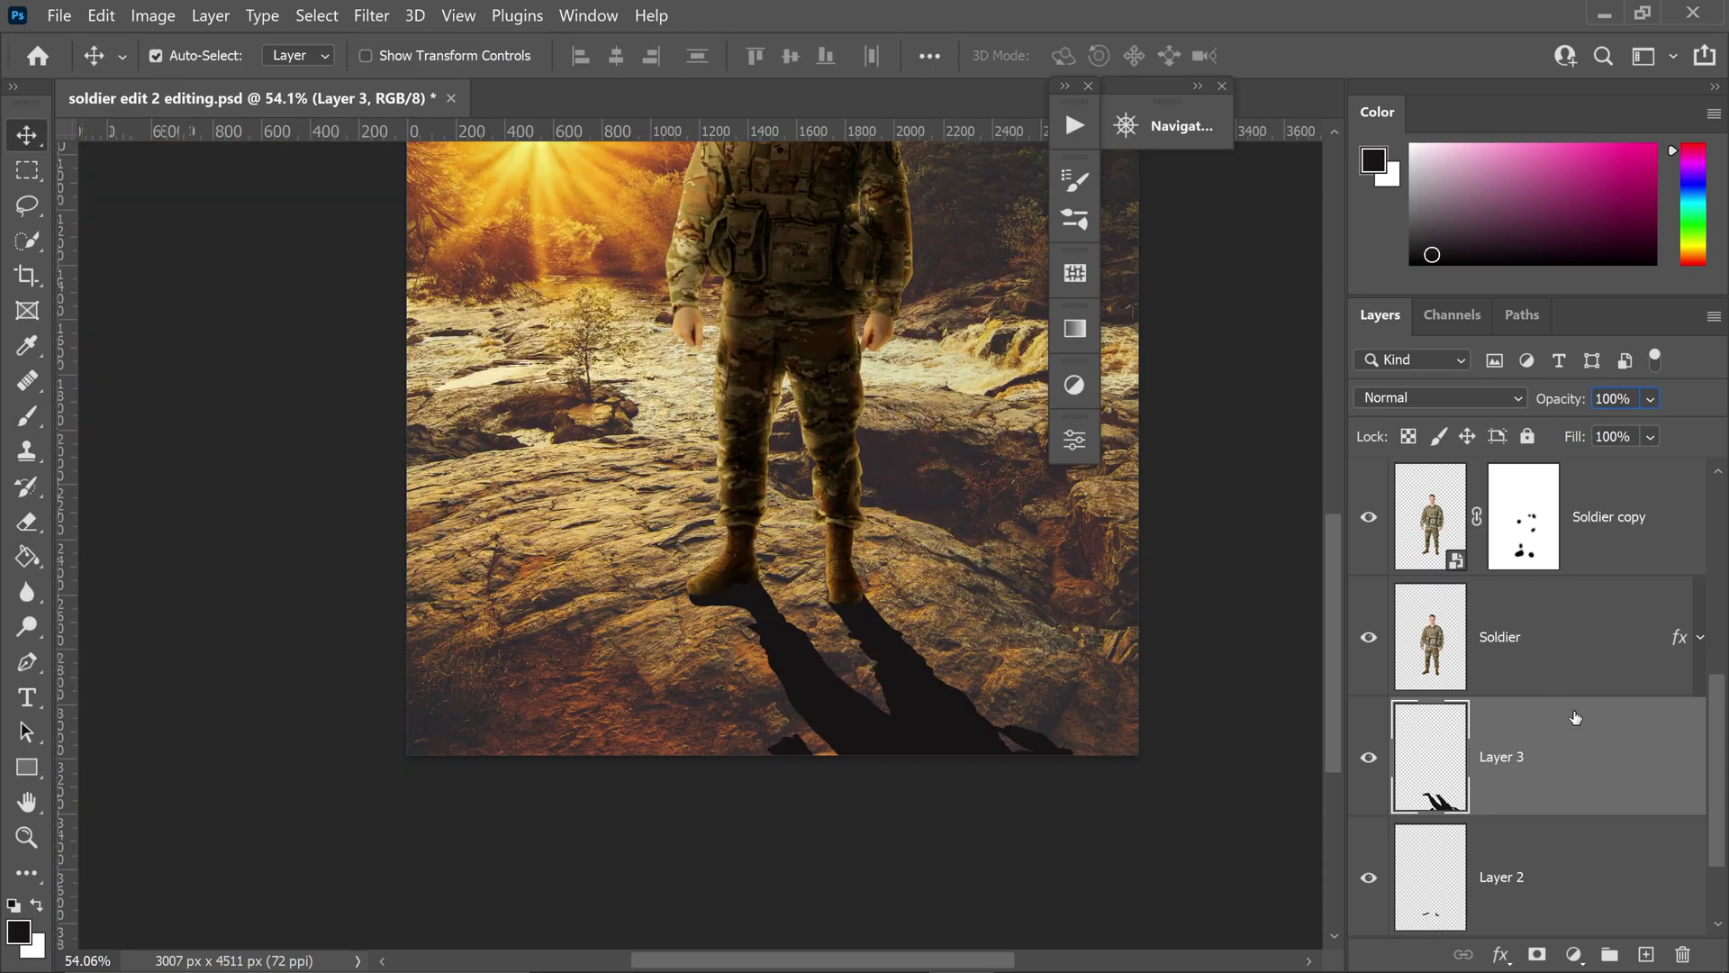
click(1670, 394)
text(80)
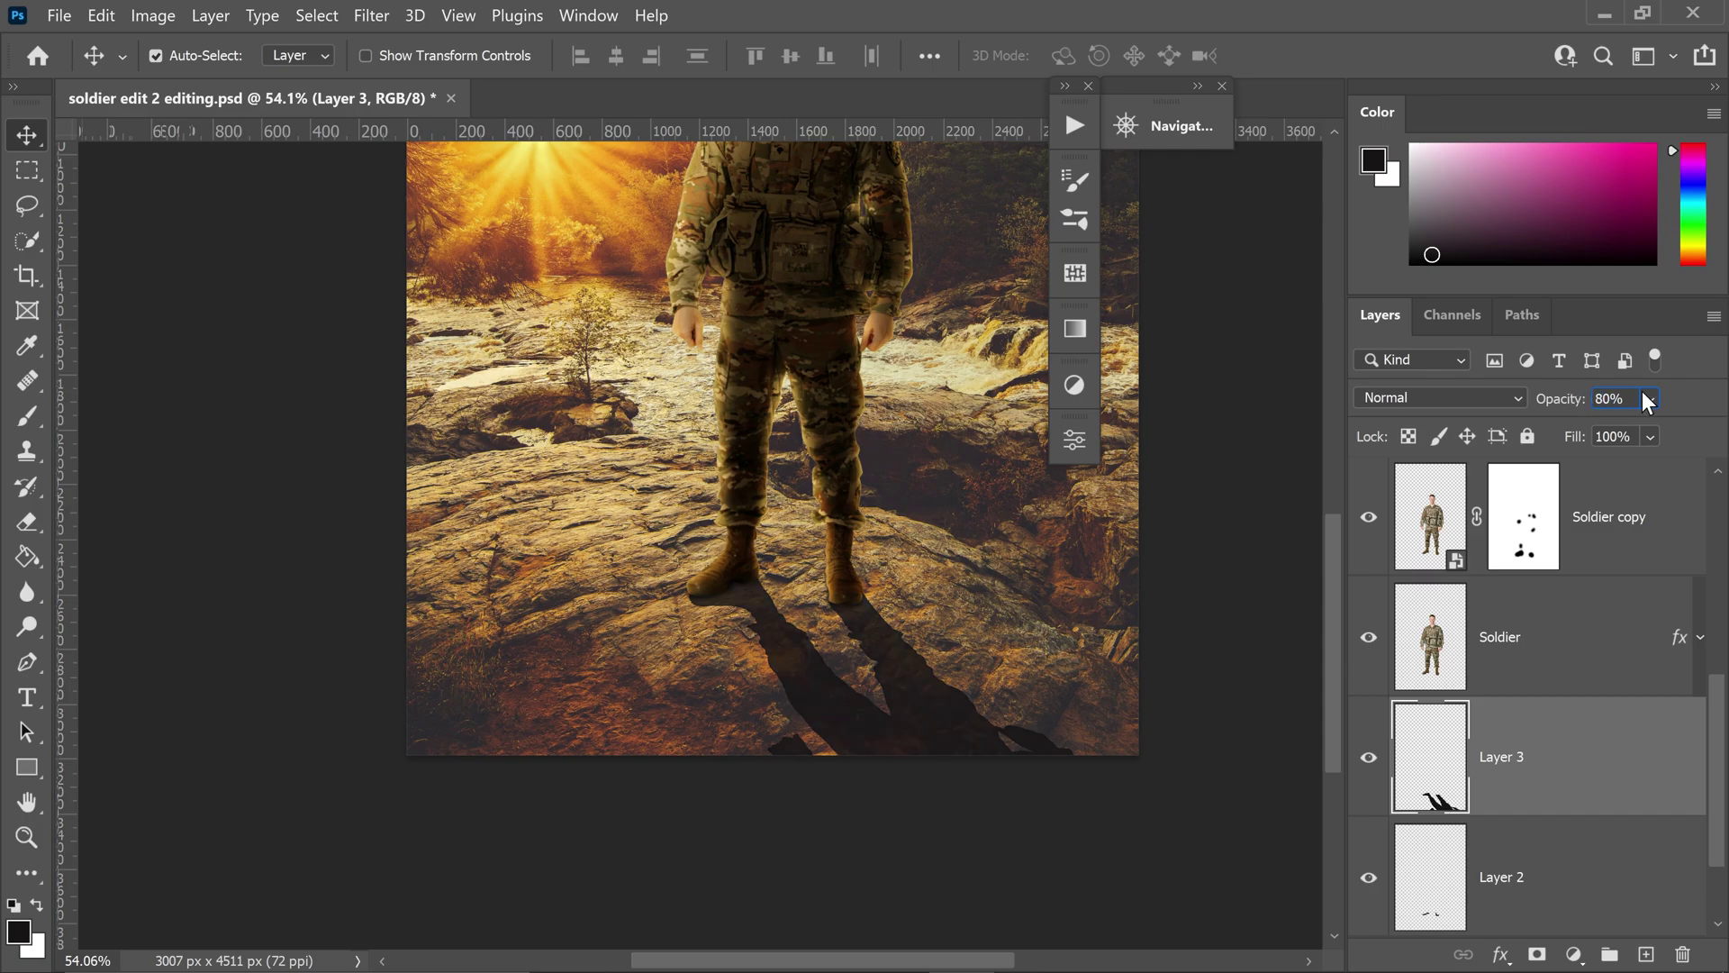
scroll(829, 495, up, 3)
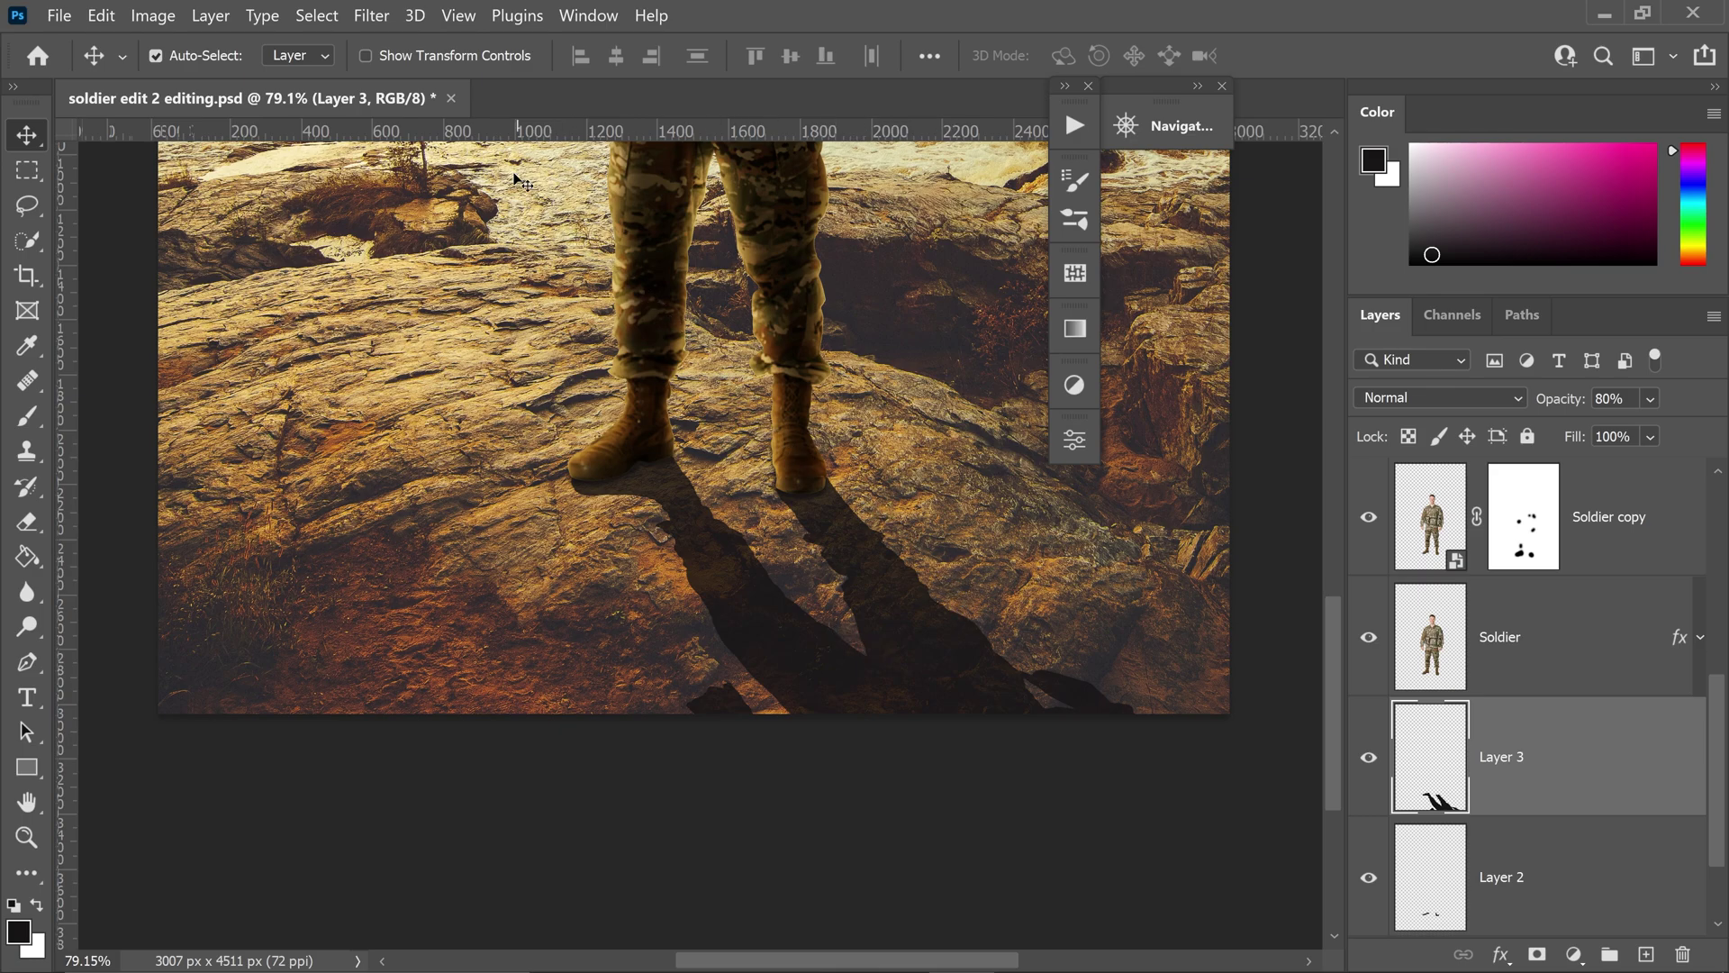
- Start a Field Blur with 0 px pins at the left and right boots
click(372, 16)
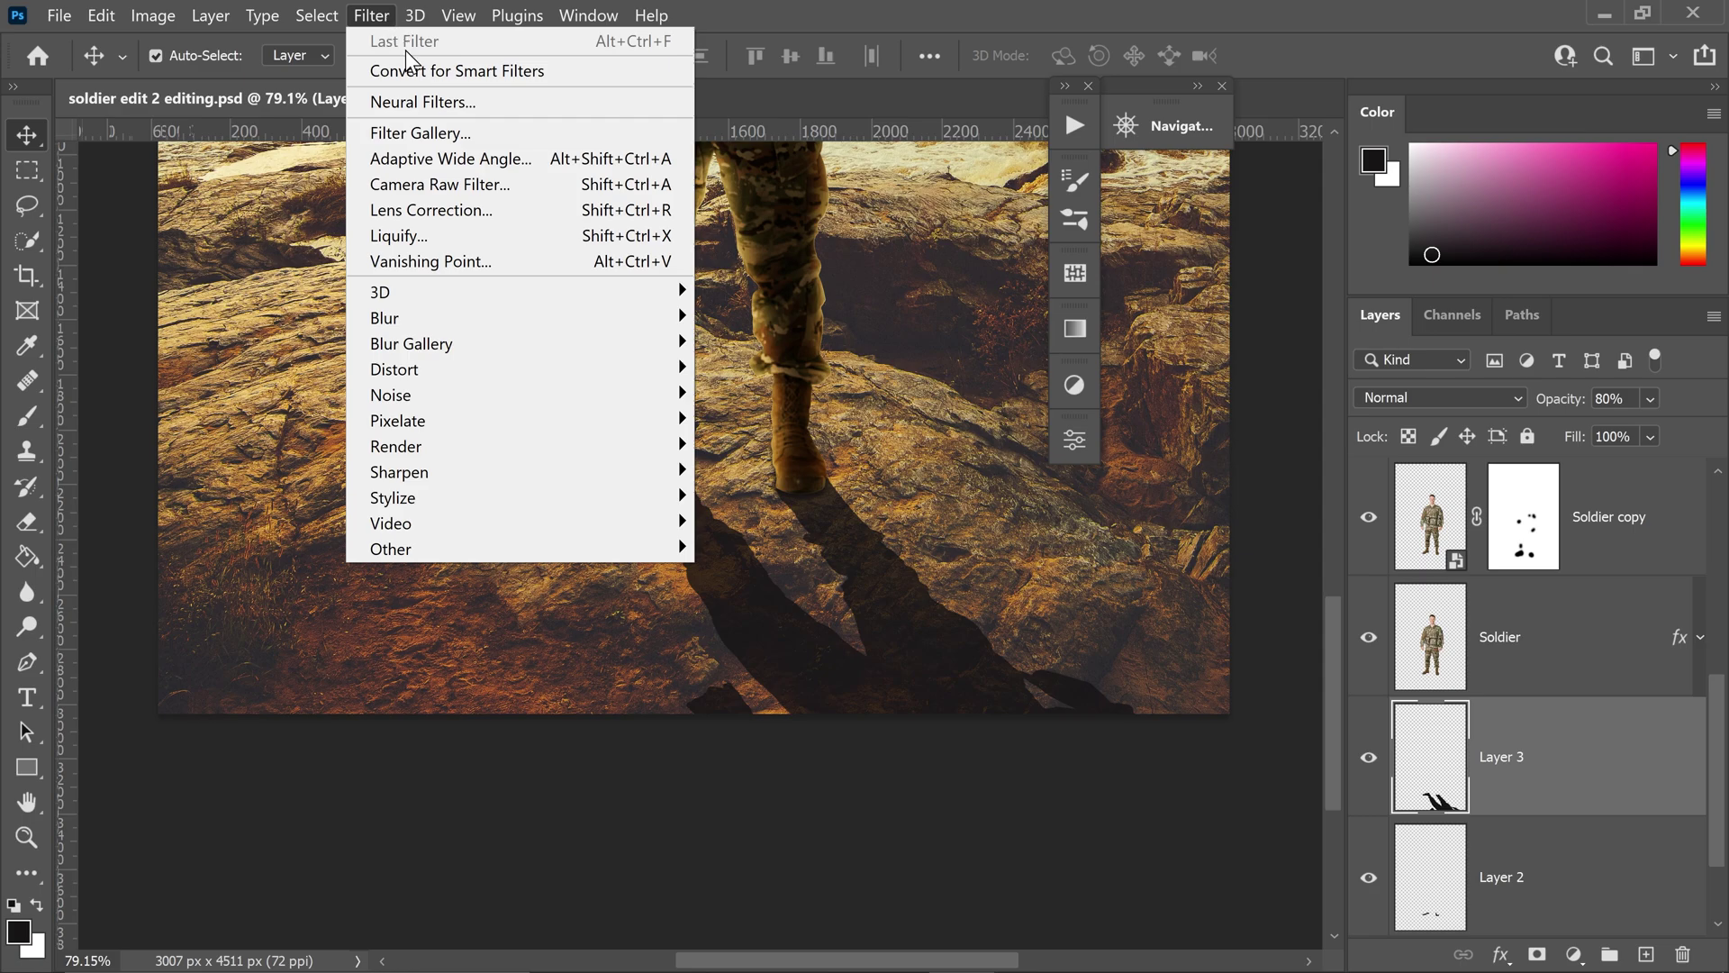
mouse_move(441, 343)
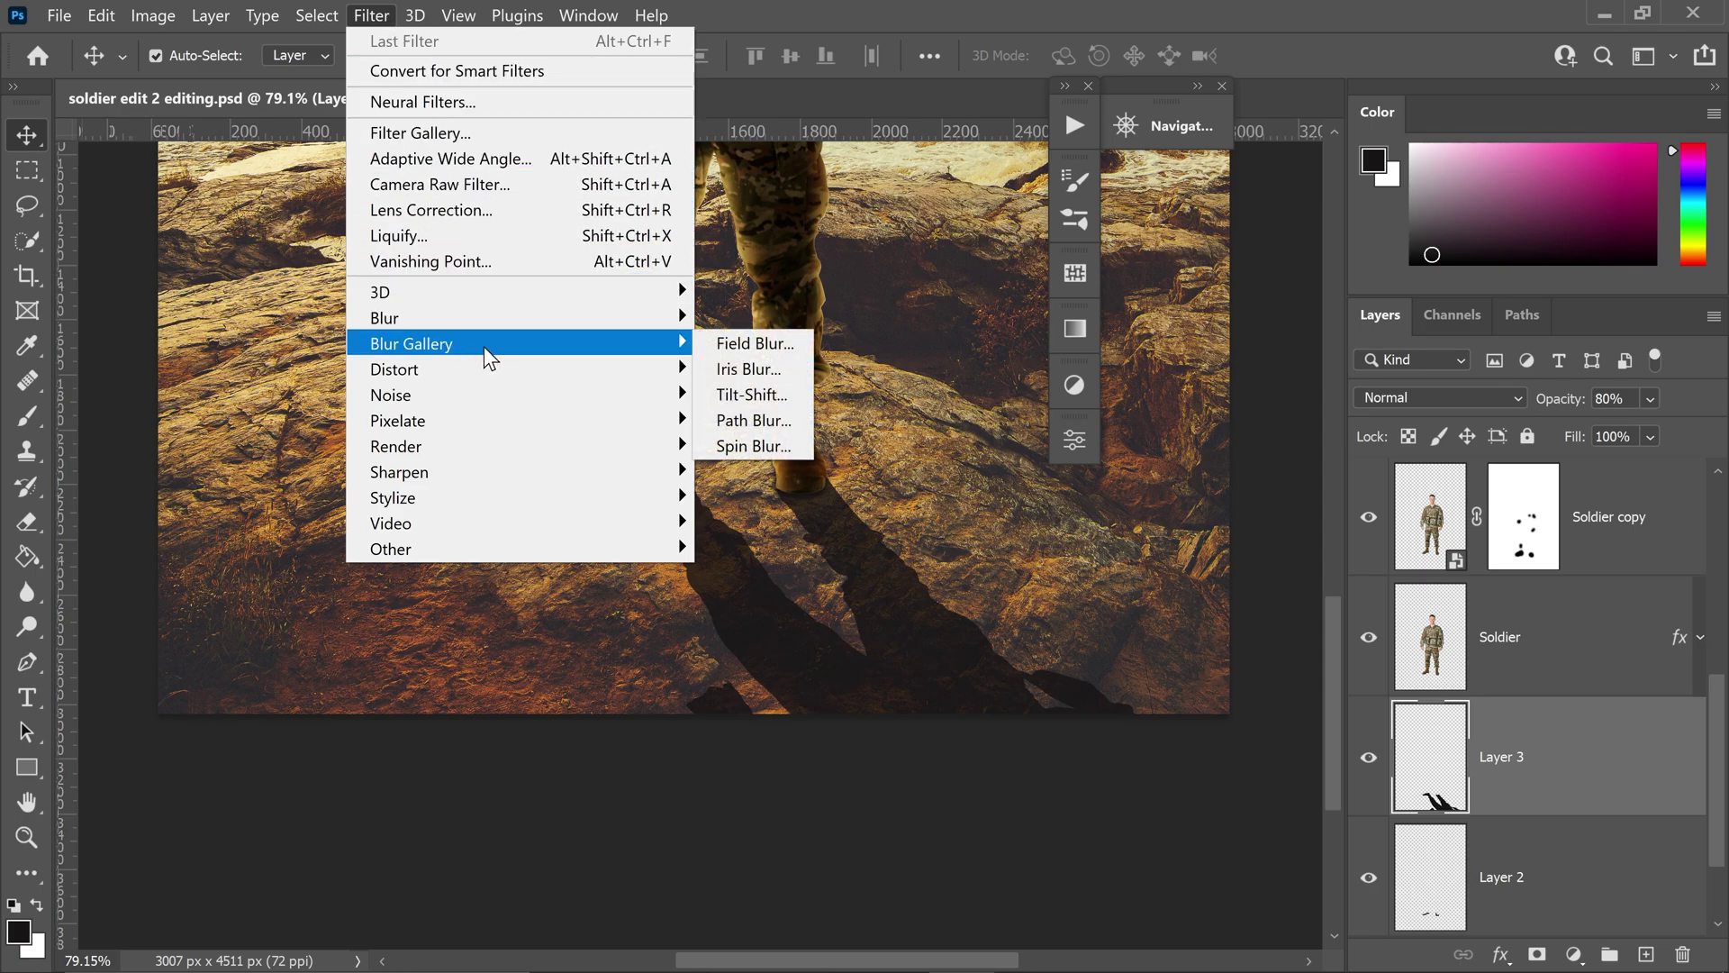
click(714, 344)
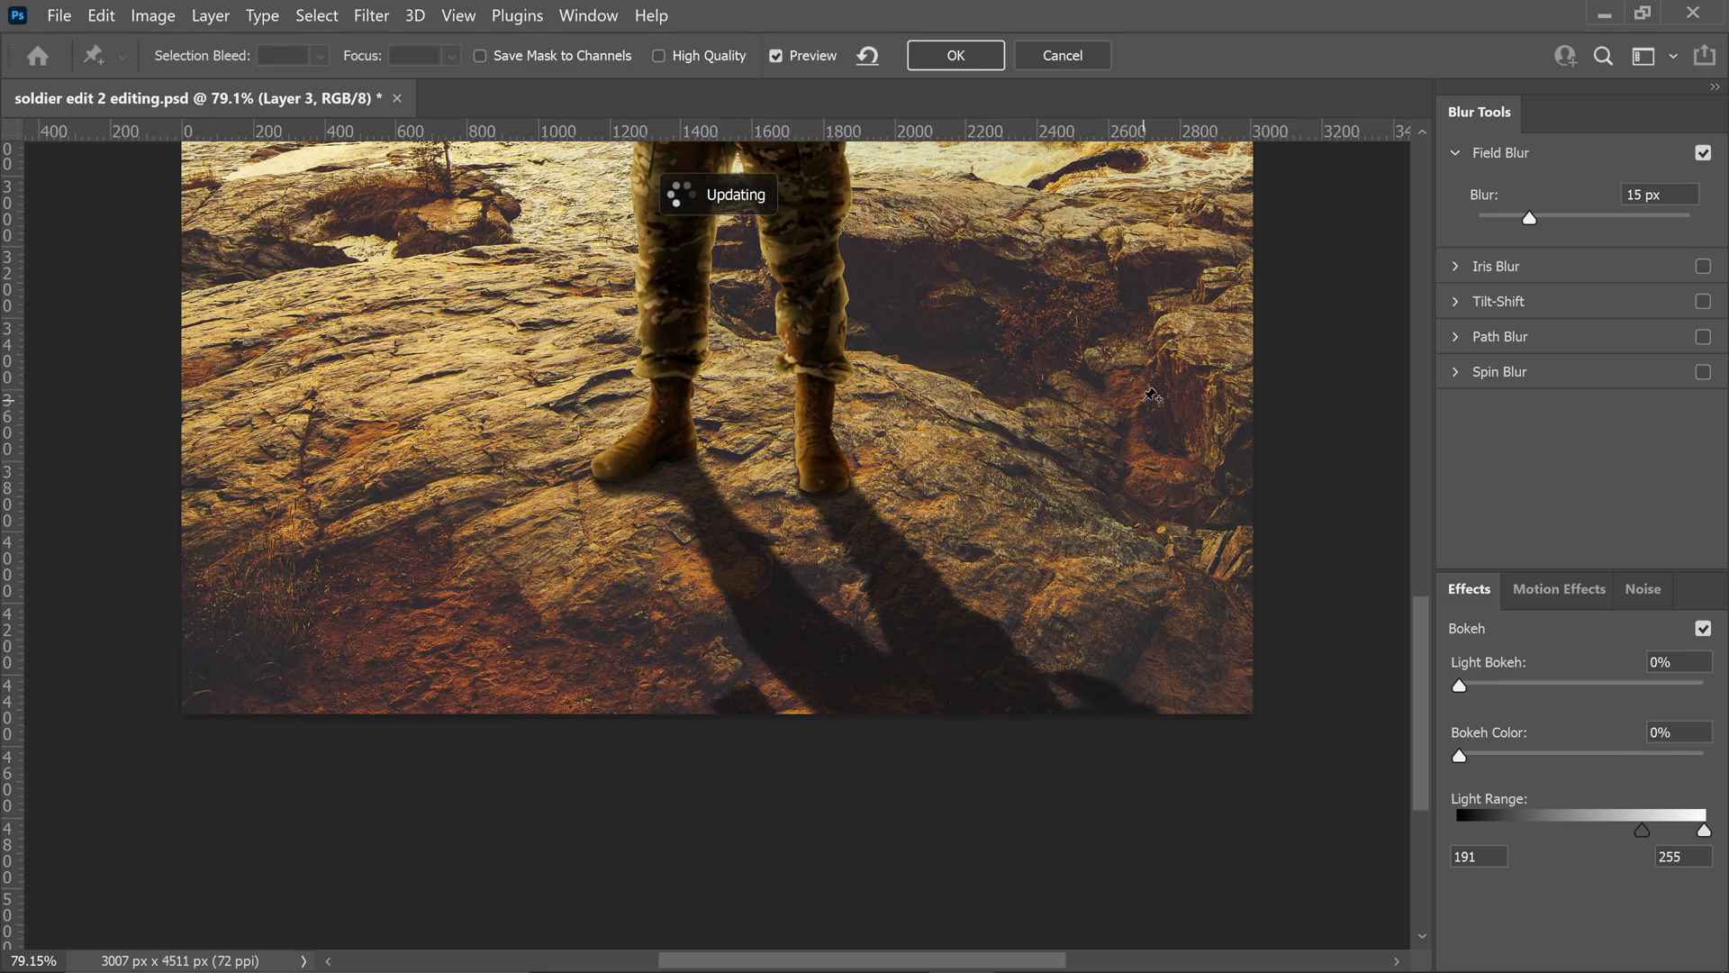
click(671, 470)
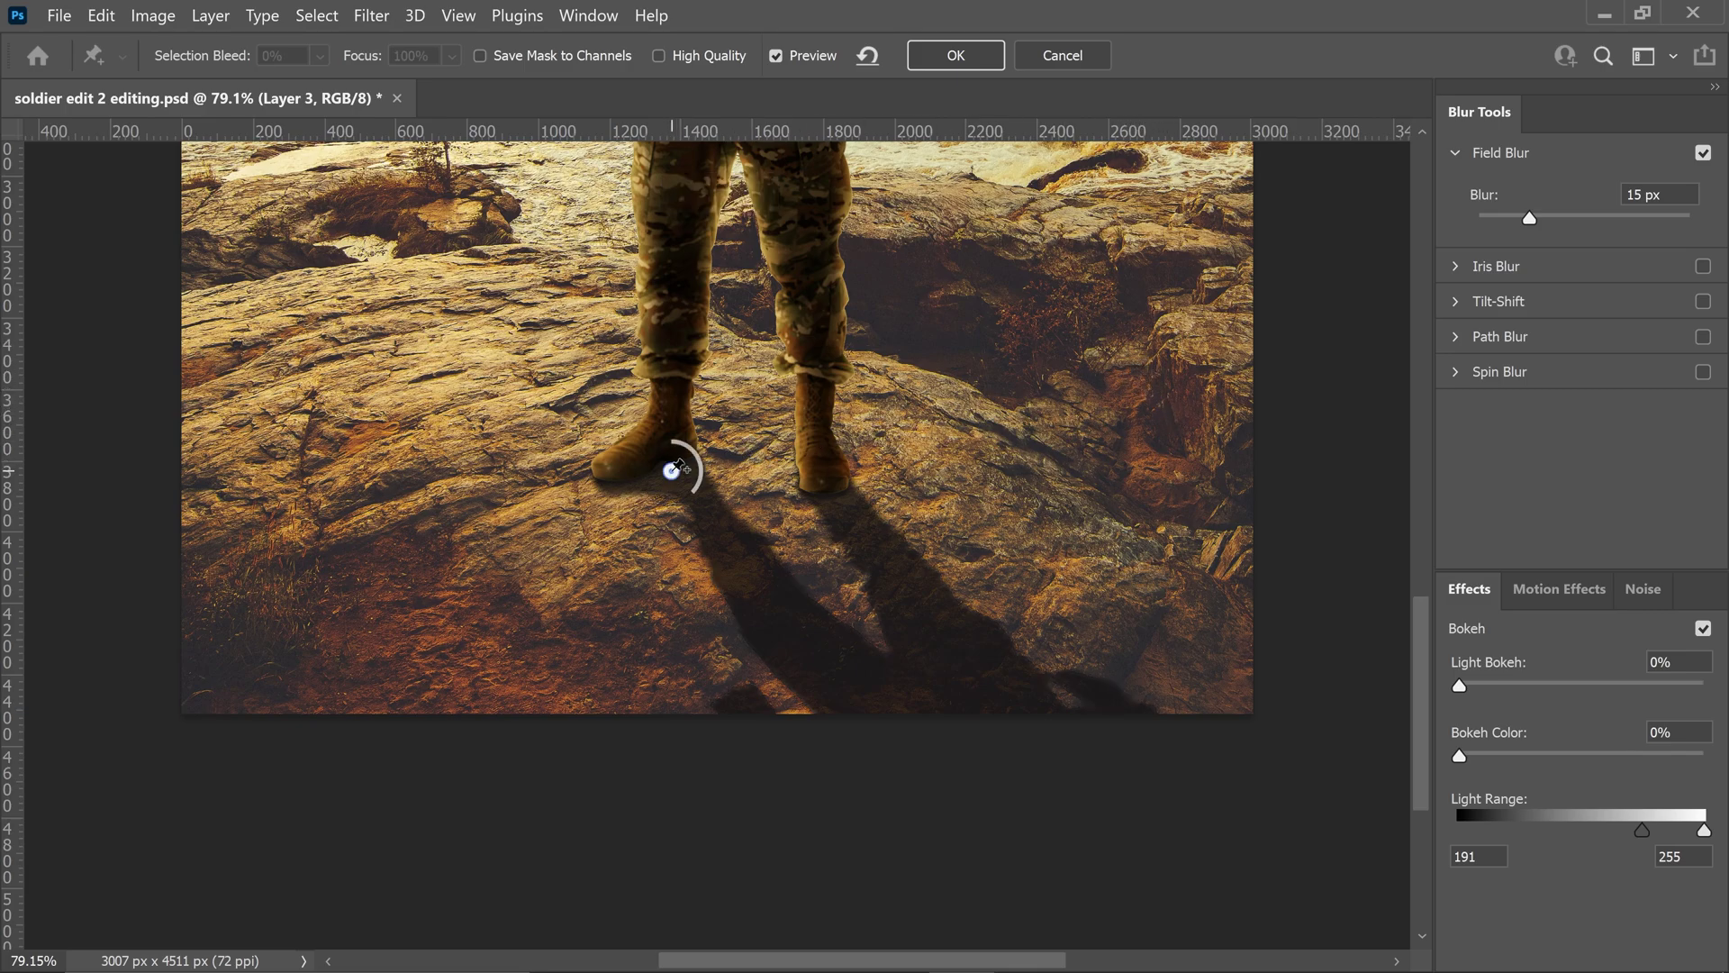
click(841, 493)
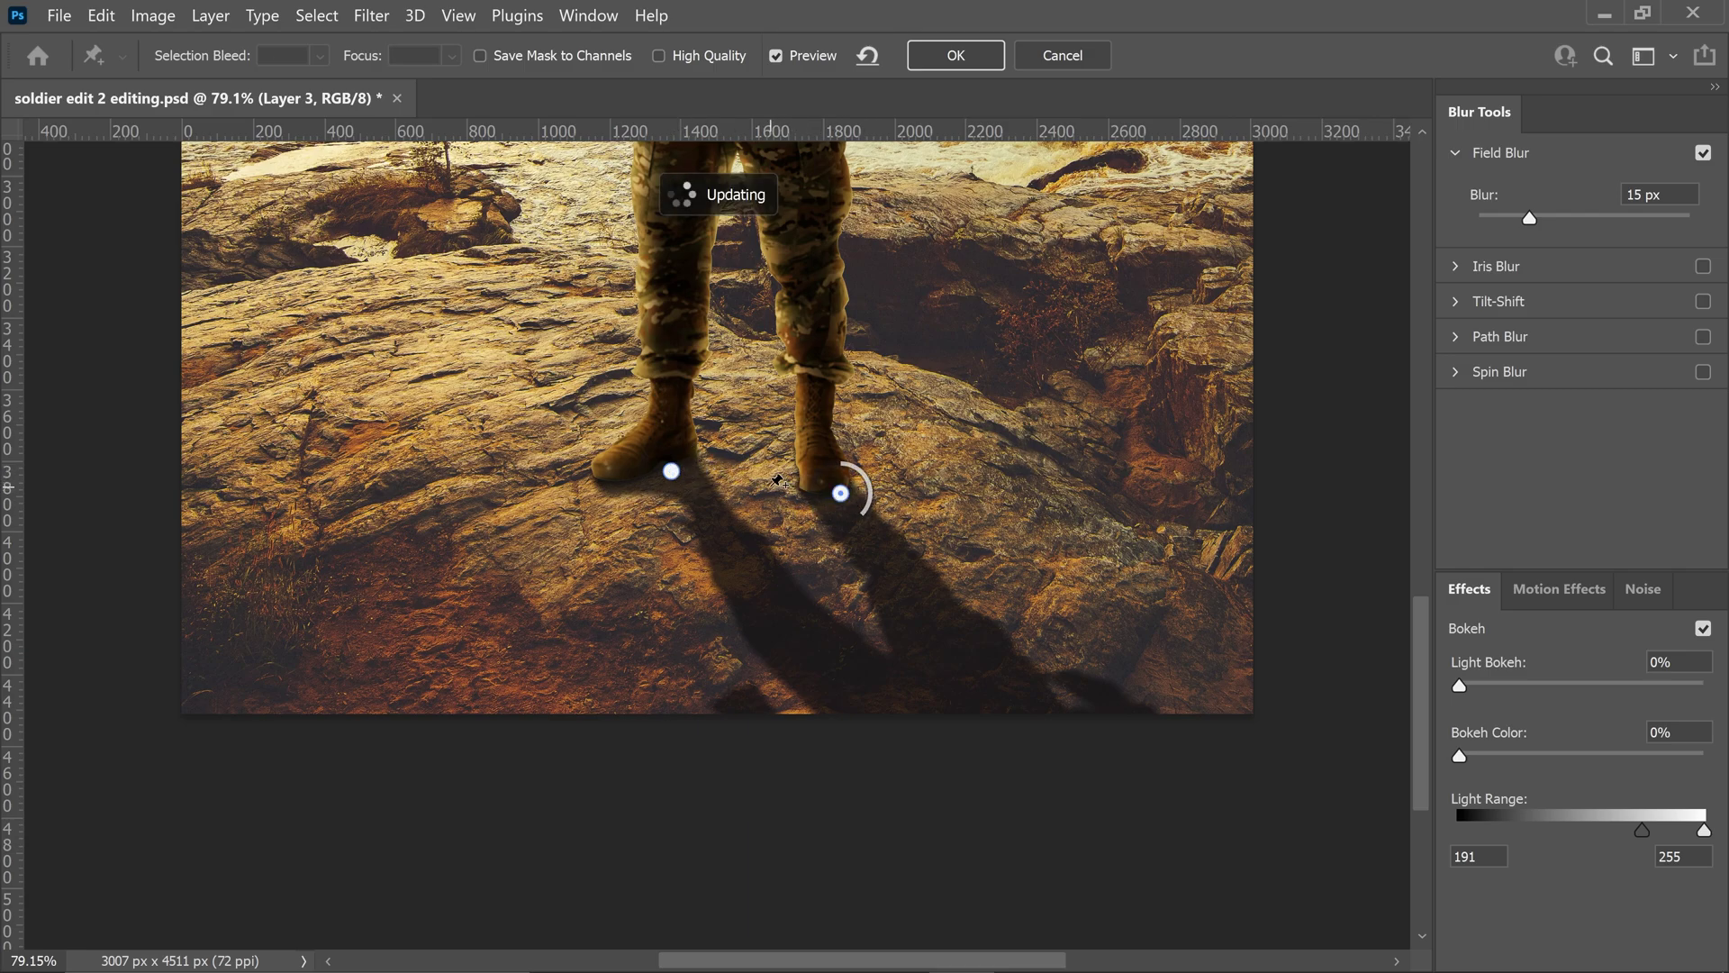
click(671, 472)
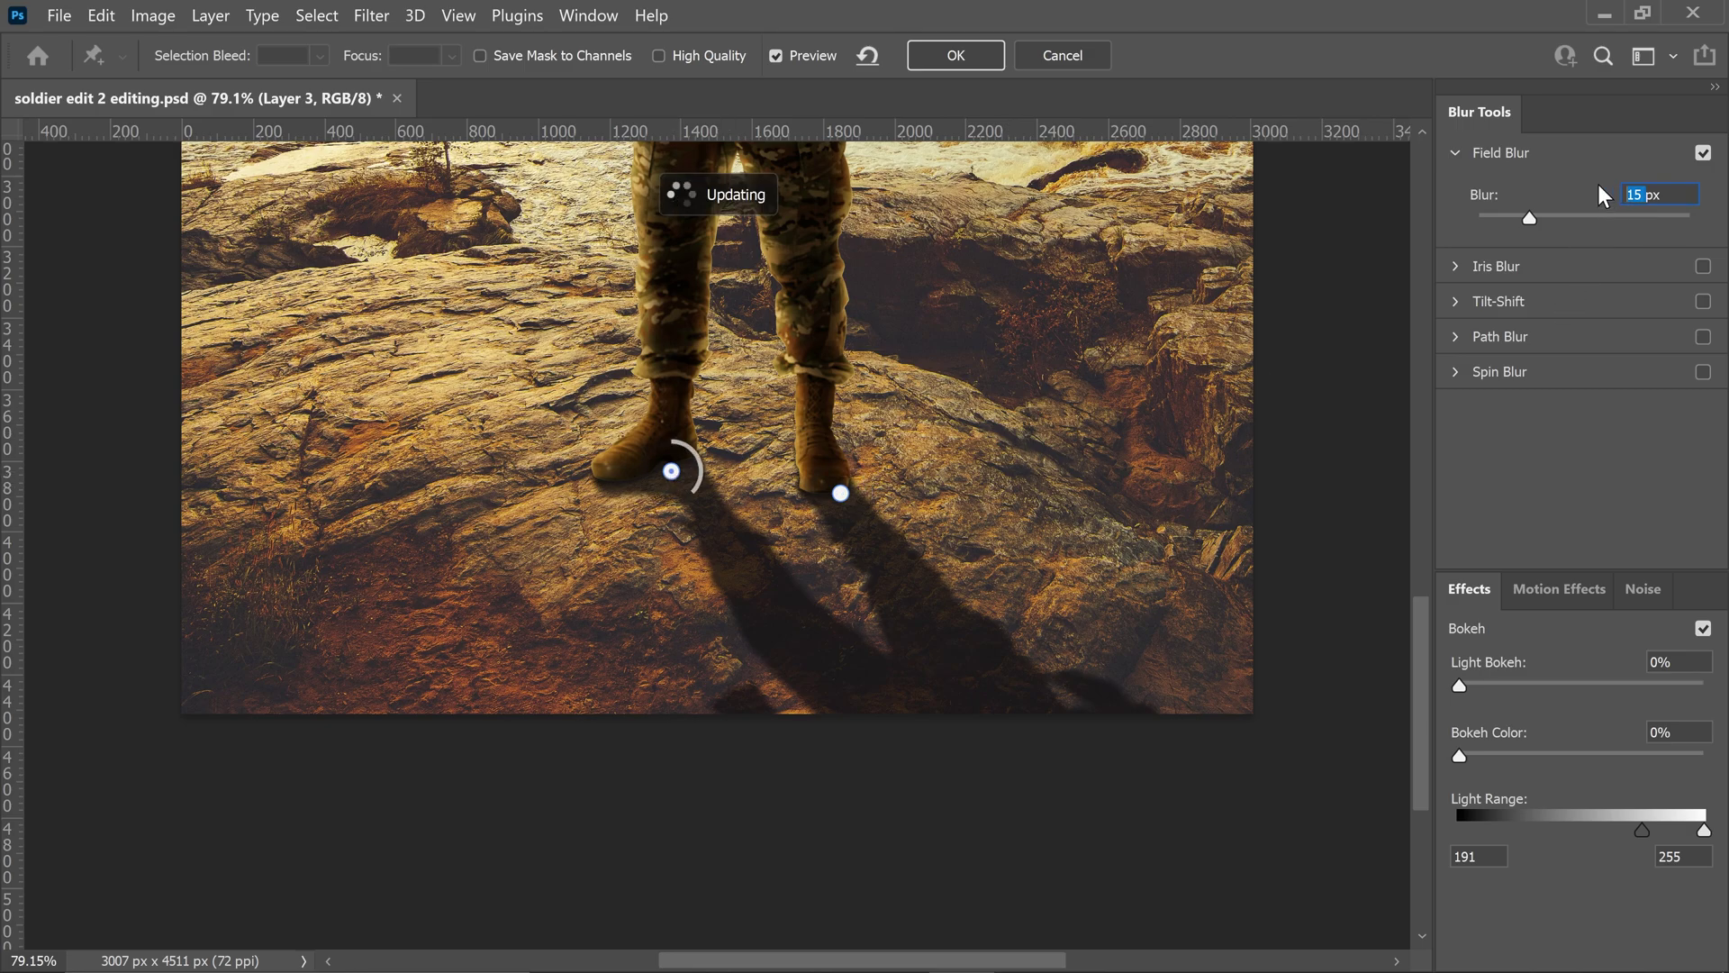
text(0)
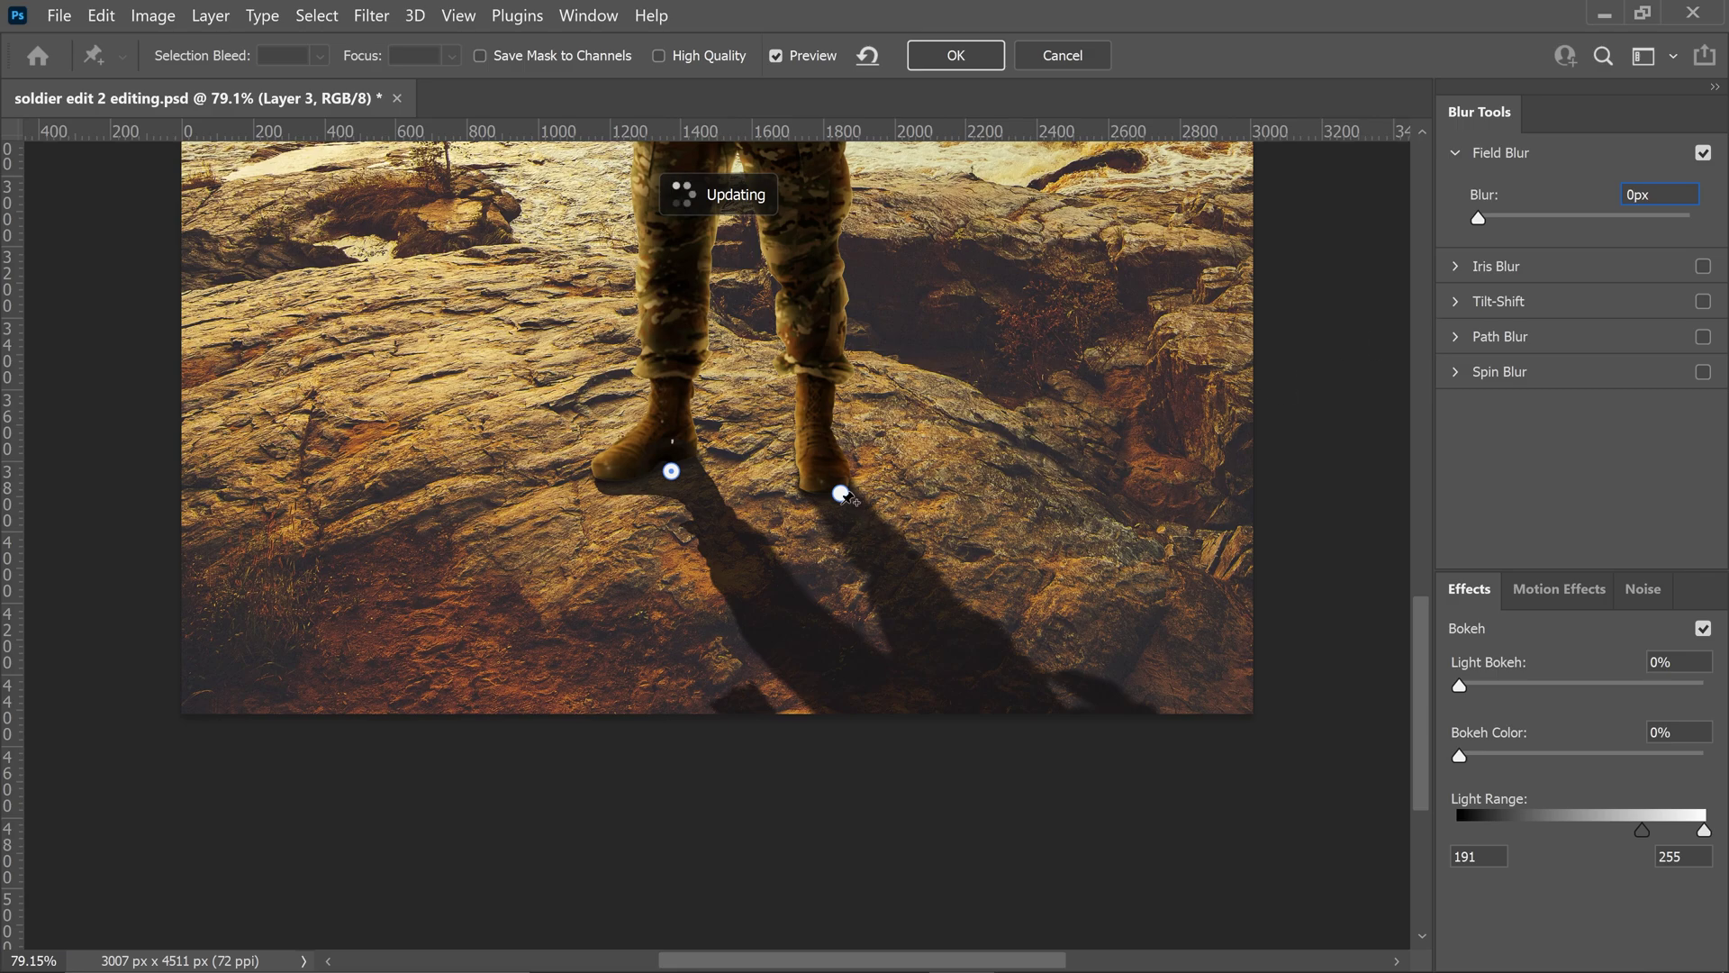
click(840, 494)
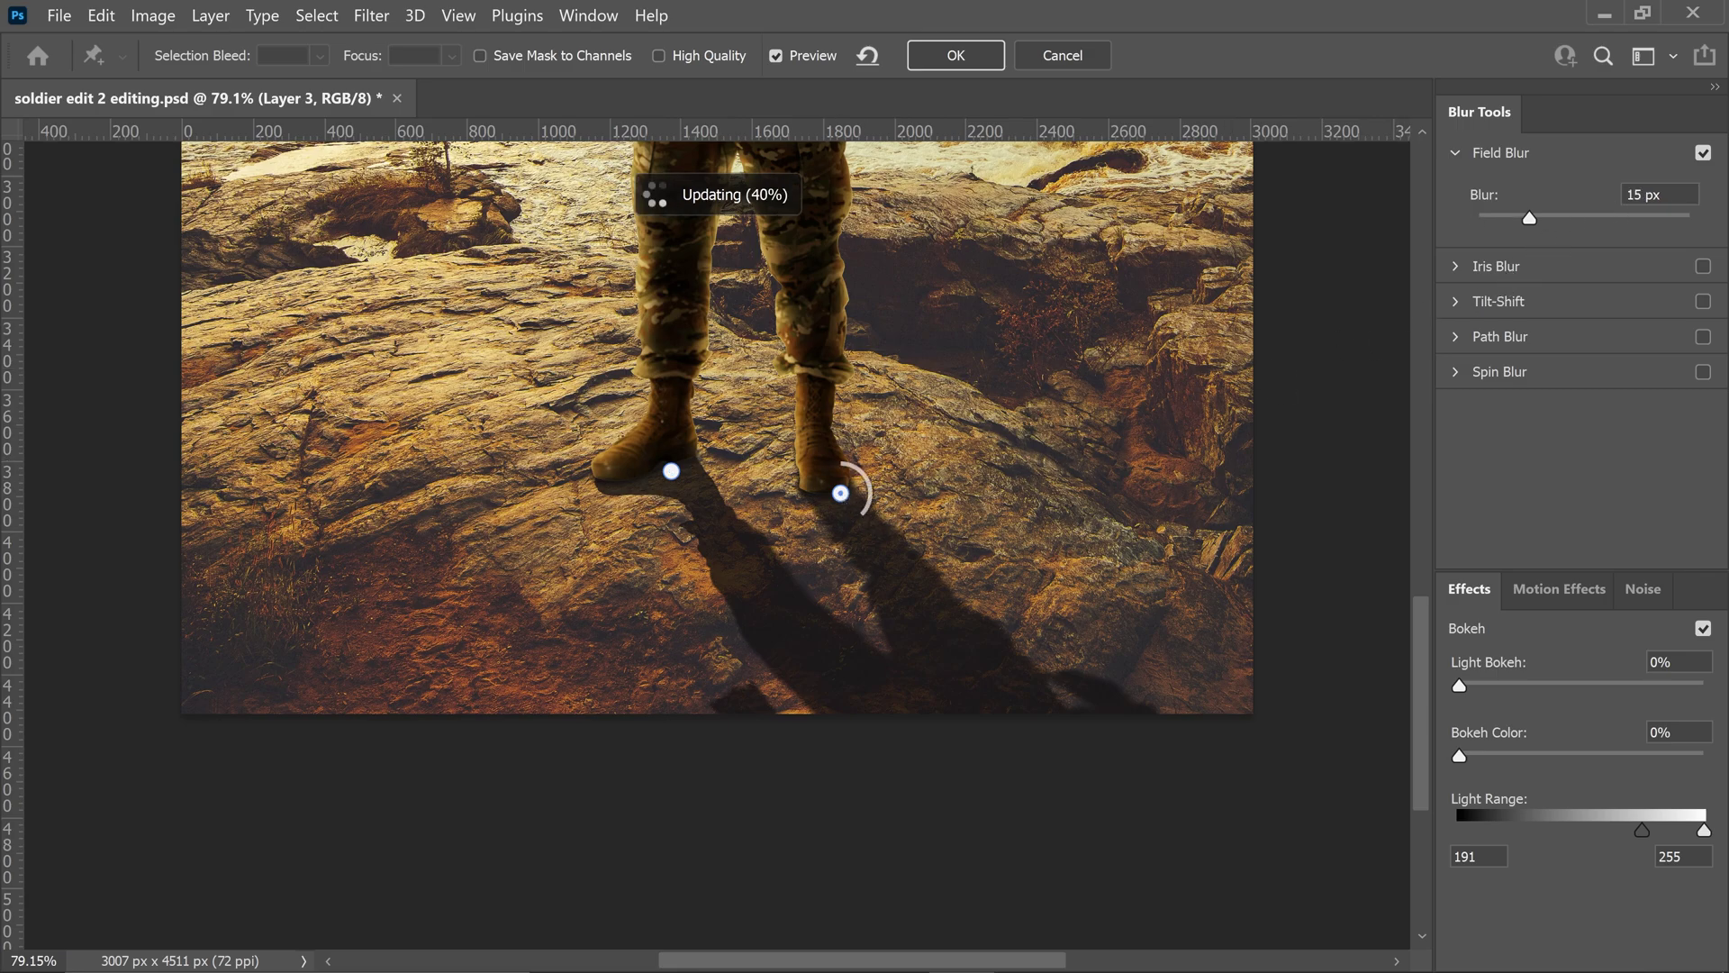
text(0)
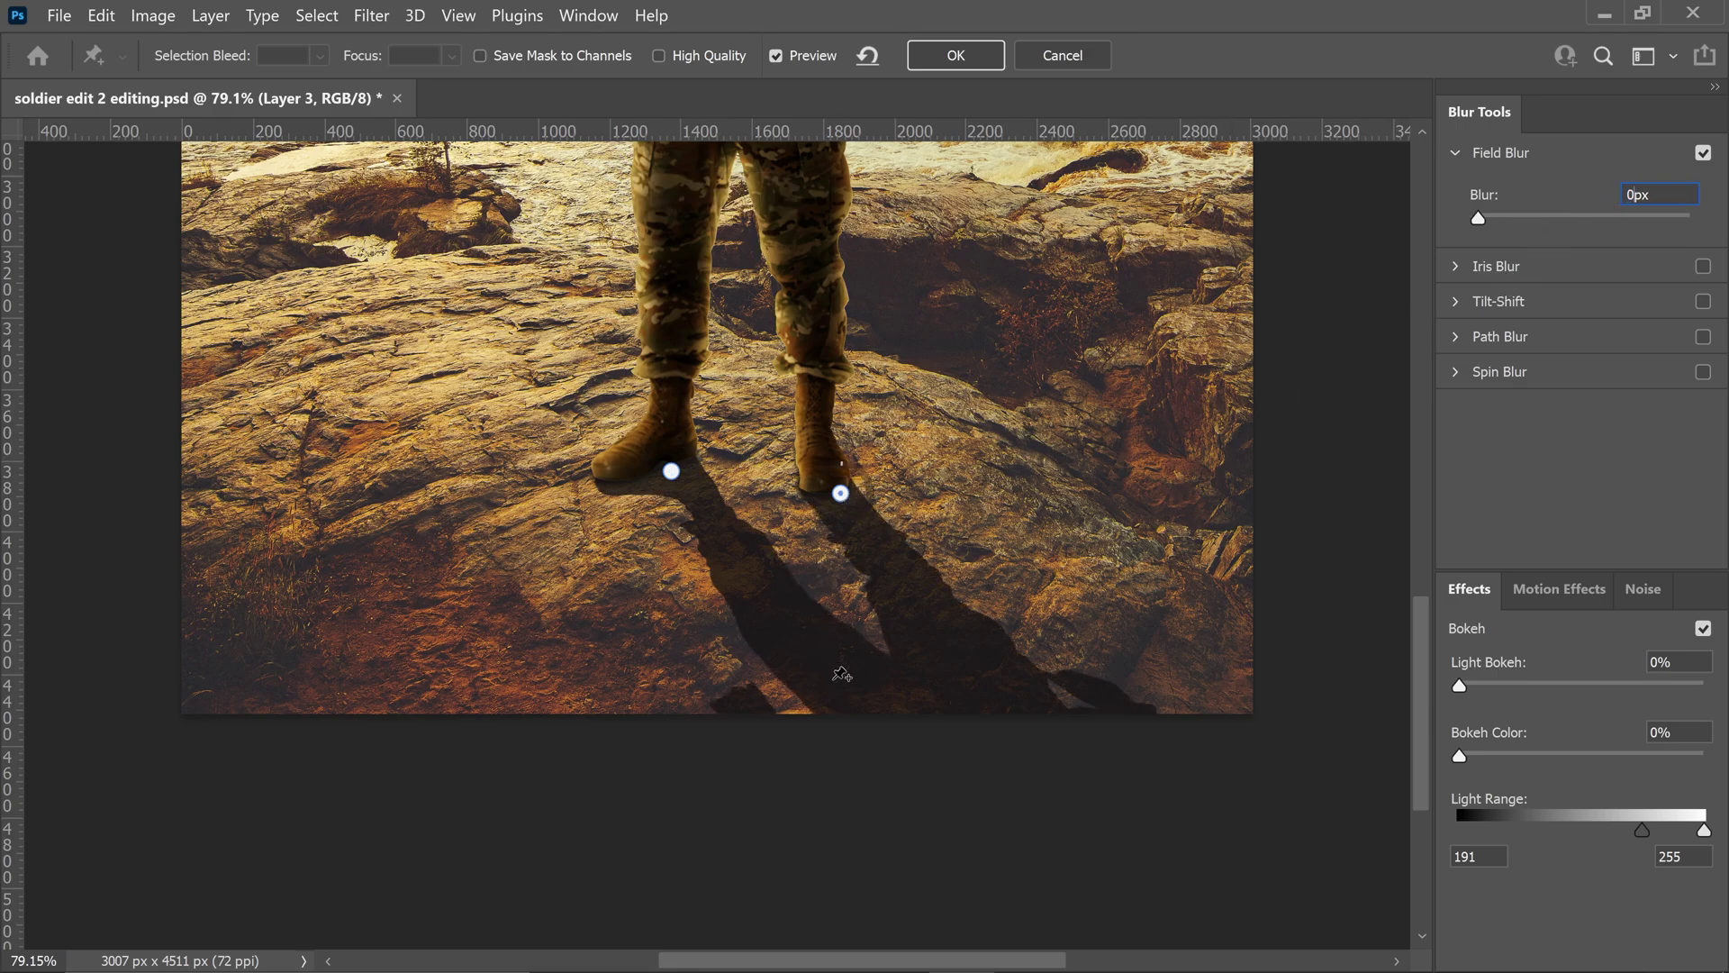
- Add 15 px blur pins at the shadow's far end and apply the Field Blur
click(838, 680)
click(969, 661)
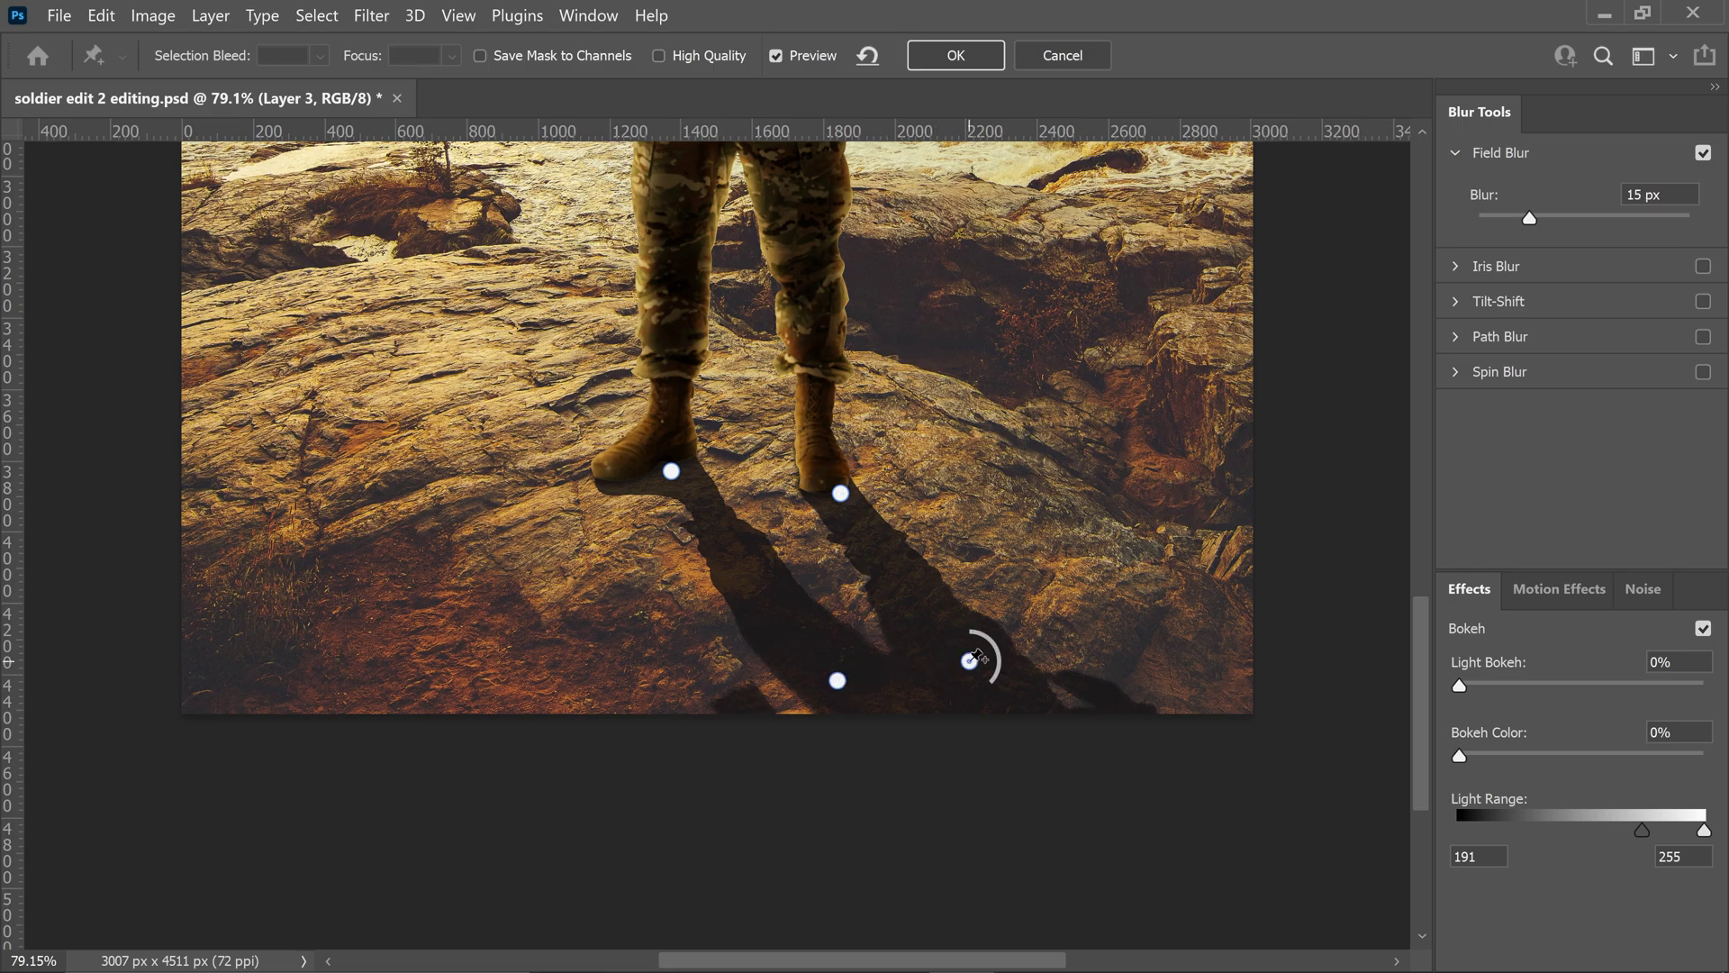
drag(837, 686, 802, 650)
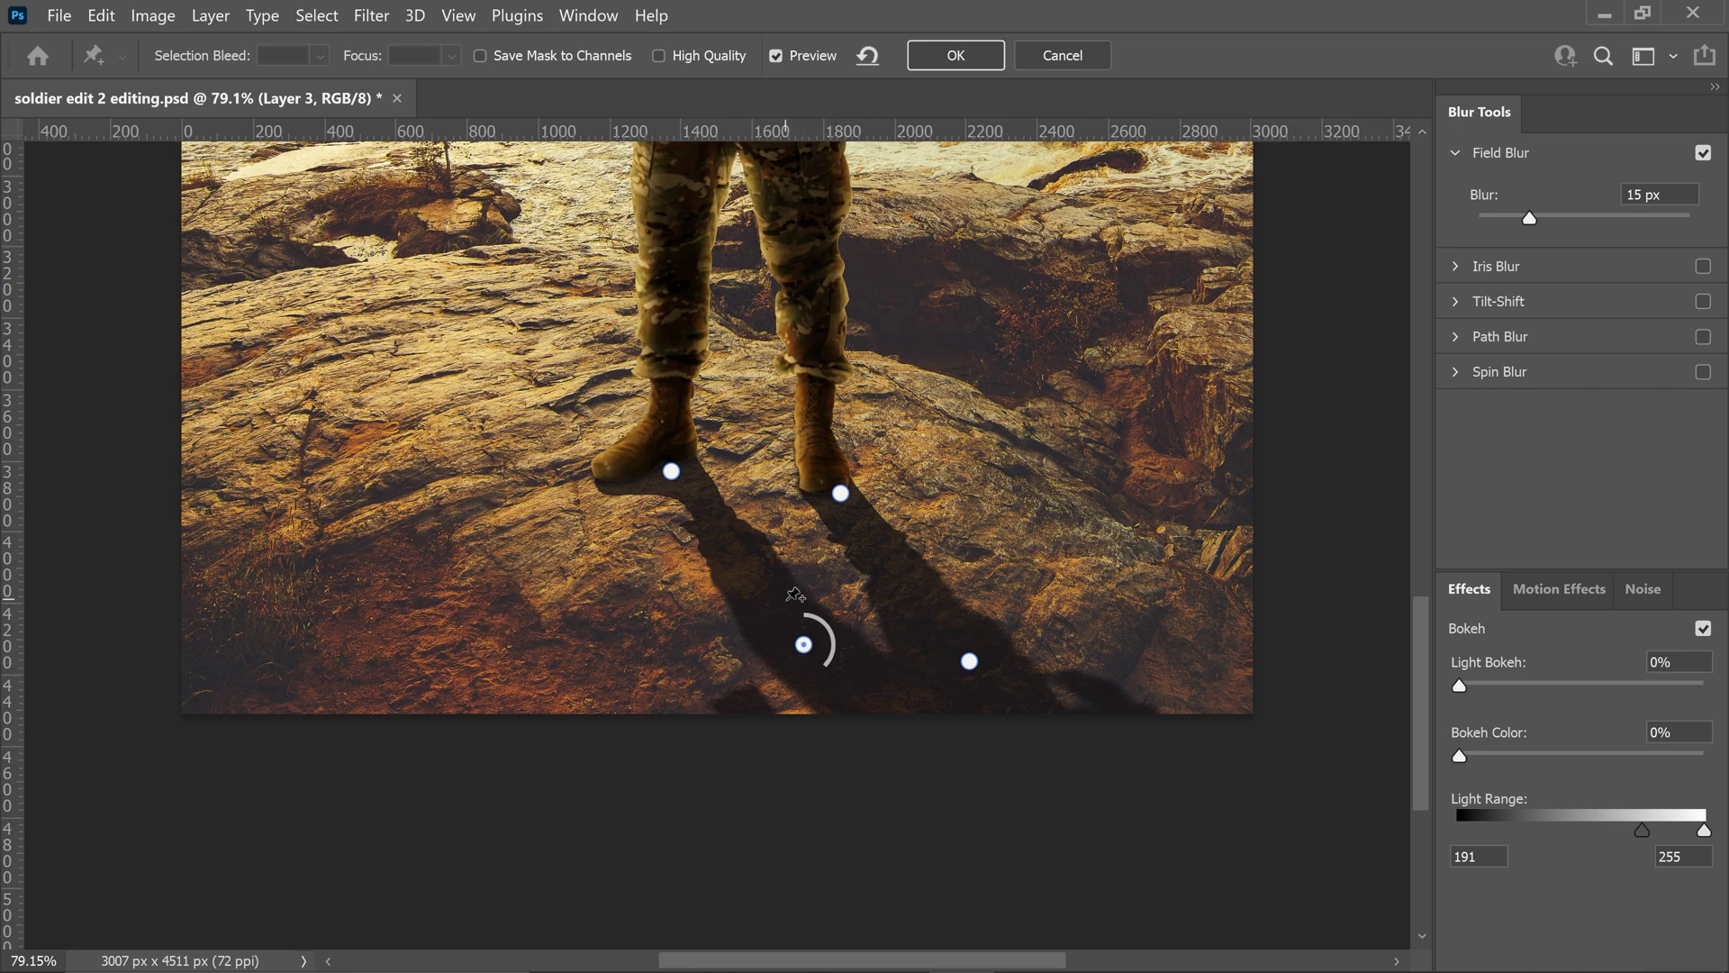
drag(964, 659, 958, 648)
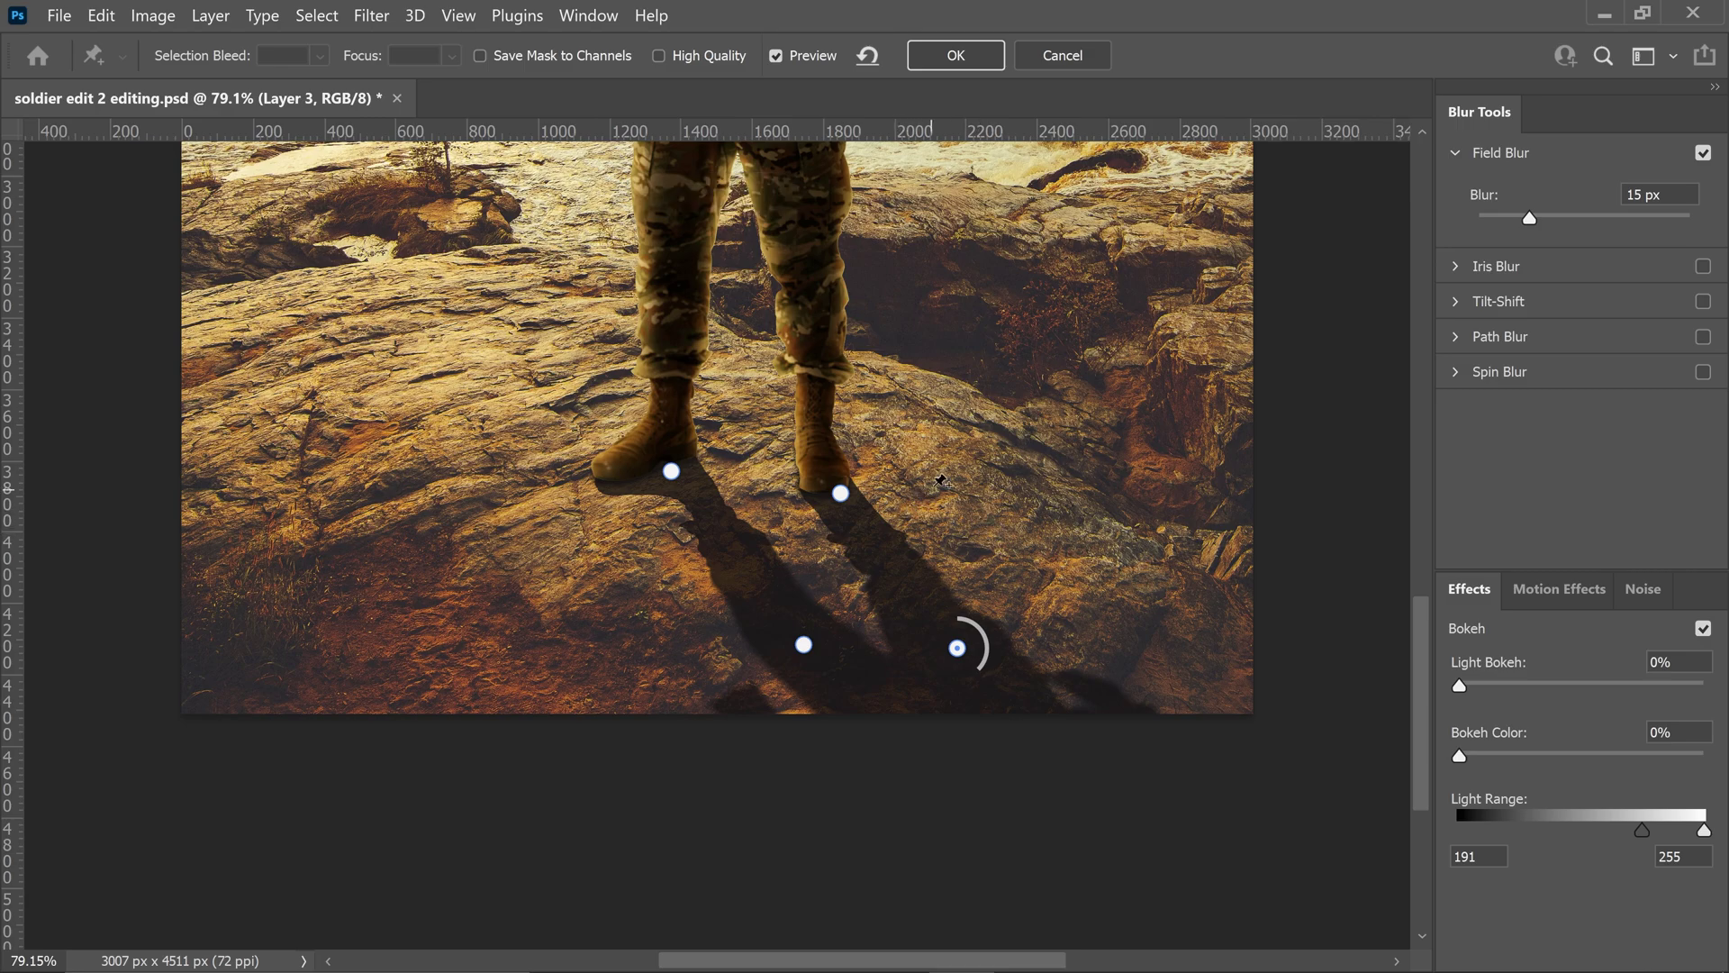
click(953, 53)
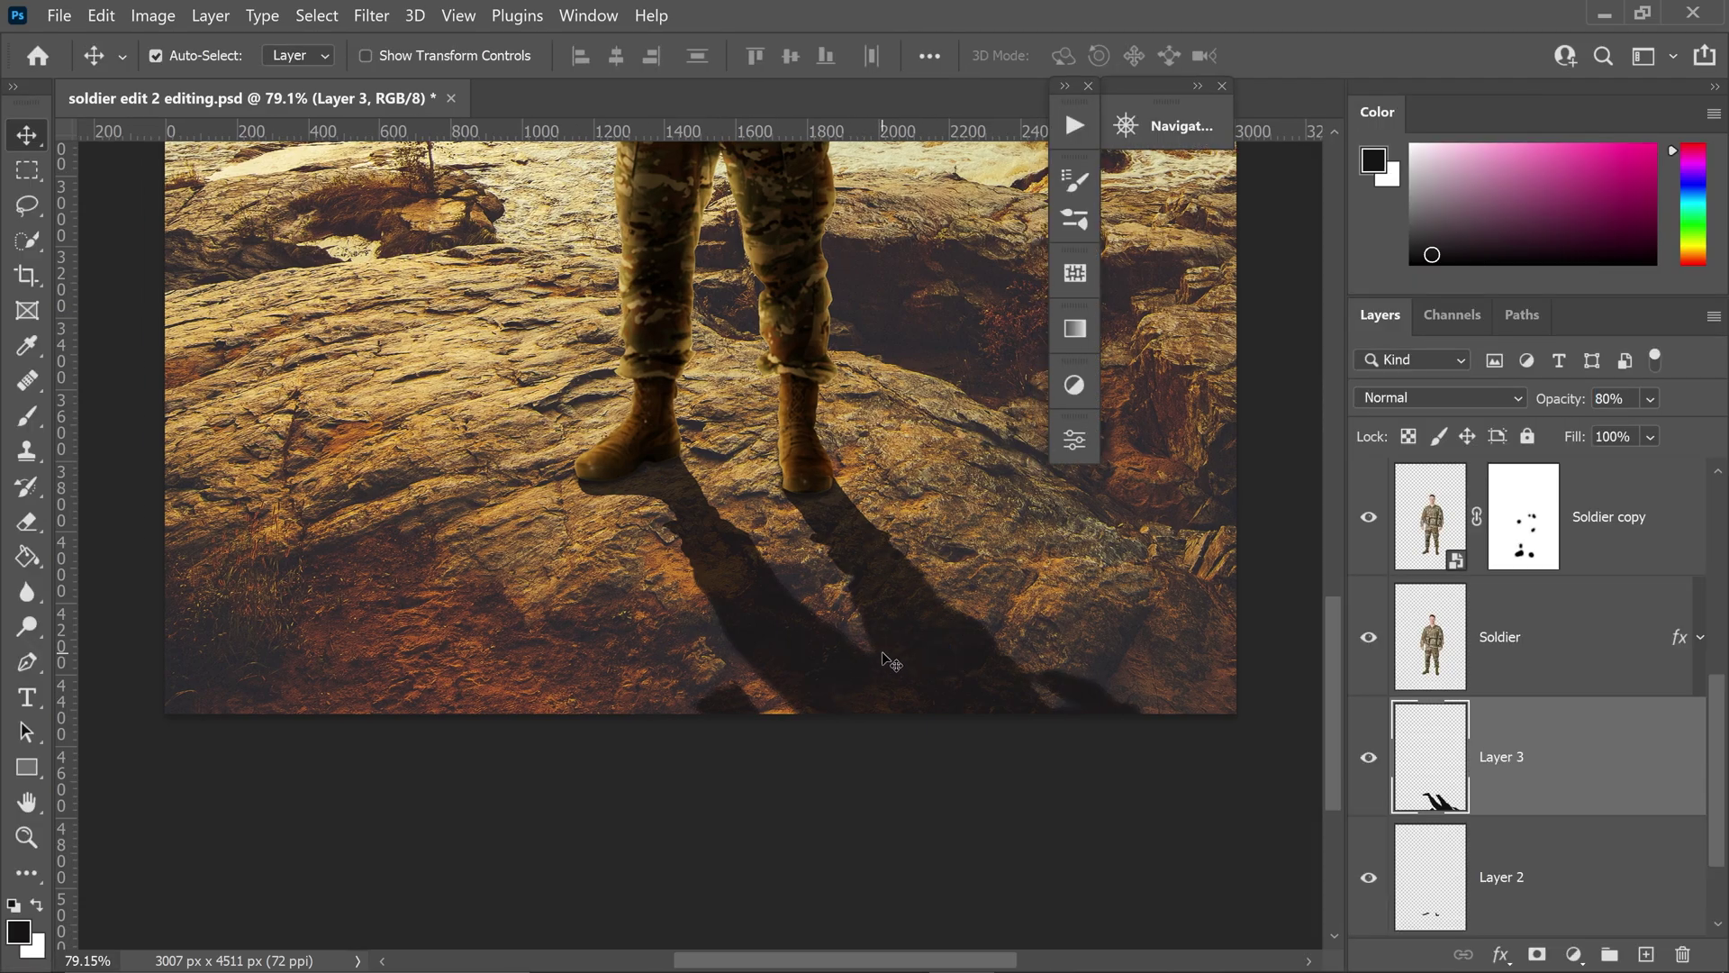
- Set up a black-to-transparent gradient with the right opacity stop at 0%
scroll(891, 662, down, 2)
scroll(937, 648, down, 3)
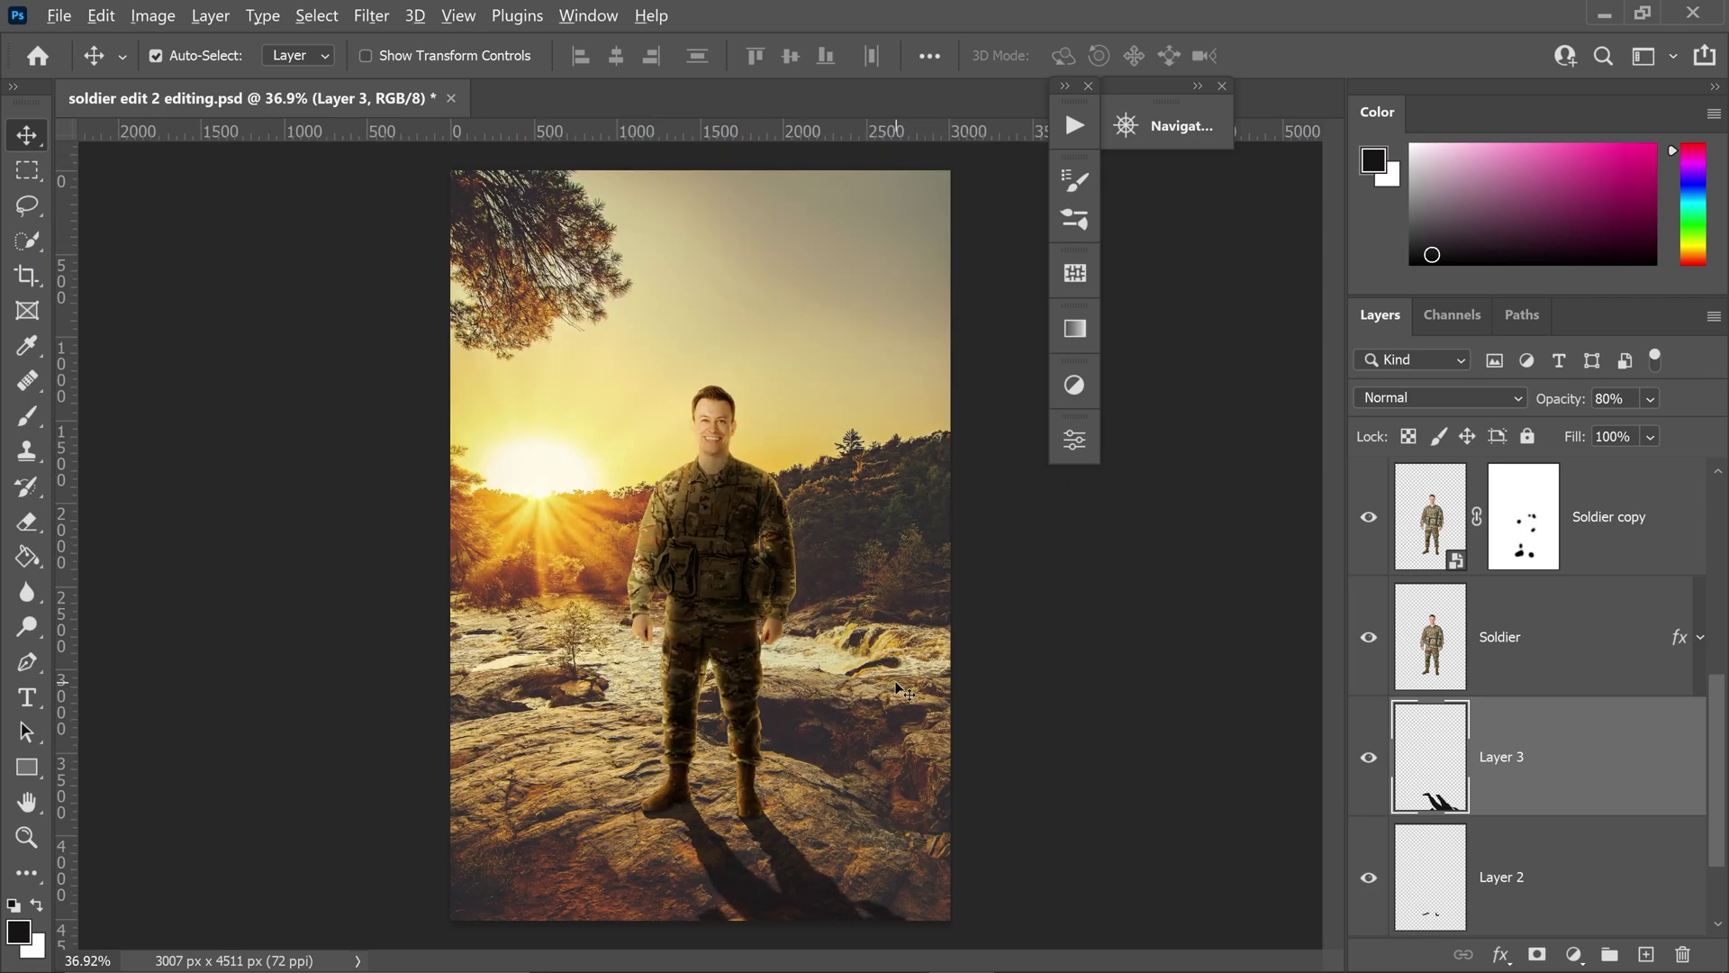
key(alt)
click(27, 555)
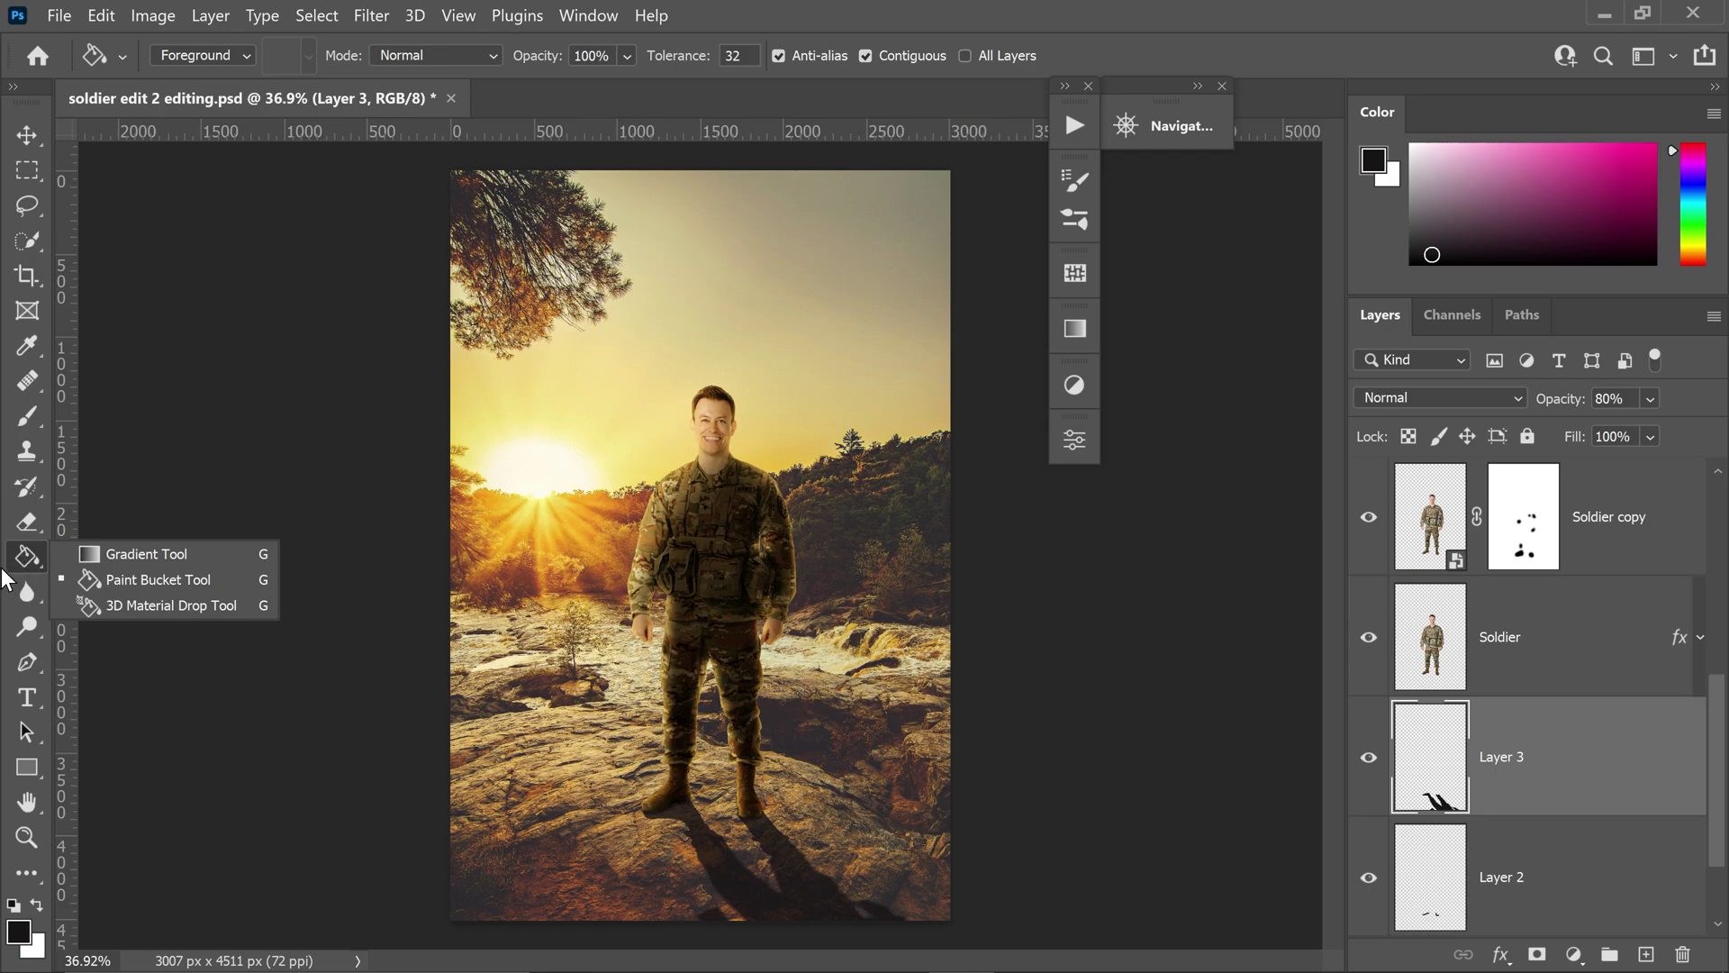
click(131, 554)
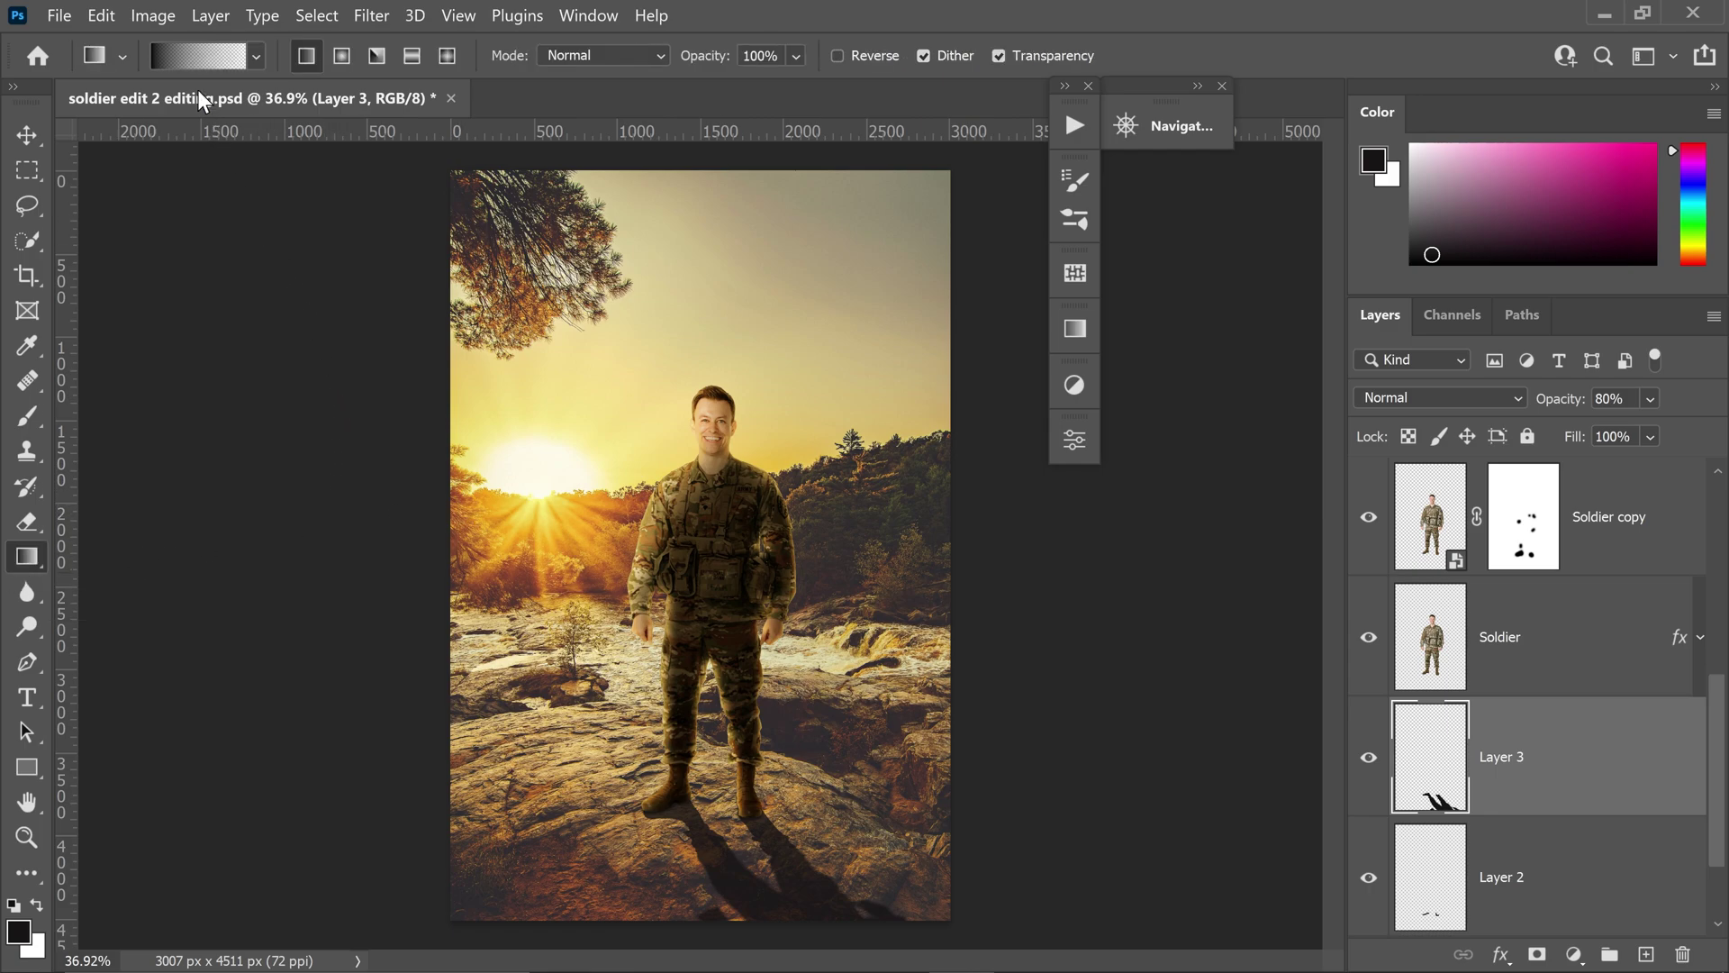
click(181, 52)
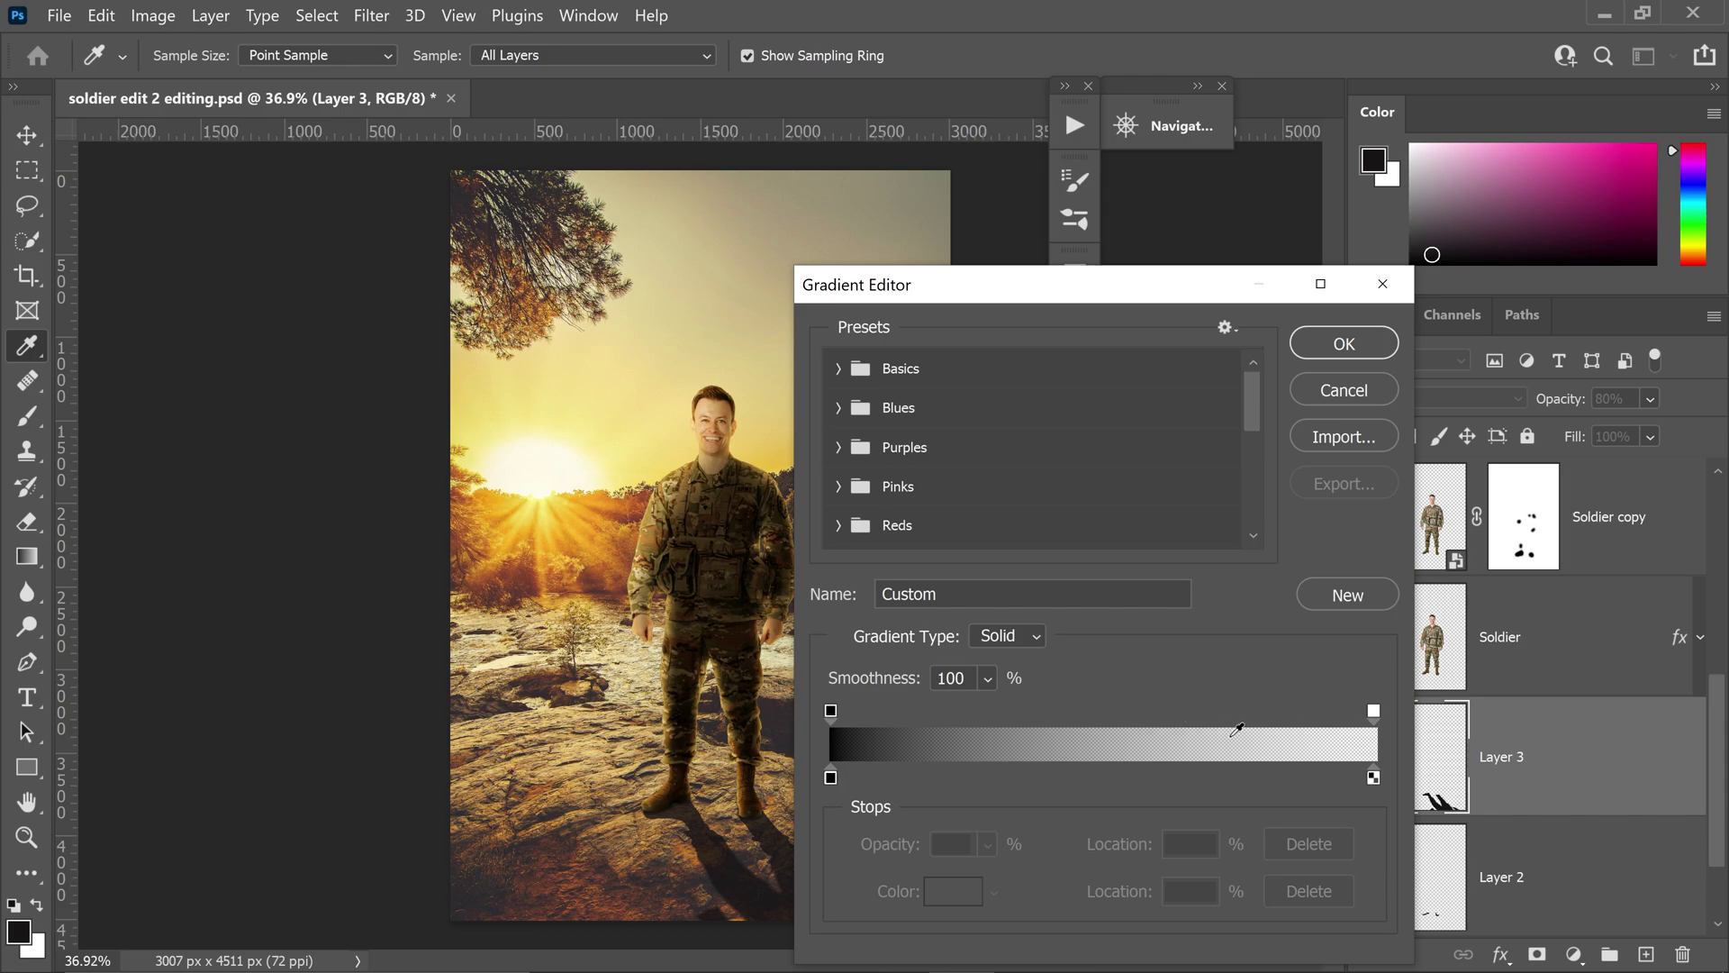
click(1375, 776)
click(1373, 711)
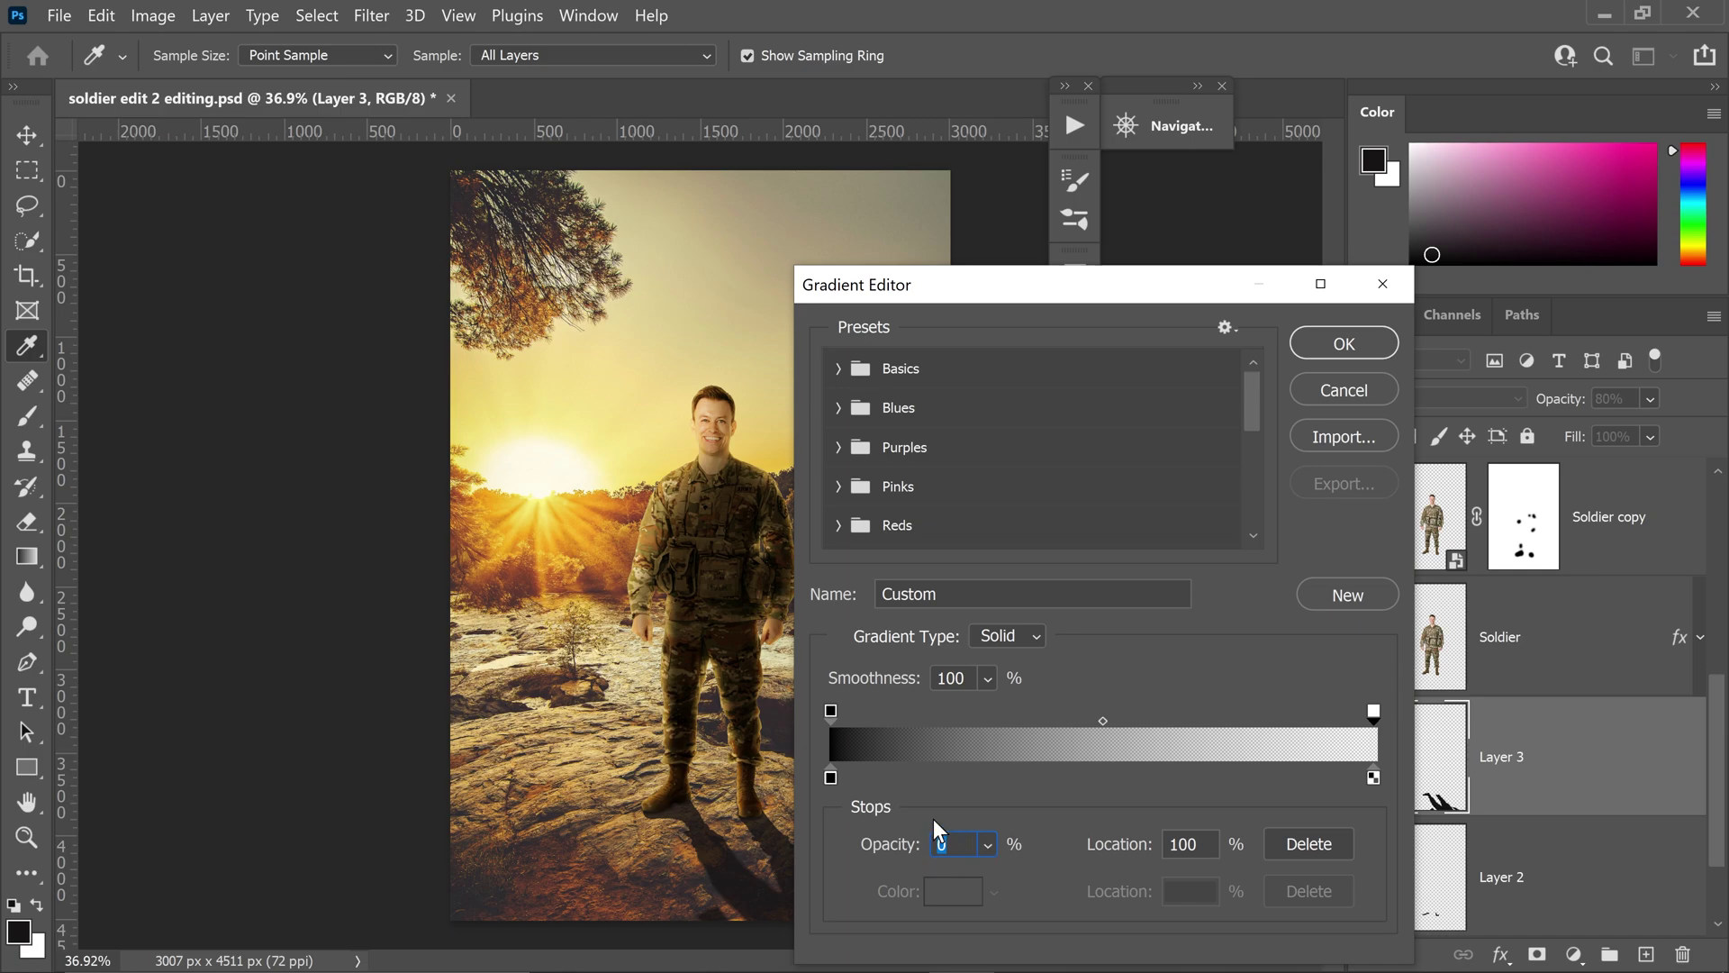
click(830, 711)
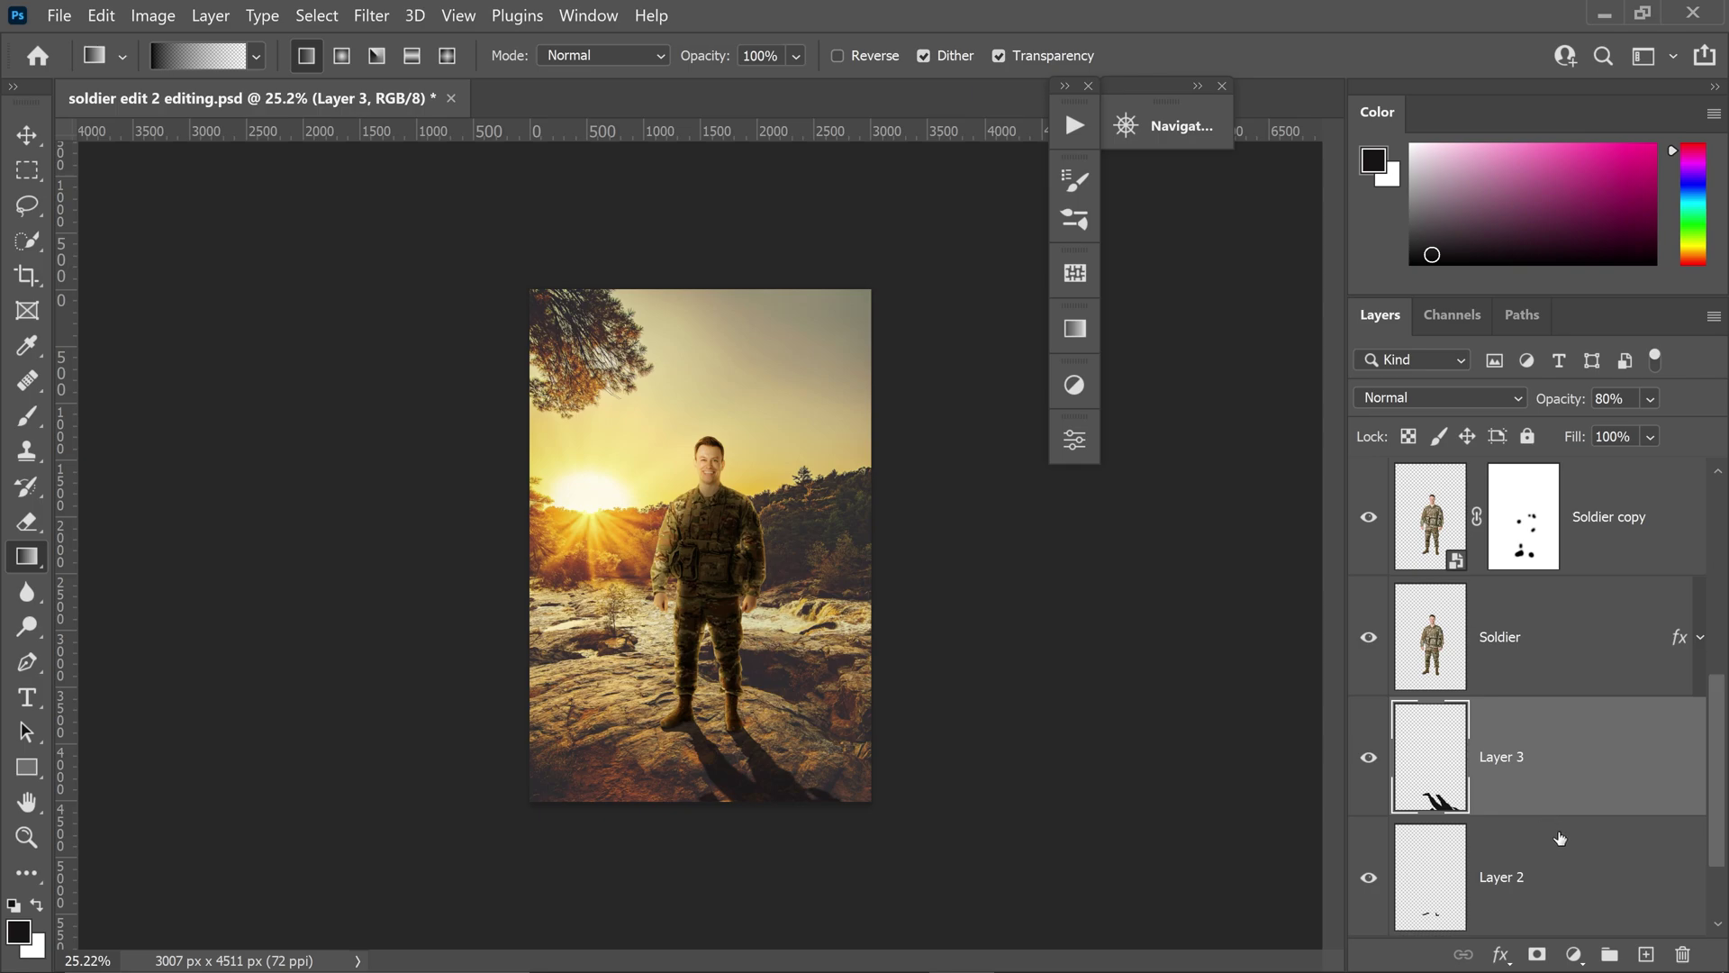
- Add a layer mask to Layer 3, fade the shadow's far end with the gradient, and duplicate the layer
click(1538, 954)
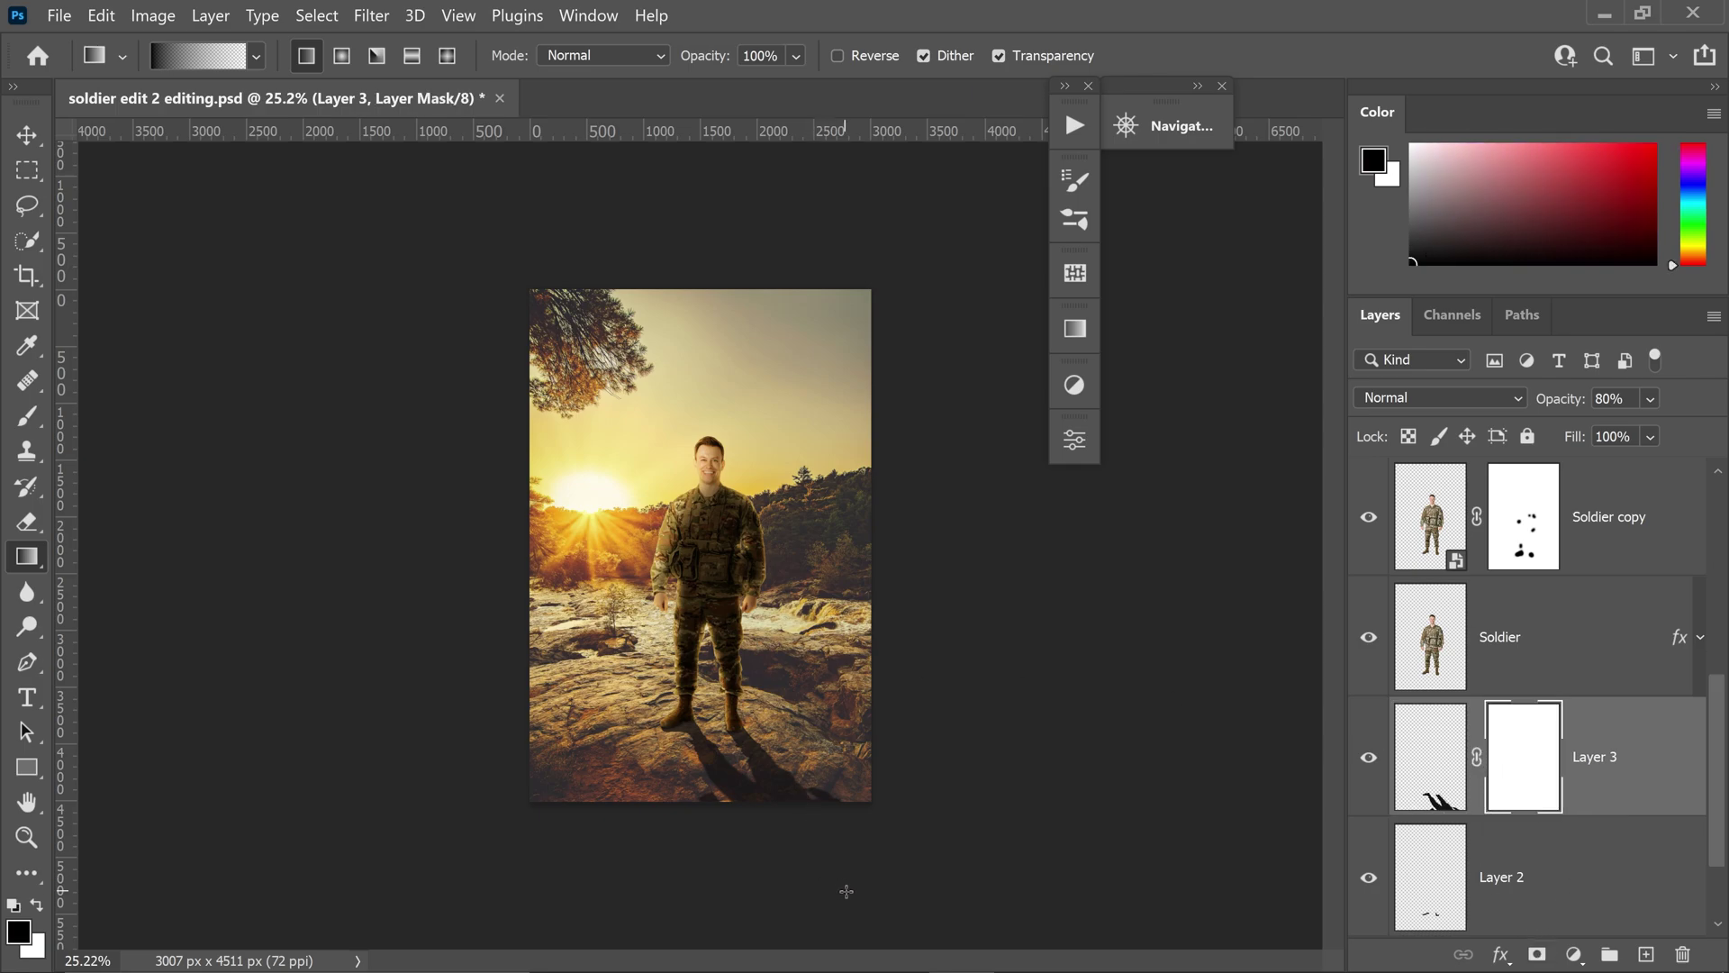
drag(837, 886, 708, 718)
scroll(787, 889, up, 5)
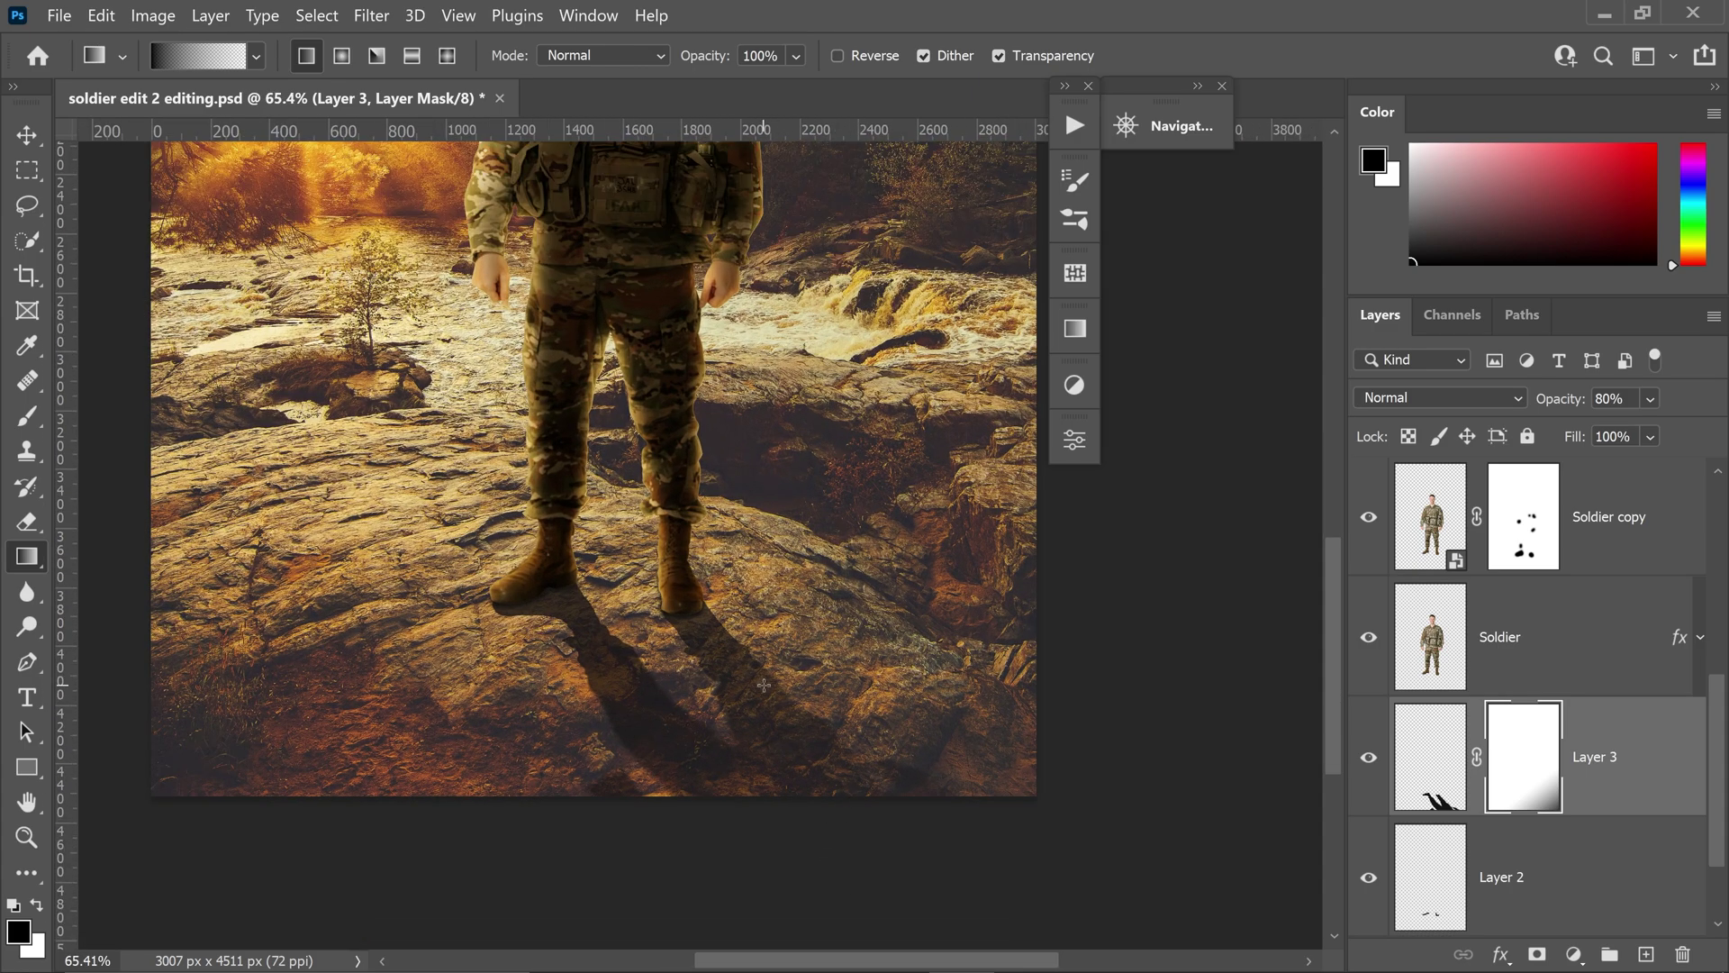
key(b)
key(ctrl+2)
scroll(927, 668, down, 2)
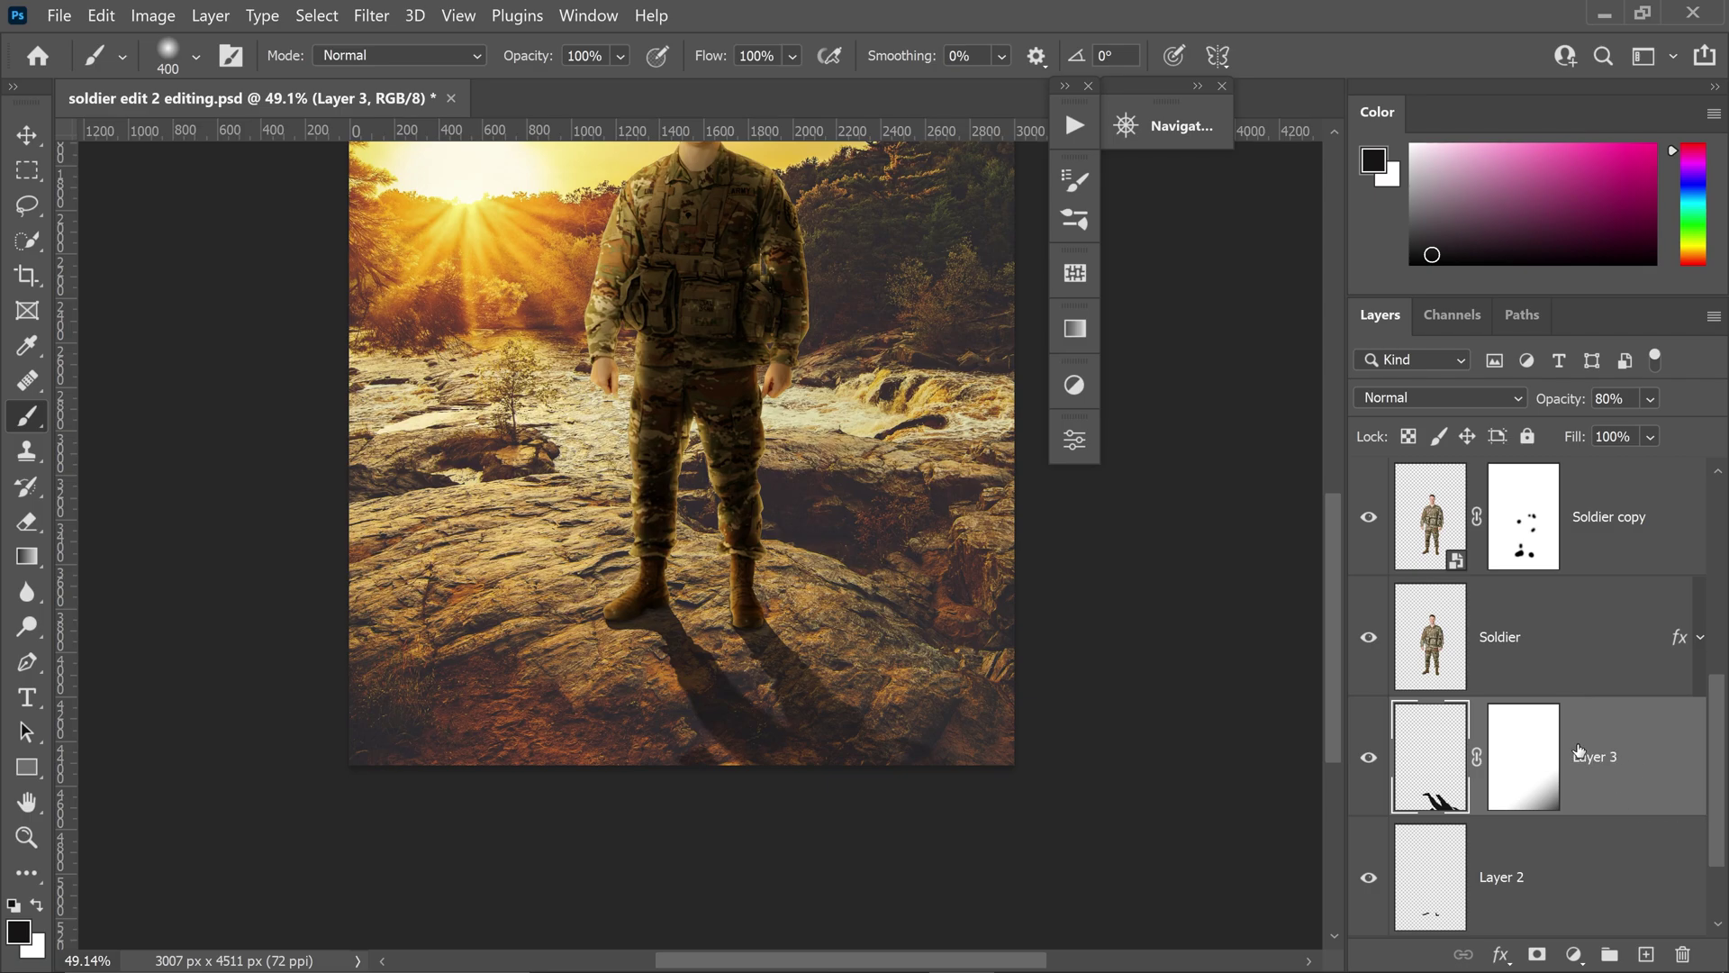
key(ctrl+j)
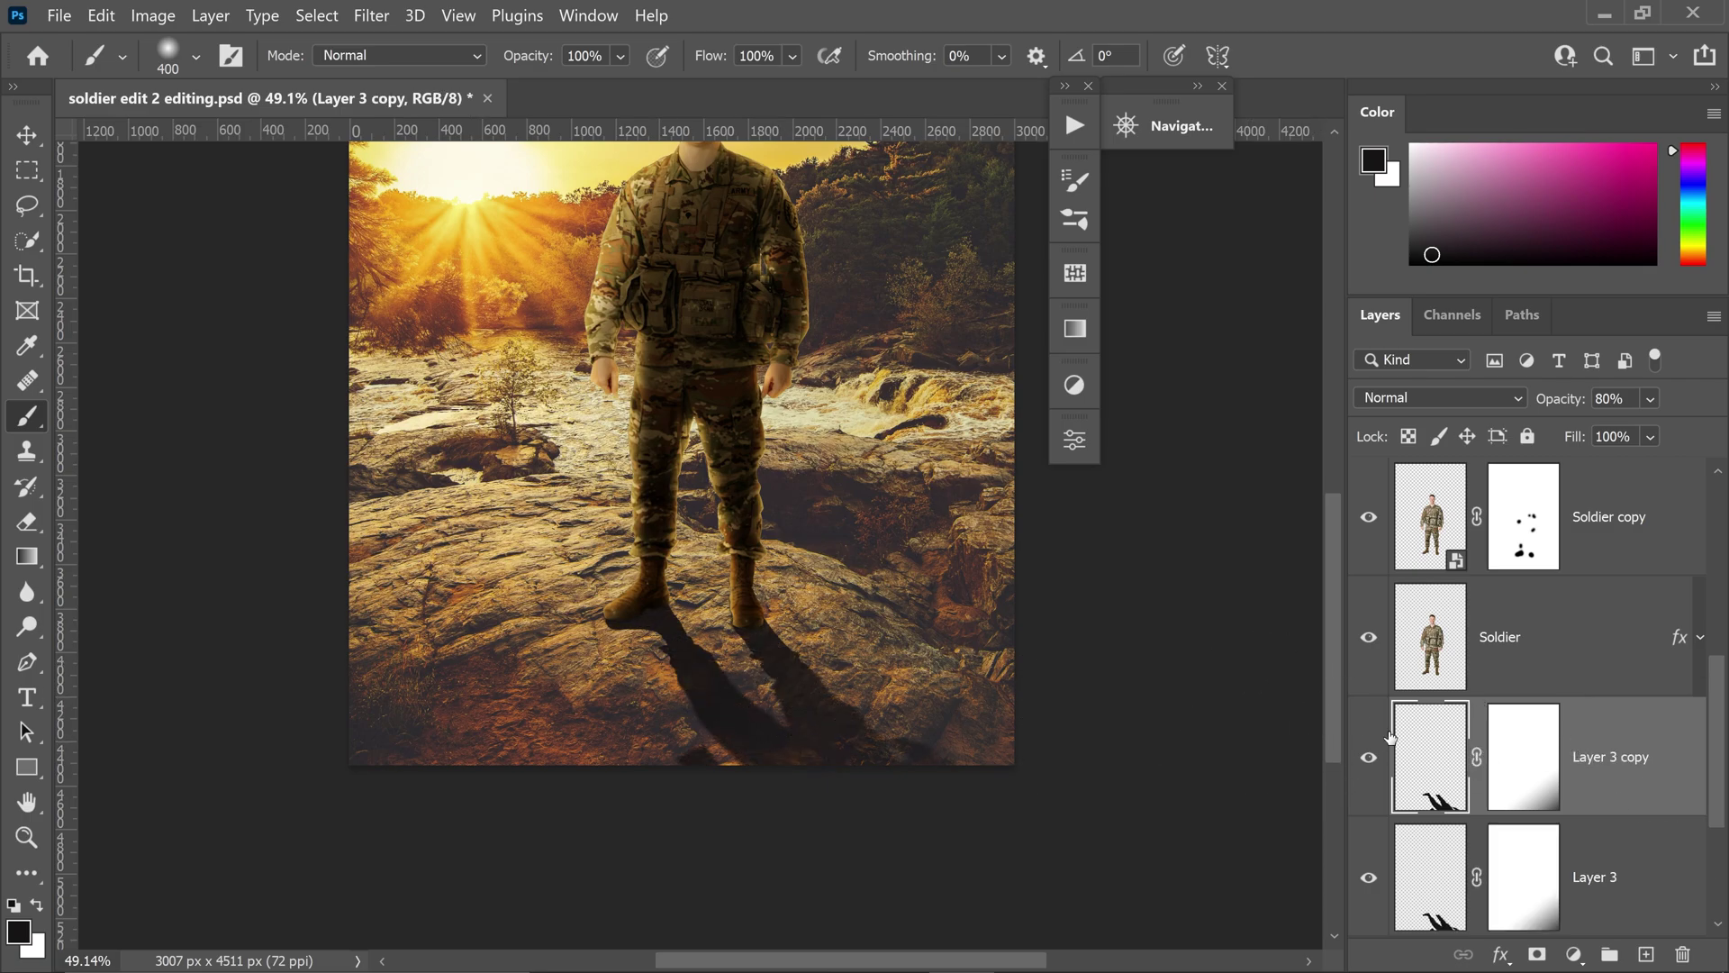
- Paint a soft black stroke near the boots on Layer 3 copy's mask, then fit the image to the window
click(1519, 749)
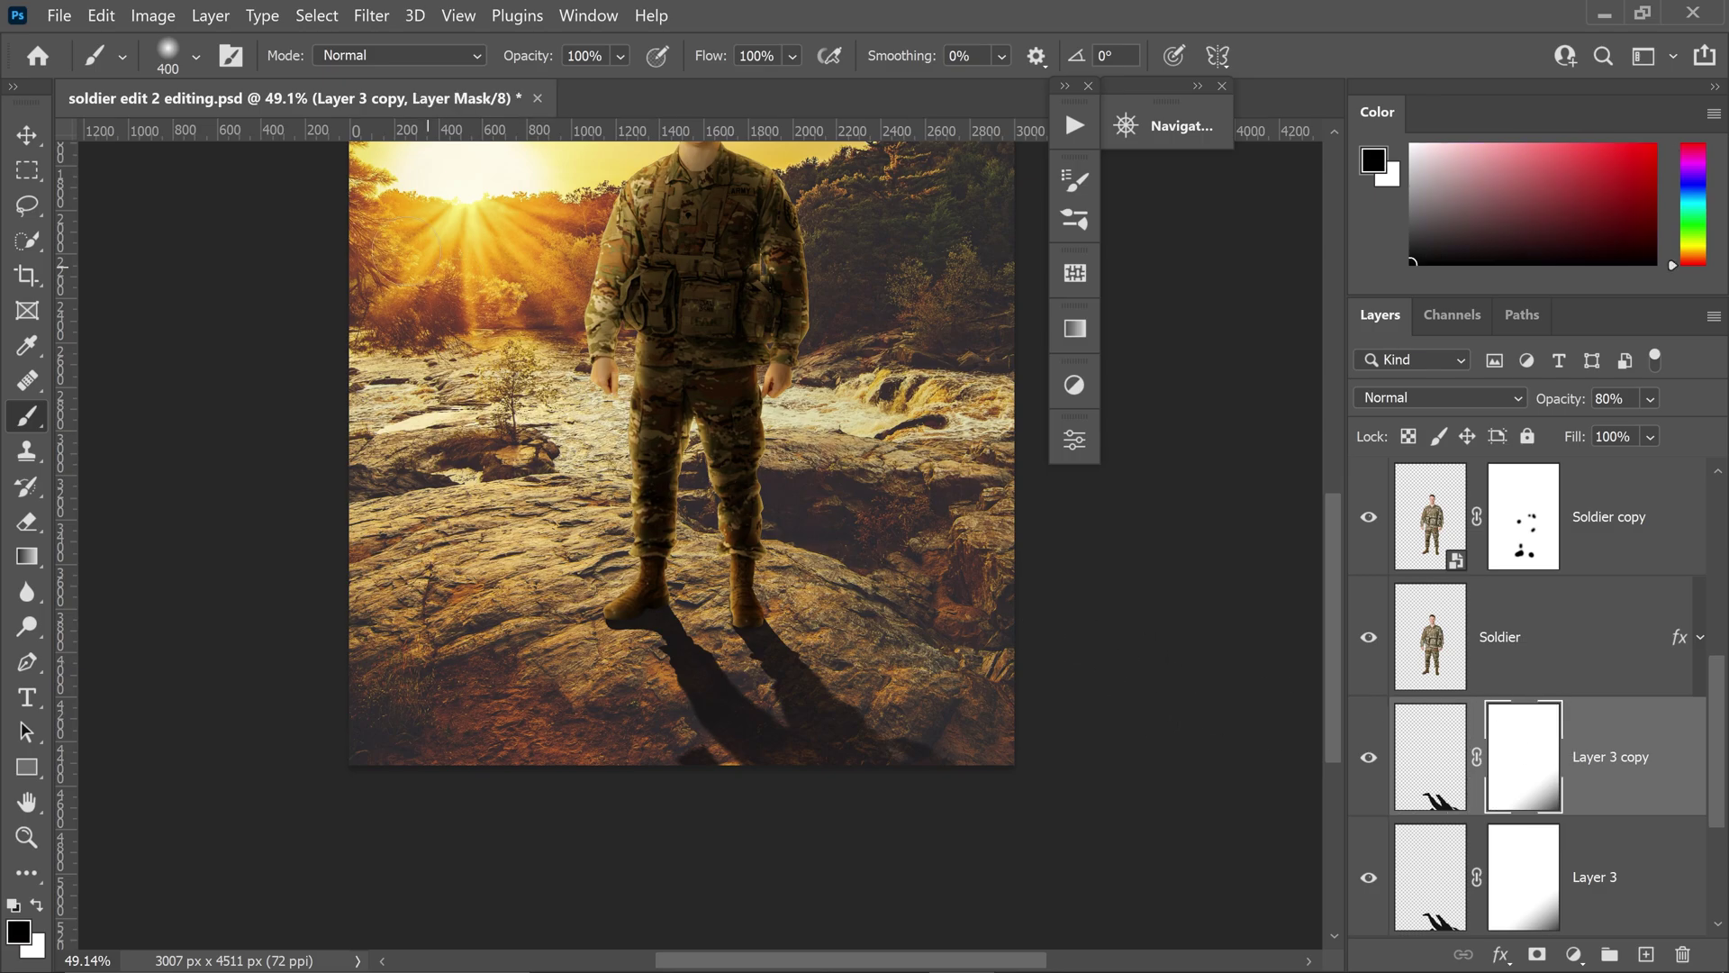
click(195, 59)
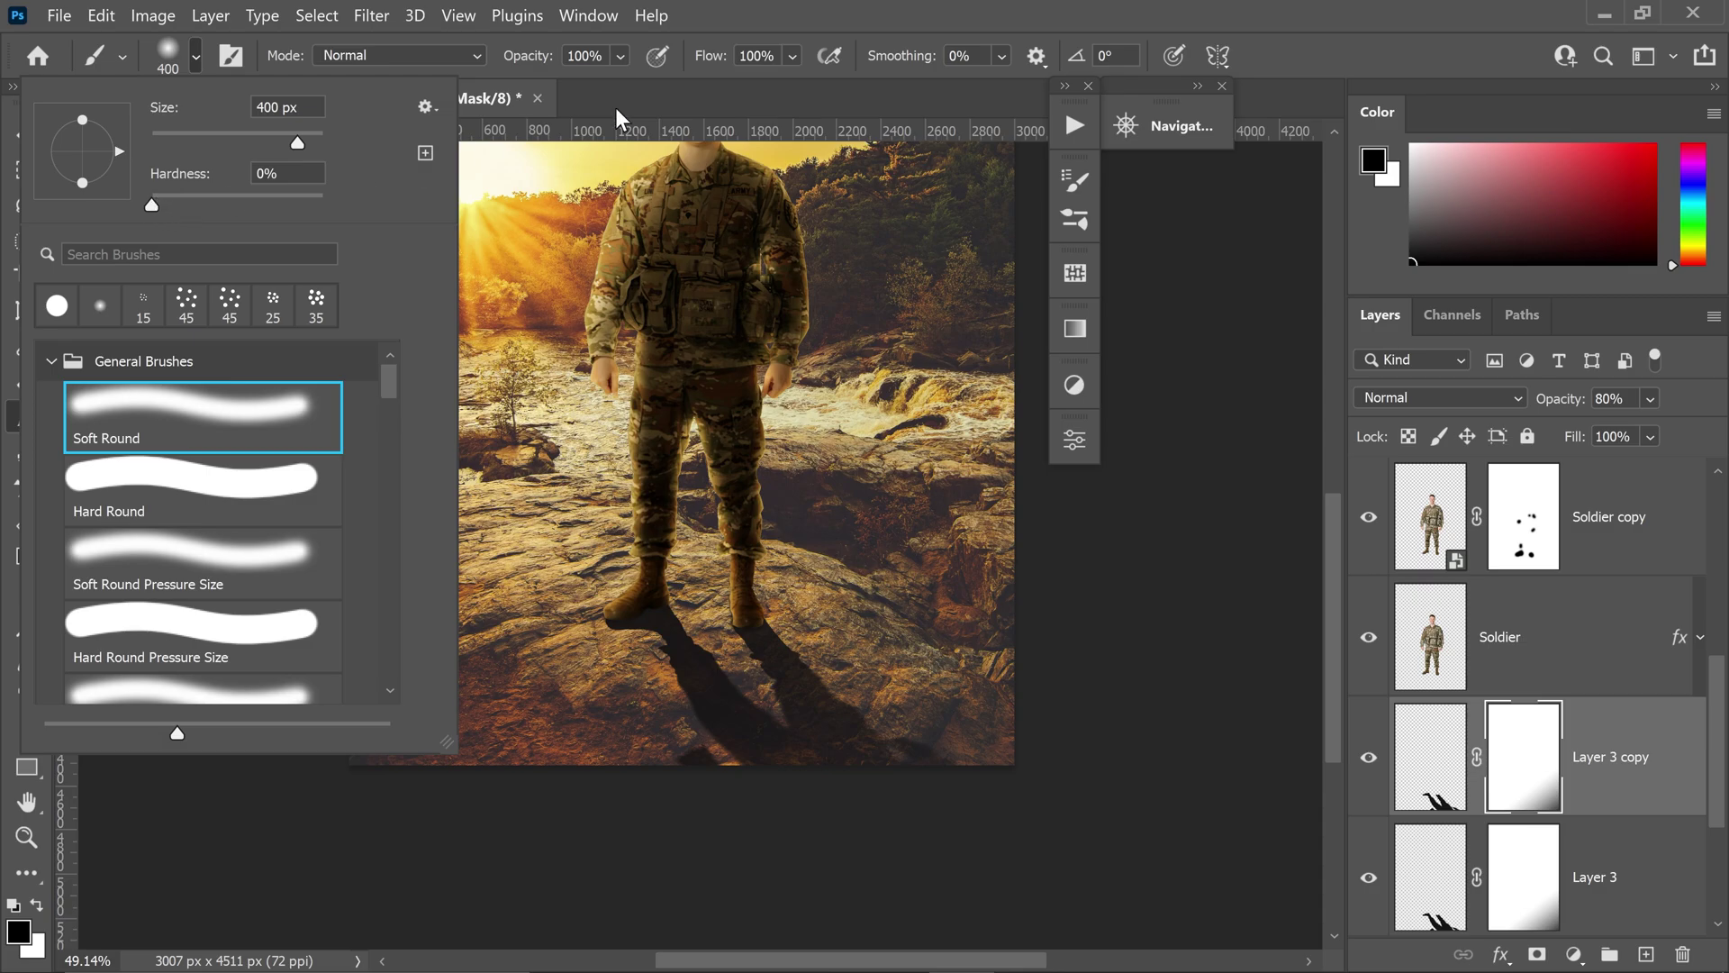
click(715, 4)
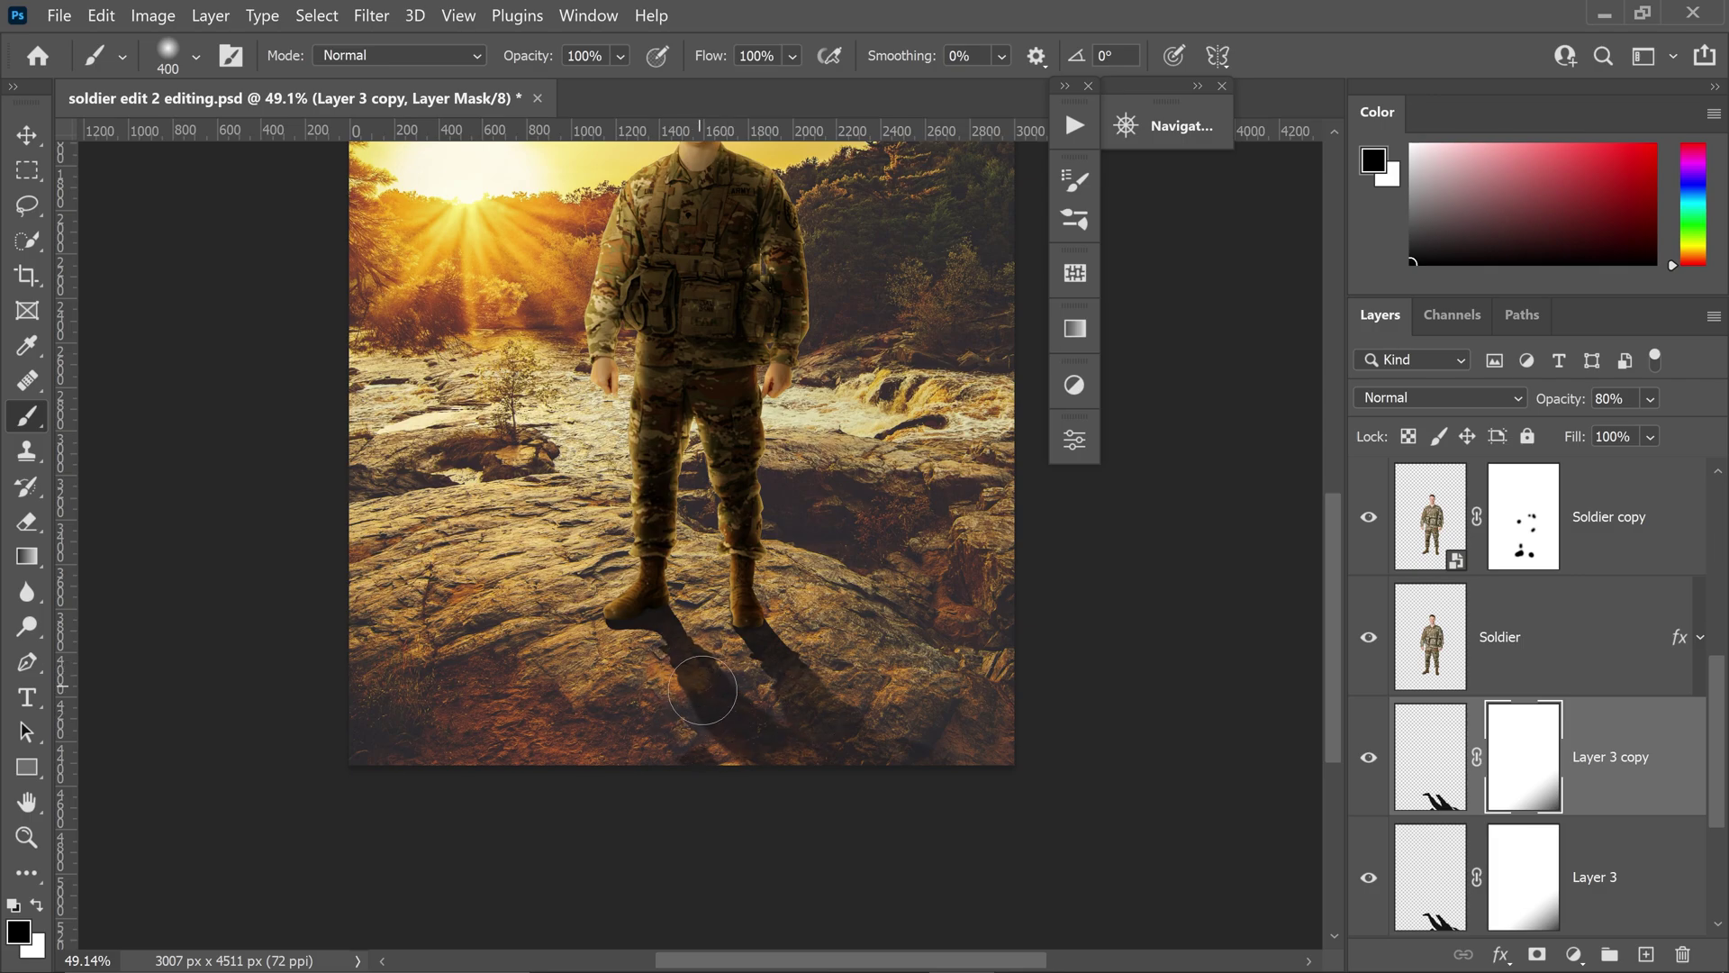
drag(702, 691, 815, 681)
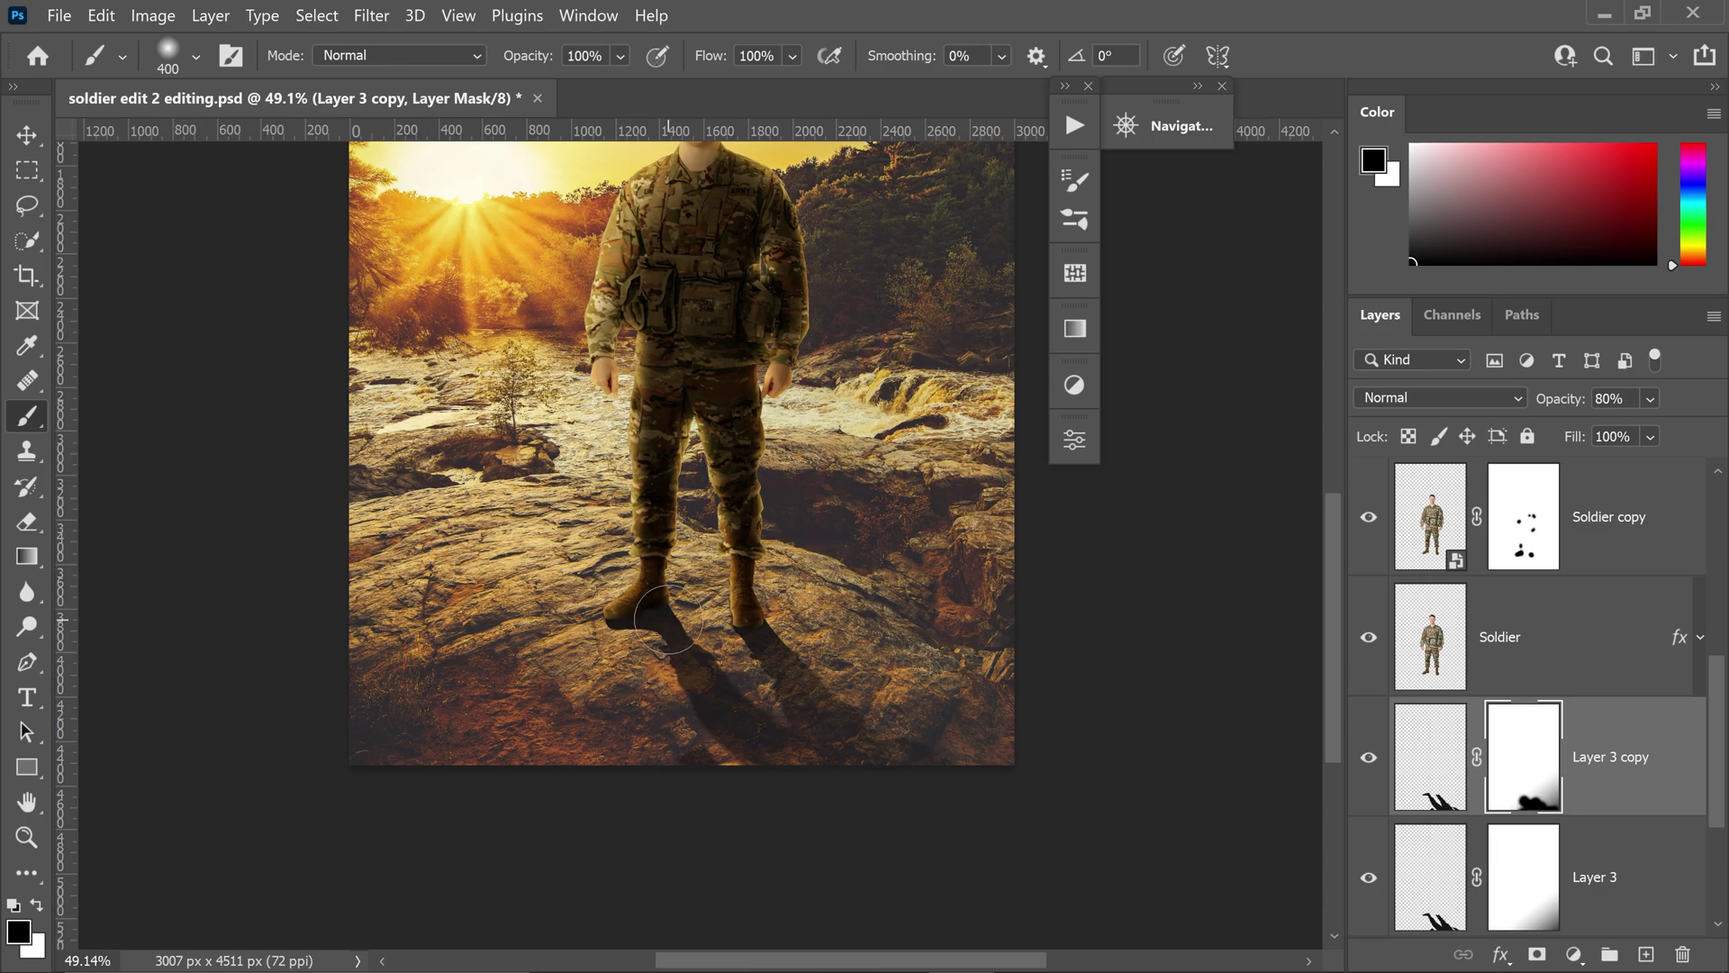
key(ctrl+0)
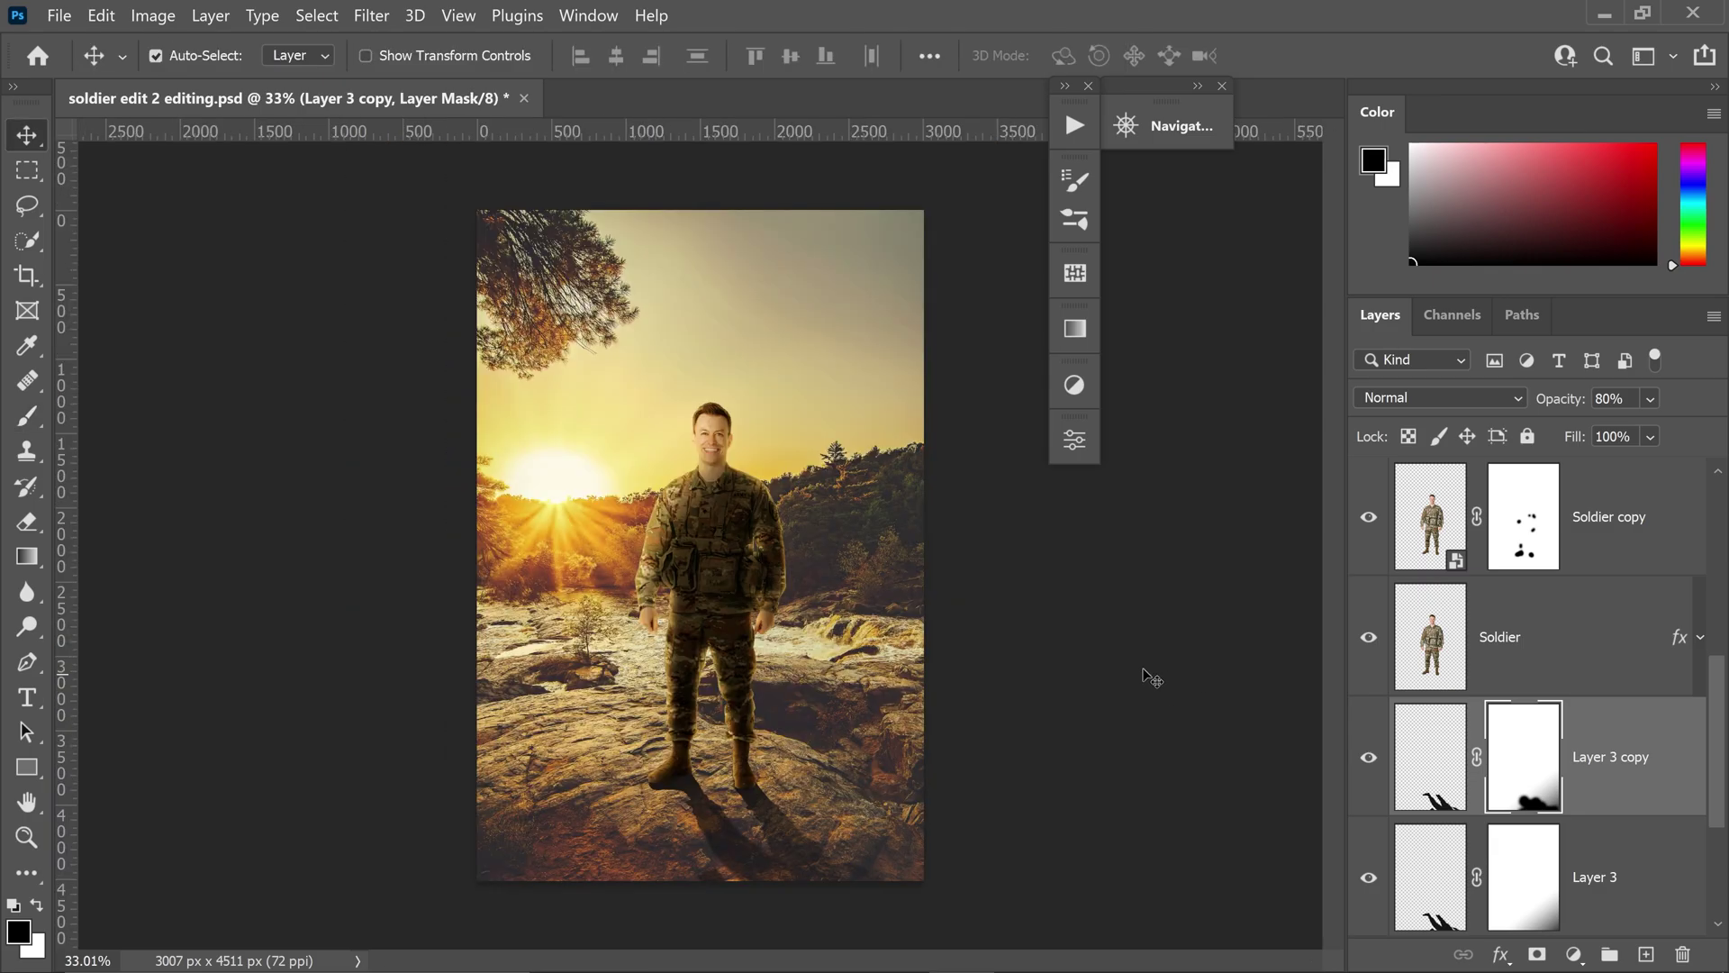
- Create a new layer and set a smaller brush with foreground colour #2c2c2e
scroll(811, 779, up, 3)
scroll(660, 824, up, 3)
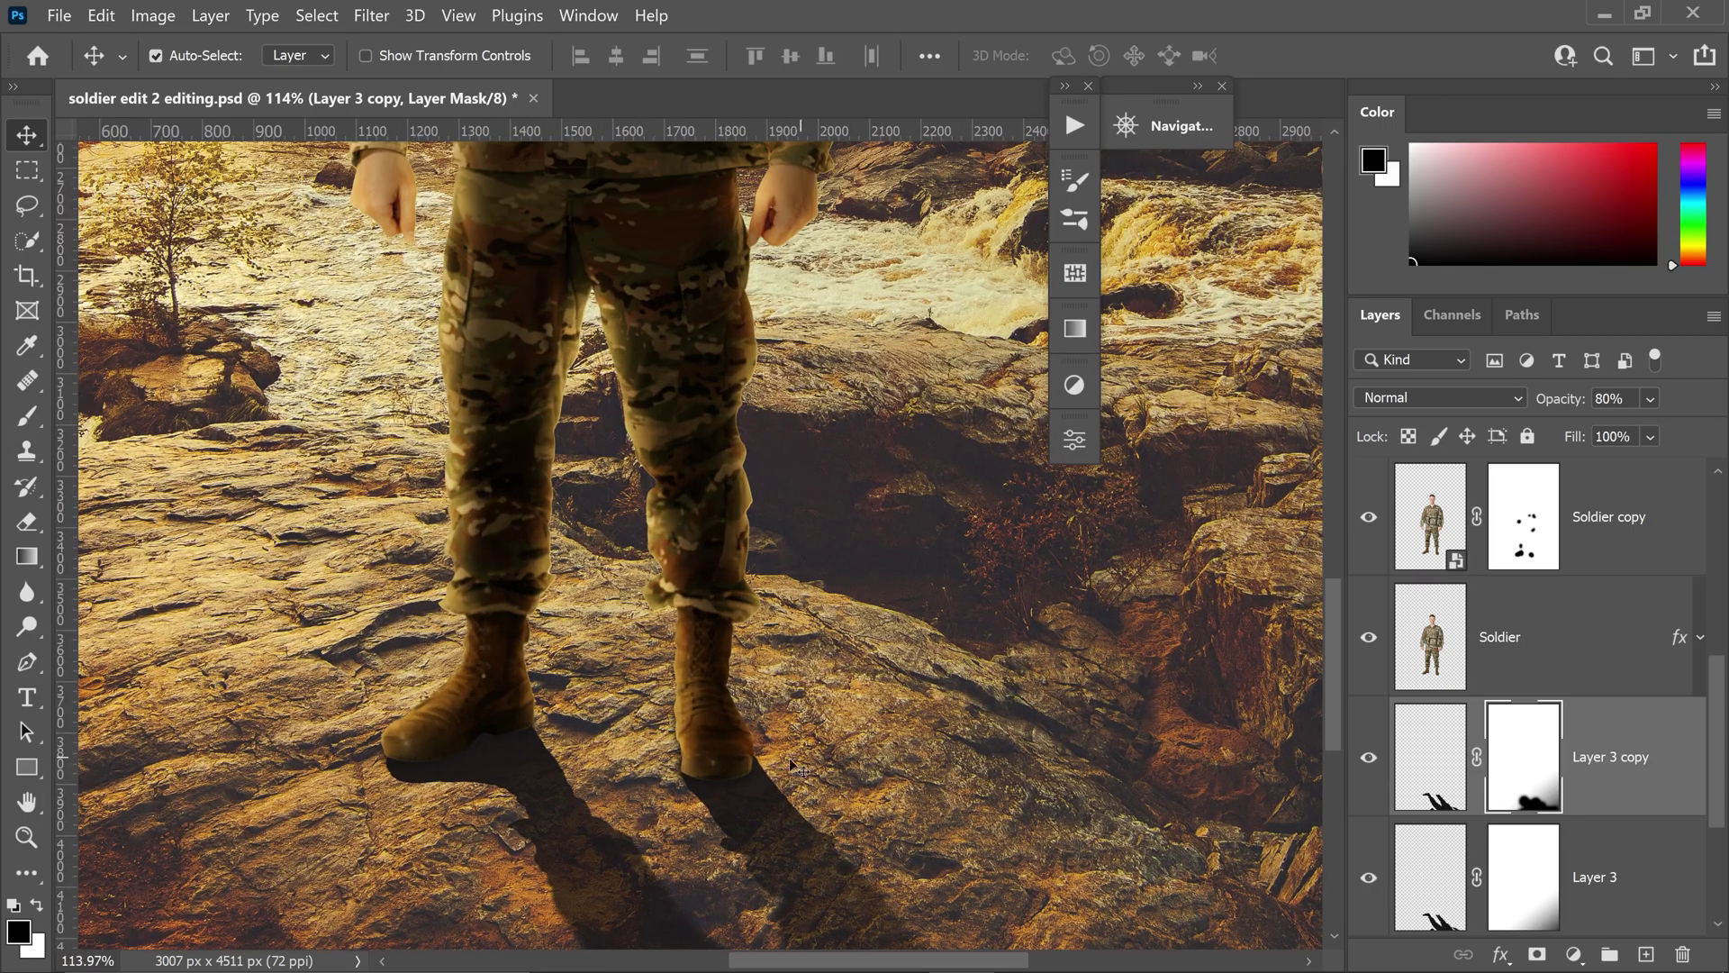
scroll(326, 734, up, 2)
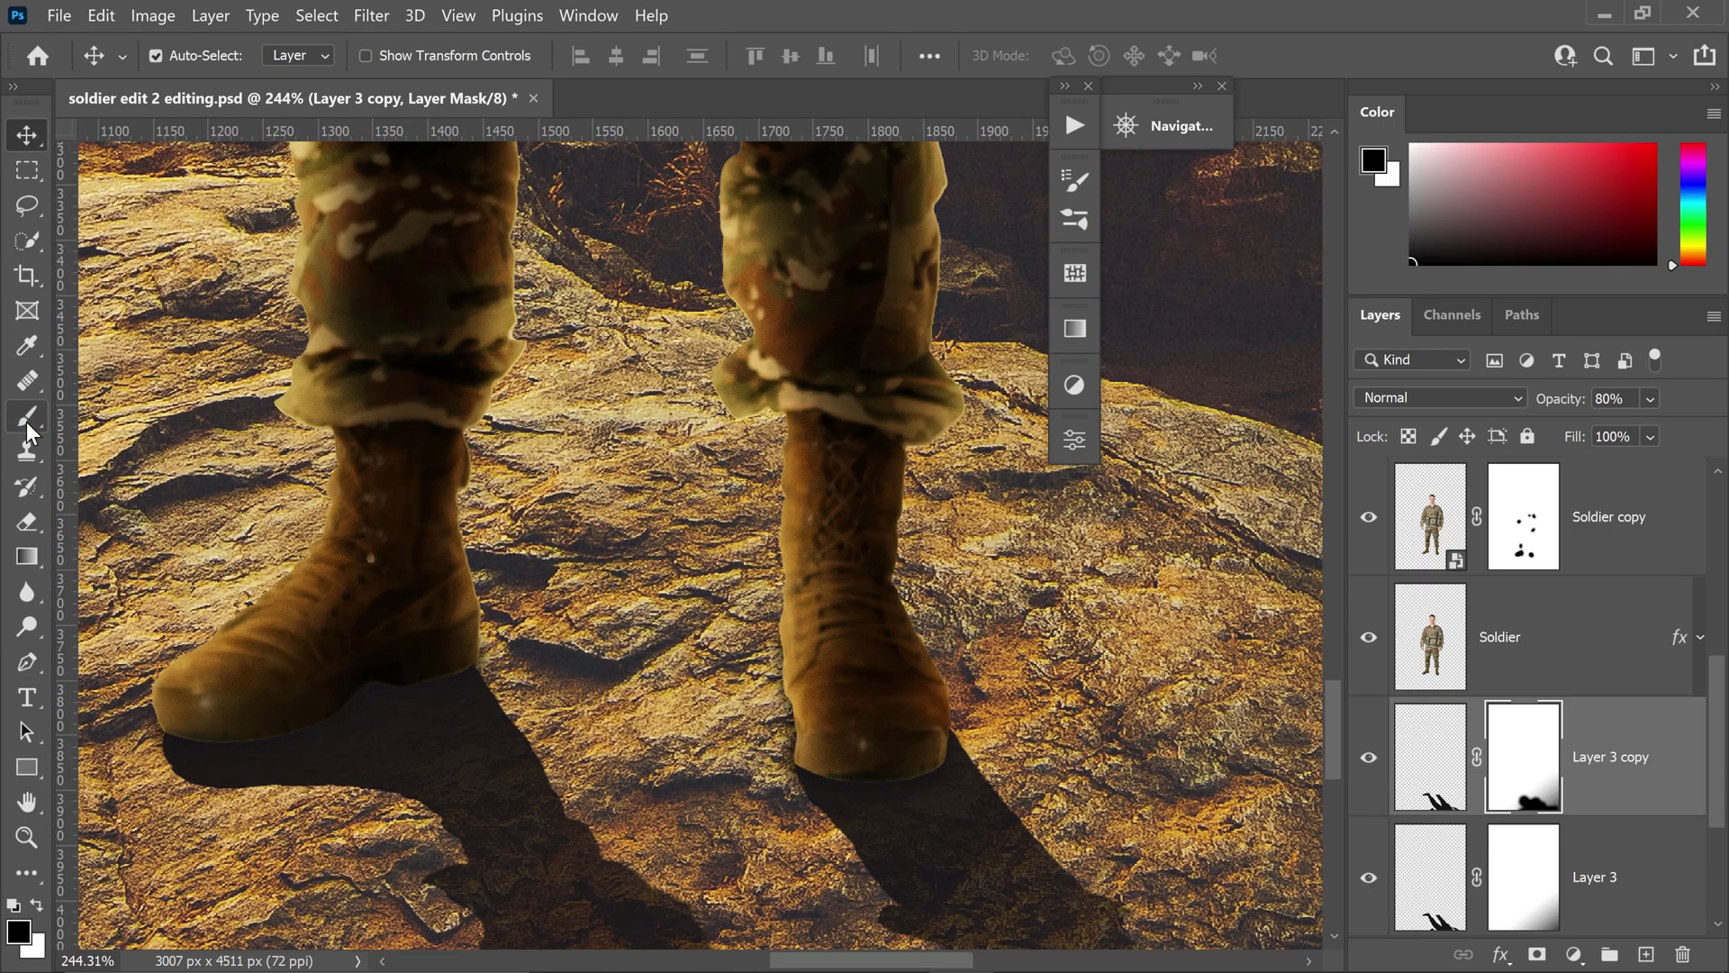
click(26, 418)
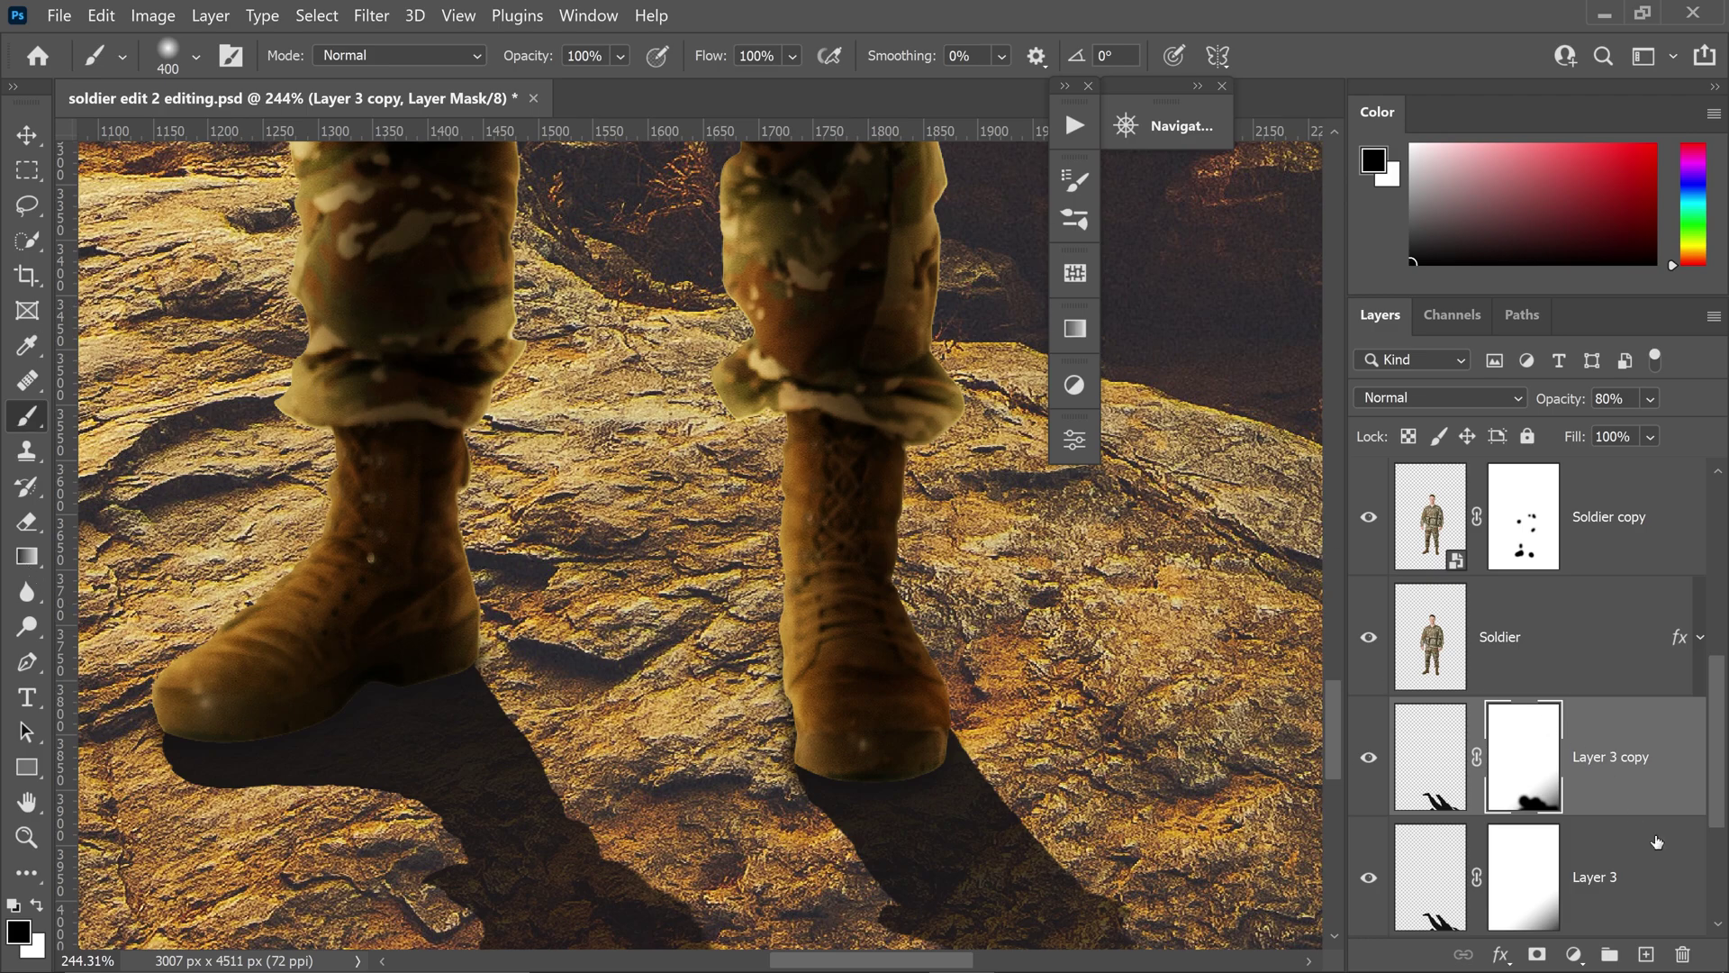
click(1645, 954)
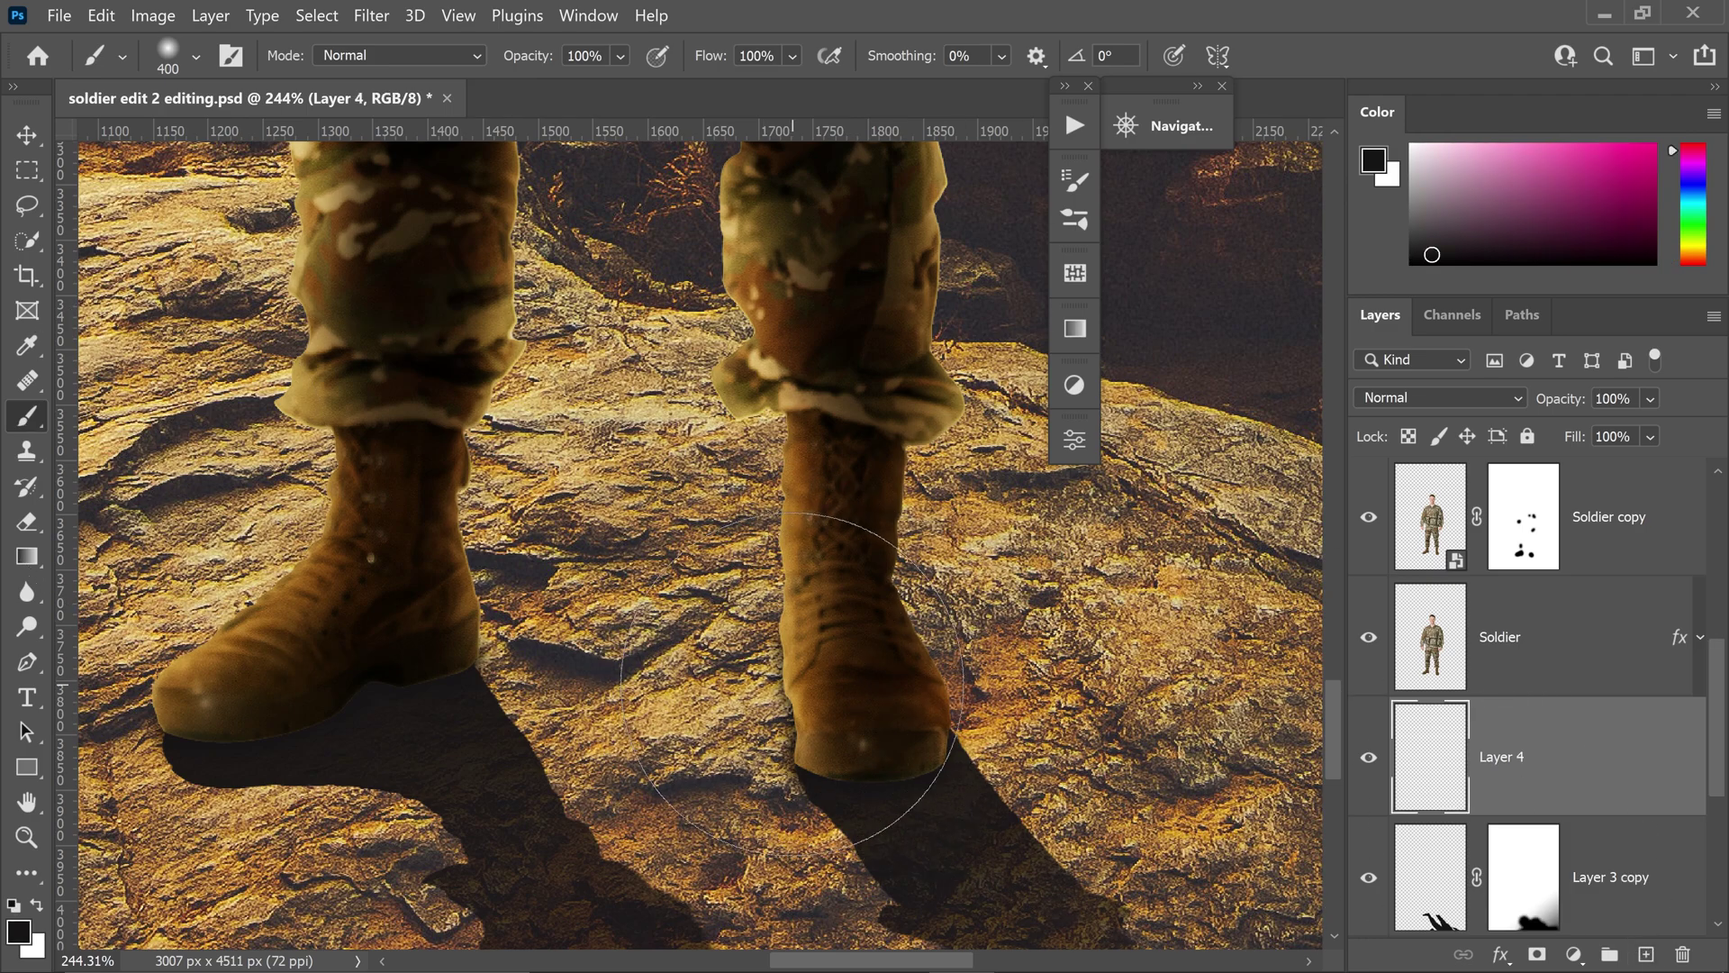
key(bracketleft)
key(bracketleft)
key(bracketleft)
key(bracketleft)
key(bracketleft)
key(bracketleft)
click(19, 932)
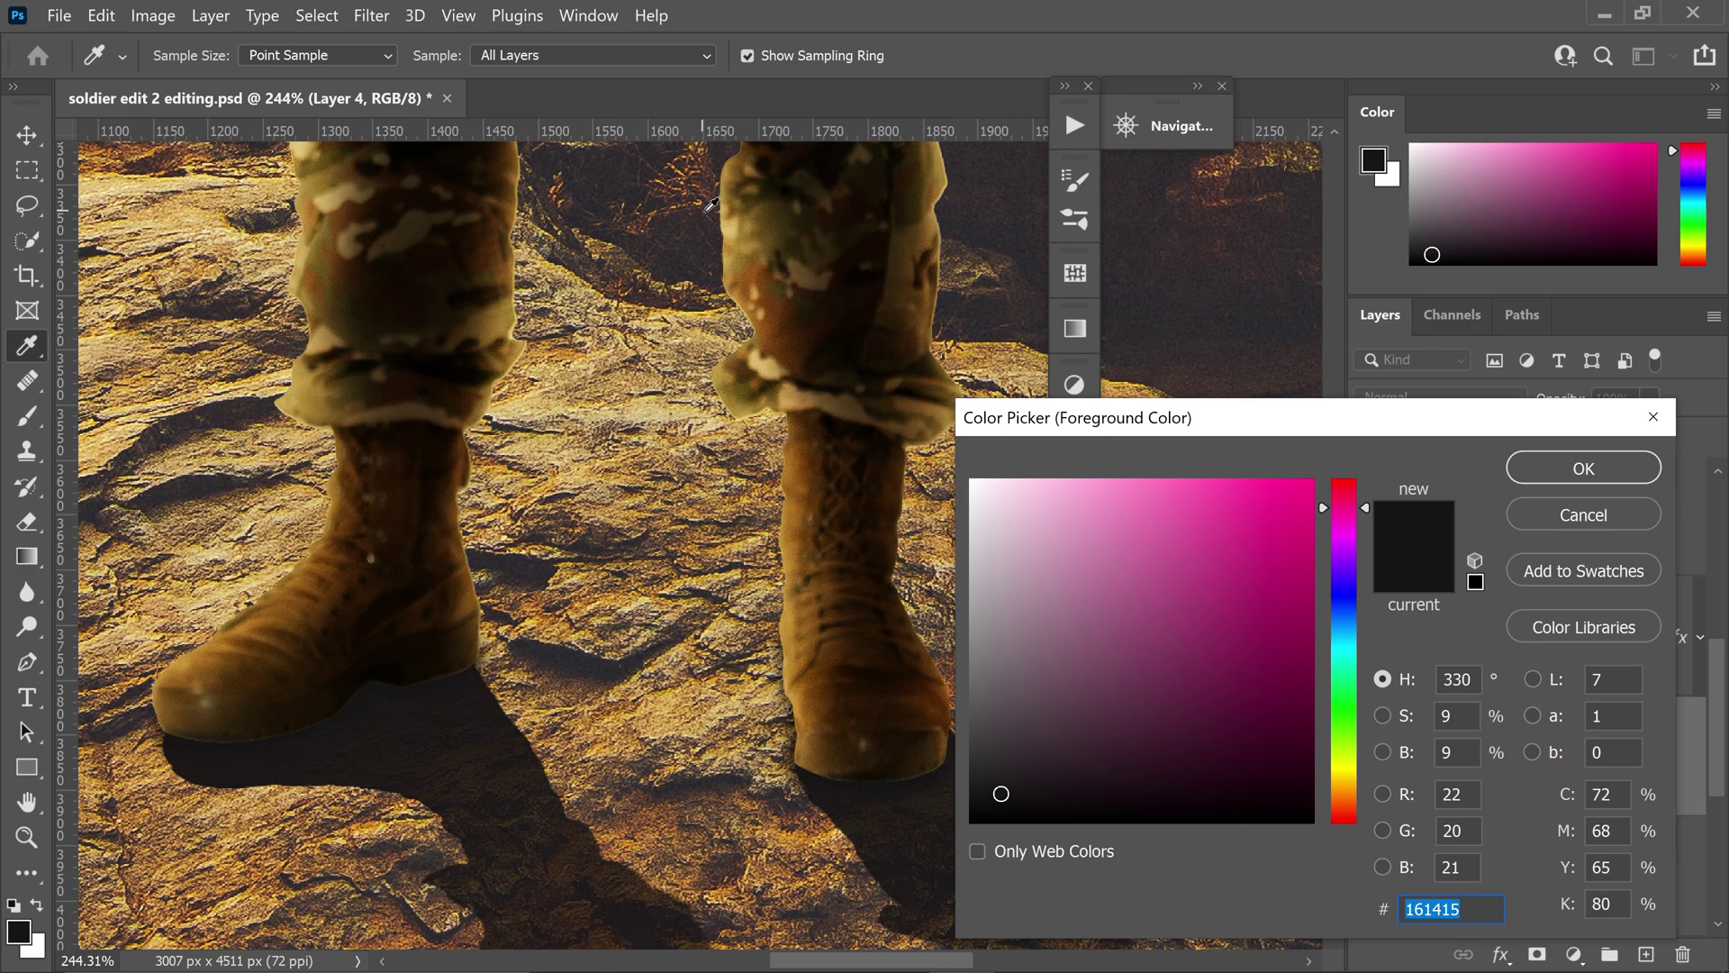
text(2c2c2e)
key(Return)
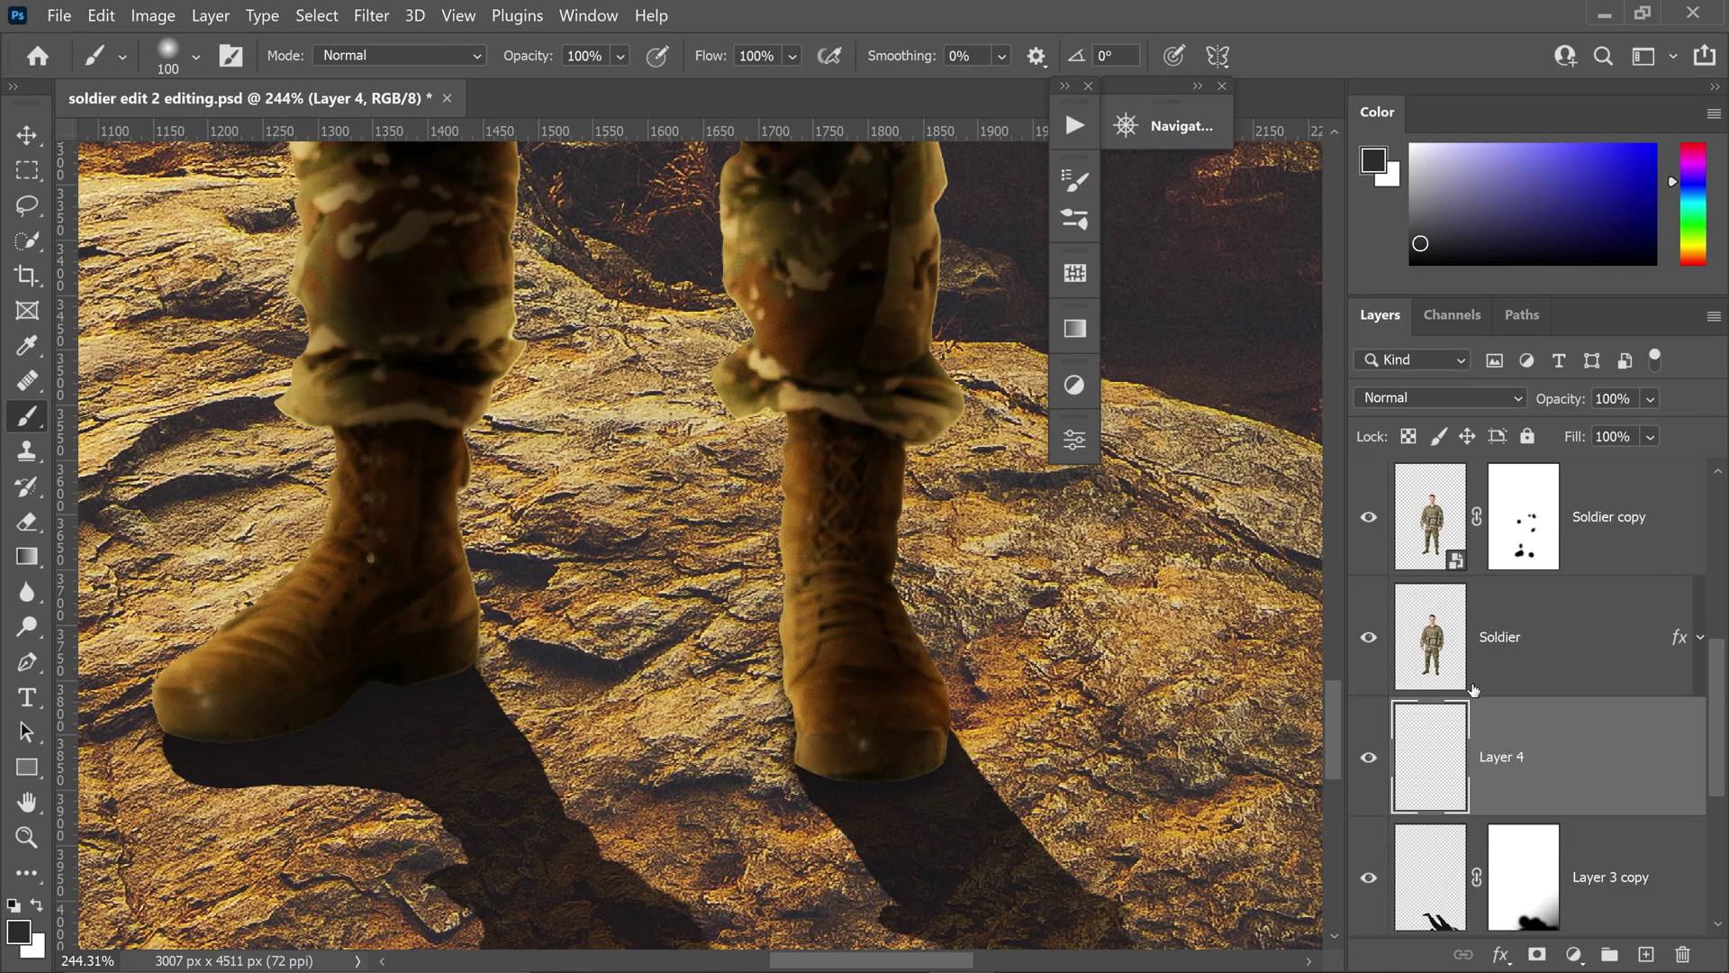
- Load the soldier's selection, paint Layer 4's boot shading above Soldier, and set Overlay at 50%
ctrl+click(1441, 627)
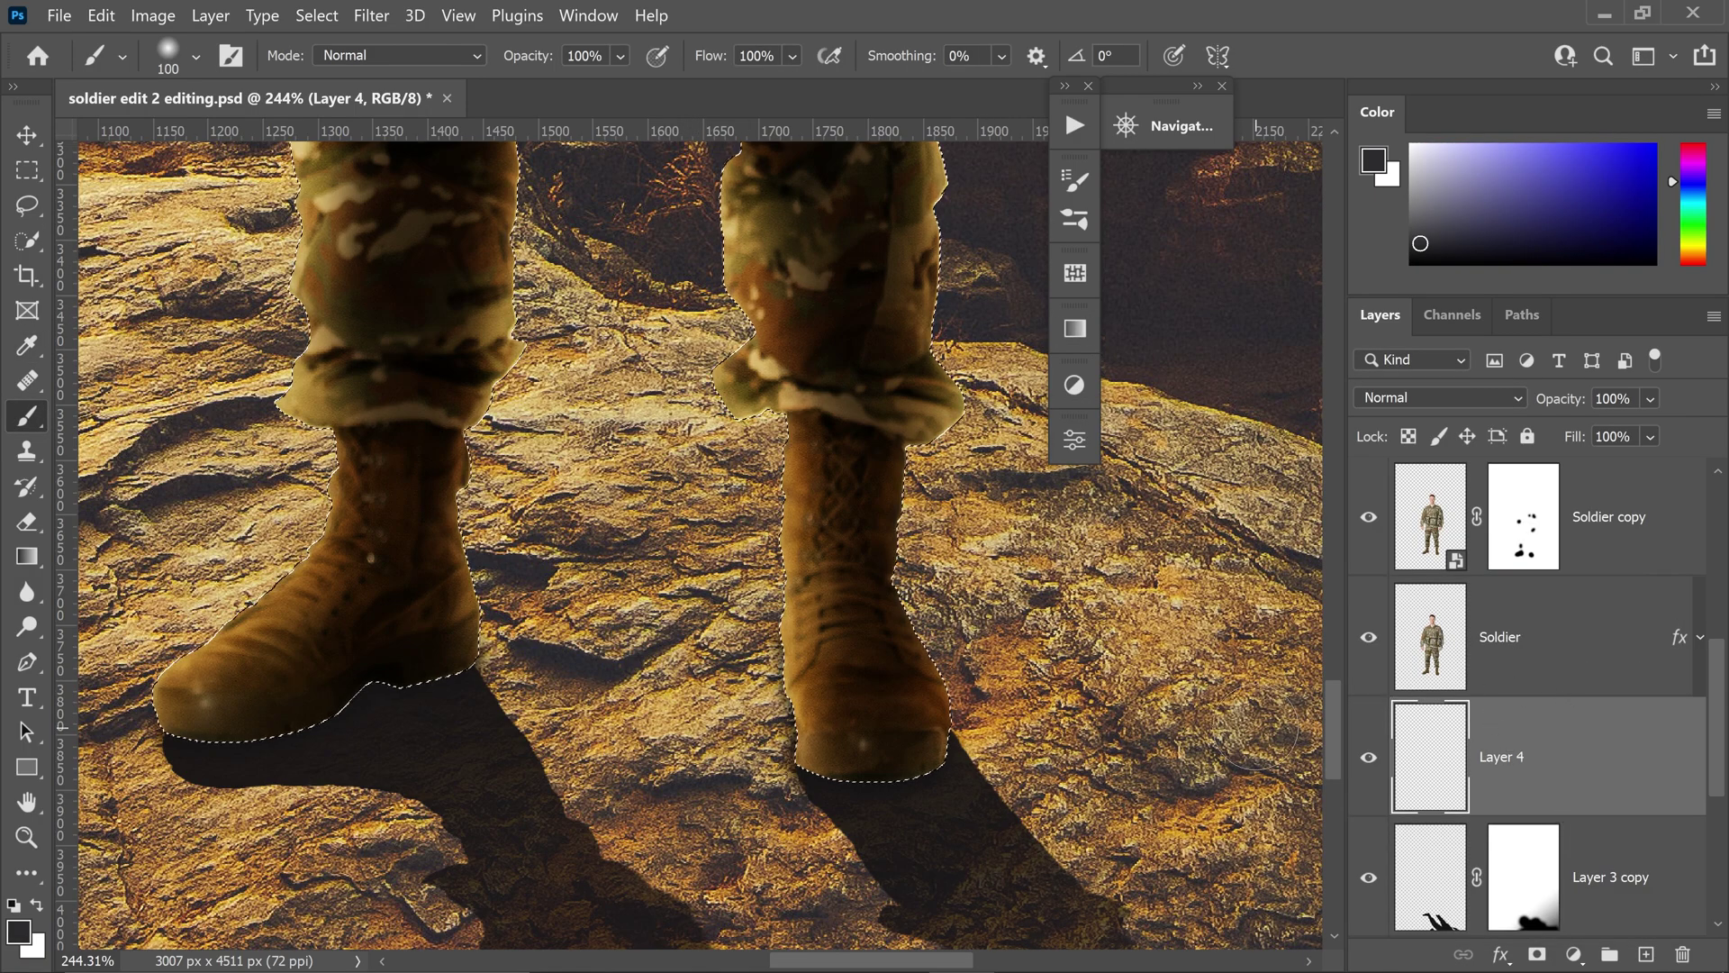
drag(1548, 770, 1542, 695)
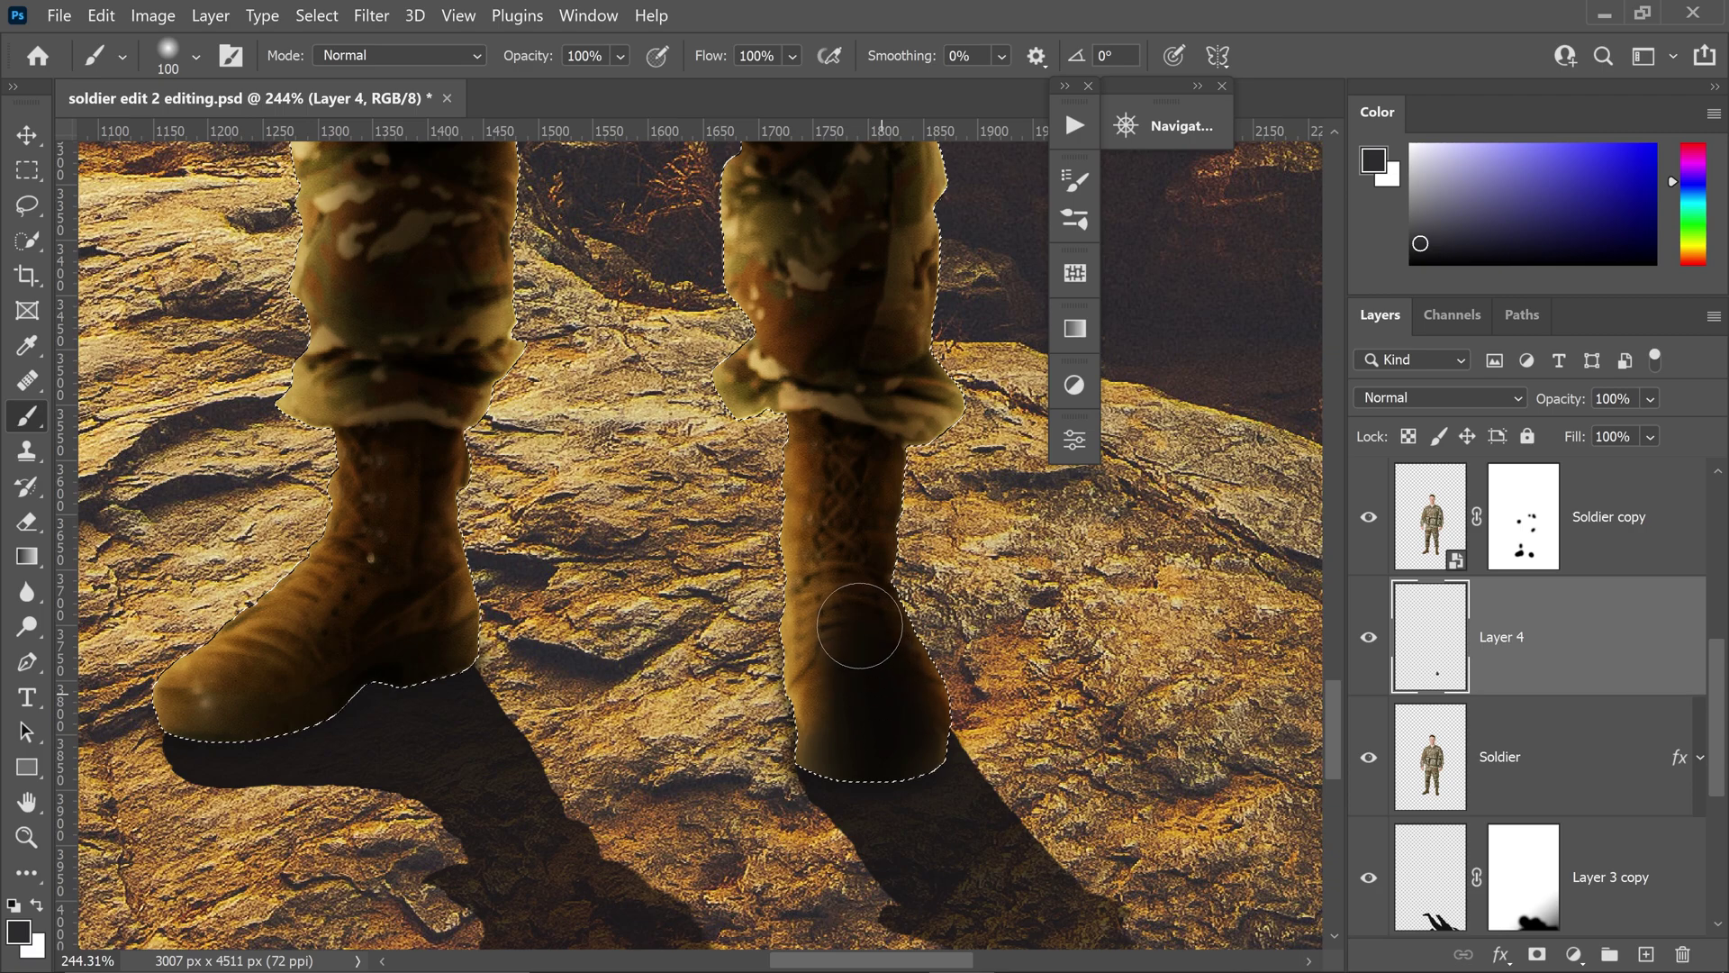
drag(871, 711, 411, 325)
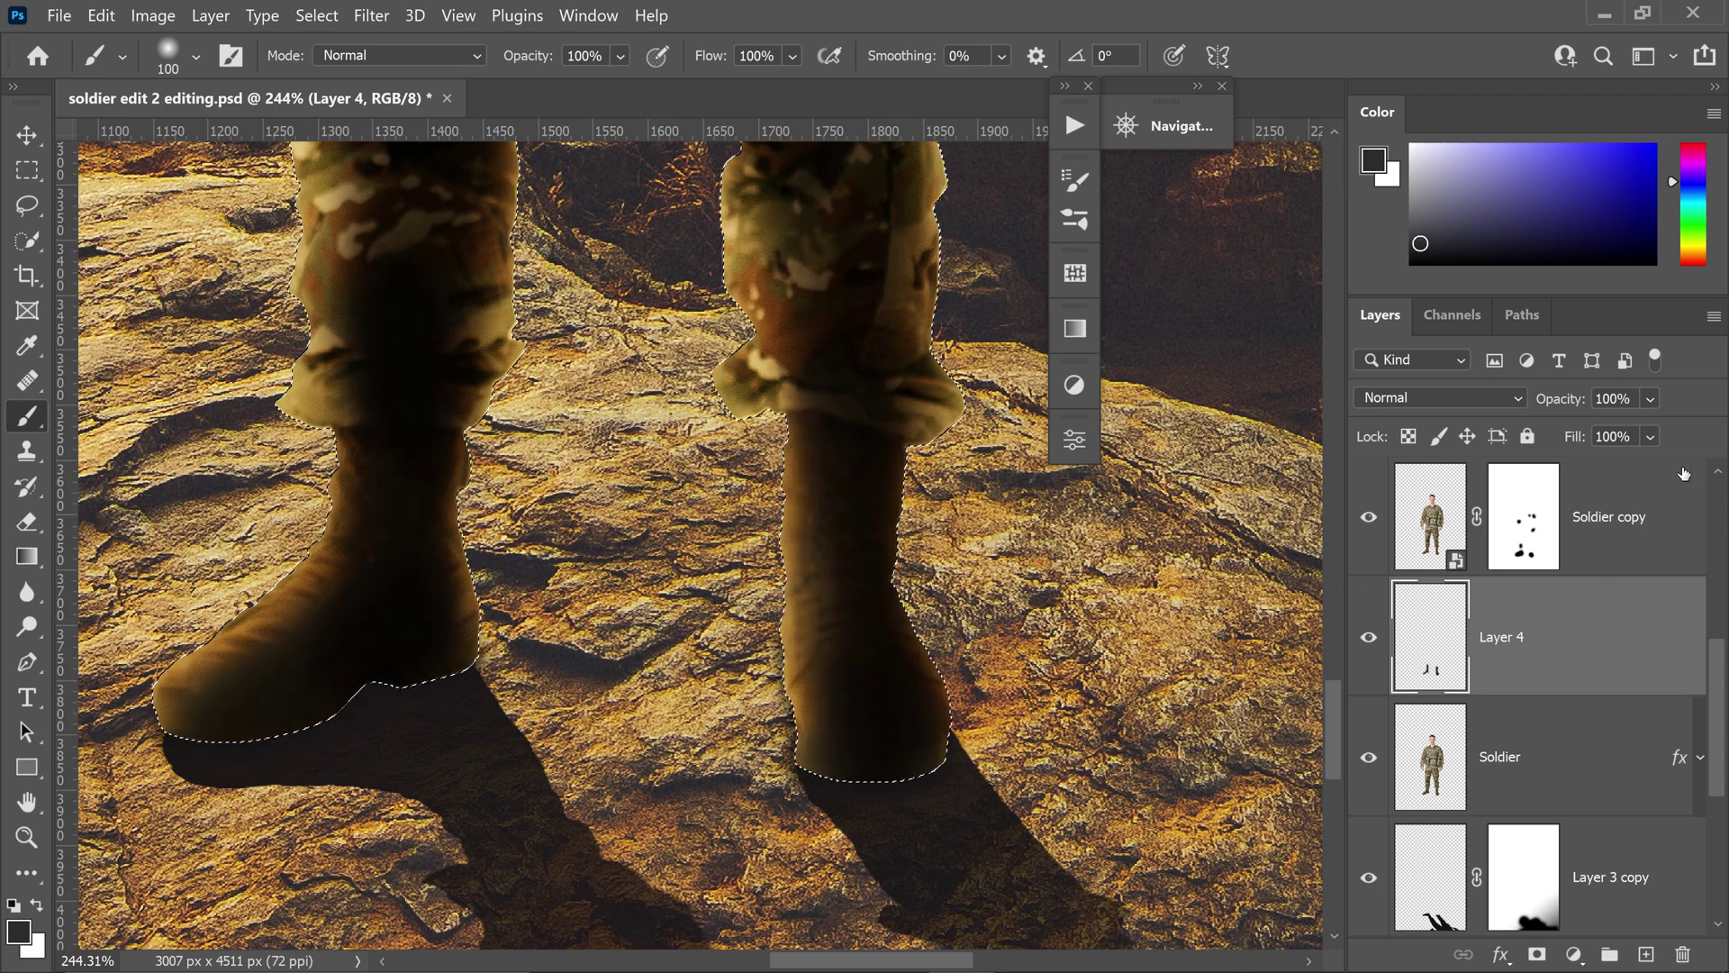
click(1477, 398)
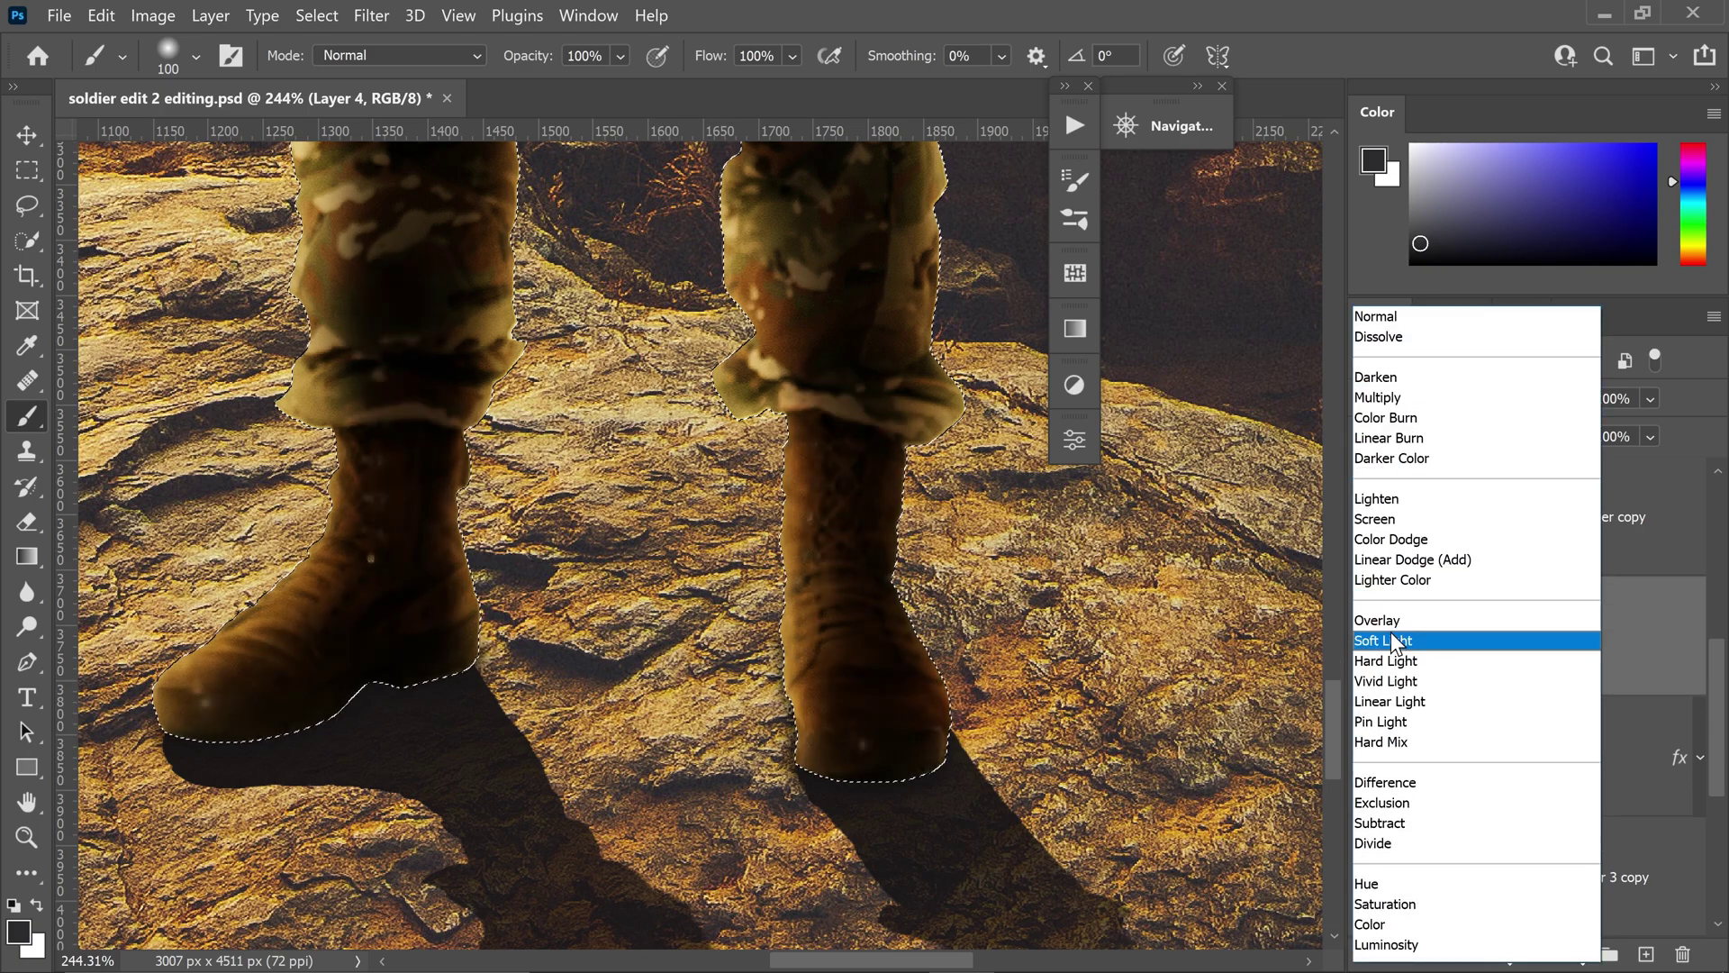
click(1378, 621)
key(Tab)
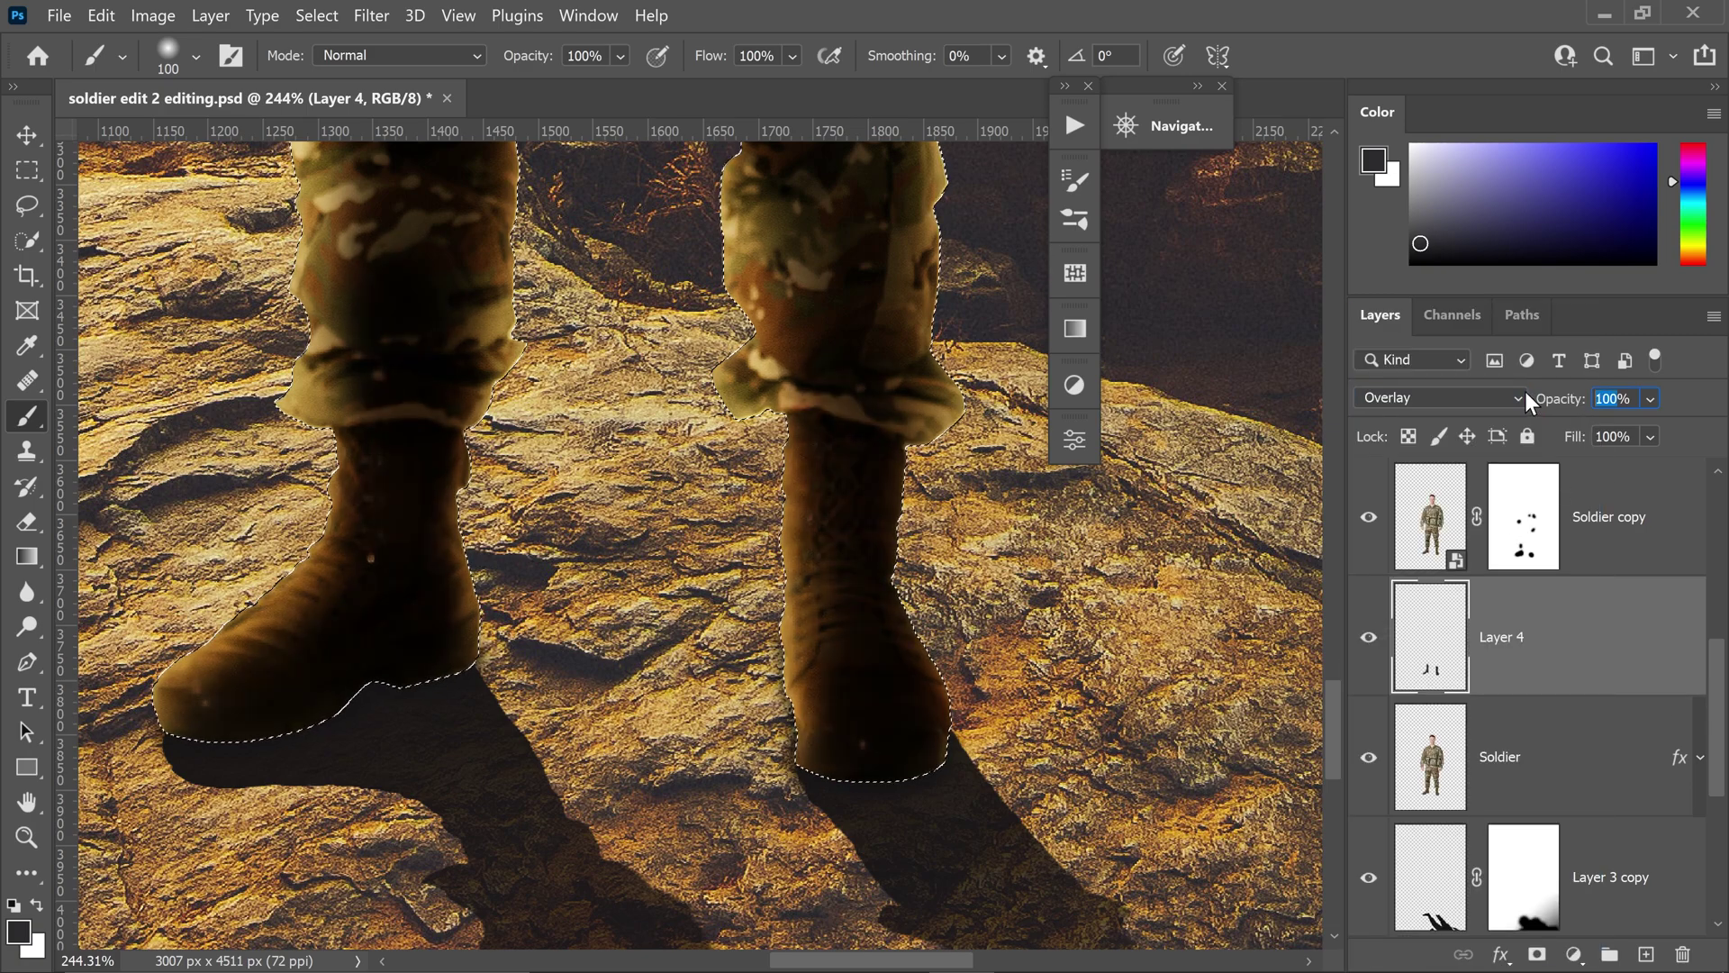
text(50)
key(Return)
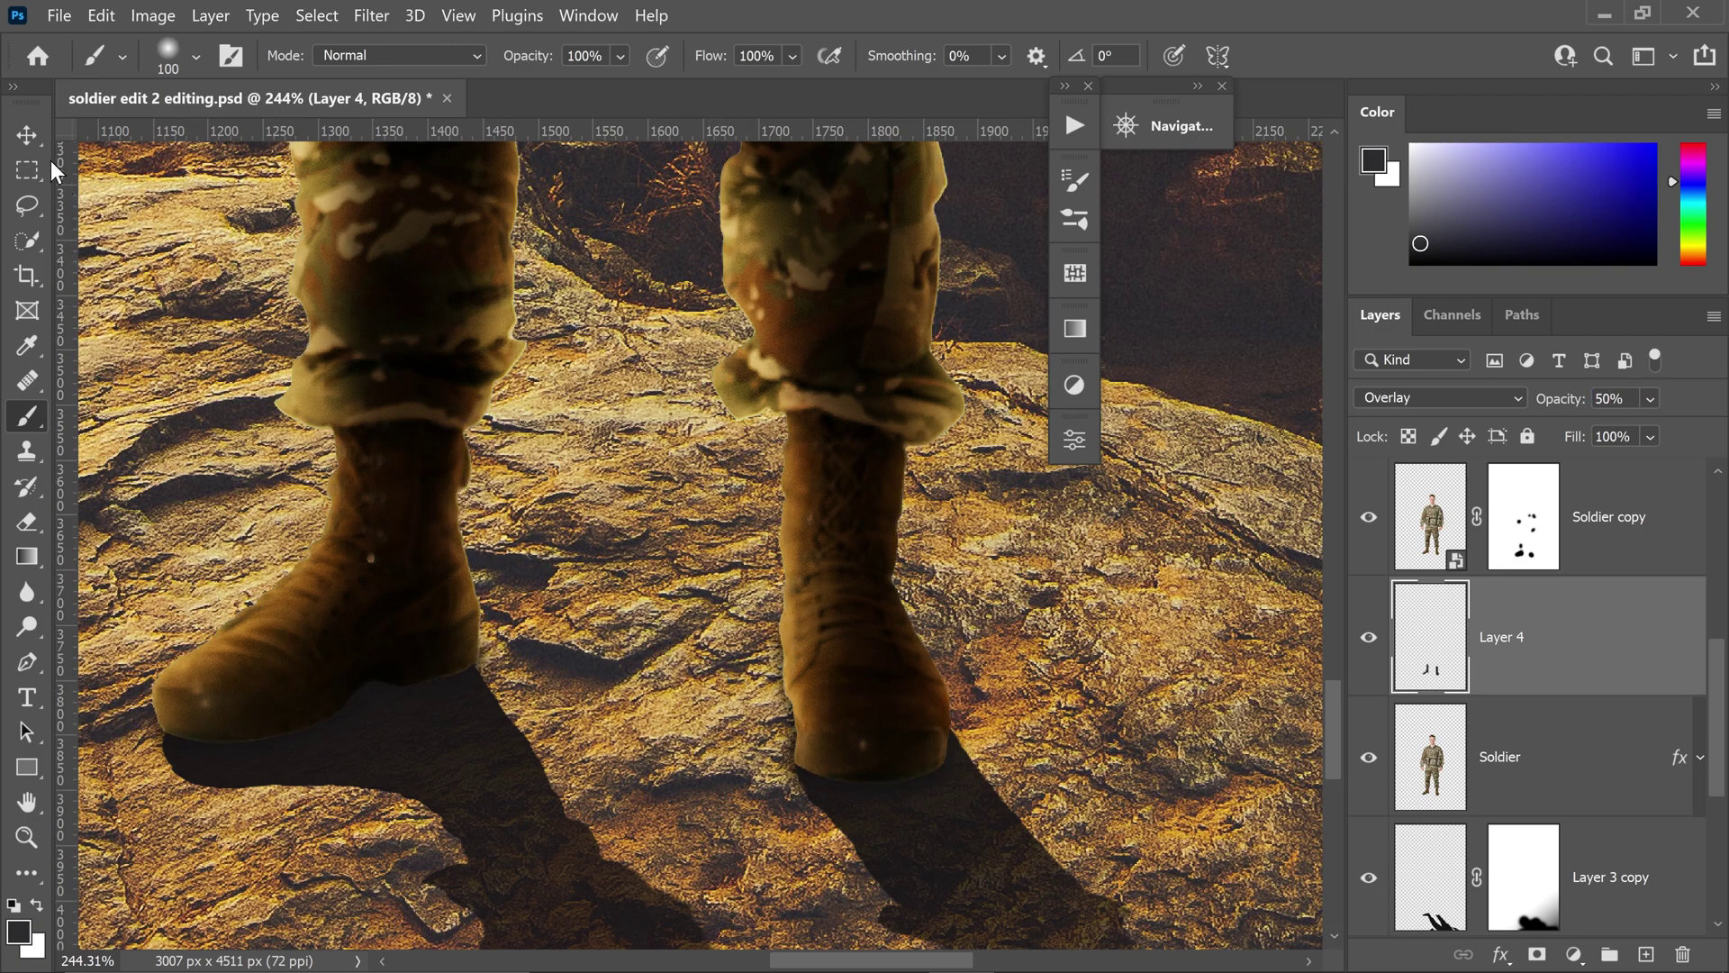
- Move Layer 3 and Layer 3 copy below Layer 2
click(28, 135)
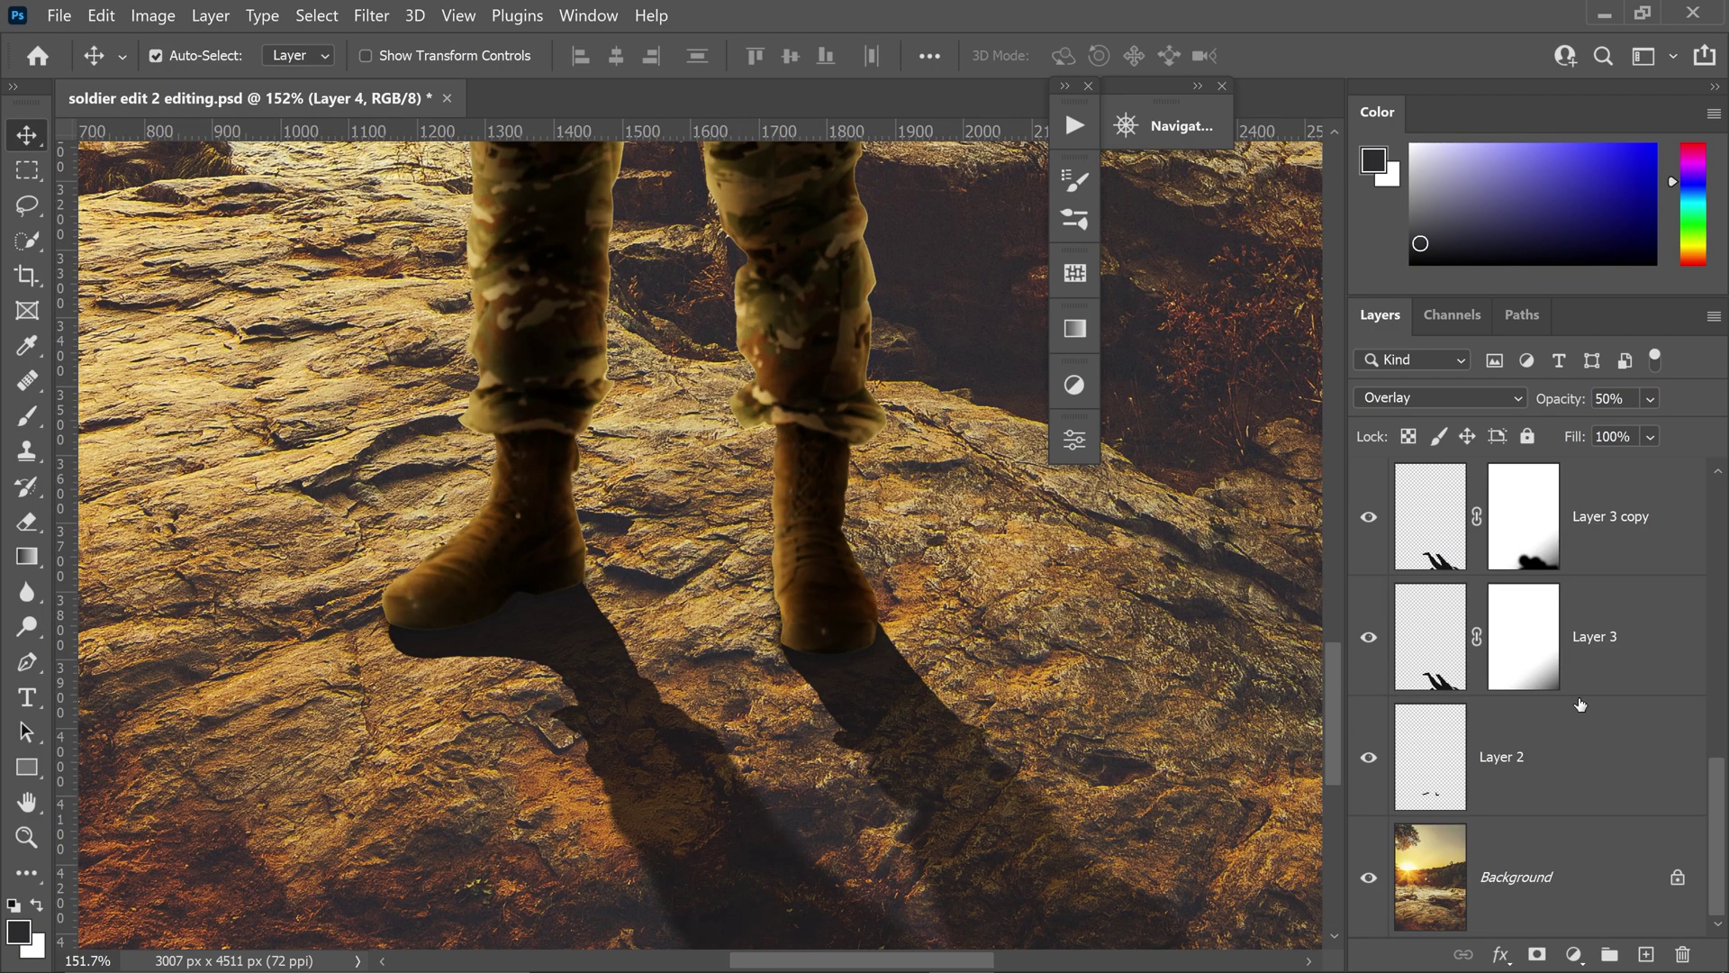
scroll(1581, 704, up, 3)
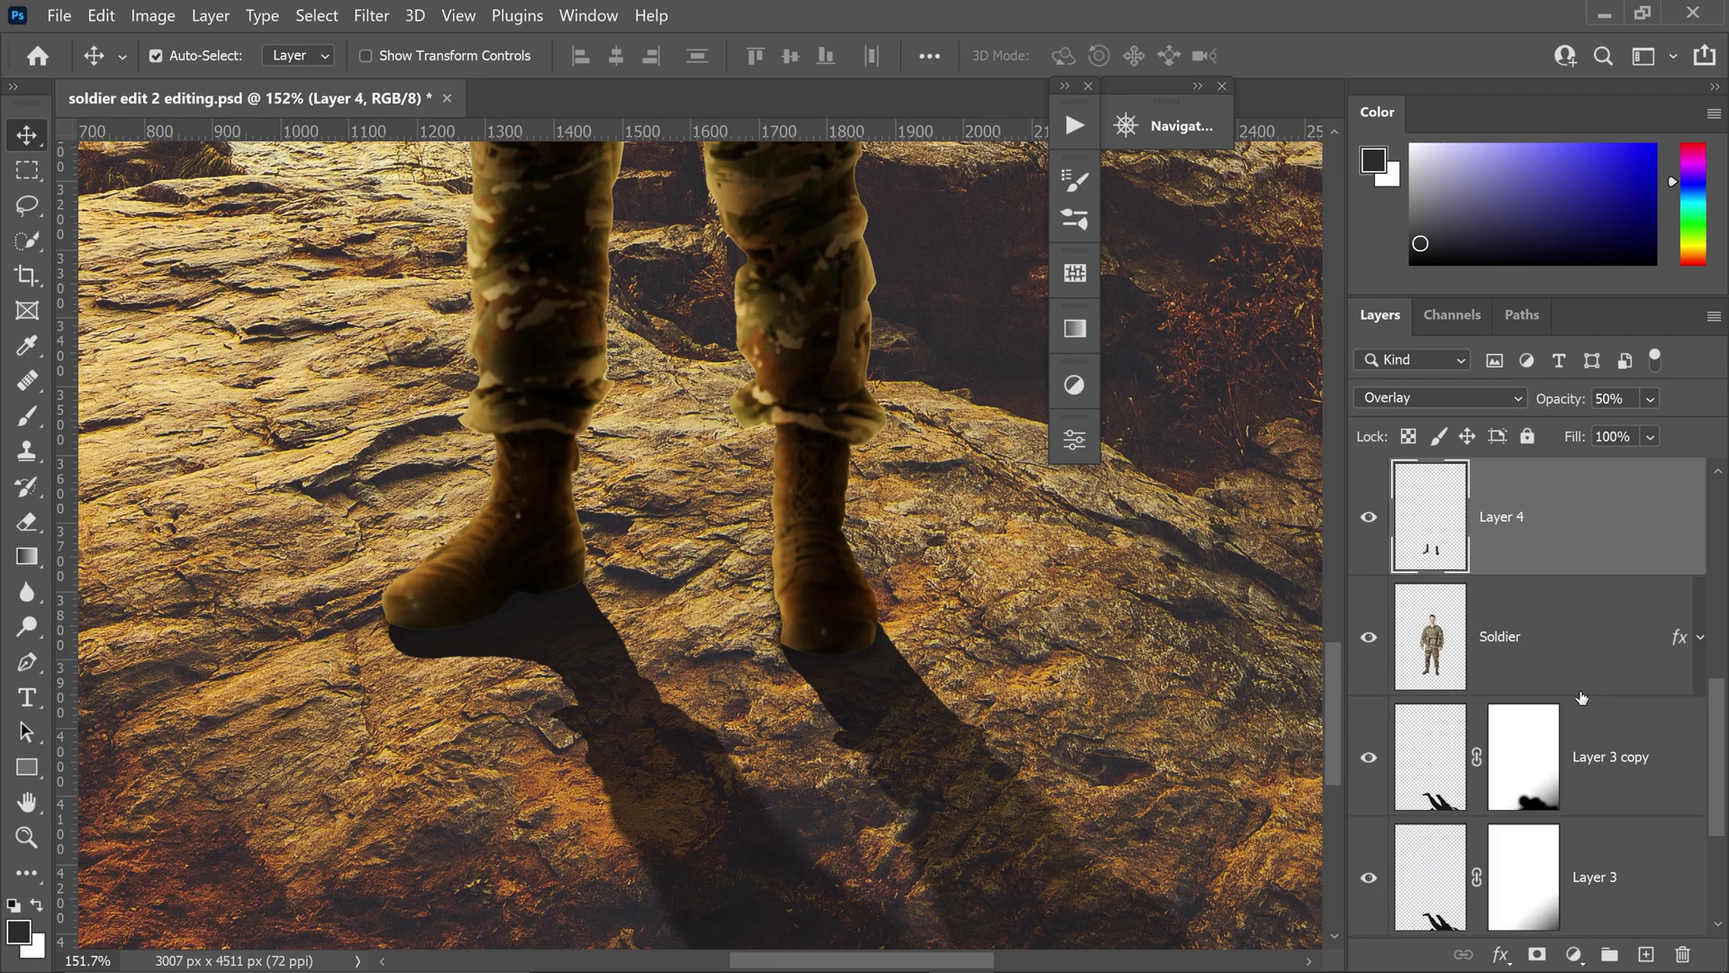
scroll(1582, 703, down, 1)
click(1639, 648)
shift+click(1607, 745)
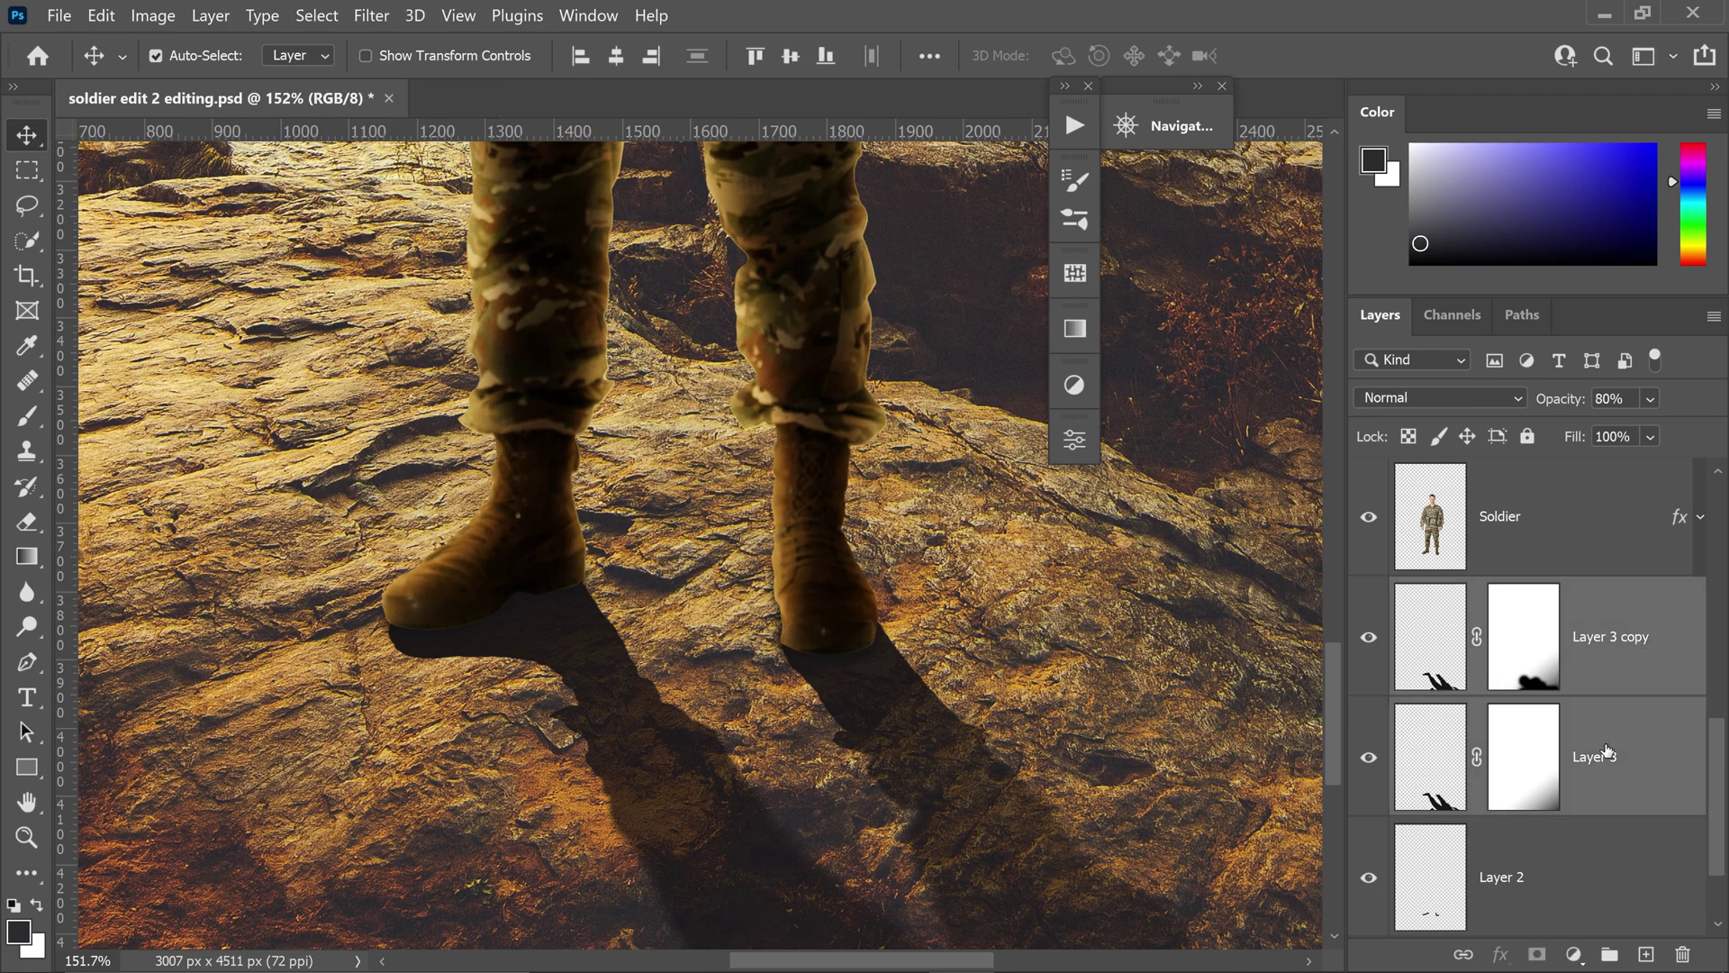
scroll(1606, 746, down, 1)
drag(1612, 643, 1547, 792)
scroll(500, 647, up, 3)
scroll(500, 647, up, 2)
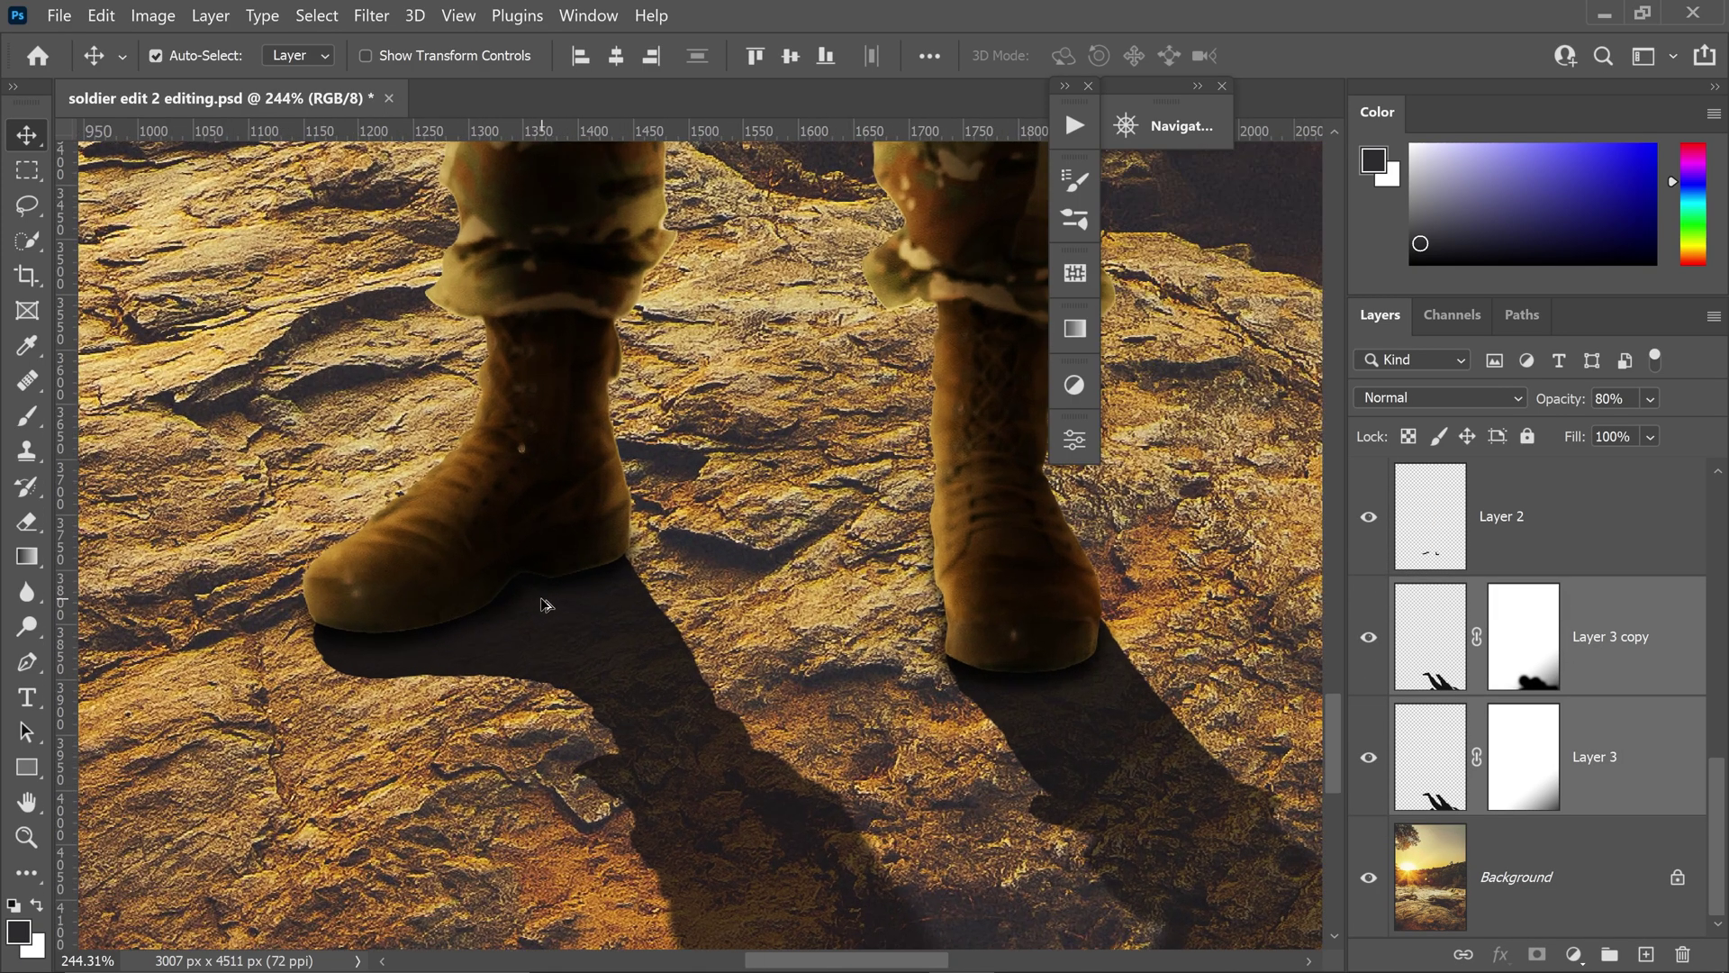